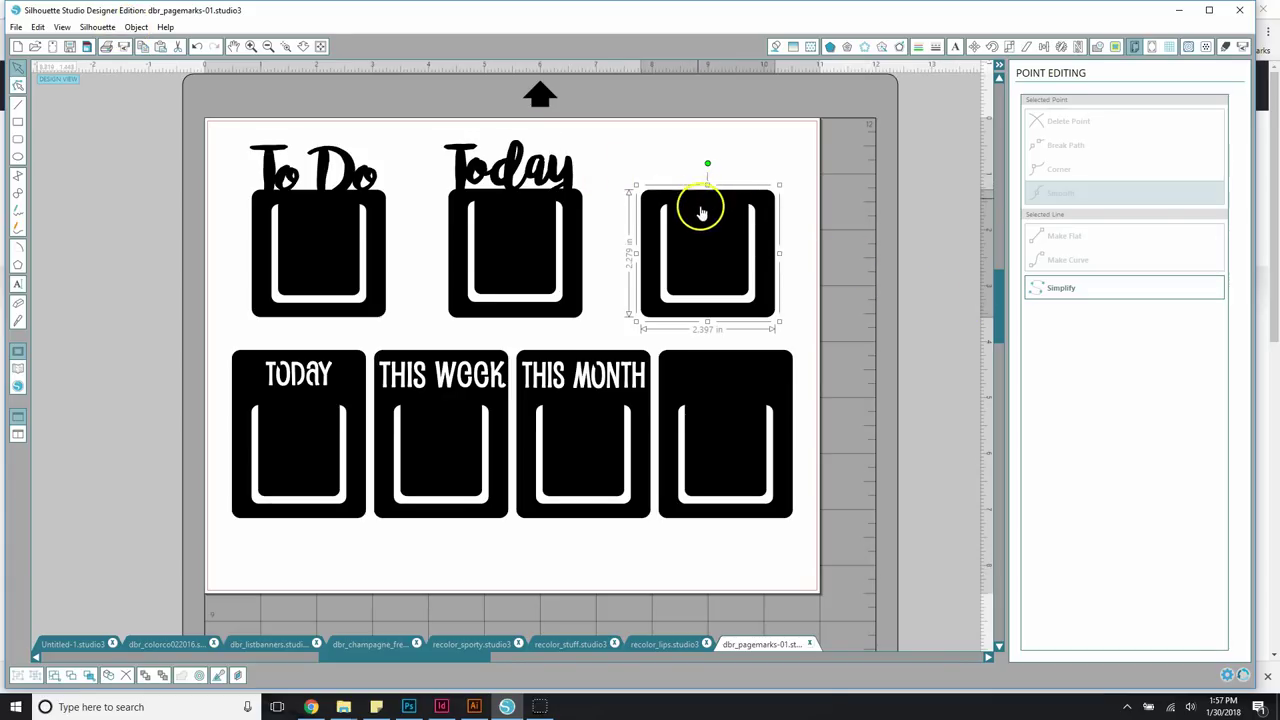
Select the blank, unlabelled pocket marker in the page's top-right corner, ready for the Edit menu
{"action": "left_click", "coordinate": [655, 147]}
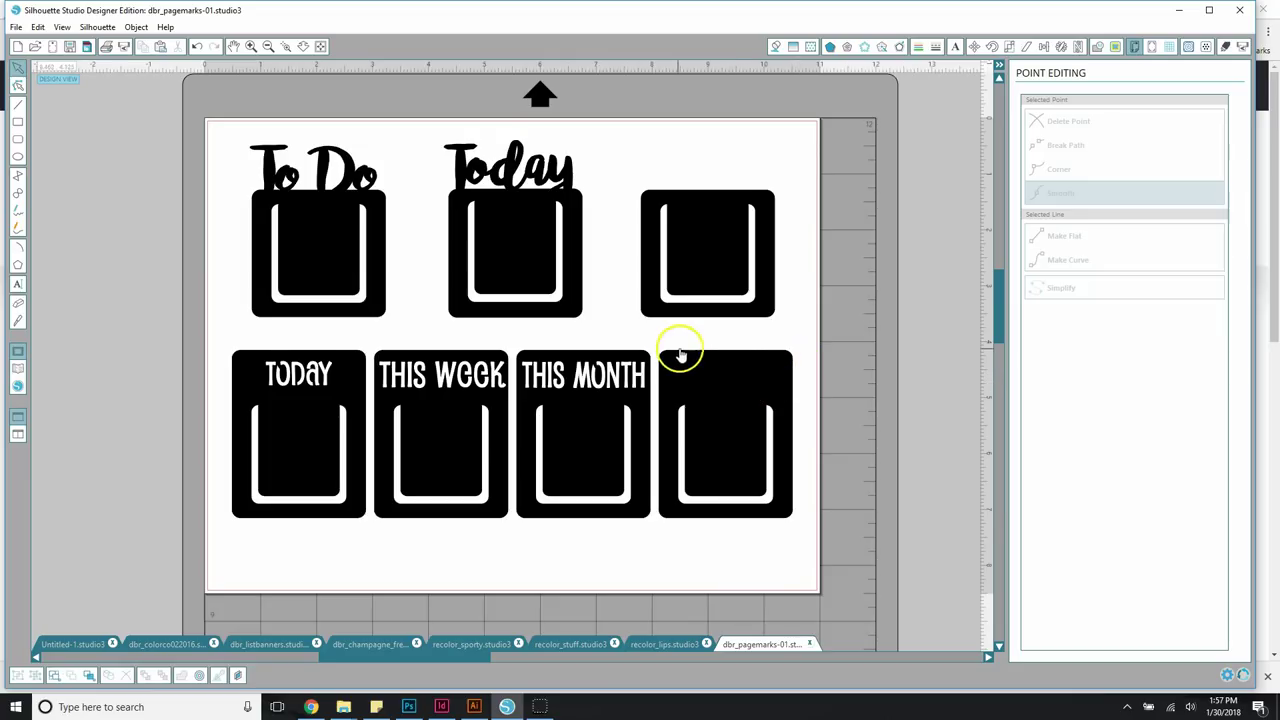
{"action": "left_click", "coordinate": [733, 205]}
{"action": "left_click", "coordinate": [714, 210]}
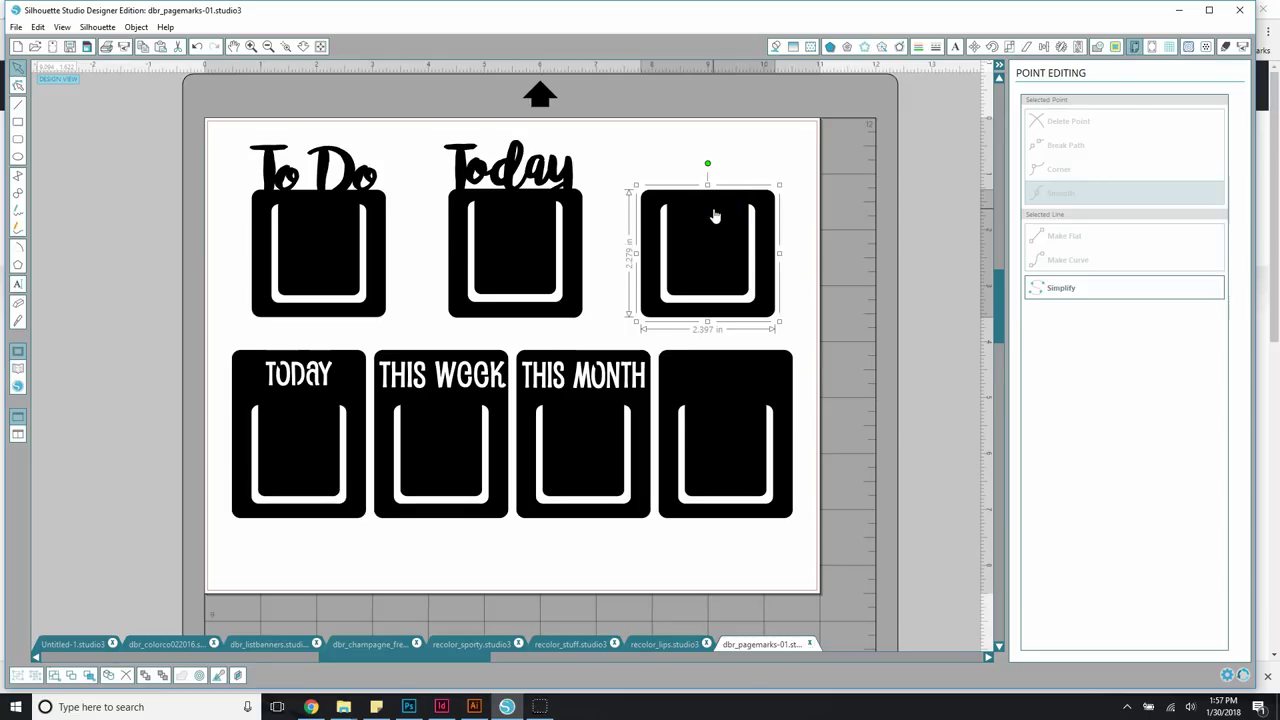
{"action": "left_click", "coordinate": [696, 220]}
{"action": "left_click", "coordinate": [686, 195]}
{"action": "left_click", "coordinate": [689, 222]}
{"action": "left_click", "coordinate": [689, 222]}
{"action": "key", "text": "ctrl+e"}
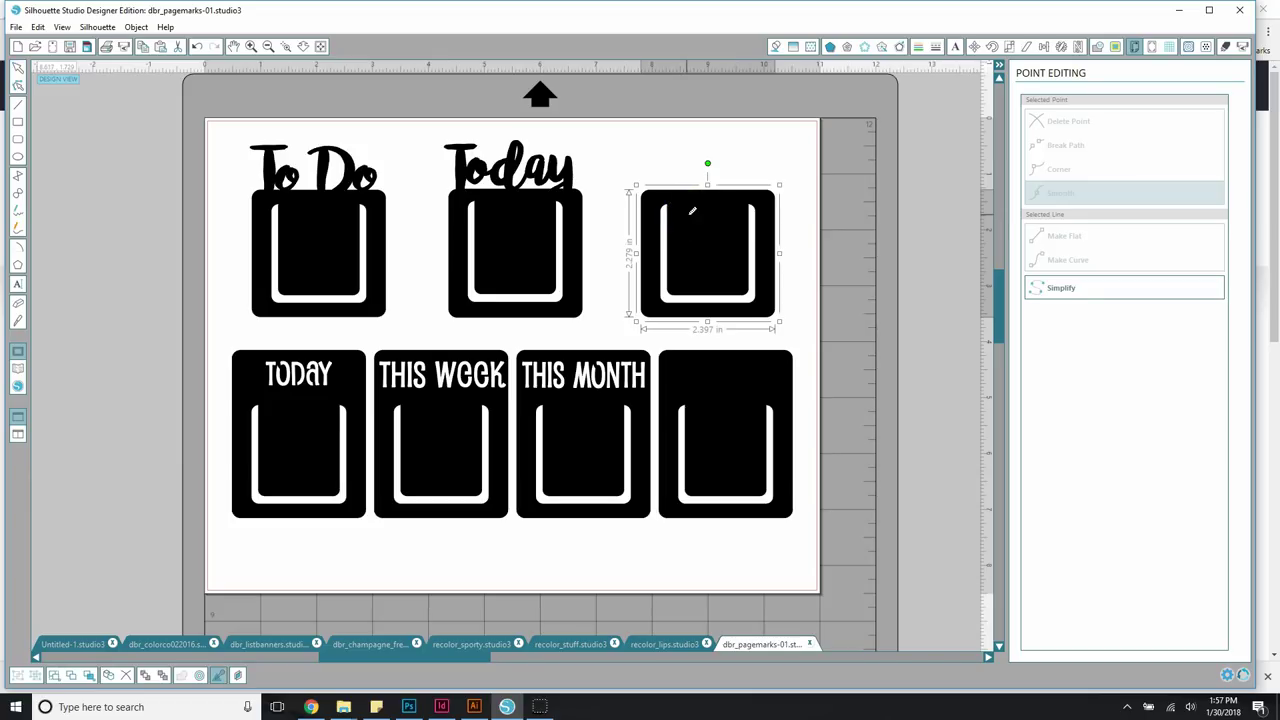
{"action": "left_click", "coordinate": [16, 27]}
{"action": "left_click", "coordinate": [37, 27]}
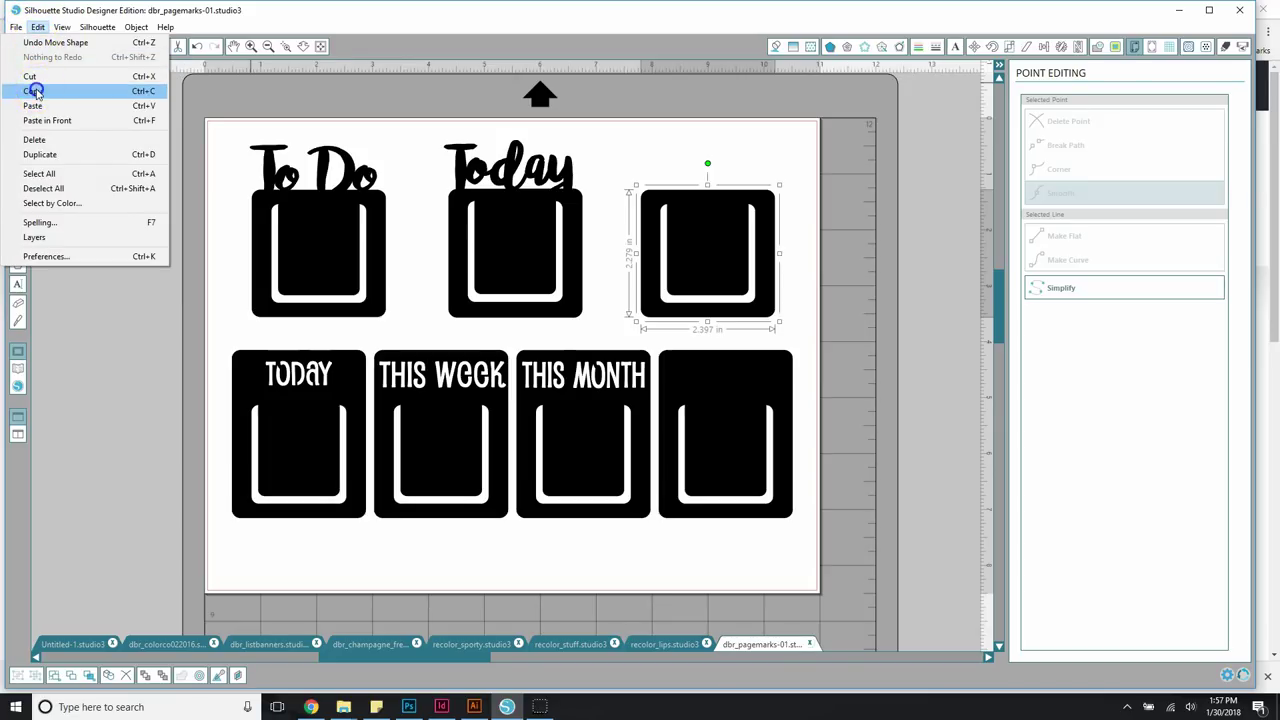
Copy the blank marker and paste it into a new blank document
{"action": "left_click", "coordinate": [33, 91]}
{"action": "left_click", "coordinate": [17, 28]}
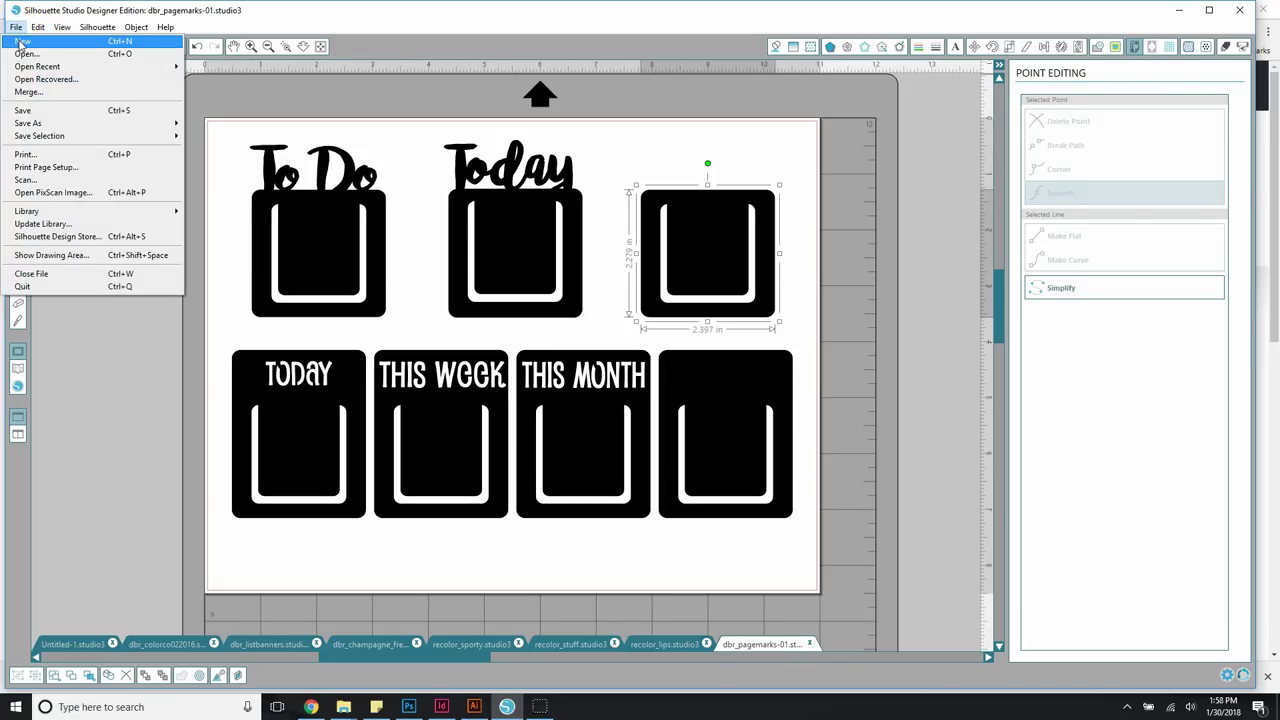
{"action": "left_click", "coordinate": [21, 41]}
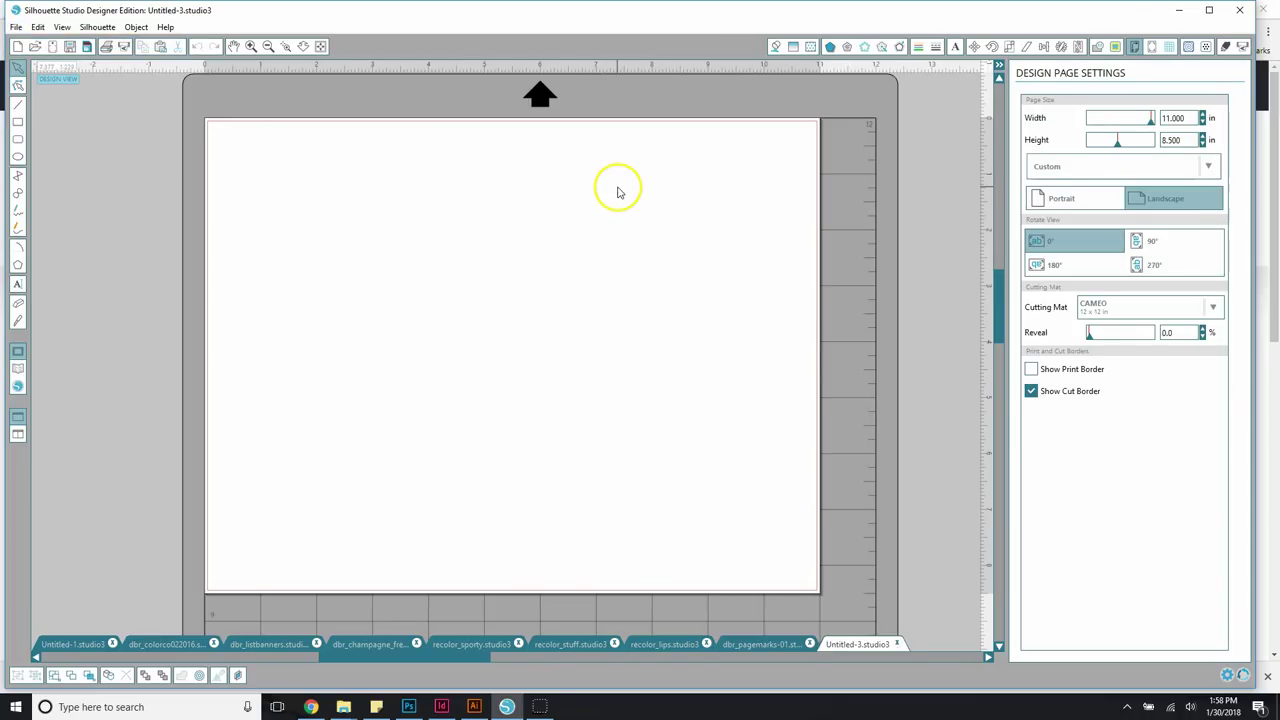
{"action": "key", "text": "ctrl+v"}
Drag the pasted marker to the centre of the new page
{"action": "left_click_drag", "start_coordinate": [700, 231], "coordinate": [556, 302]}
{"action": "left_click", "coordinate": [37, 27]}
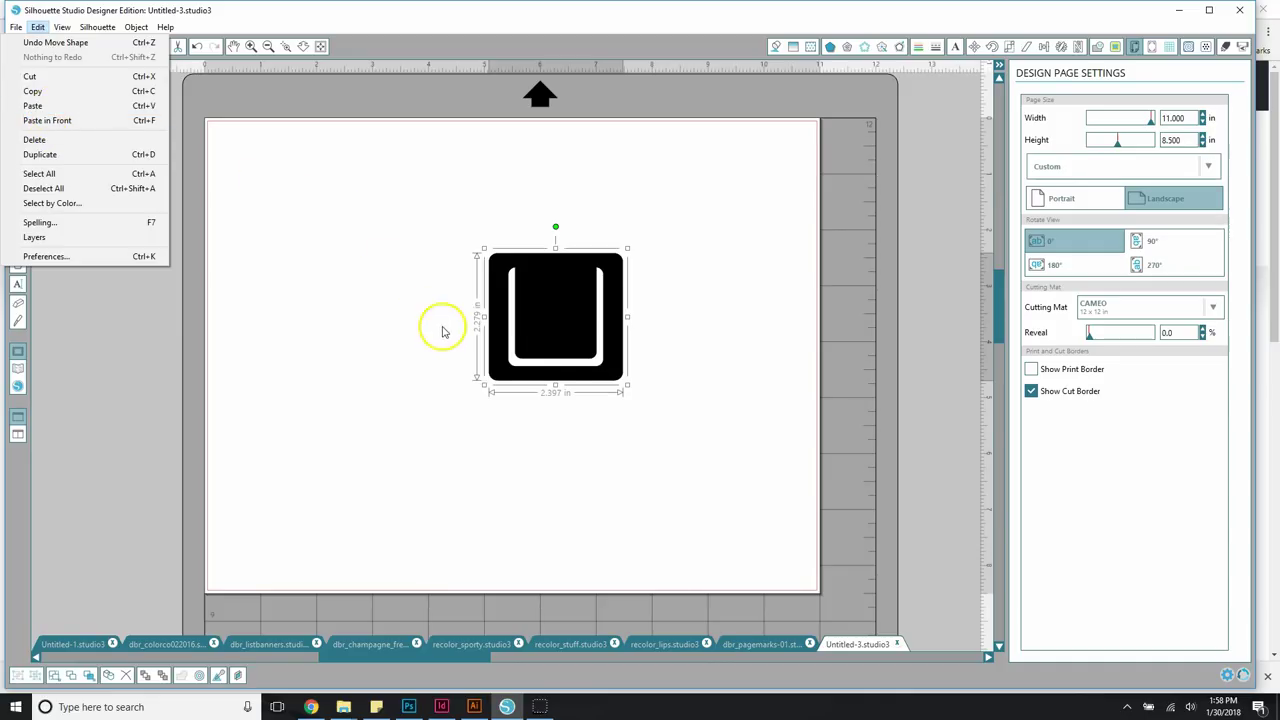
{"action": "left_click", "coordinate": [300, 262]}
{"action": "left_click_drag", "start_coordinate": [543, 294], "coordinate": [523, 334]}
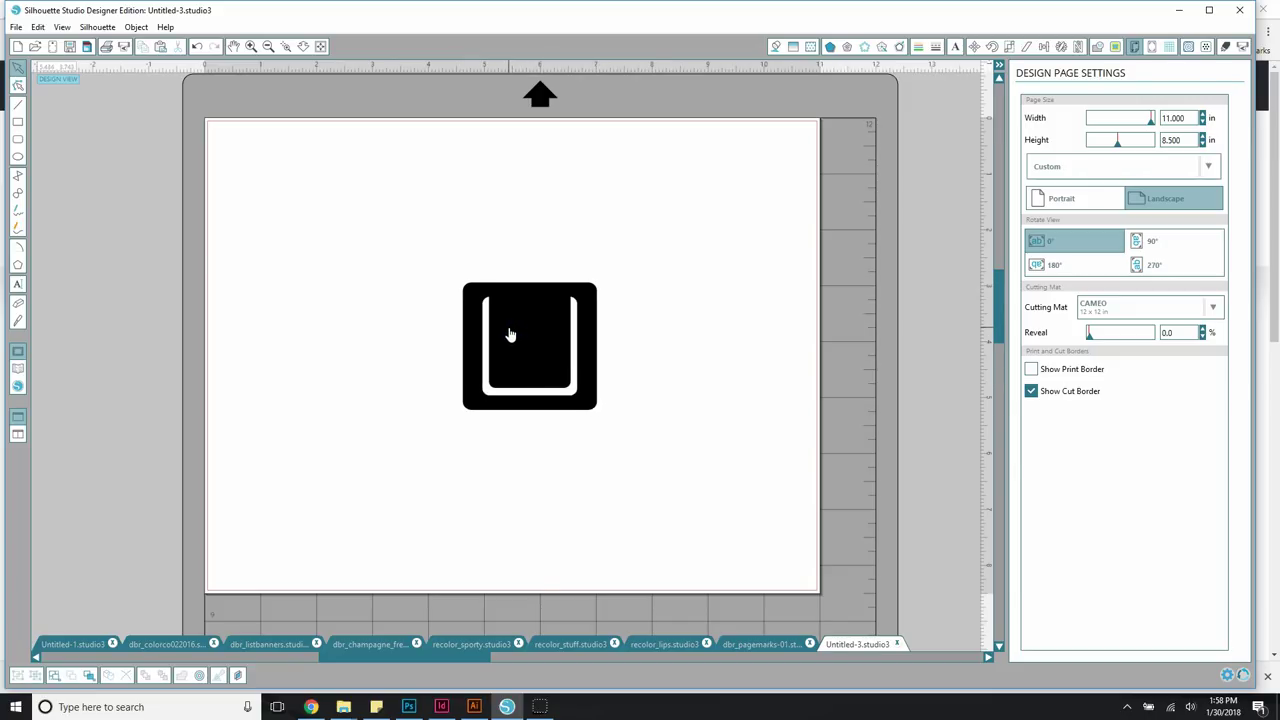
{"action": "left_click", "coordinate": [17, 27]}
Save to hard drive under the existing pagemarker file name, confirming the replacement
{"action": "mouse_move", "coordinate": [50, 122]}
{"action": "left_click", "coordinate": [238, 126]}
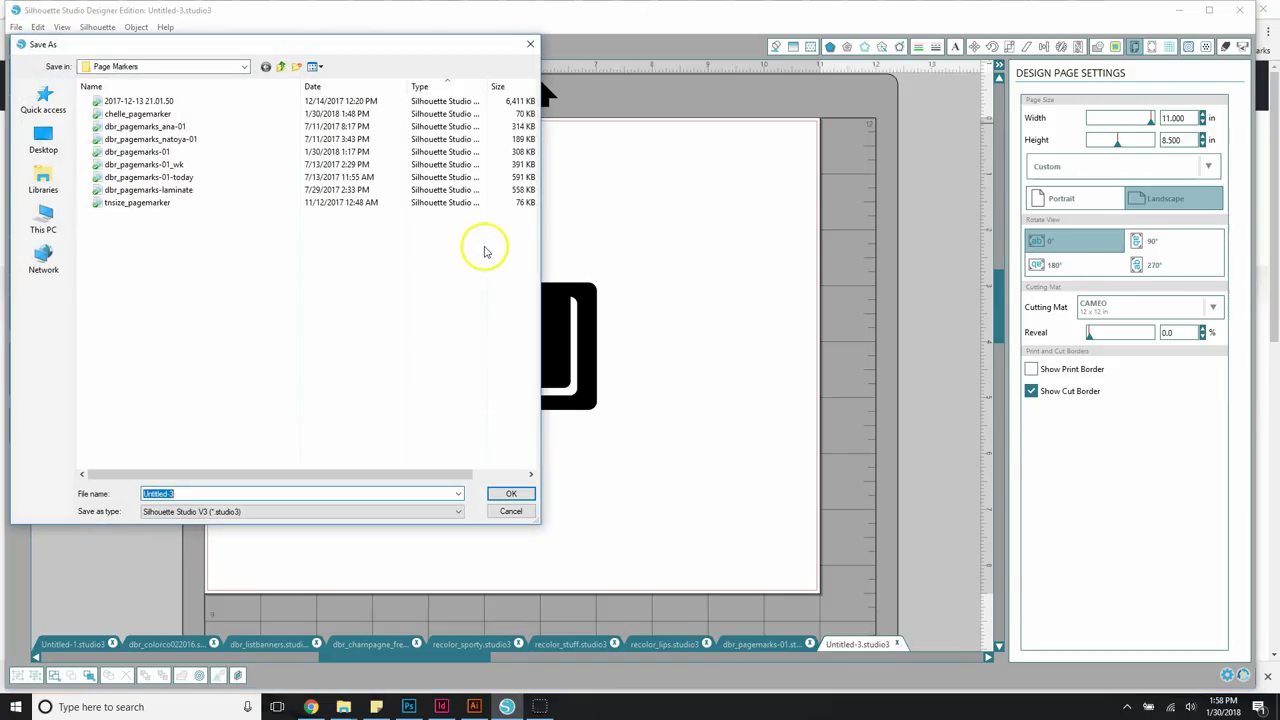
{"action": "left_click", "coordinate": [160, 114]}
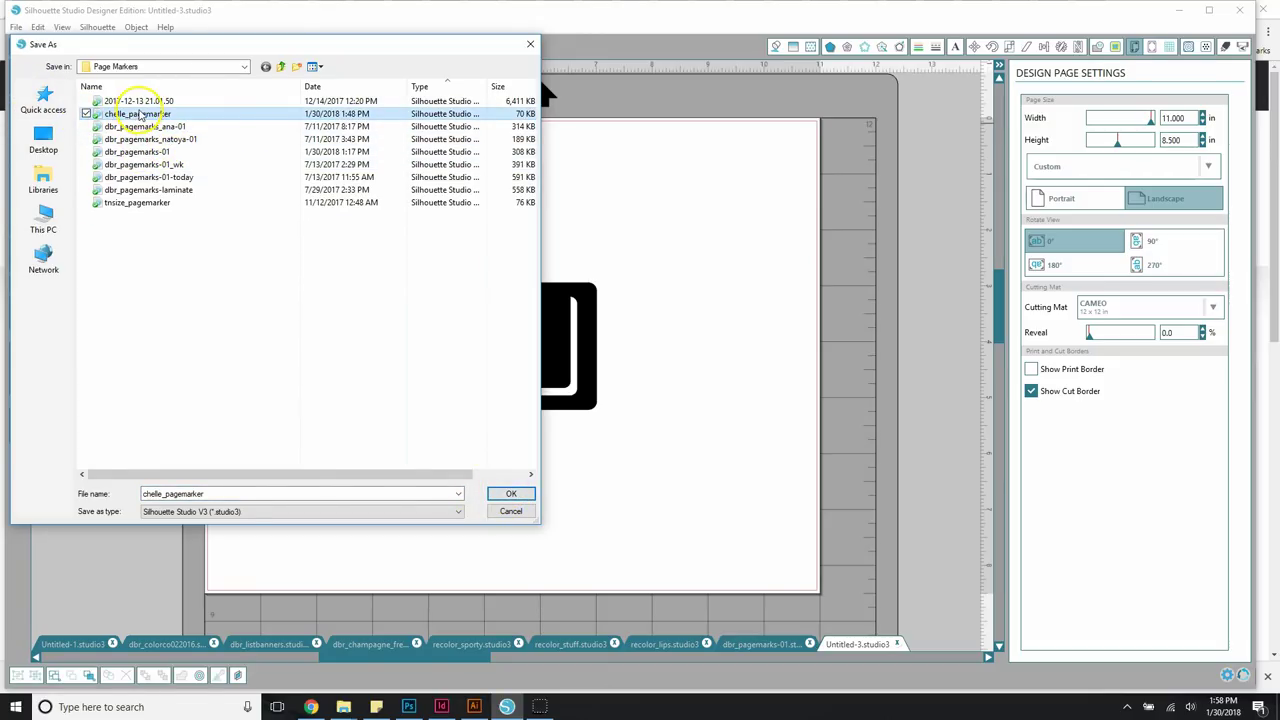
{"action": "left_click", "coordinate": [510, 496]}
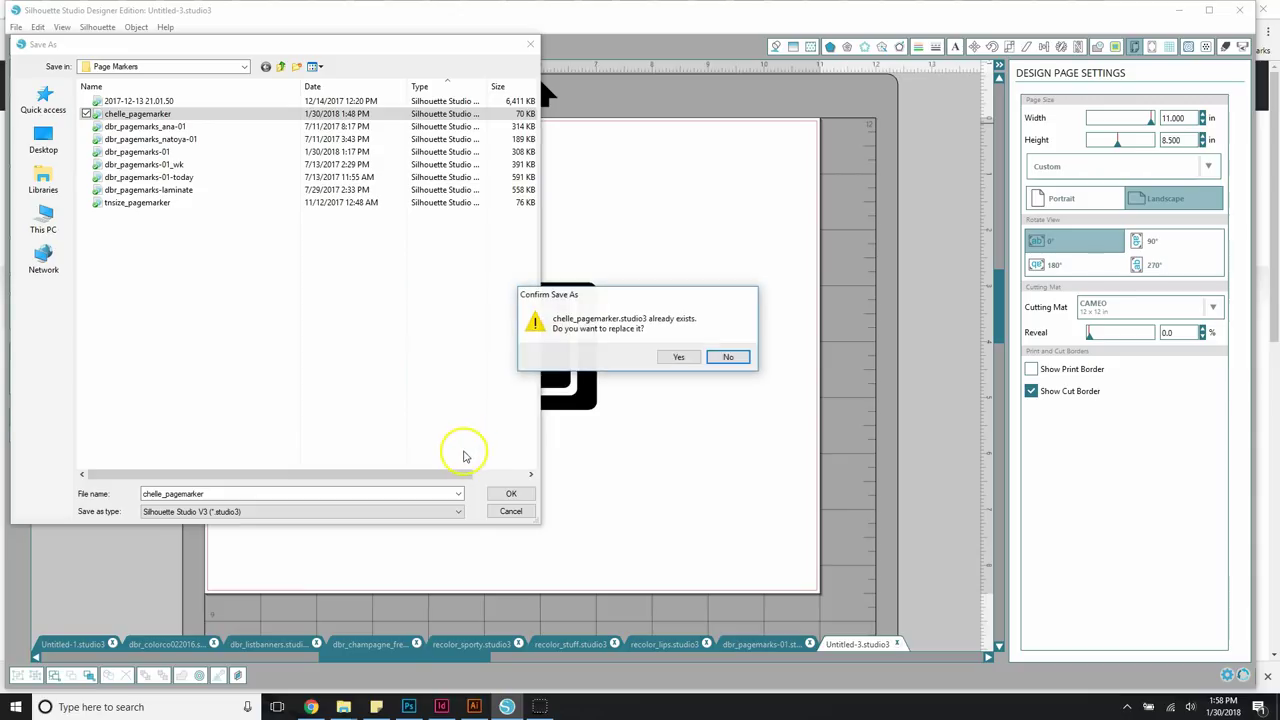
{"action": "left_click", "coordinate": [673, 358]}
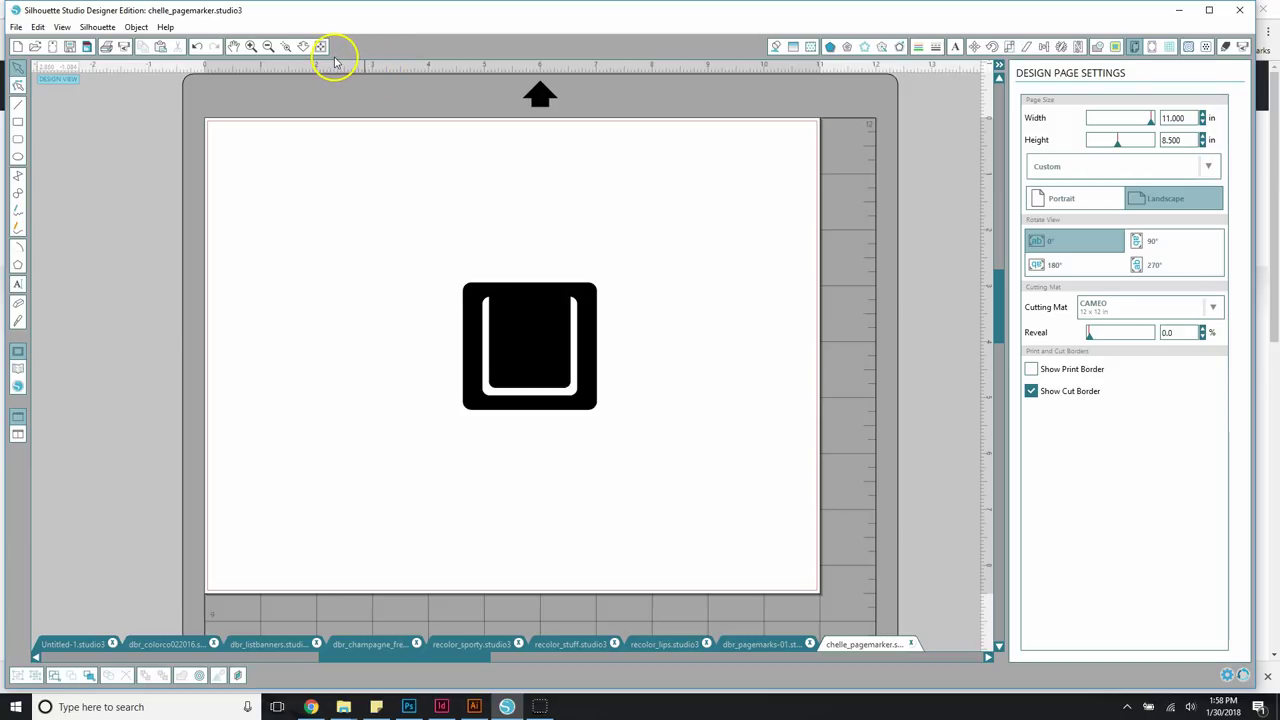
Duplicate the pocket marker with Ctrl+D and park the copy beyond the page's left edge
{"action": "left_click", "coordinate": [540, 341]}
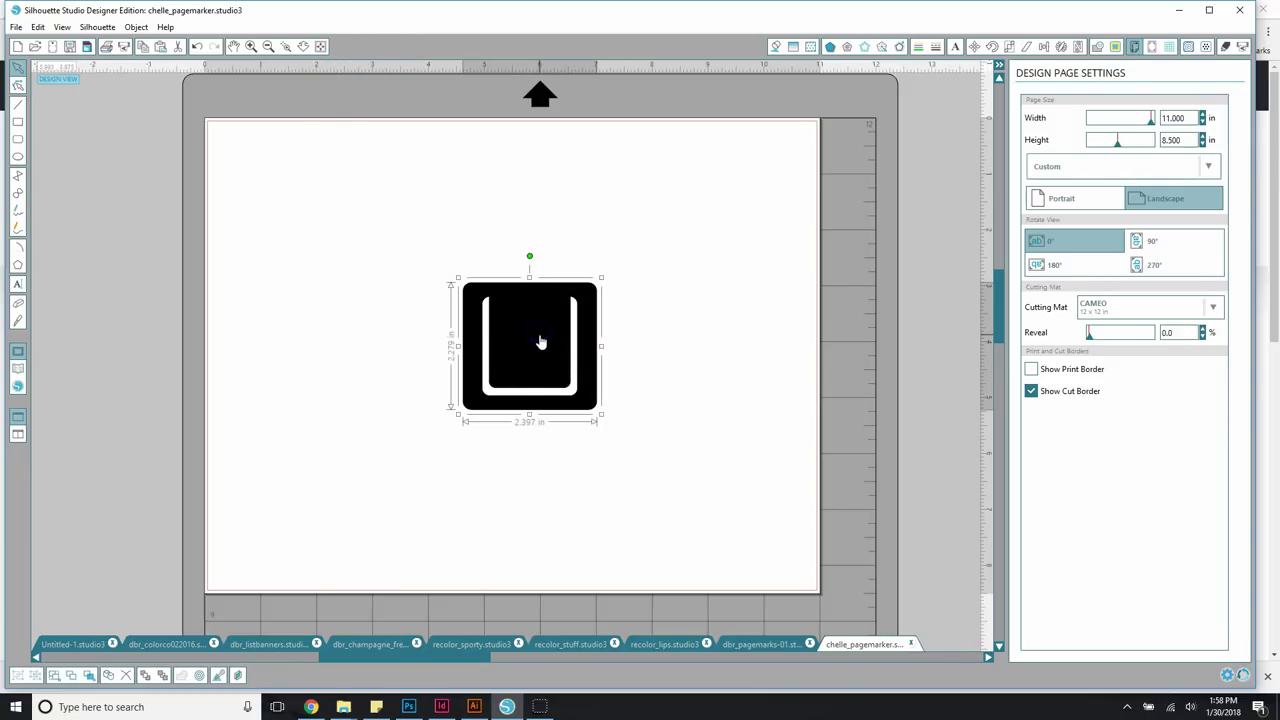
{"action": "key", "text": "k"}
{"action": "key", "text": "Escape"}
{"action": "left_click", "coordinate": [580, 333]}
{"action": "key", "text": "ctrl+d"}
{"action": "left_click_drag", "start_coordinate": [558, 336], "coordinate": [370, 305]}
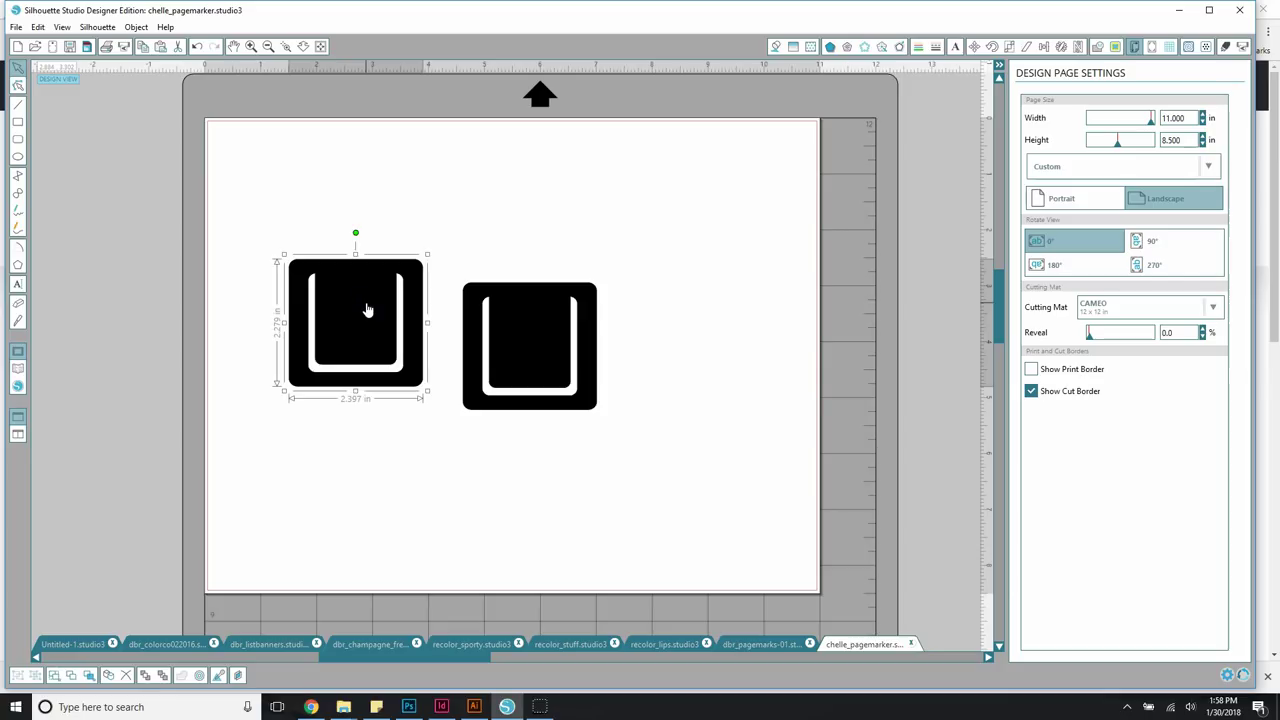
{"action": "left_click_drag", "start_coordinate": [371, 320], "coordinate": [89, 271]}
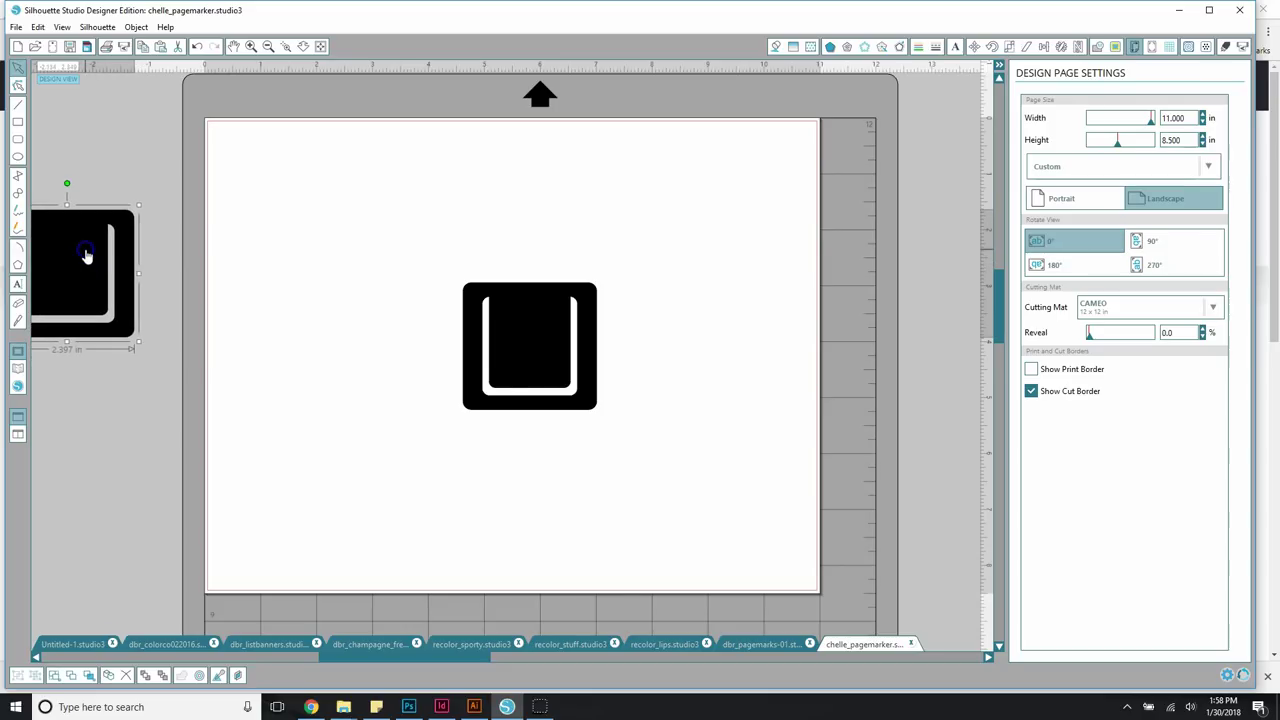
{"action": "left_click", "coordinate": [502, 346]}
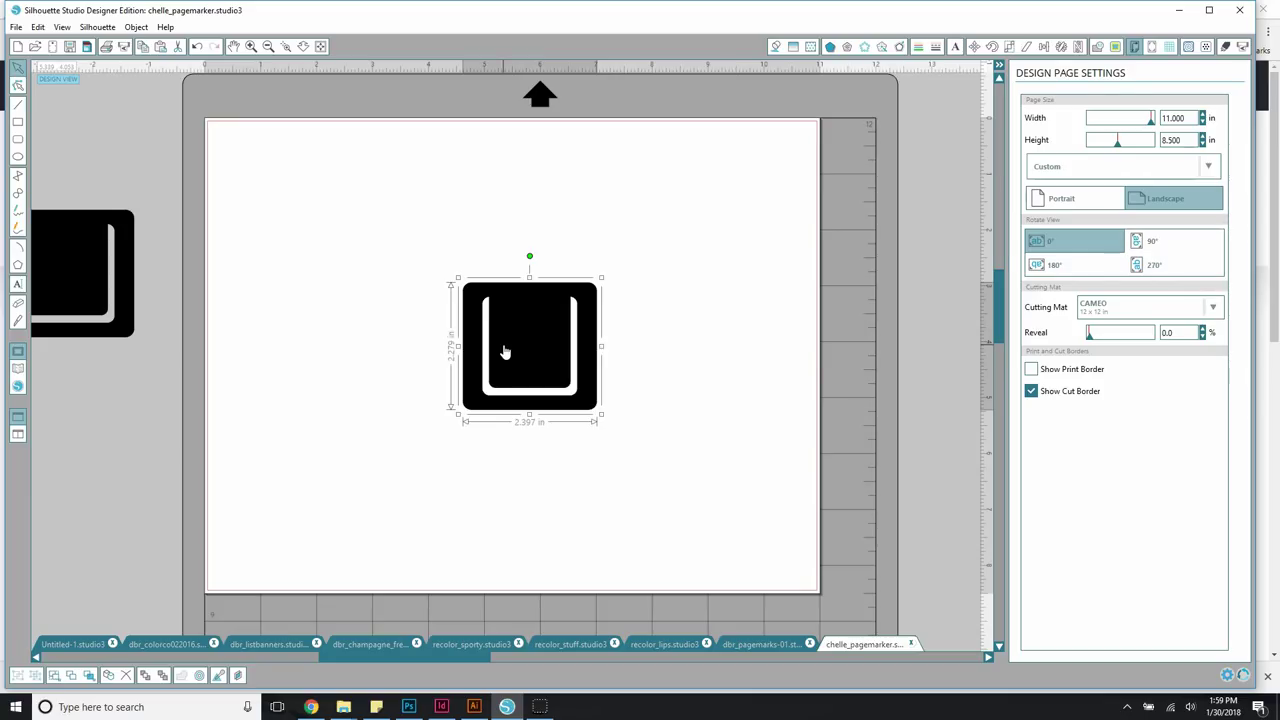
Add a text line reading 'Chelle' near the top of the page
{"action": "left_click", "coordinate": [192, 212]}
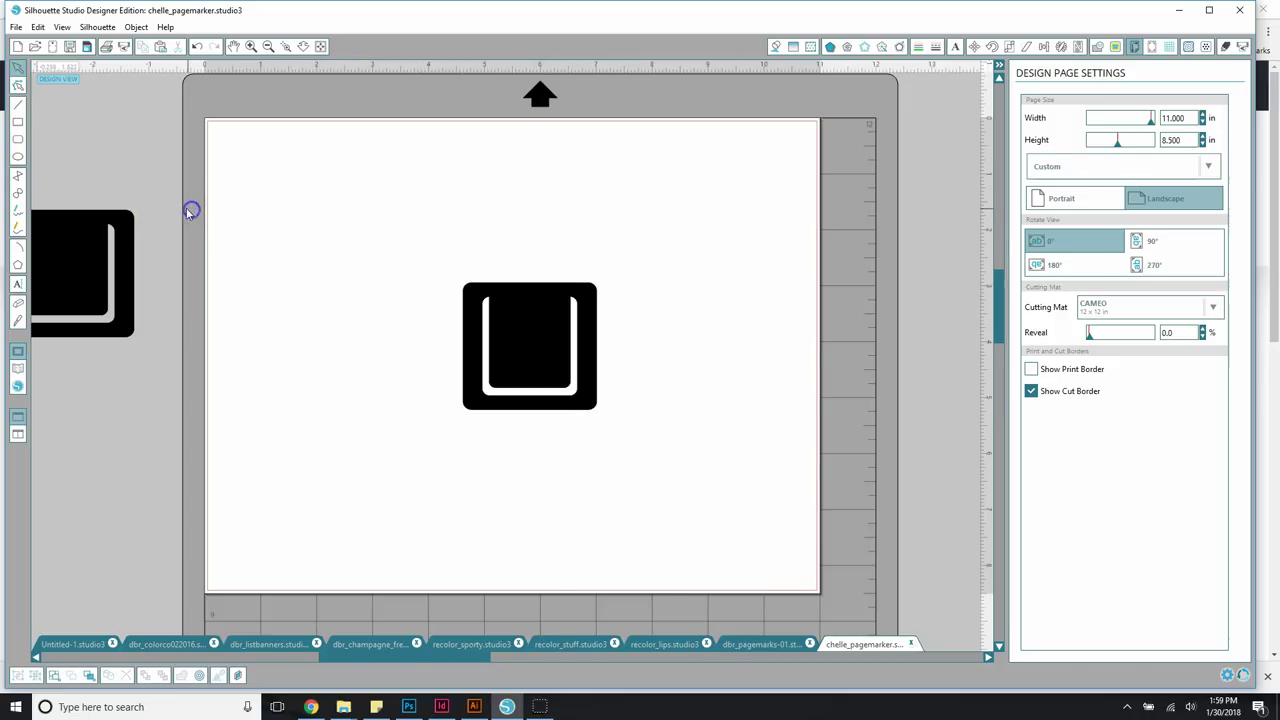
{"action": "left_click", "coordinate": [17, 284]}
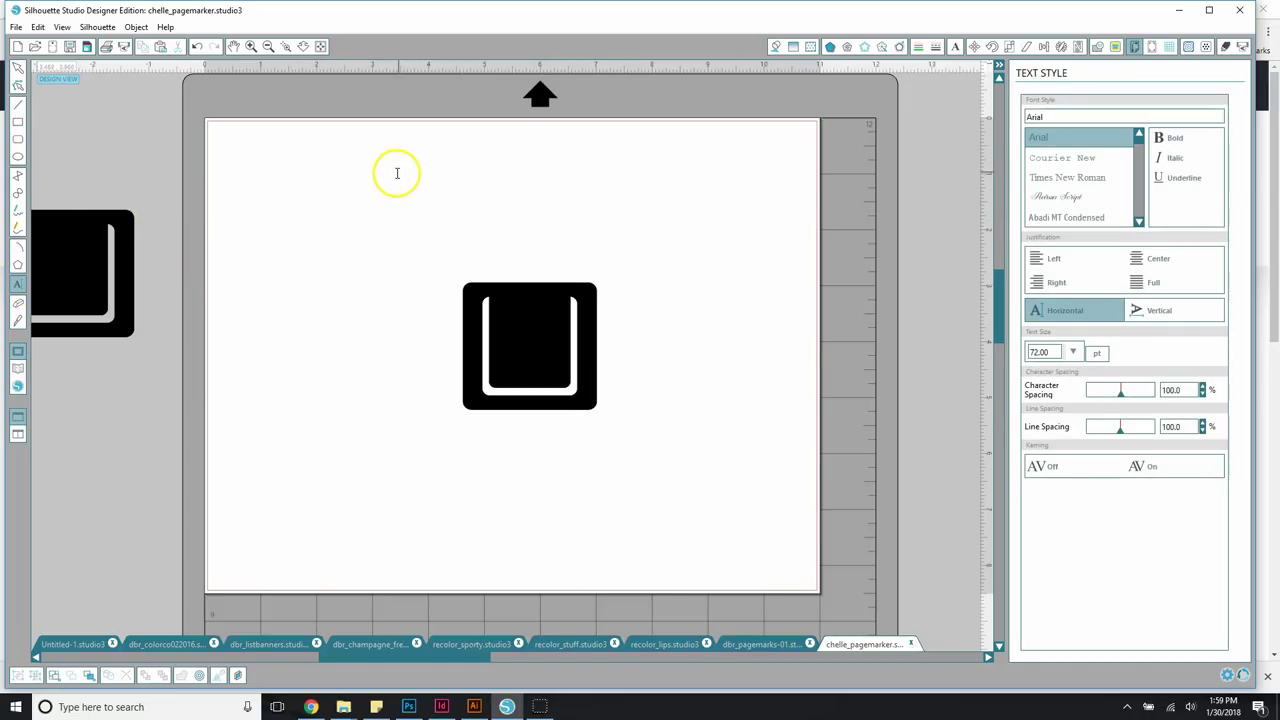
{"action": "left_click", "coordinate": [399, 172]}
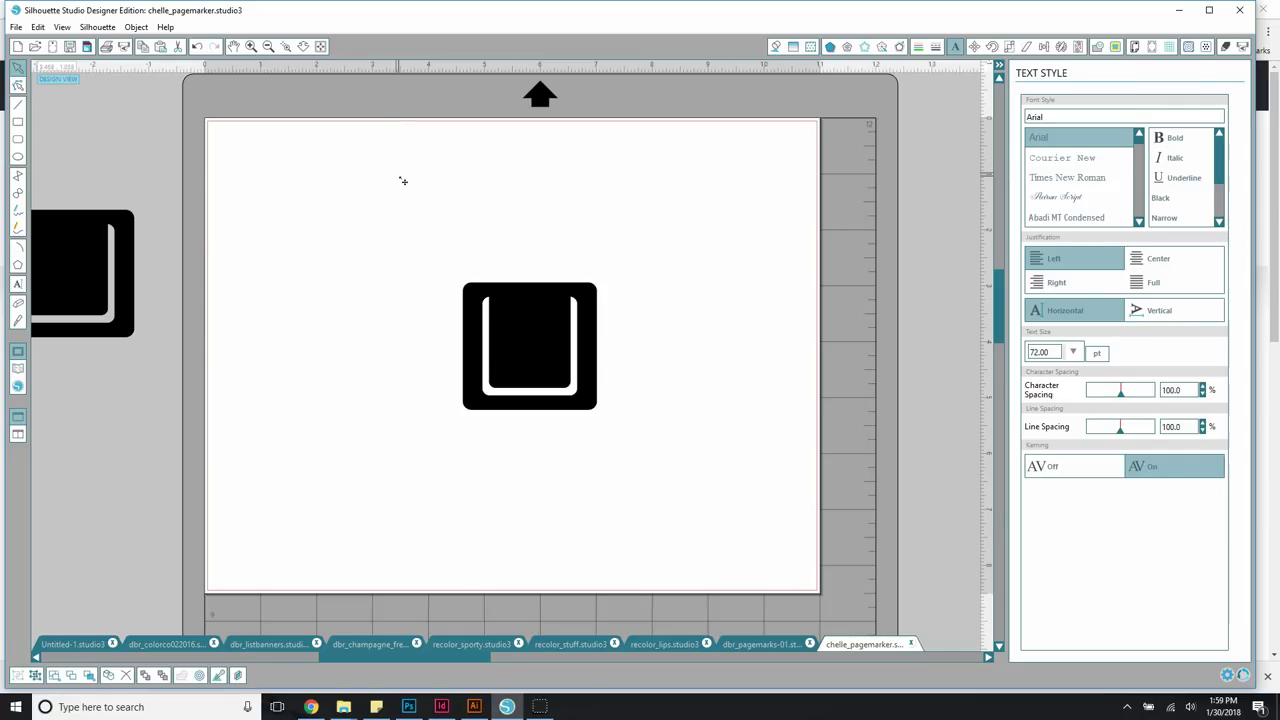
{"action": "type", "text": "Chee"}
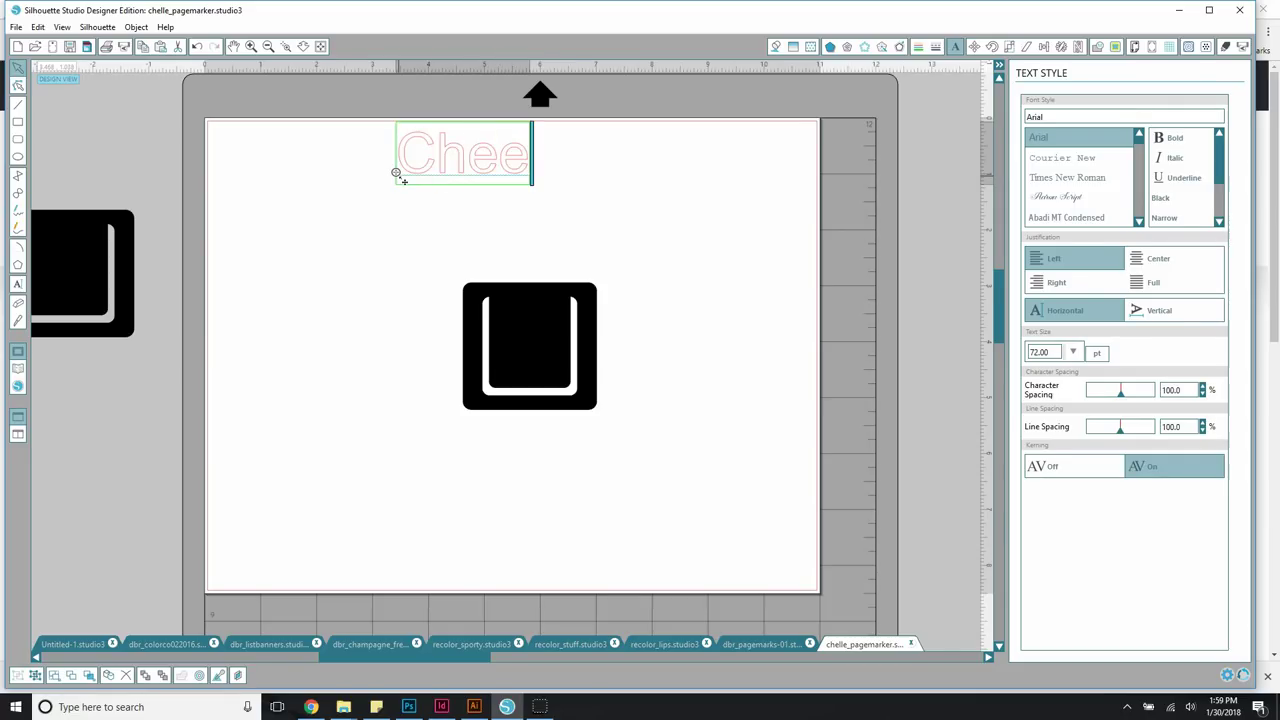
{"action": "key", "text": "BackSpace"}
{"action": "type", "text": "lle"}
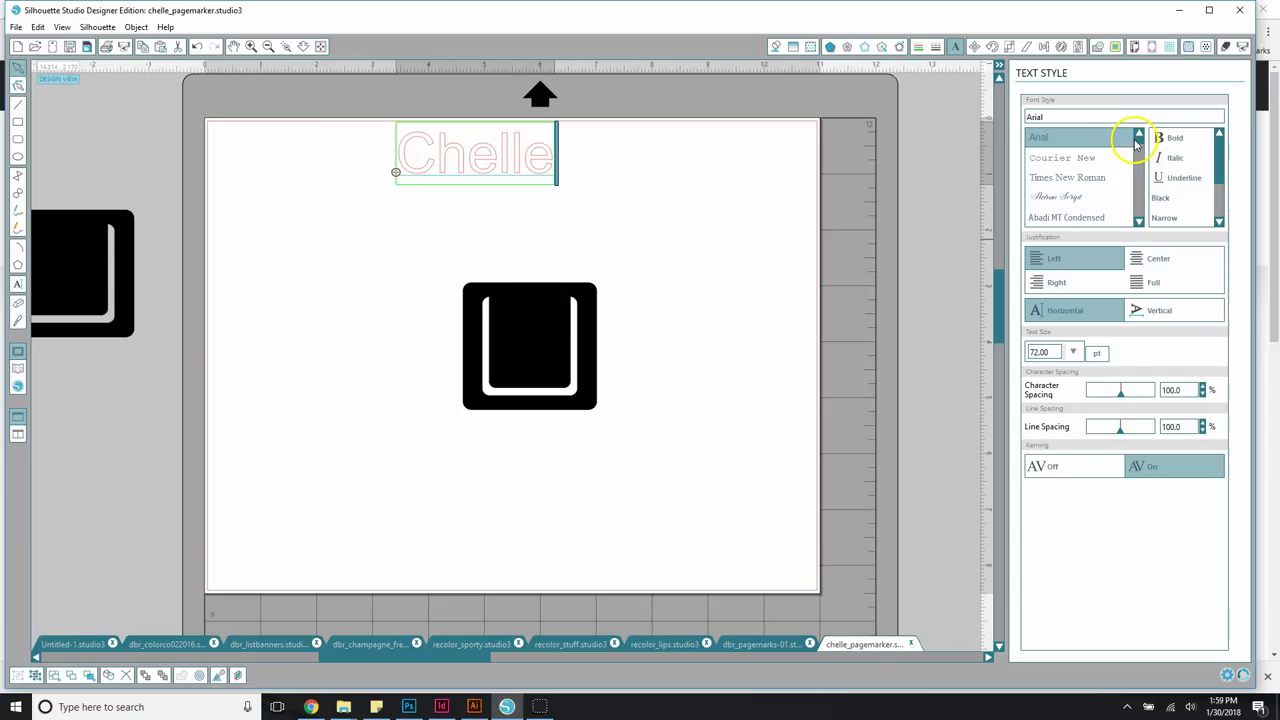
Set the Chelle caption's font to Arial Black
{"action": "scroll", "coordinate": [1121, 178], "scroll_direction": "down", "scroll_amount": 1}
{"action": "scroll", "coordinate": [1115, 180], "scroll_direction": "down", "scroll_amount": 6}
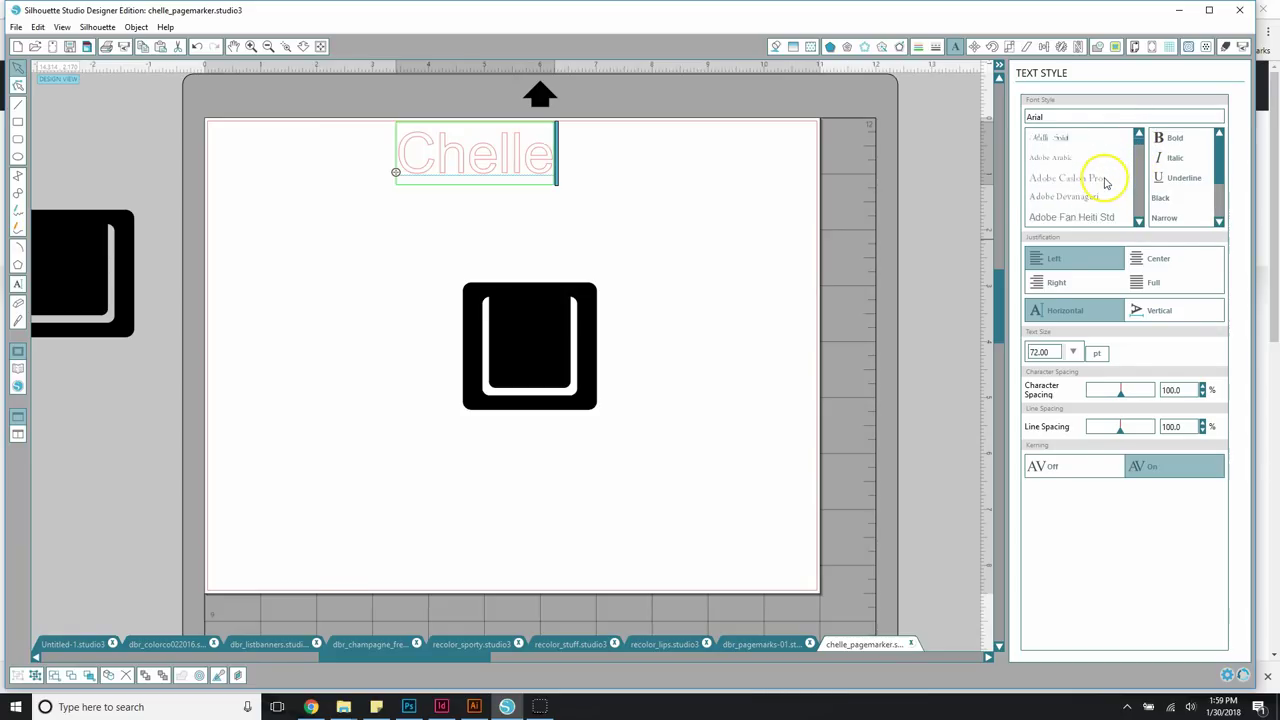
{"action": "scroll", "coordinate": [1106, 183], "scroll_direction": "down", "scroll_amount": 5}
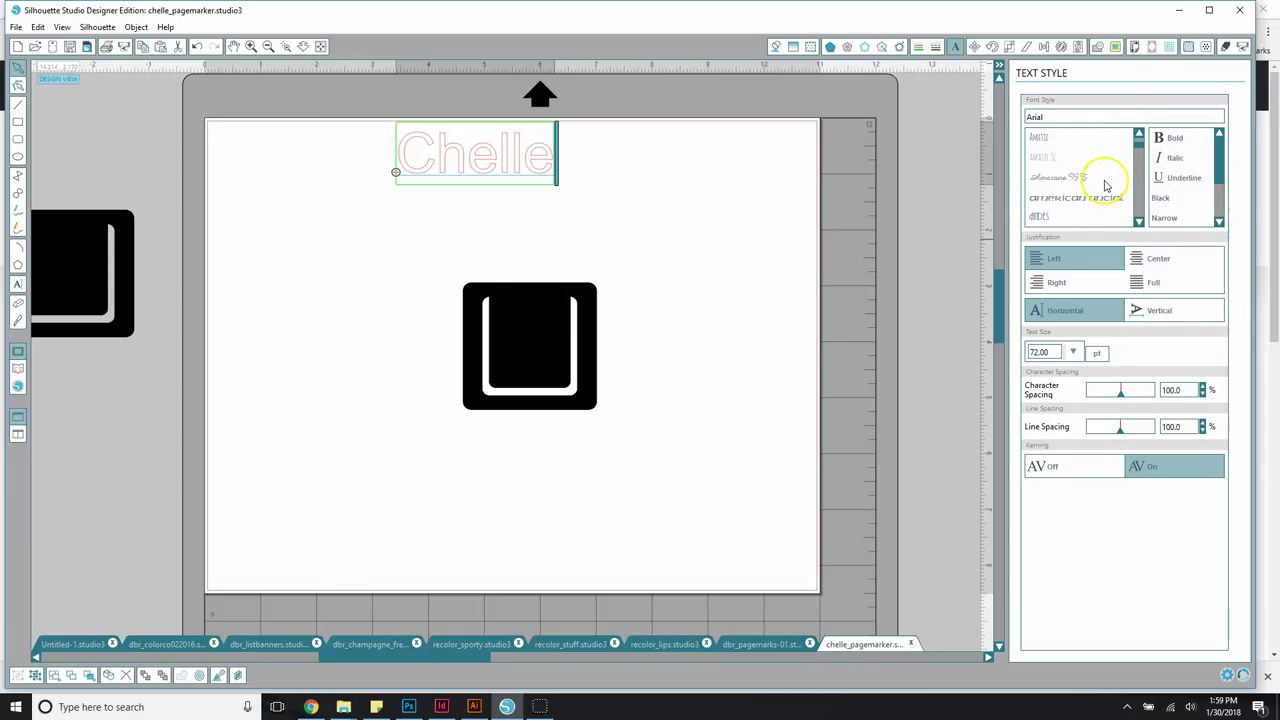
{"action": "scroll", "coordinate": [1106, 185], "scroll_direction": "down", "scroll_amount": 5}
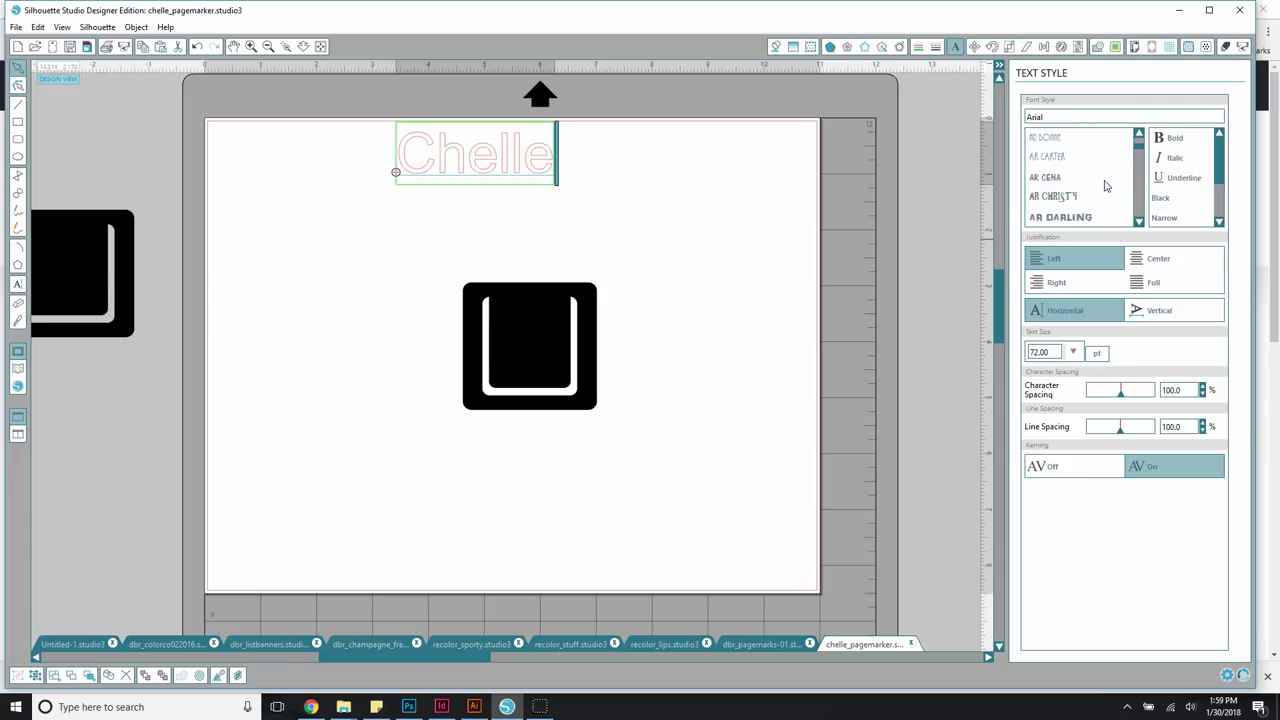
{"action": "scroll", "coordinate": [1106, 185], "scroll_direction": "down", "scroll_amount": 4}
{"action": "scroll", "coordinate": [1106, 185], "scroll_direction": "down", "scroll_amount": 8}
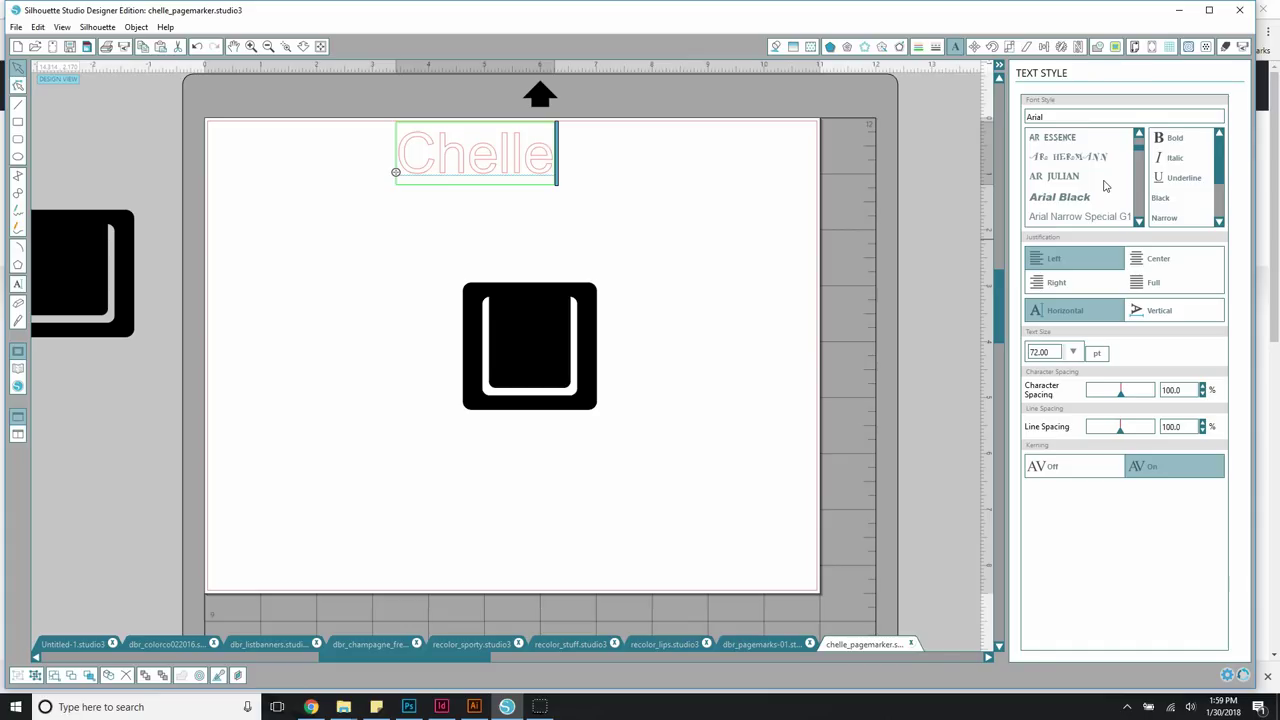
{"action": "left_click", "coordinate": [1076, 160]}
{"action": "left_click", "coordinate": [1074, 163]}
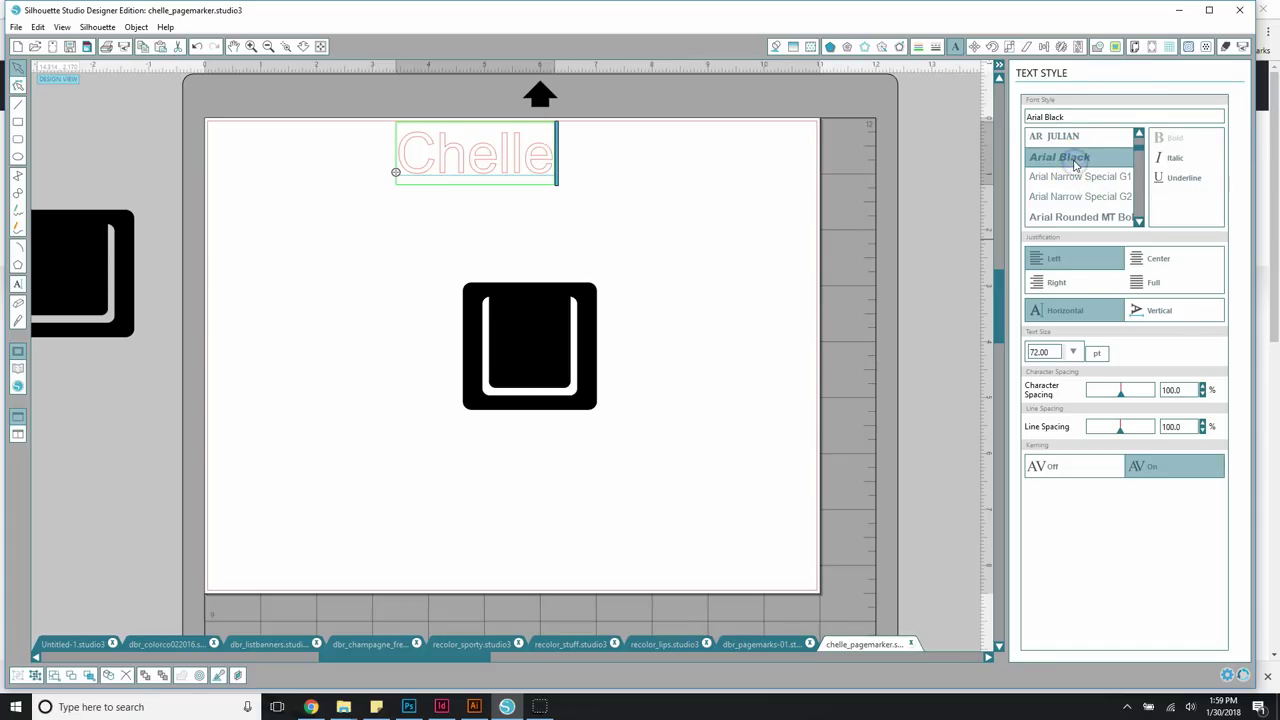
Search the font list for 'immortalp' to replace the caption font
{"action": "scroll", "coordinate": [1092, 176], "scroll_direction": "down", "scroll_amount": 3}
{"action": "scroll", "coordinate": [1092, 178], "scroll_direction": "down", "scroll_amount": 10}
{"action": "scroll", "coordinate": [1092, 178], "scroll_direction": "down", "scroll_amount": 8}
{"action": "scroll", "coordinate": [1092, 180], "scroll_direction": "down", "scroll_amount": 8}
{"action": "scroll", "coordinate": [1092, 180], "scroll_direction": "down", "scroll_amount": 8}
{"action": "scroll", "coordinate": [1092, 178], "scroll_direction": "down", "scroll_amount": 6}
{"action": "left_click", "coordinate": [1021, 108]}
{"action": "key", "text": "ctrl+a"}
{"action": "type", "text": "immortal"}
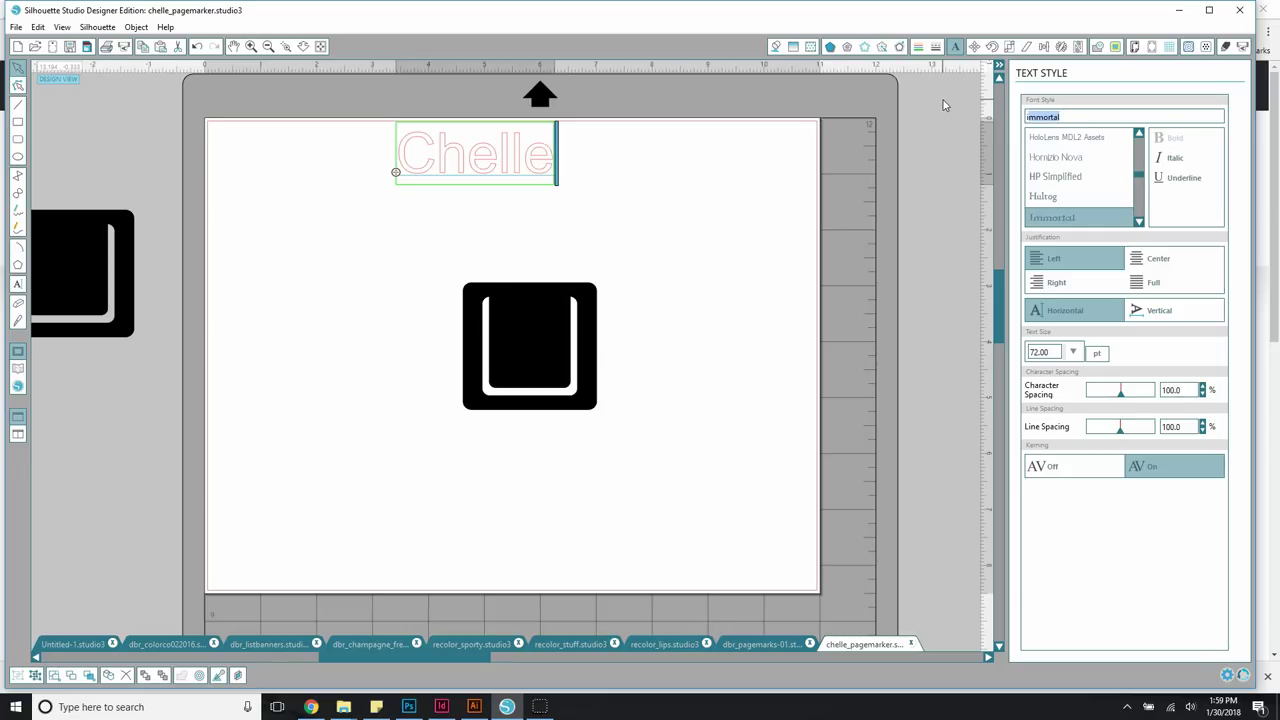
{"action": "type", "text": "p"}
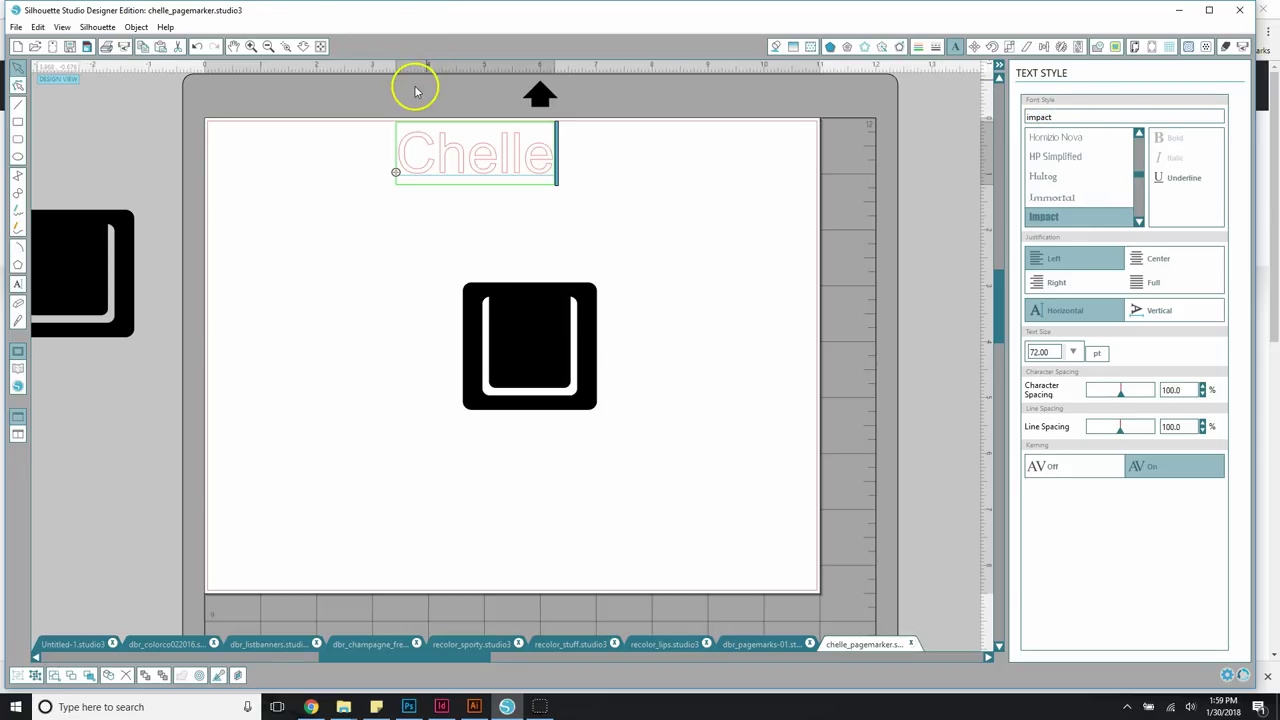
Change the Chelle caption's font to Impact
{"action": "left_click", "coordinate": [463, 148]}
{"action": "left_click", "coordinate": [566, 157]}
{"action": "left_click", "coordinate": [1050, 116]}
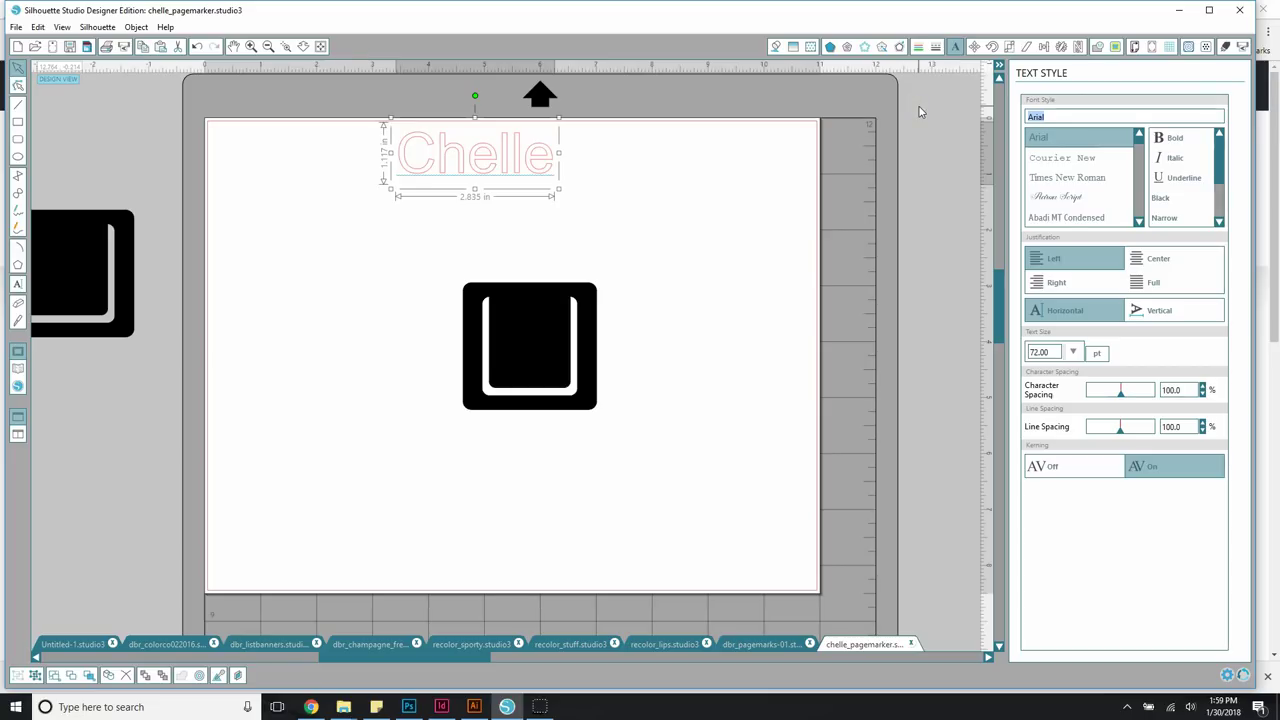
{"action": "type", "text": "impact"}
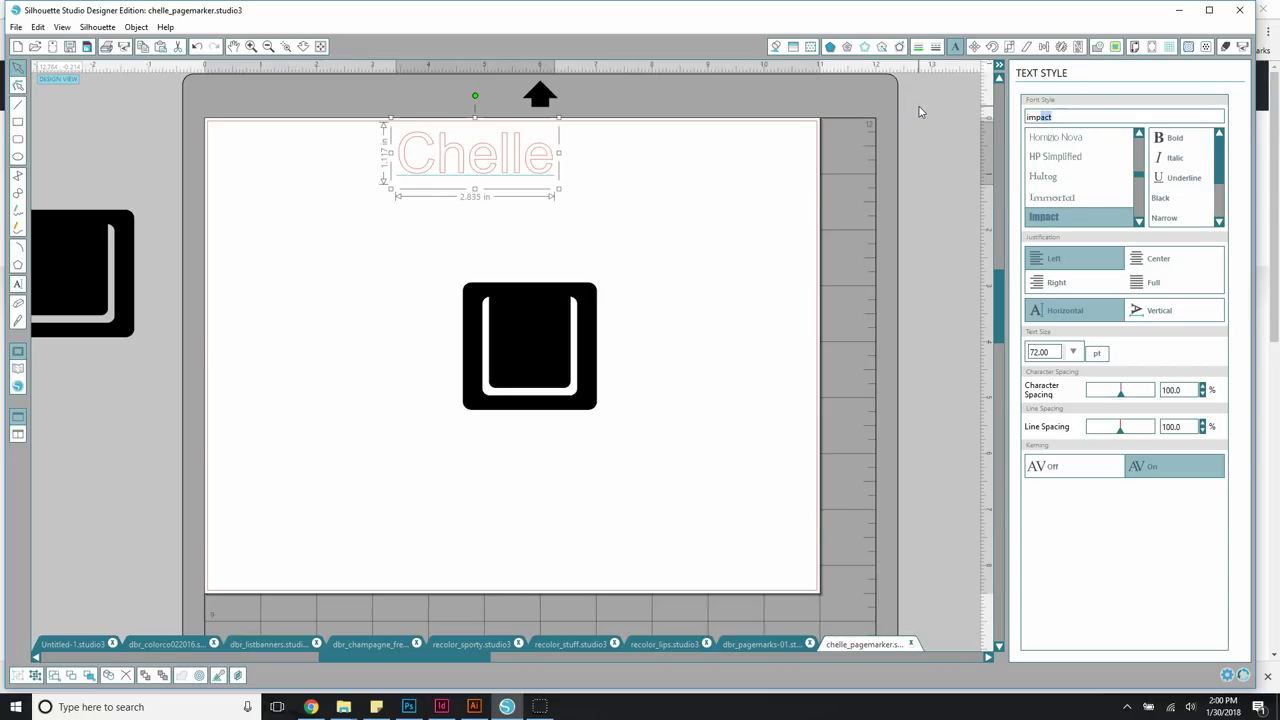
{"action": "key", "text": "Return"}
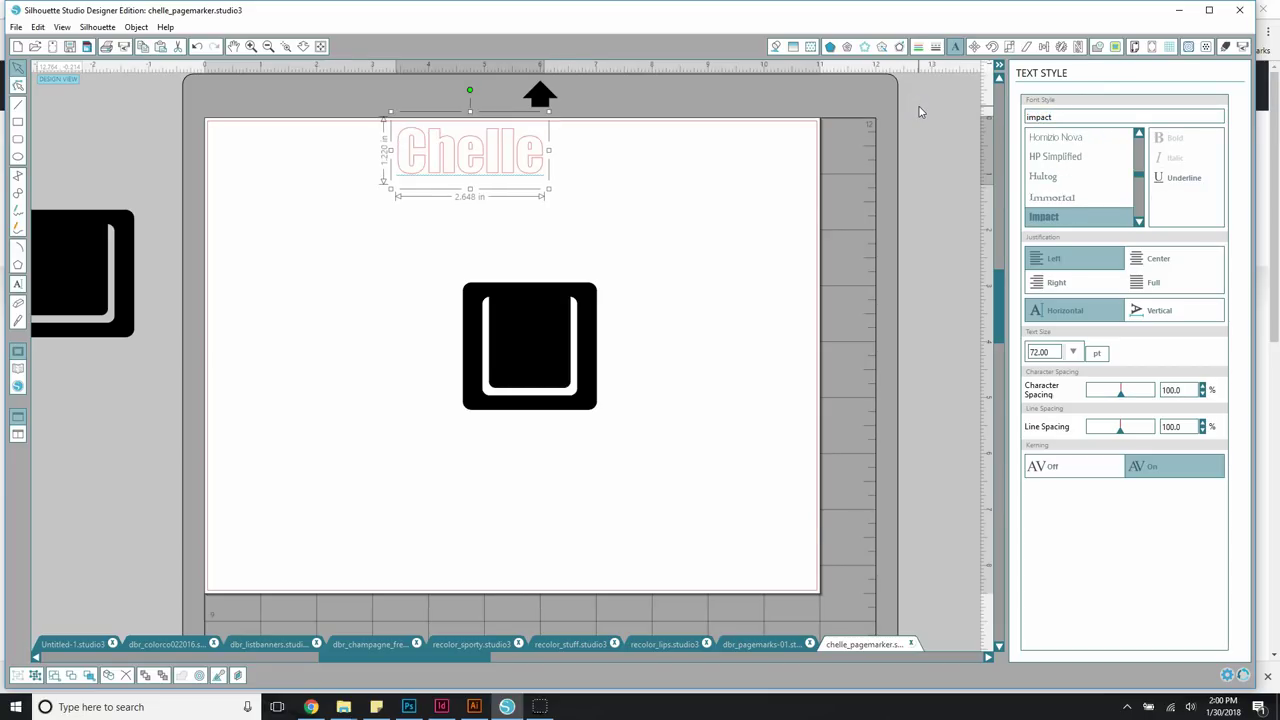
Move the Chelle text onto the black square's top edge
{"action": "left_click", "coordinate": [409, 158]}
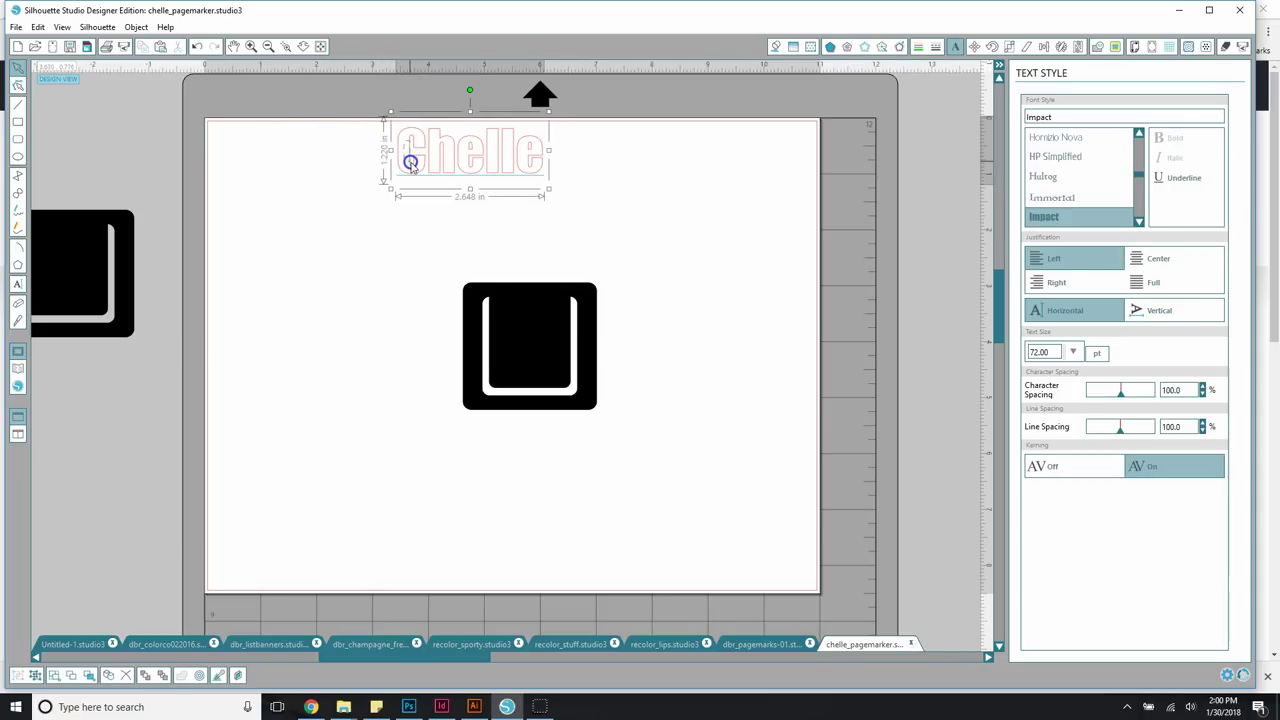
{"action": "left_click", "coordinate": [417, 108]}
{"action": "left_click", "coordinate": [427, 135]}
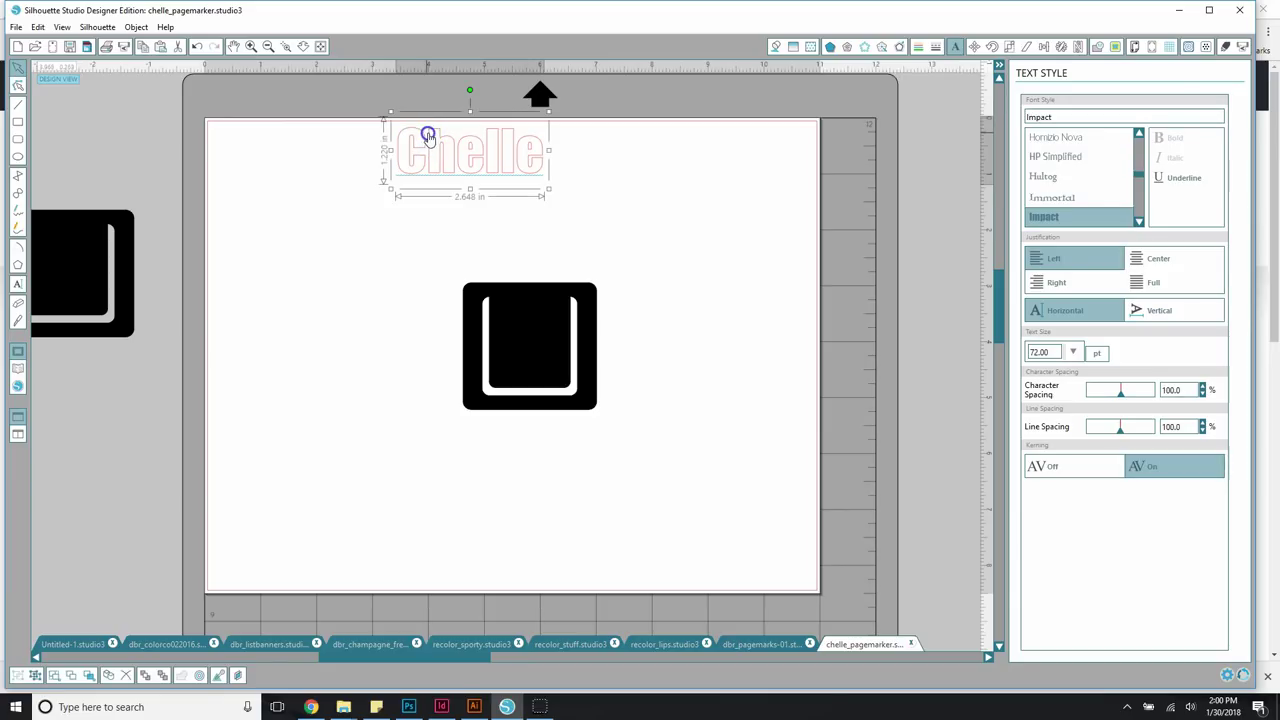
{"action": "left_click", "coordinate": [455, 187]}
{"action": "left_click_drag", "start_coordinate": [442, 181], "coordinate": [501, 289]}
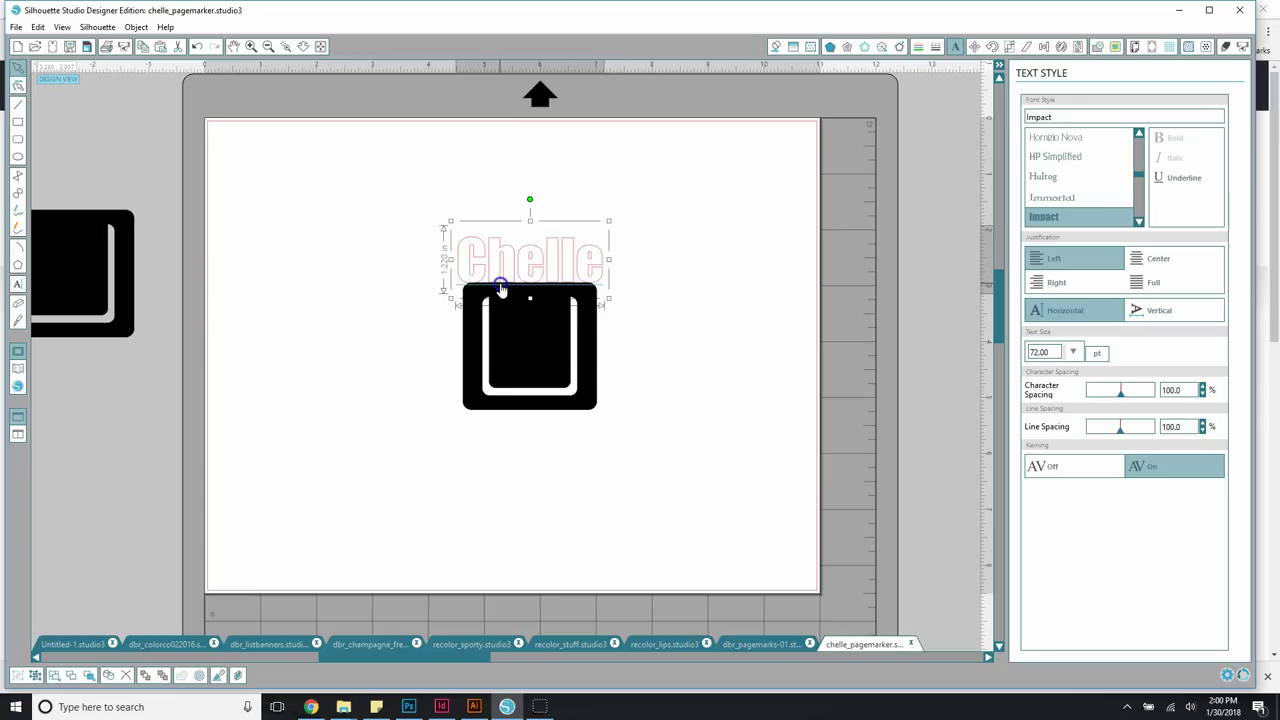
Fill the Chelle text solid black with no outline
{"action": "left_click", "coordinate": [776, 47]}
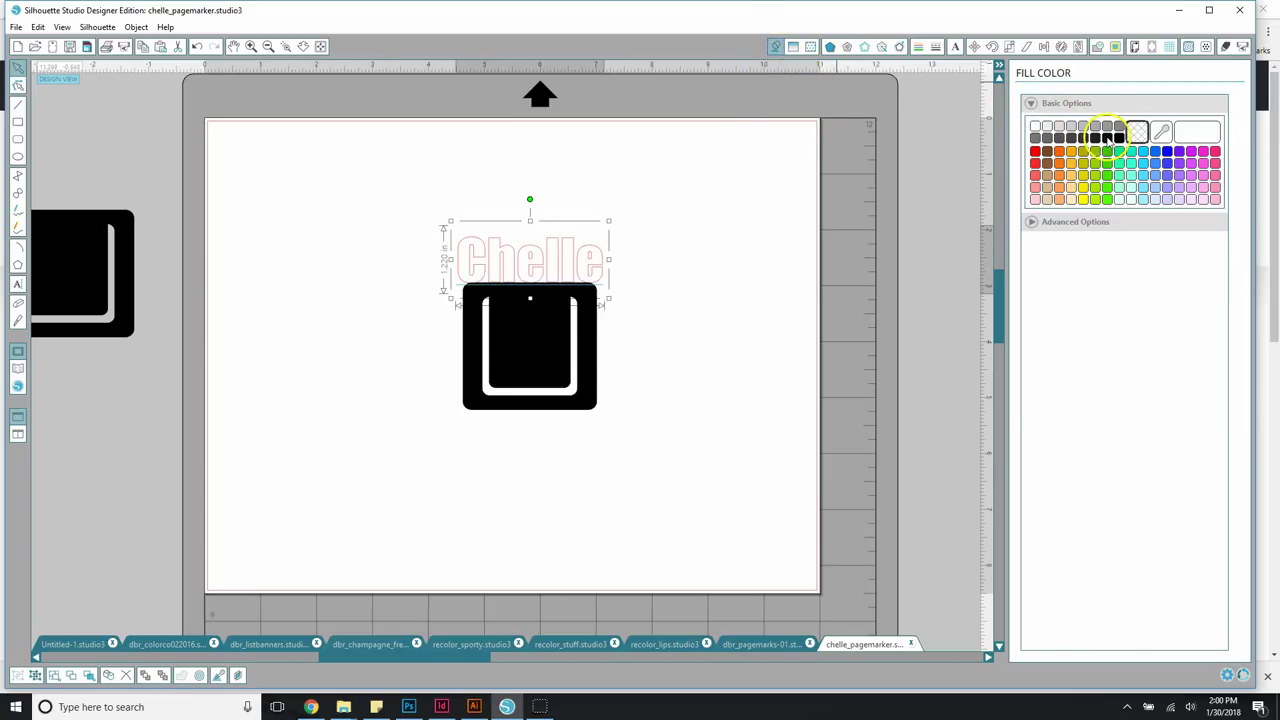
{"action": "left_click", "coordinate": [1118, 138]}
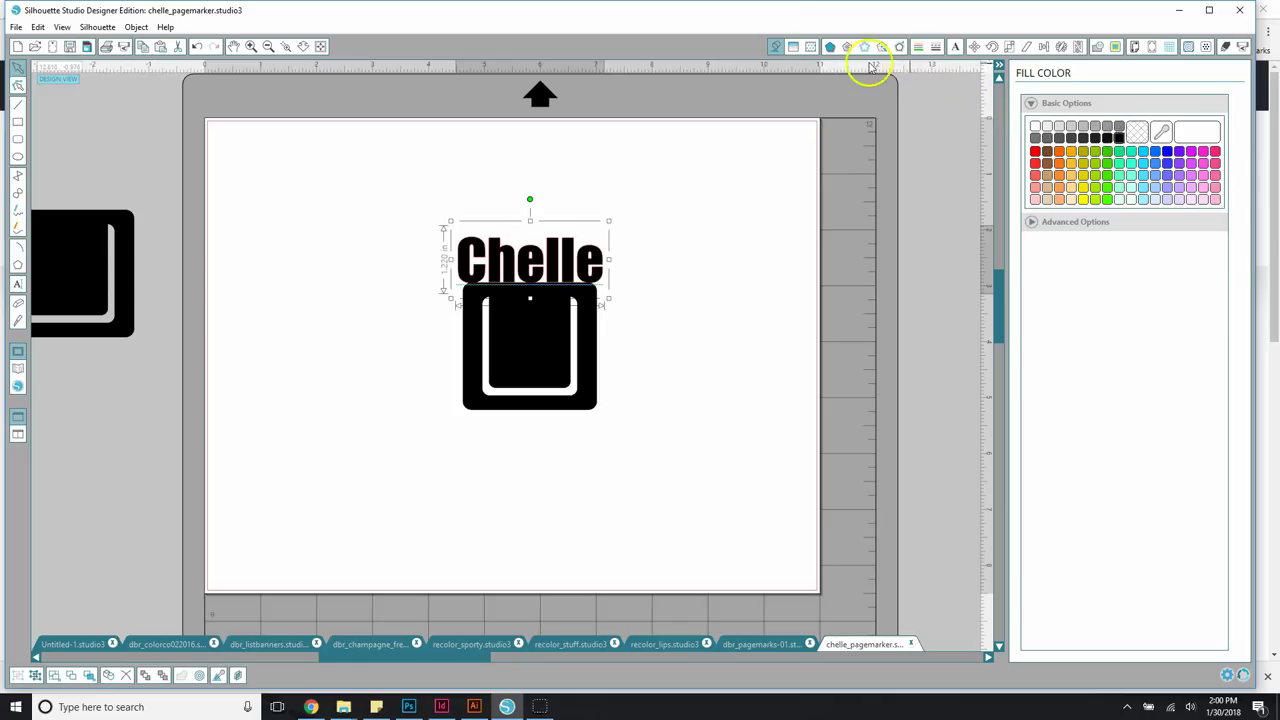
{"action": "left_click", "coordinate": [919, 48]}
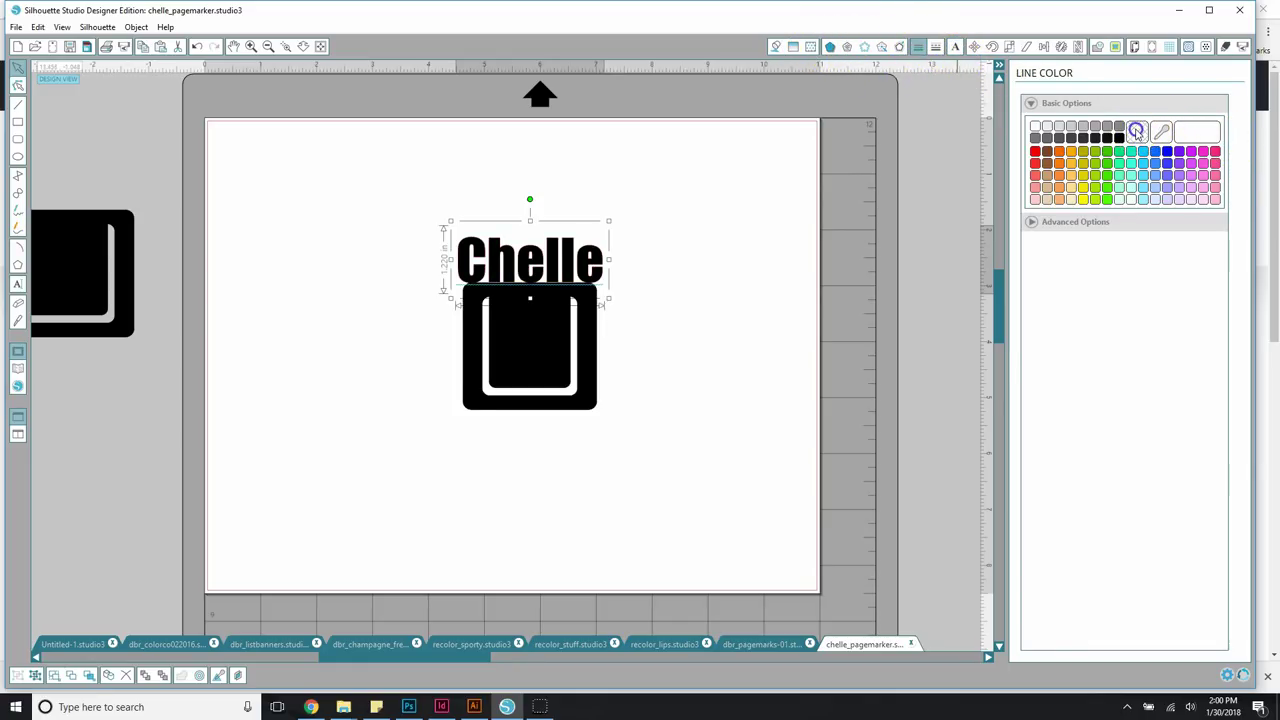
{"action": "left_click", "coordinate": [314, 237]}
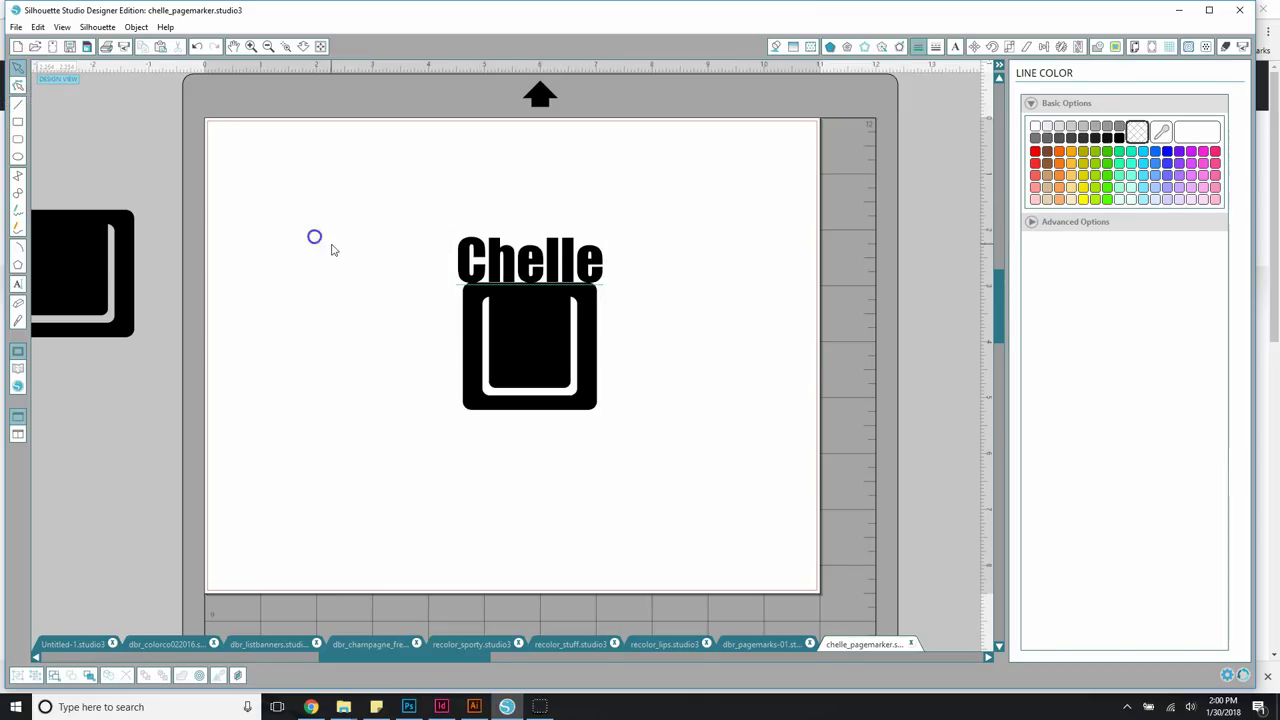
{"action": "scroll", "coordinate": [356, 258], "scroll_direction": "up", "scroll_amount": 2}
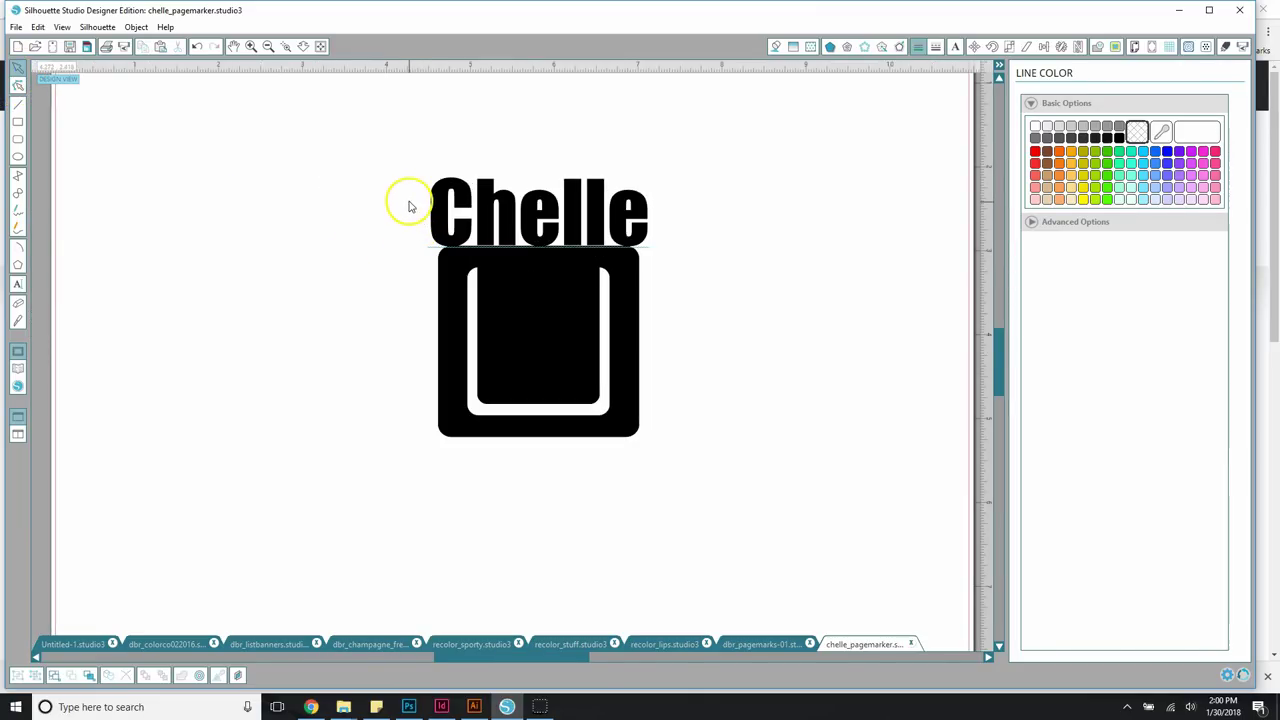
Shrink the Chelle text to about 1.109 in tall
{"action": "left_click_drag", "start_coordinate": [430, 220], "coordinate": [438, 227]}
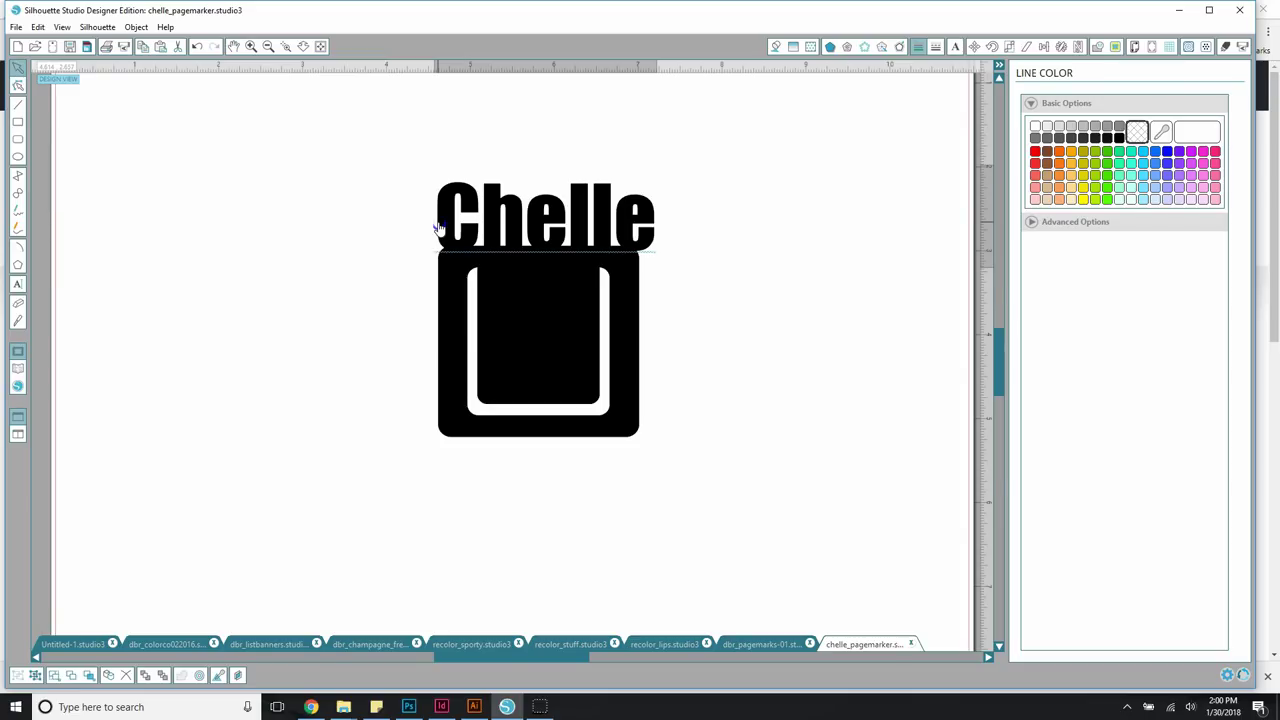
{"action": "left_click_drag", "start_coordinate": [437, 228], "coordinate": [438, 228]}
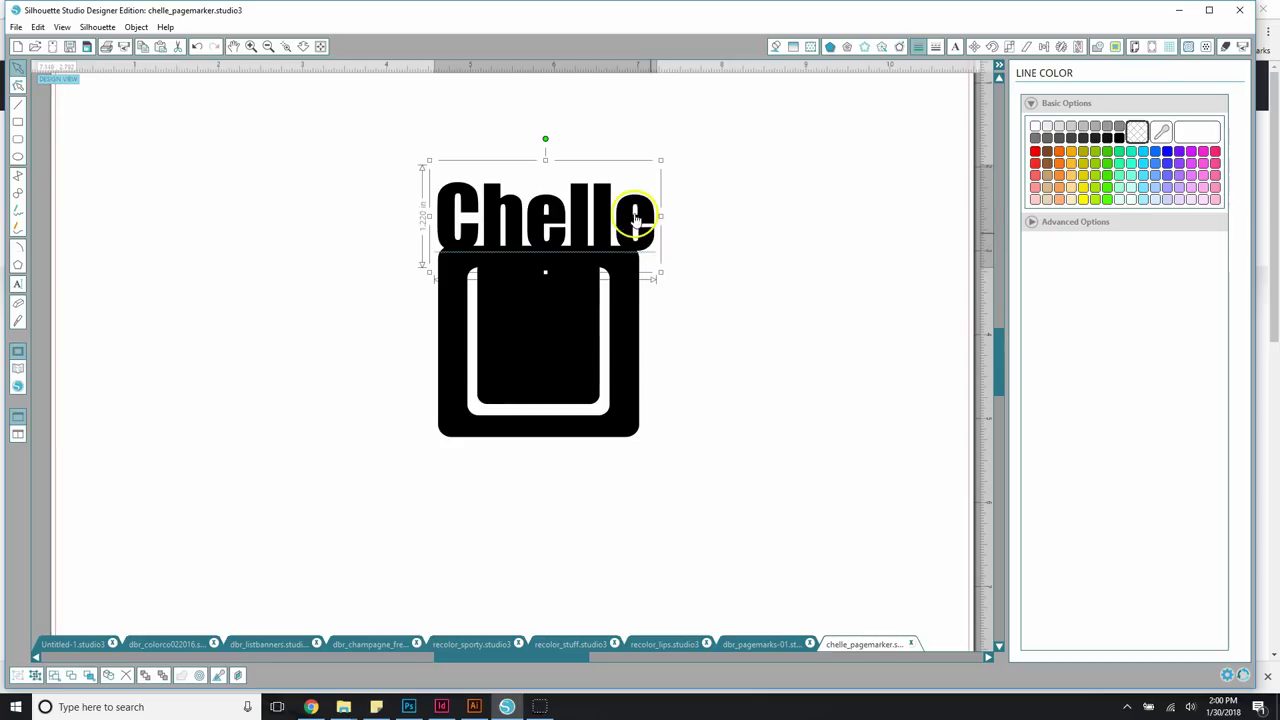
{"action": "left_click_drag", "start_coordinate": [656, 161], "coordinate": [642, 168]}
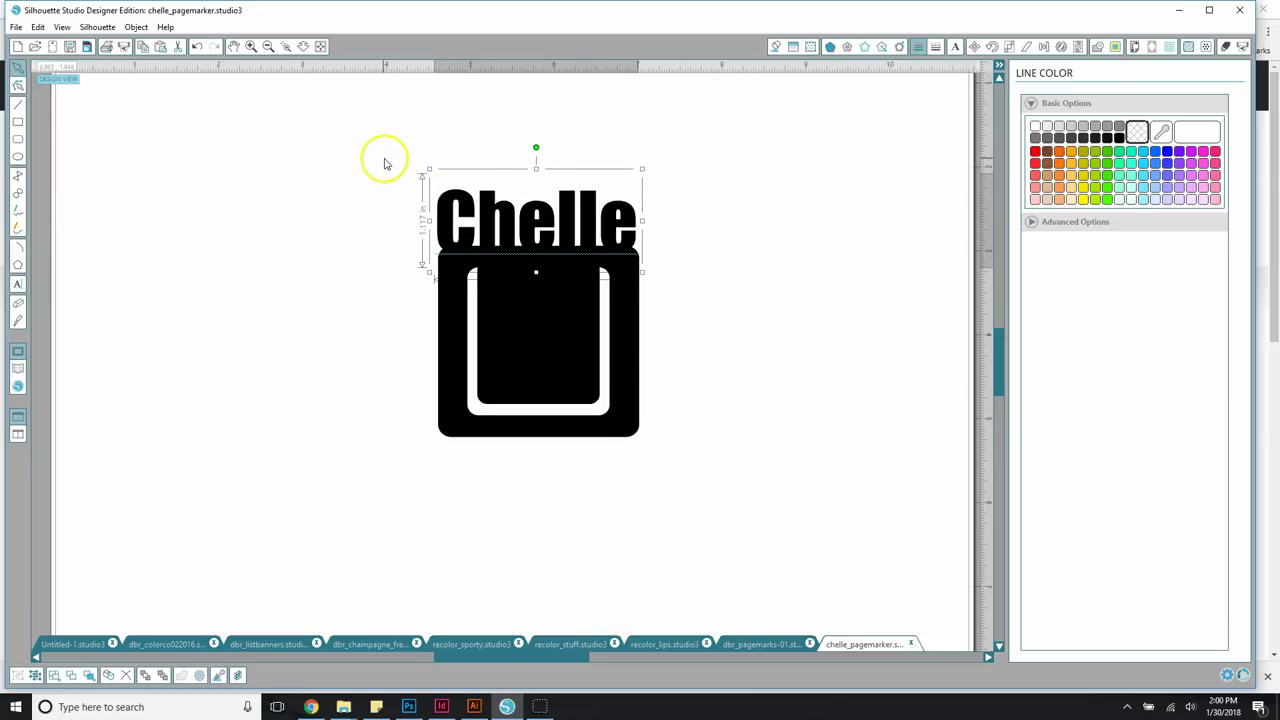
{"action": "scroll", "coordinate": [418, 165], "scroll_direction": "up", "scroll_amount": 2}
{"action": "scroll", "coordinate": [423, 208], "scroll_direction": "up", "scroll_amount": 3}
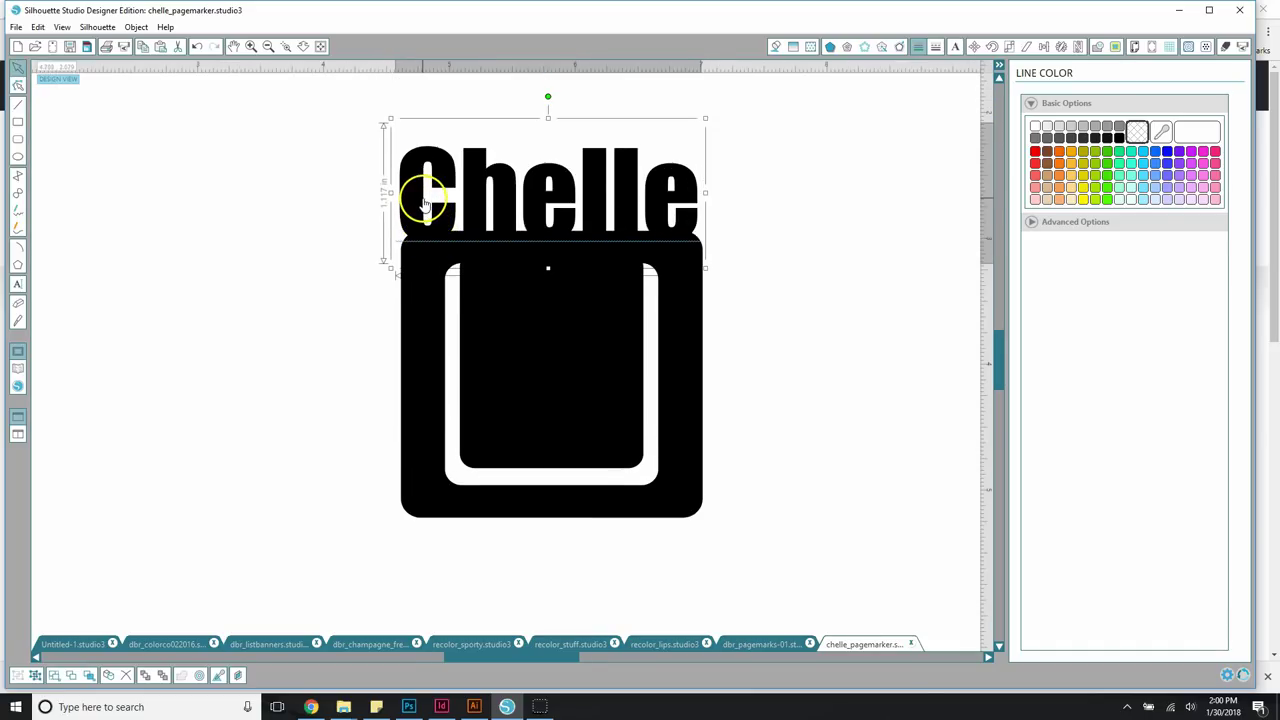
{"action": "left_click_drag", "start_coordinate": [390, 148], "coordinate": [392, 150]}
Lift Chelle to sit just above the square, then select both objects
{"action": "left_click", "coordinate": [283, 207]}
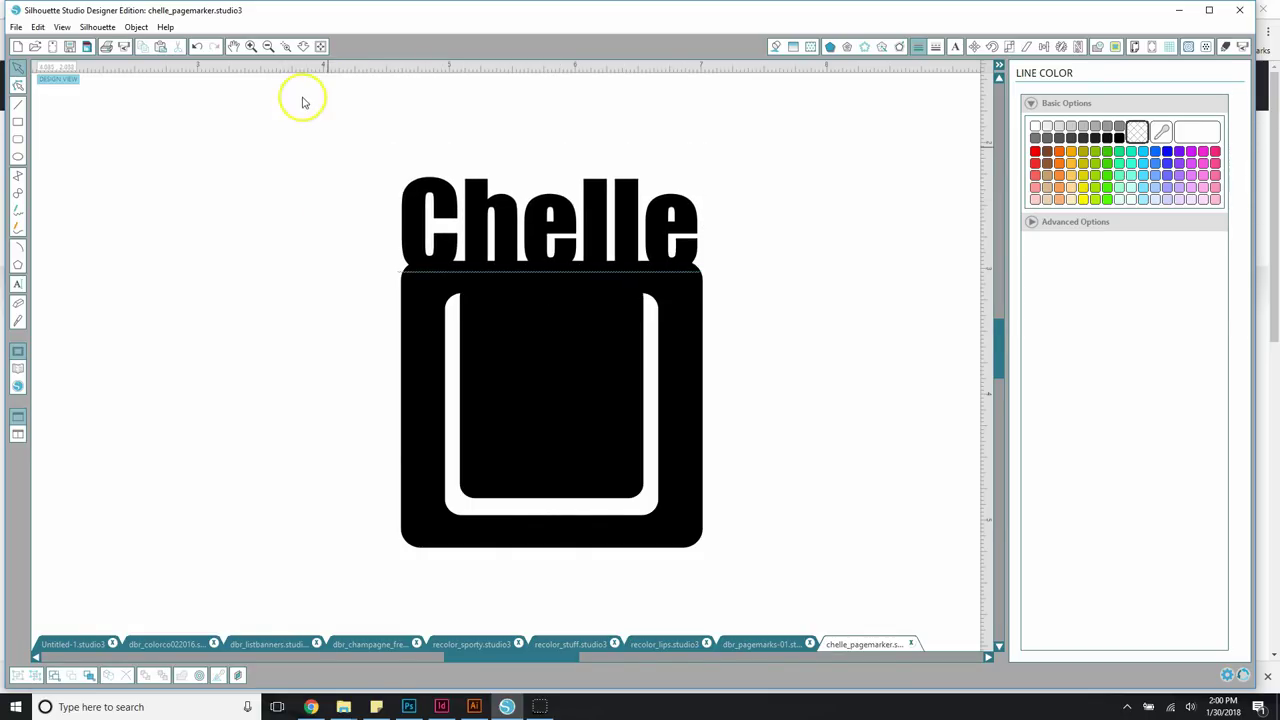
{"action": "mouse_move", "coordinate": [468, 230]}
{"action": "left_mouse_down"}
{"action": "mouse_move", "coordinate": [476, 208]}
{"action": "mouse_move", "coordinate": [476, 230]}
{"action": "left_mouse_up"}
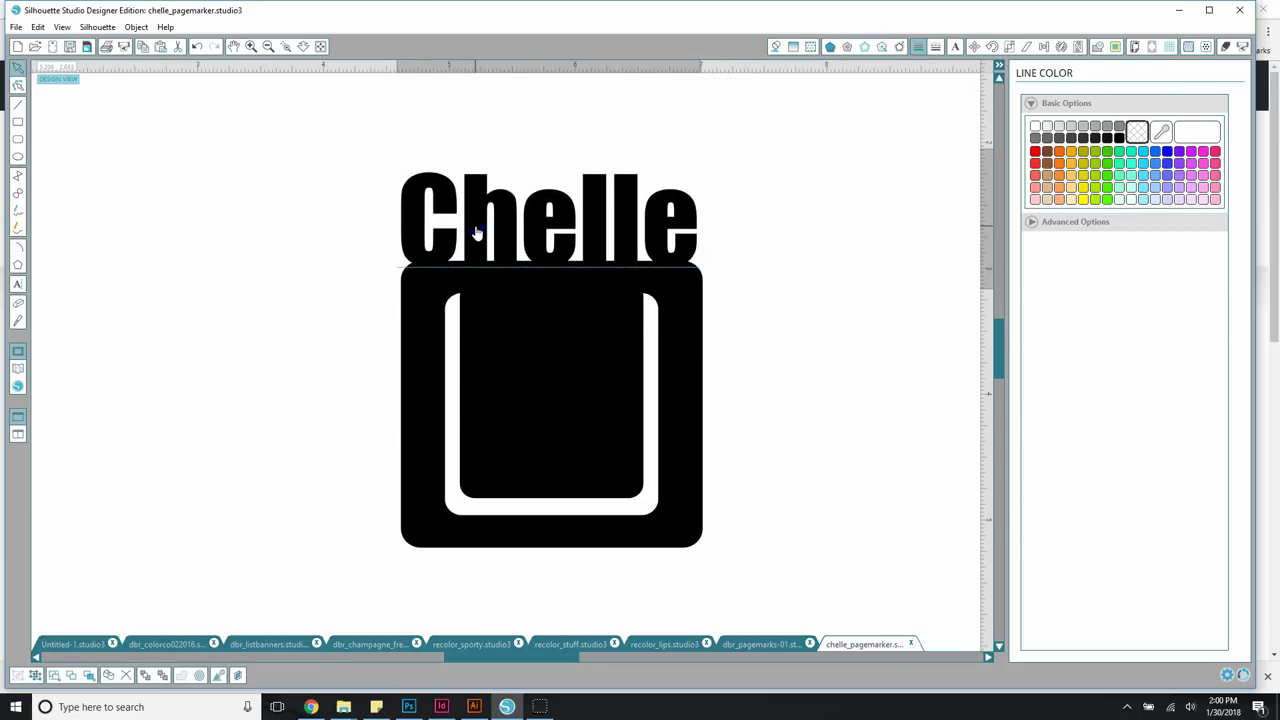
{"action": "key", "text": "Escape"}
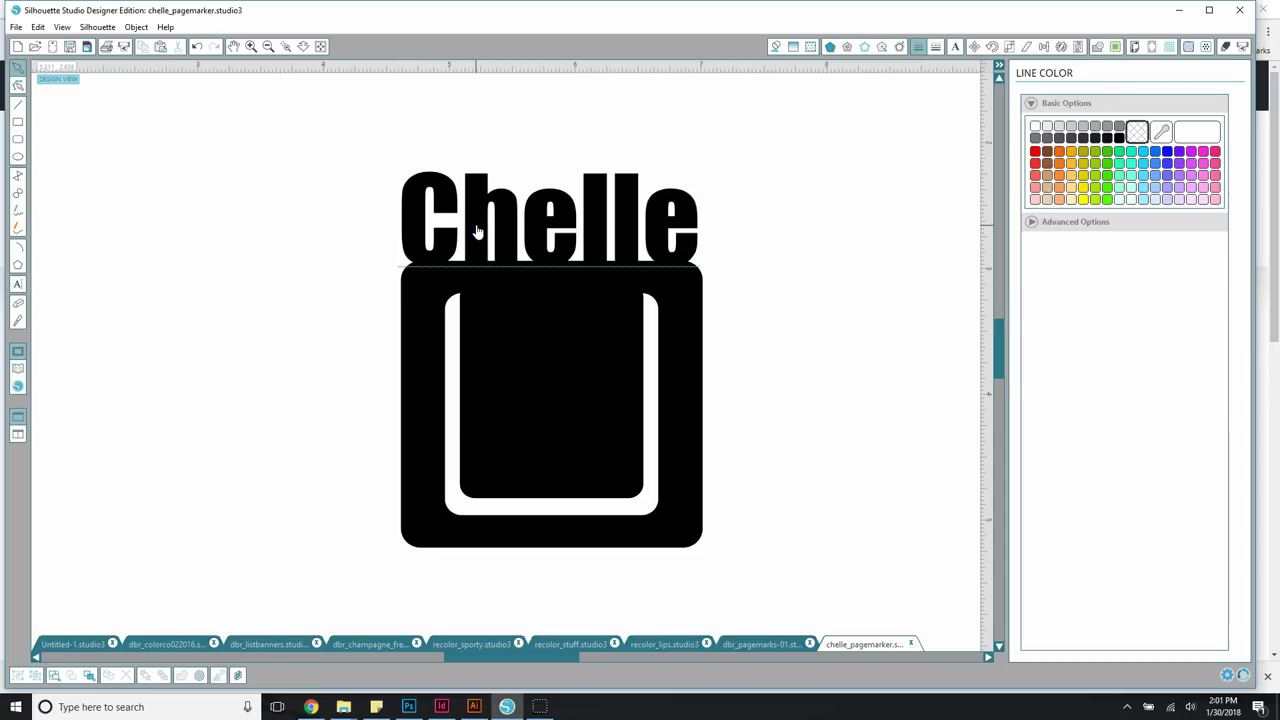
{"action": "left_click_drag", "start_coordinate": [337, 155], "coordinate": [757, 551]}
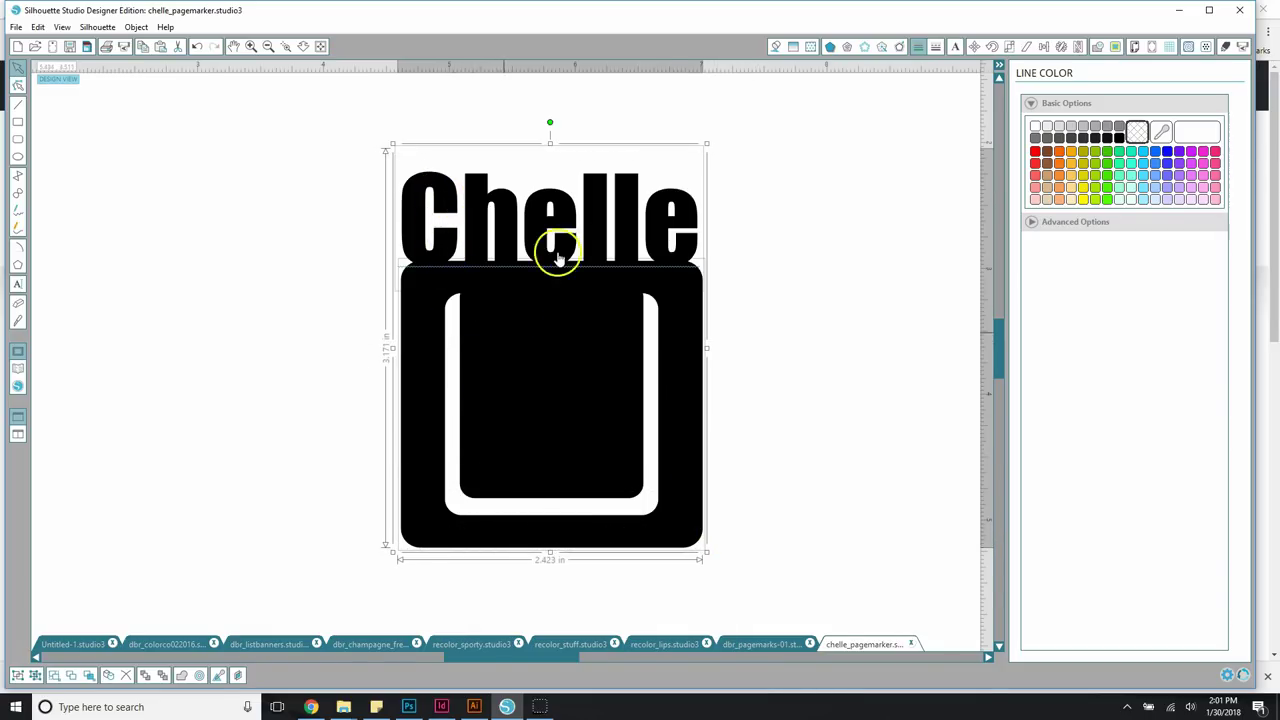
Try welding the text and square, undo the changes, and bring up the cut settings
{"action": "left_click", "coordinate": [1097, 46]}
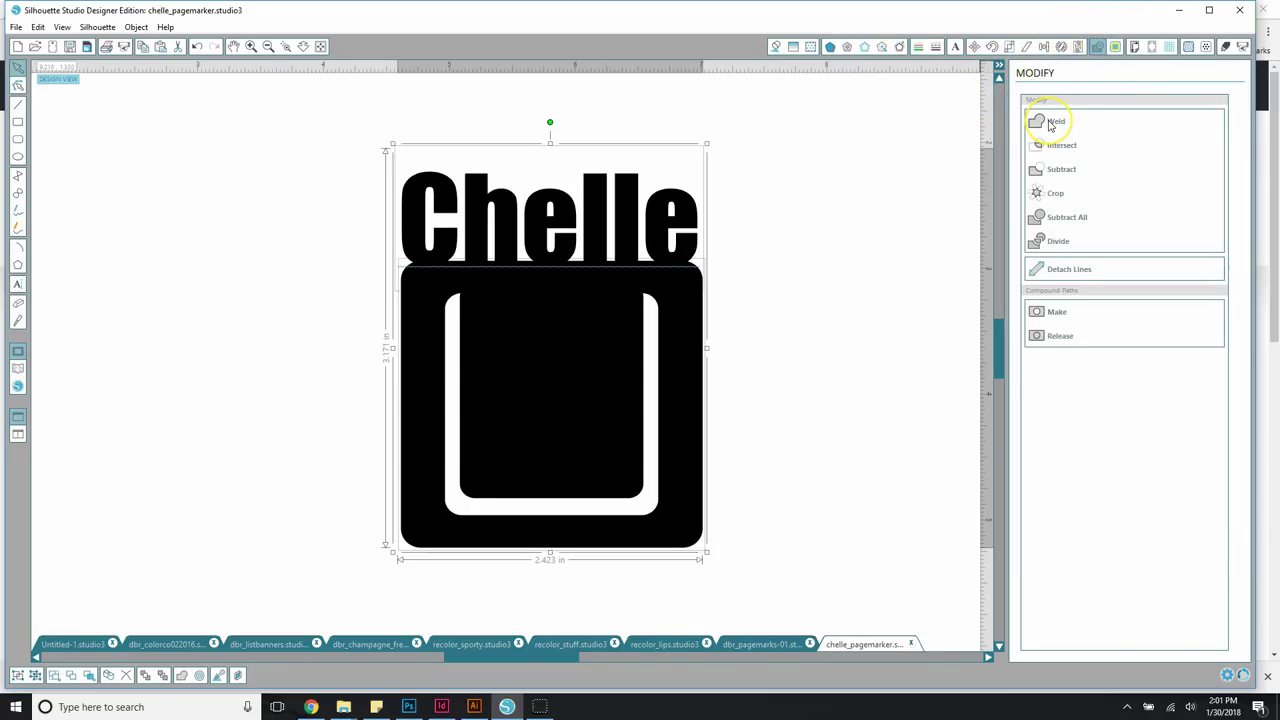
{"action": "left_click", "coordinate": [1051, 124]}
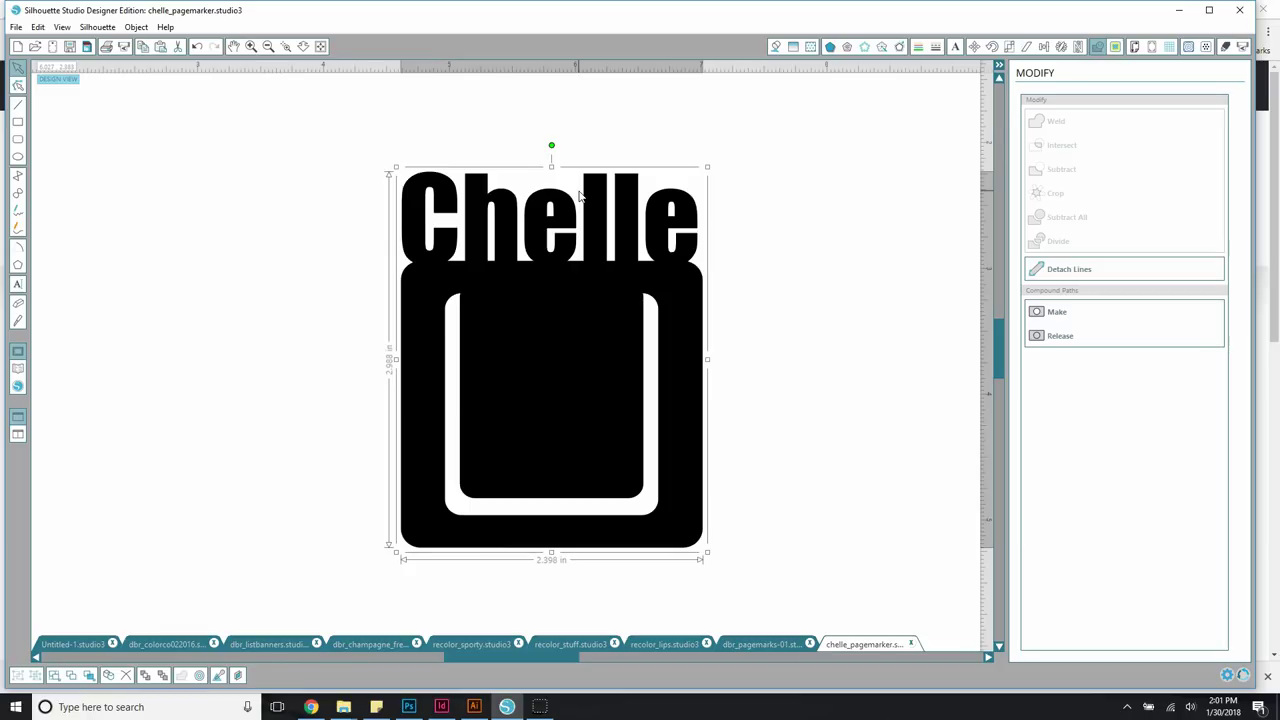
{"action": "key", "text": "ctrl+z"}
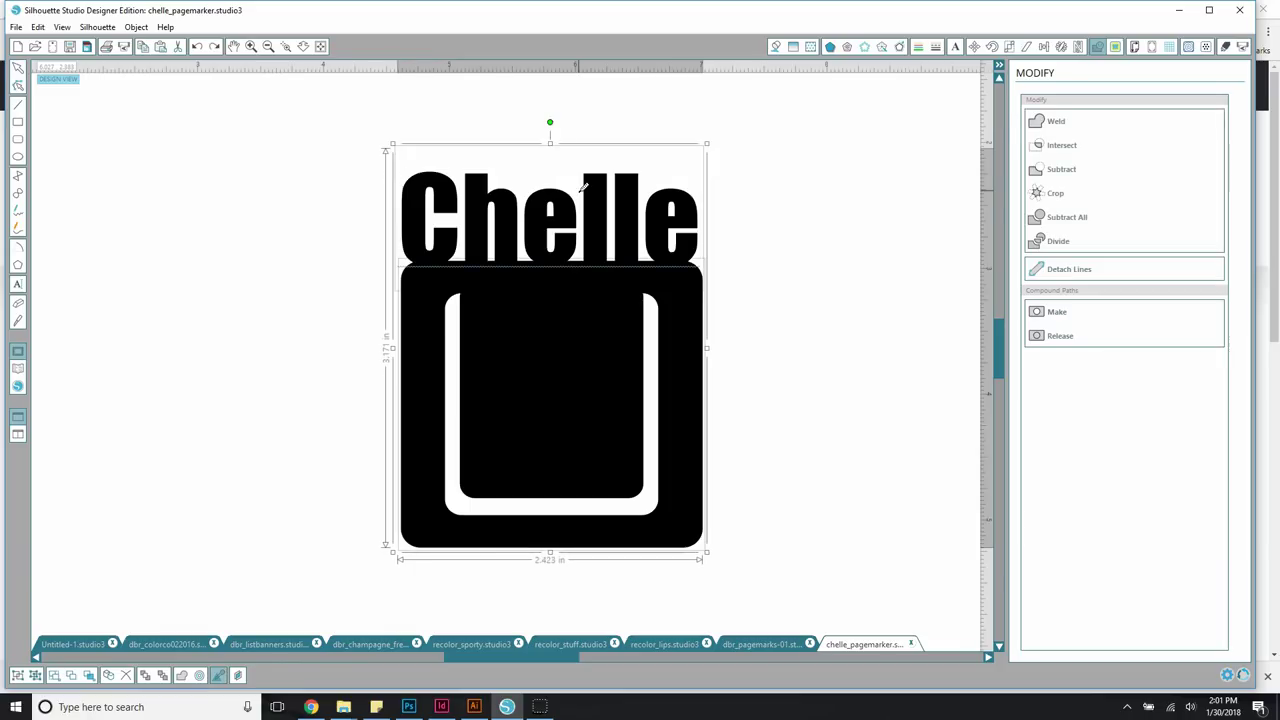
{"action": "left_click", "coordinate": [371, 217]}
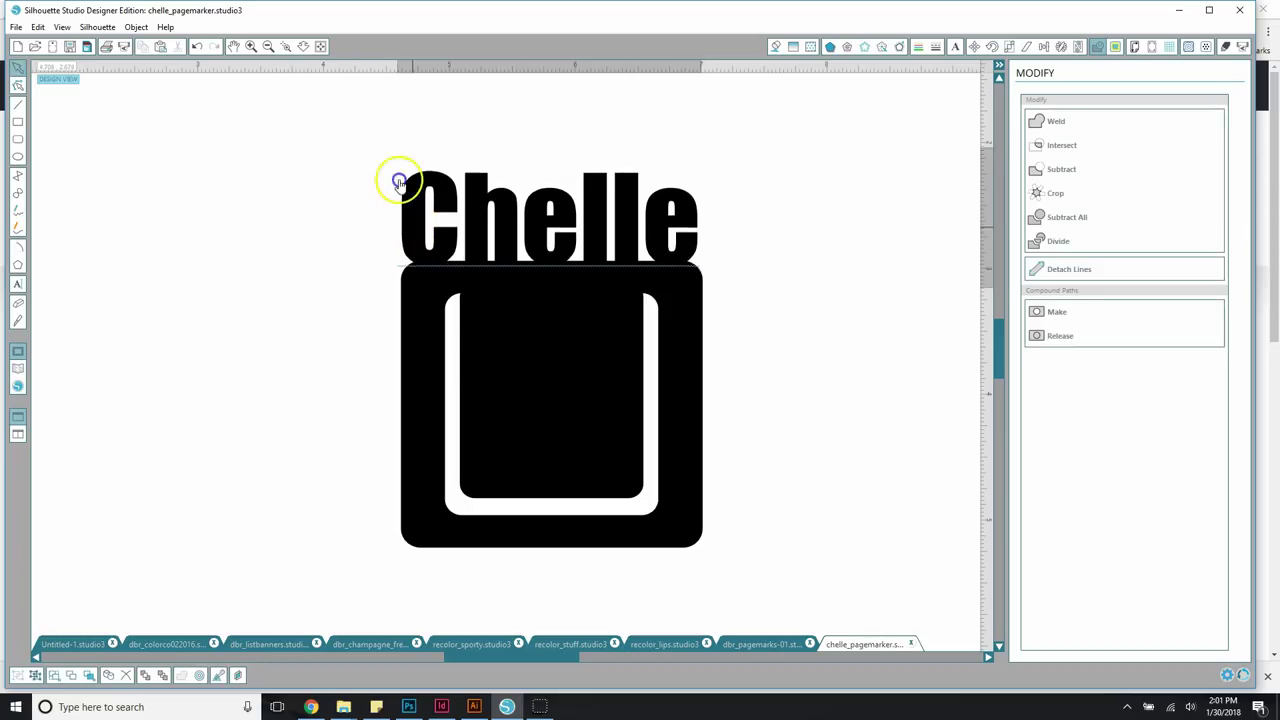
{"action": "left_click_drag", "start_coordinate": [420, 245], "coordinate": [400, 178]}
{"action": "left_click", "coordinate": [401, 177]}
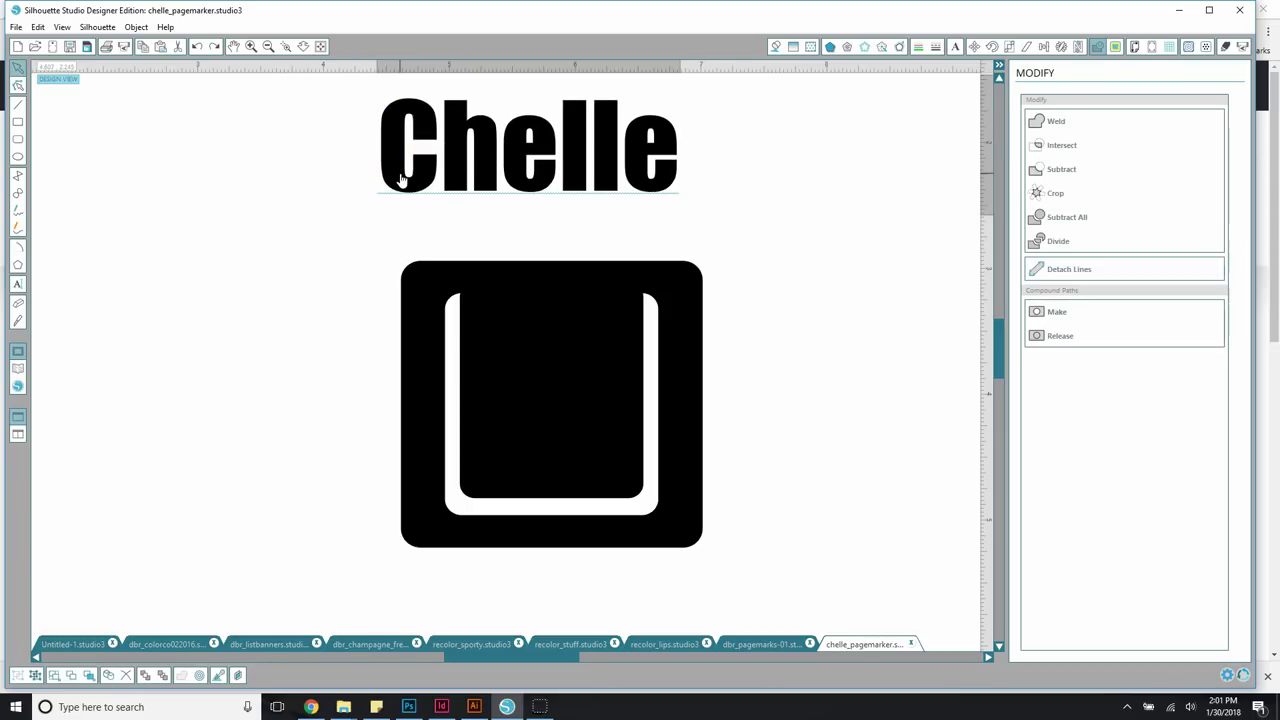
{"action": "key", "text": "ctrl+z"}
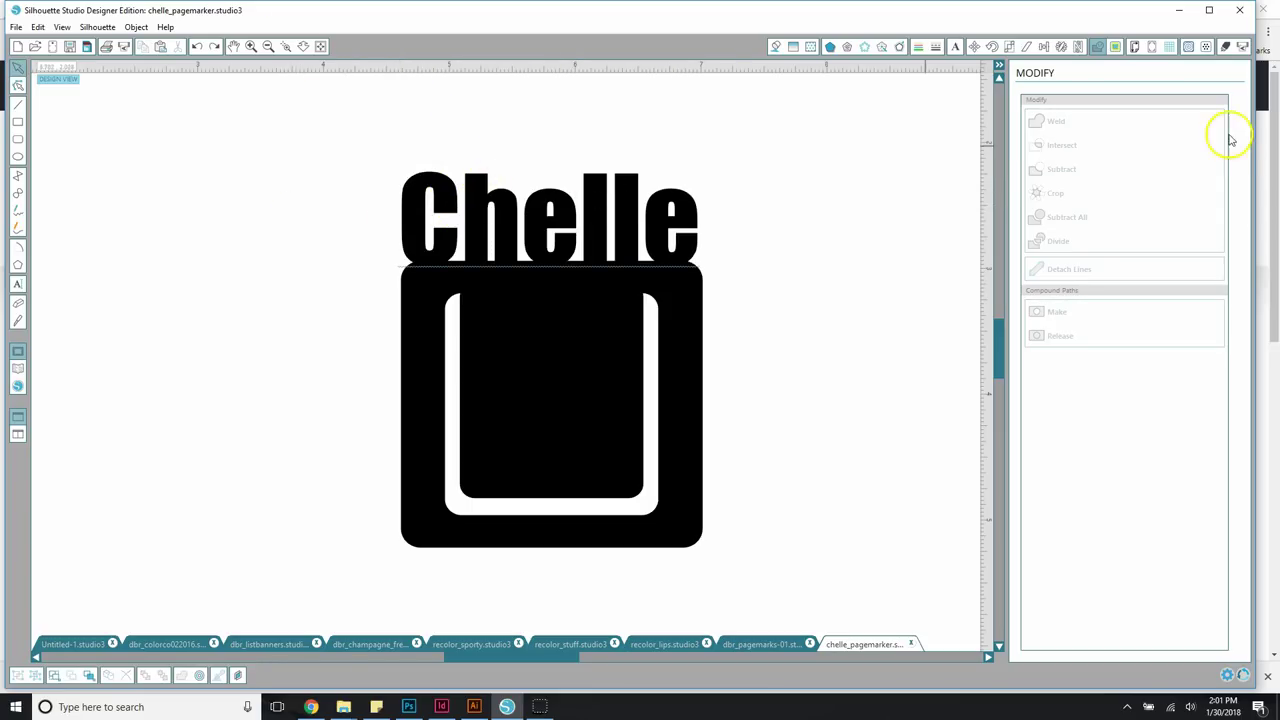
{"action": "left_click", "coordinate": [1225, 47]}
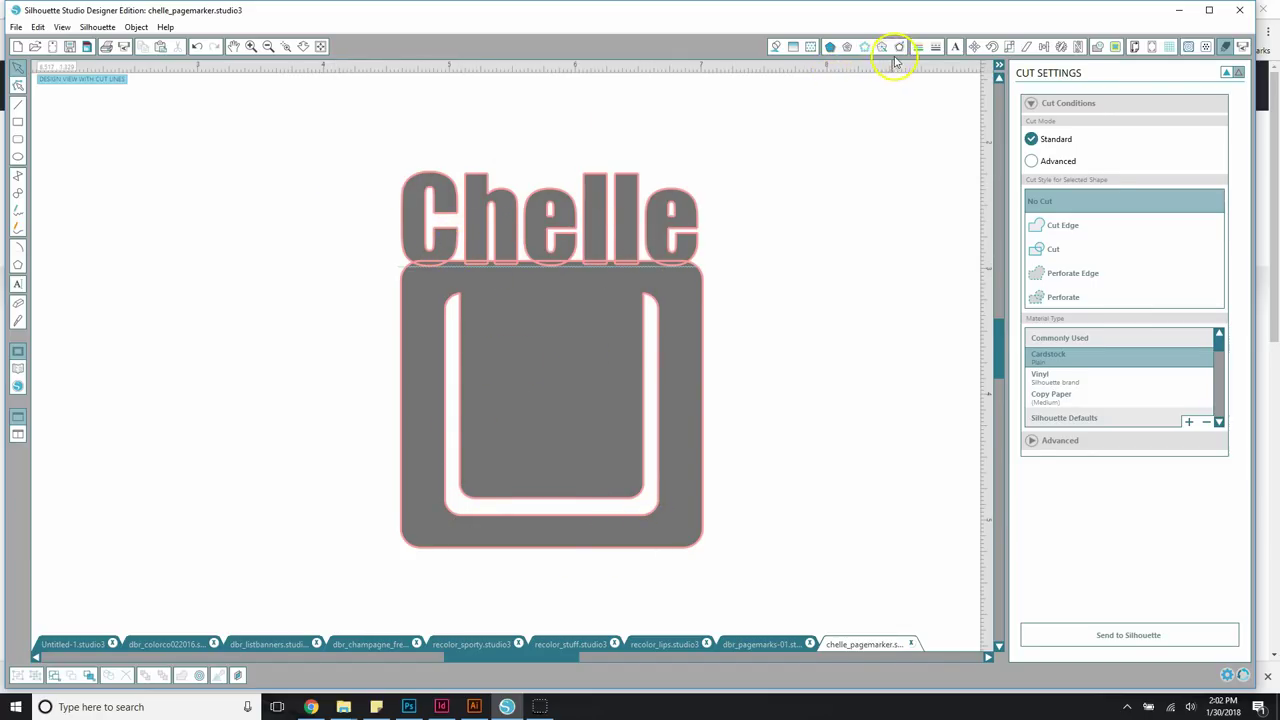
Weld the Chelle text and square into one shape and nudge it up-left
{"action": "left_click", "coordinate": [1097, 46]}
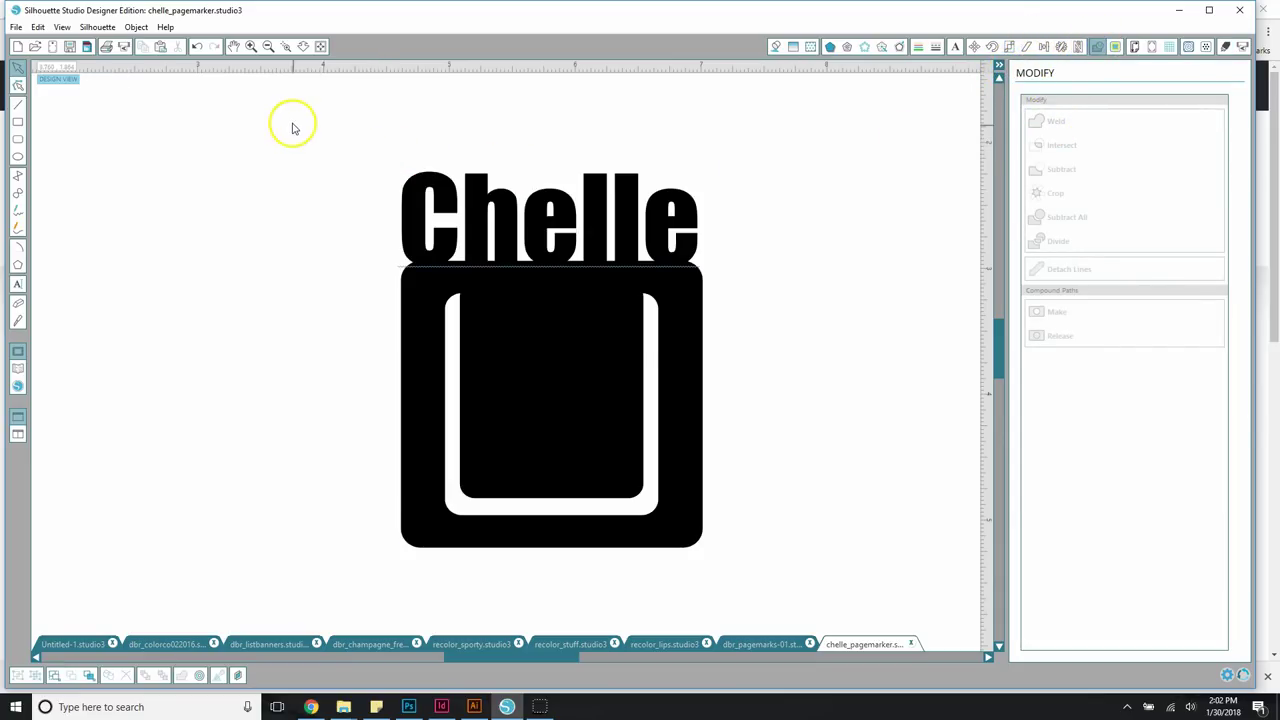
{"action": "left_click_drag", "start_coordinate": [296, 123], "coordinate": [751, 445]}
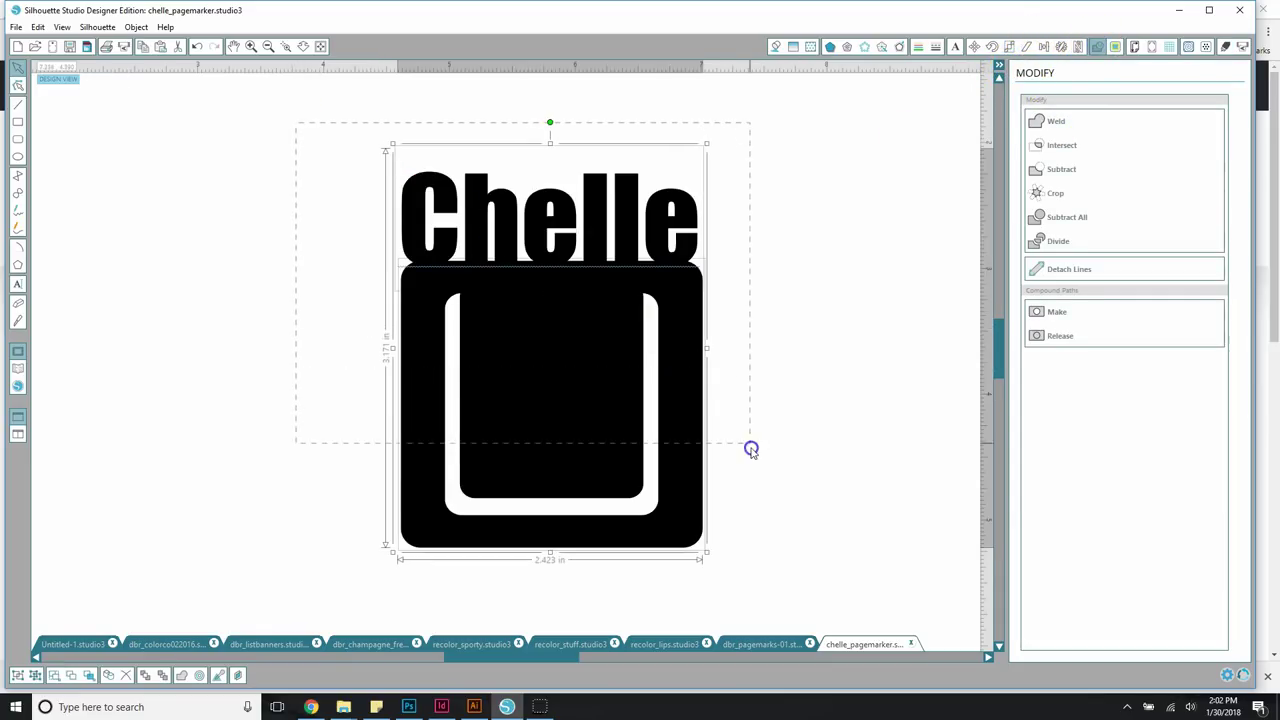
{"action": "left_click", "coordinate": [1052, 122]}
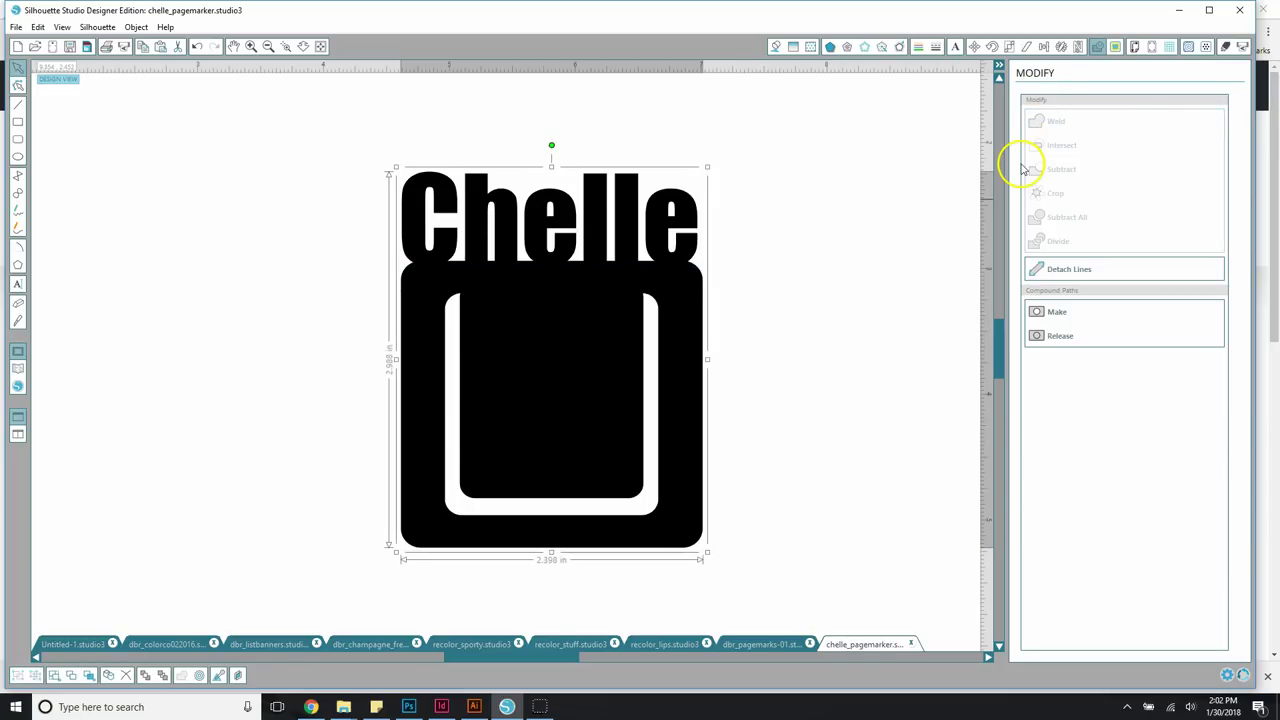
{"action": "left_click", "coordinate": [871, 249]}
{"action": "left_click_drag", "start_coordinate": [580, 210], "coordinate": [640, 250]}
{"action": "left_click", "coordinate": [737, 271]}
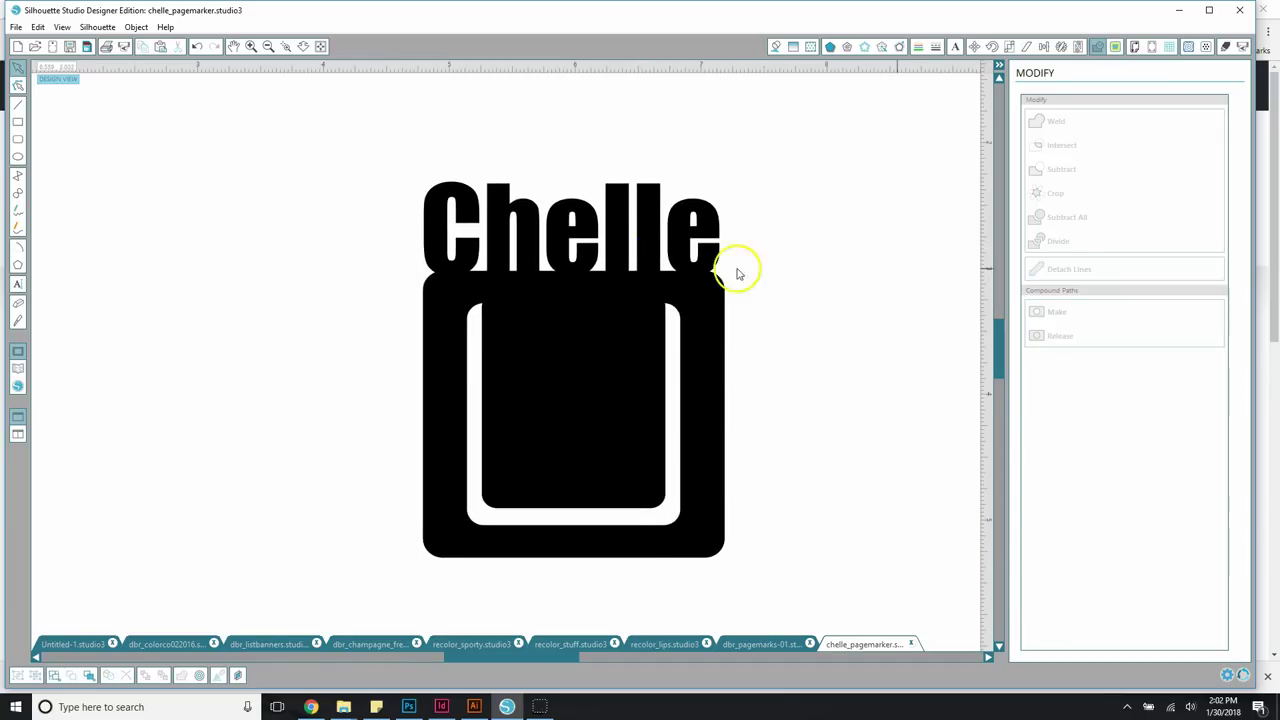
Show the cut lines and move the welded marker further left on the mat
{"action": "left_click", "coordinate": [1225, 48]}
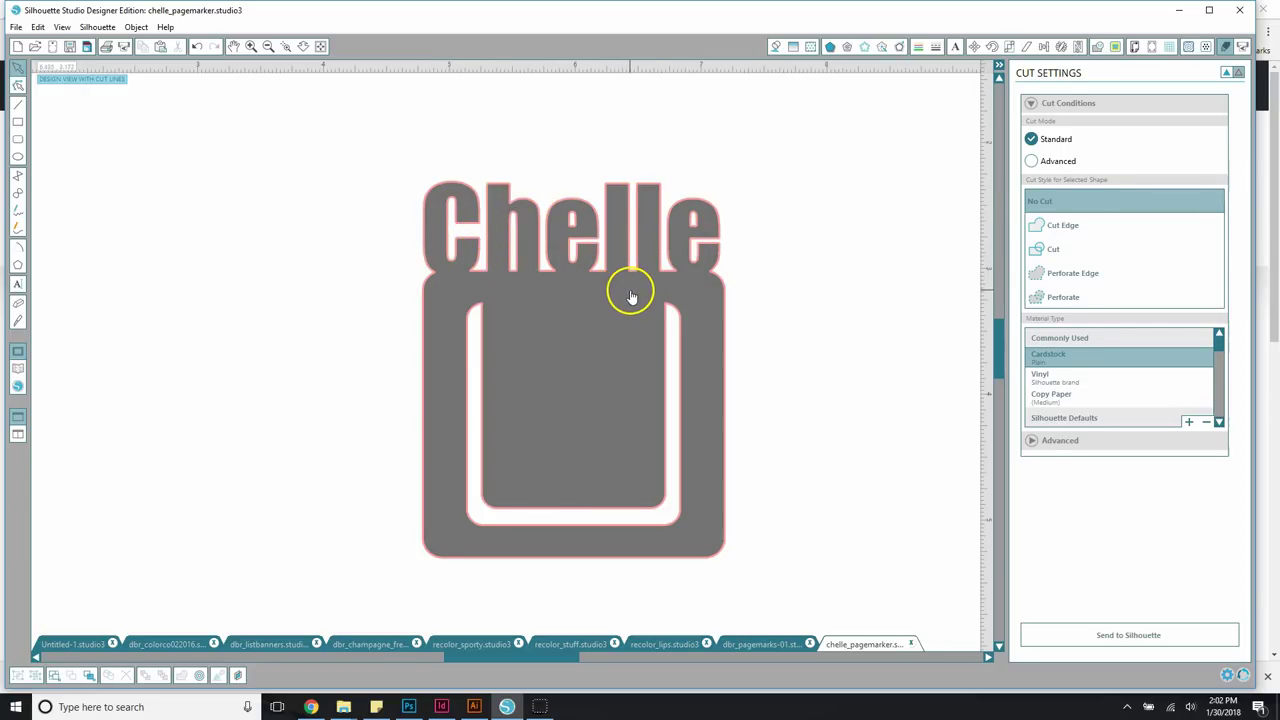
{"action": "mouse_move", "coordinate": [610, 306]}
{"action": "left_mouse_down"}
{"action": "mouse_move", "coordinate": [457, 240]}
{"action": "mouse_move", "coordinate": [522, 260]}
{"action": "left_mouse_up"}
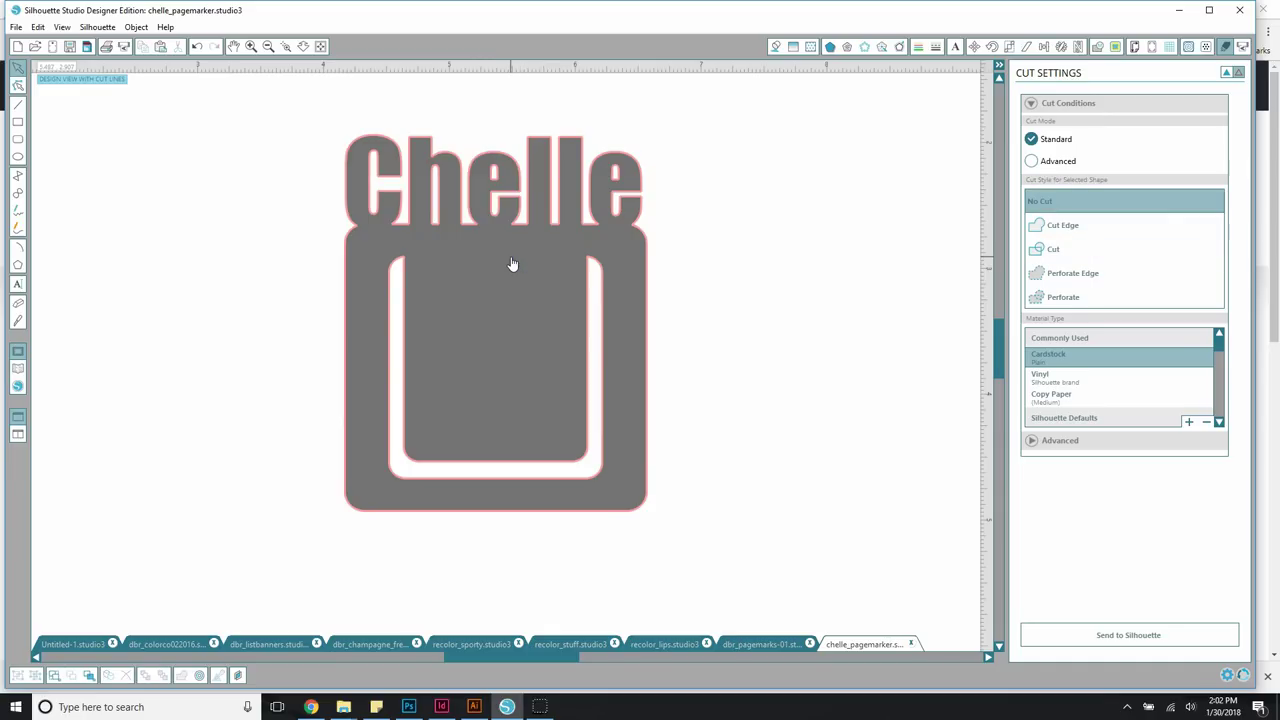
{"action": "left_click_drag", "start_coordinate": [437, 271], "coordinate": [340, 265]}
{"action": "scroll", "coordinate": [480, 232], "scroll_direction": "down", "scroll_amount": 1}
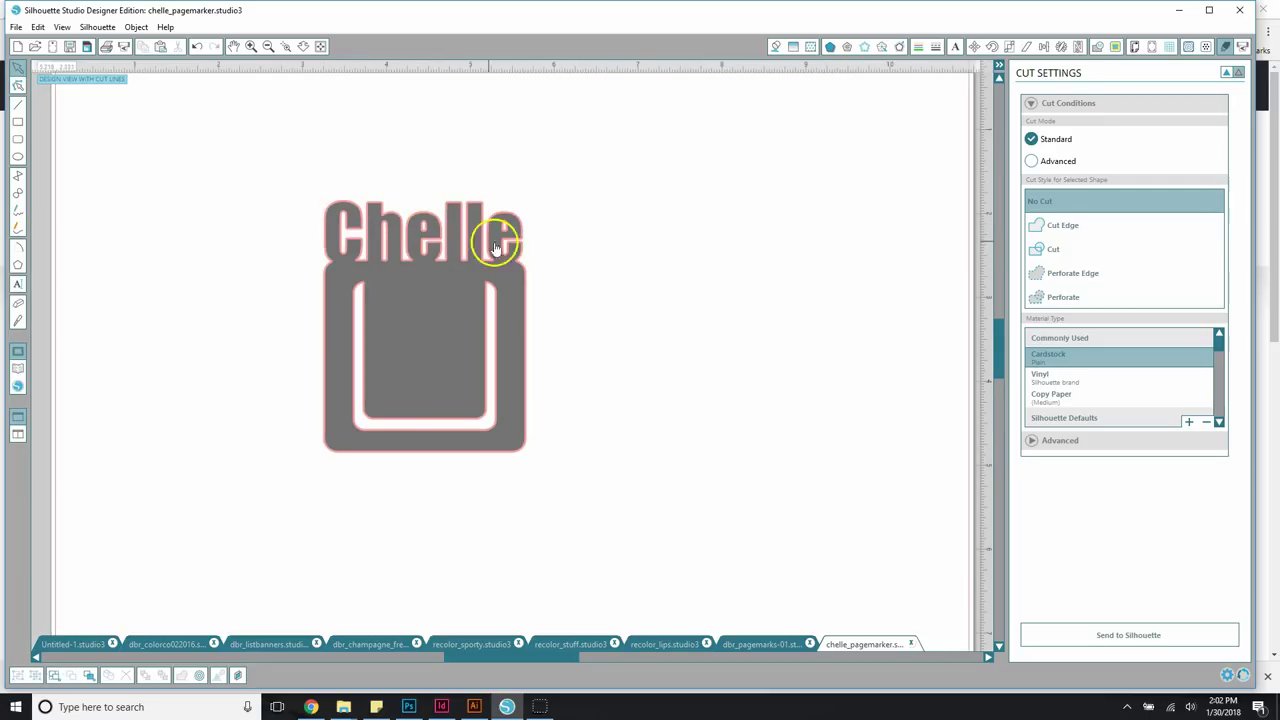
{"action": "scroll", "coordinate": [540, 266], "scroll_direction": "down", "scroll_amount": 1}
Duplicate the plain pocket shape and place the copy beside Chelle on the mat
{"action": "left_click", "coordinate": [77, 257]}
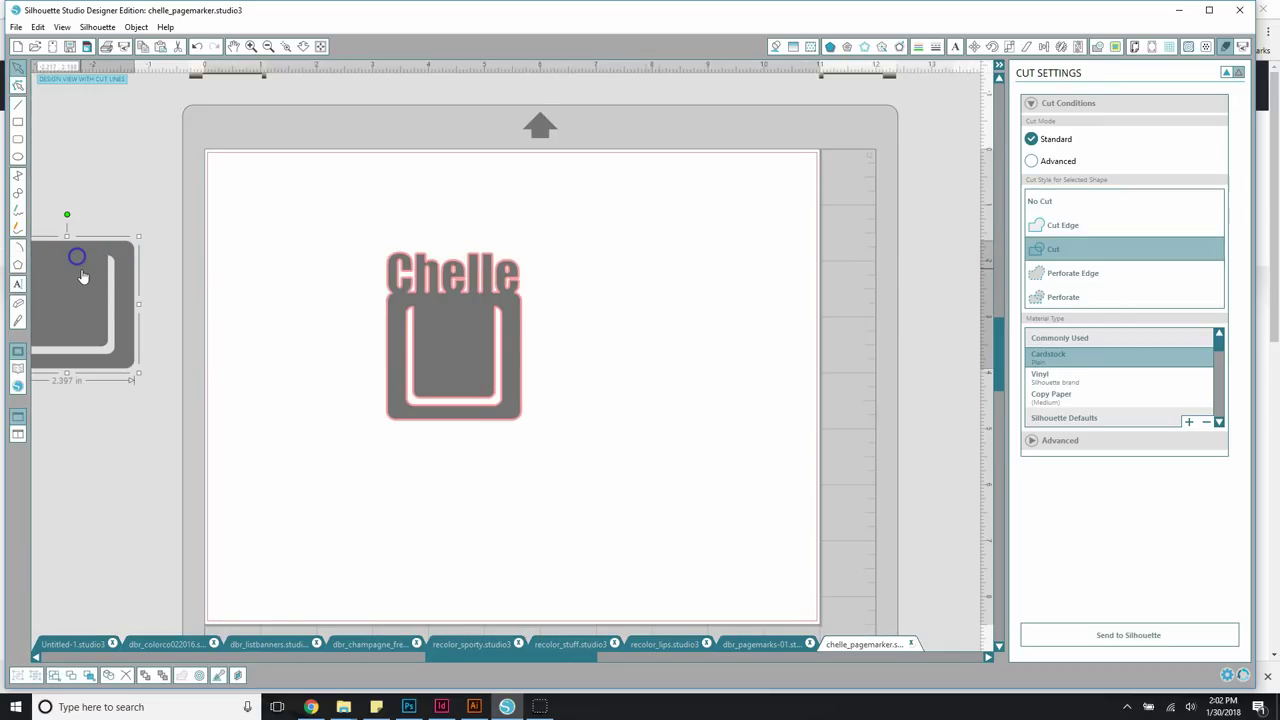
{"action": "key", "text": "ctrl+d"}
{"action": "left_click_drag", "start_coordinate": [94, 286], "coordinate": [614, 316]}
{"action": "scroll", "coordinate": [512, 340], "scroll_direction": "up", "scroll_amount": 2}
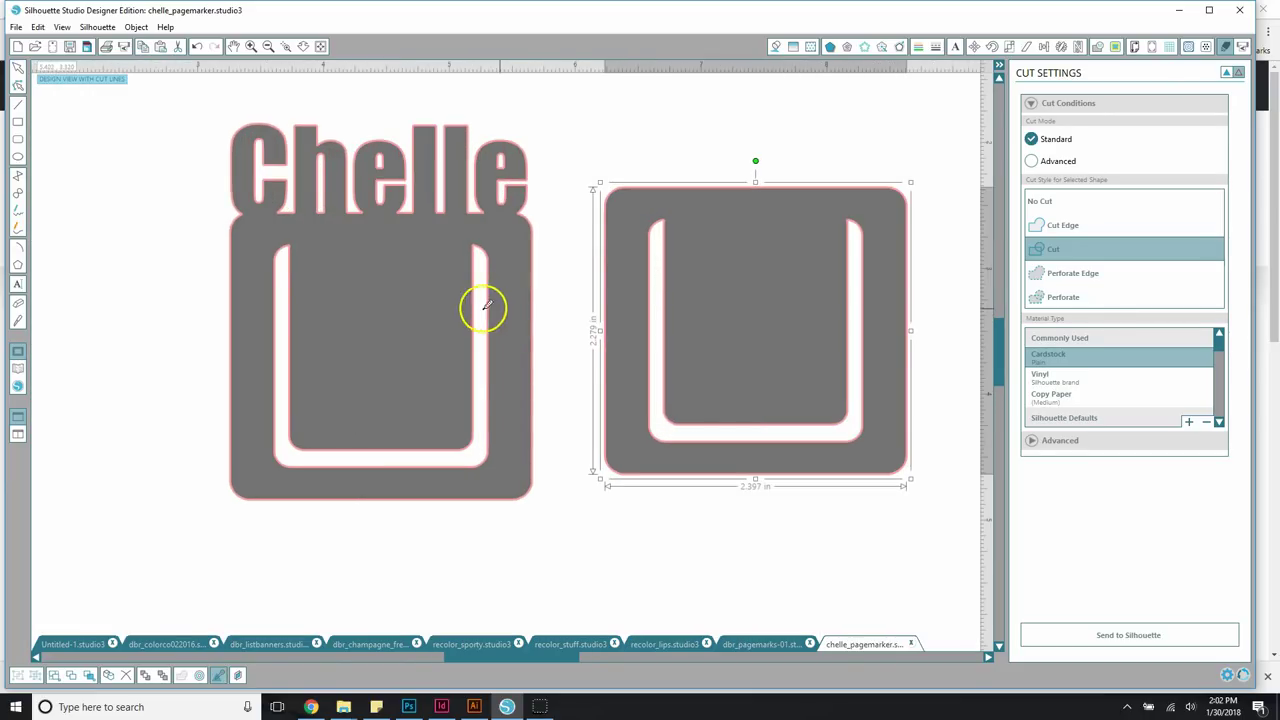
Shift the Chelle marker left and set the plain marker lower beside it
{"action": "left_click", "coordinate": [1009, 46]}
{"action": "left_click", "coordinate": [655, 140]}
{"action": "left_click", "coordinate": [420, 168]}
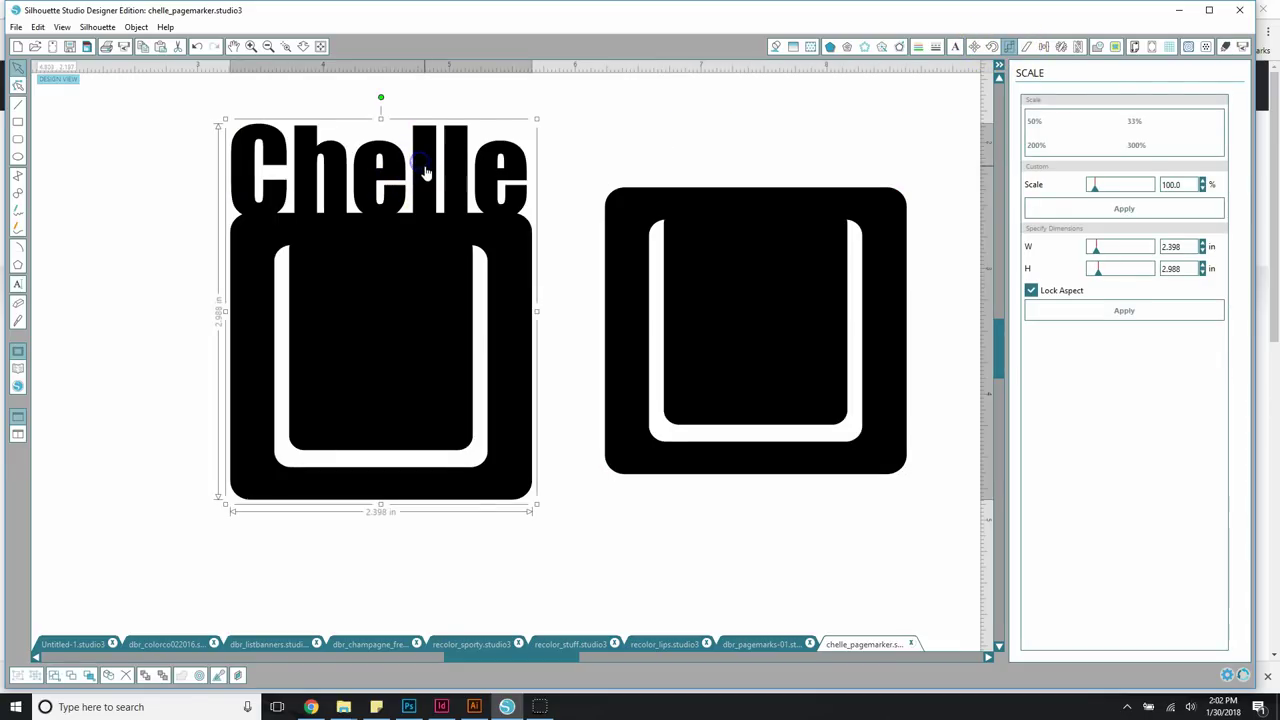
{"action": "left_click_drag", "start_coordinate": [423, 177], "coordinate": [313, 160]}
{"action": "left_click_drag", "start_coordinate": [686, 214], "coordinate": [703, 249]}
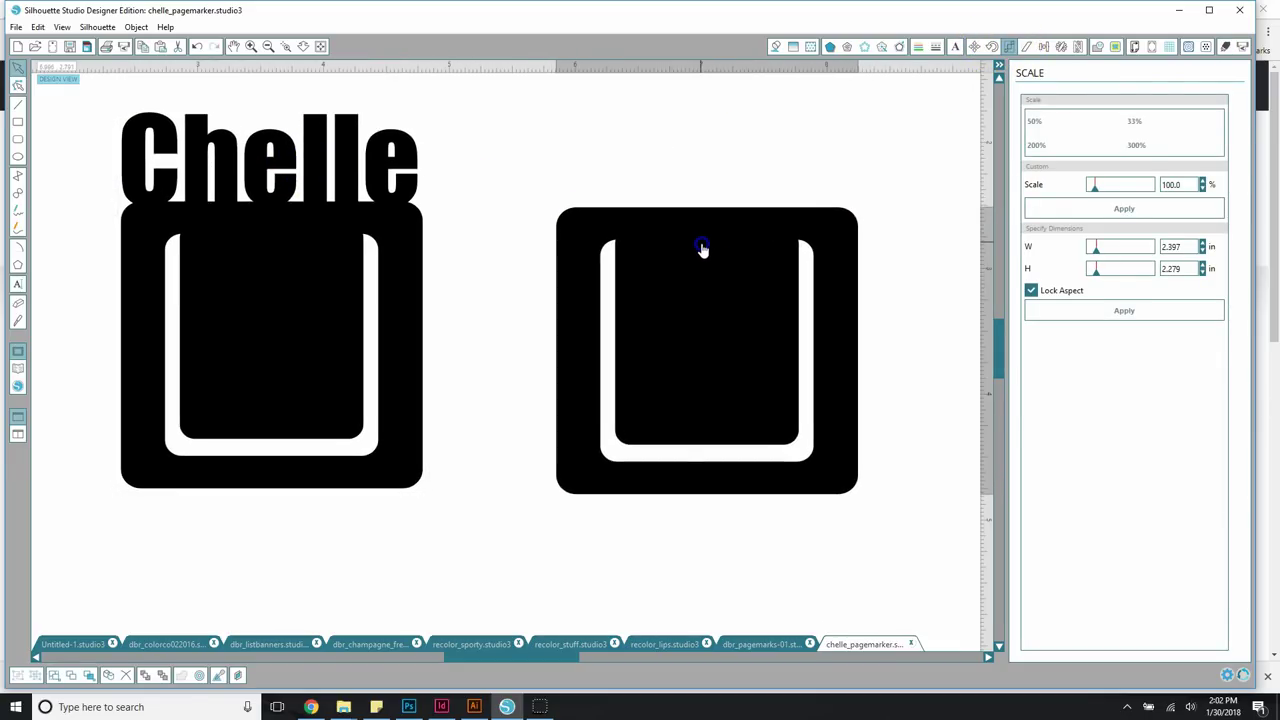
{"action": "scroll", "coordinate": [583, 226], "scroll_direction": "up", "scroll_amount": 2}
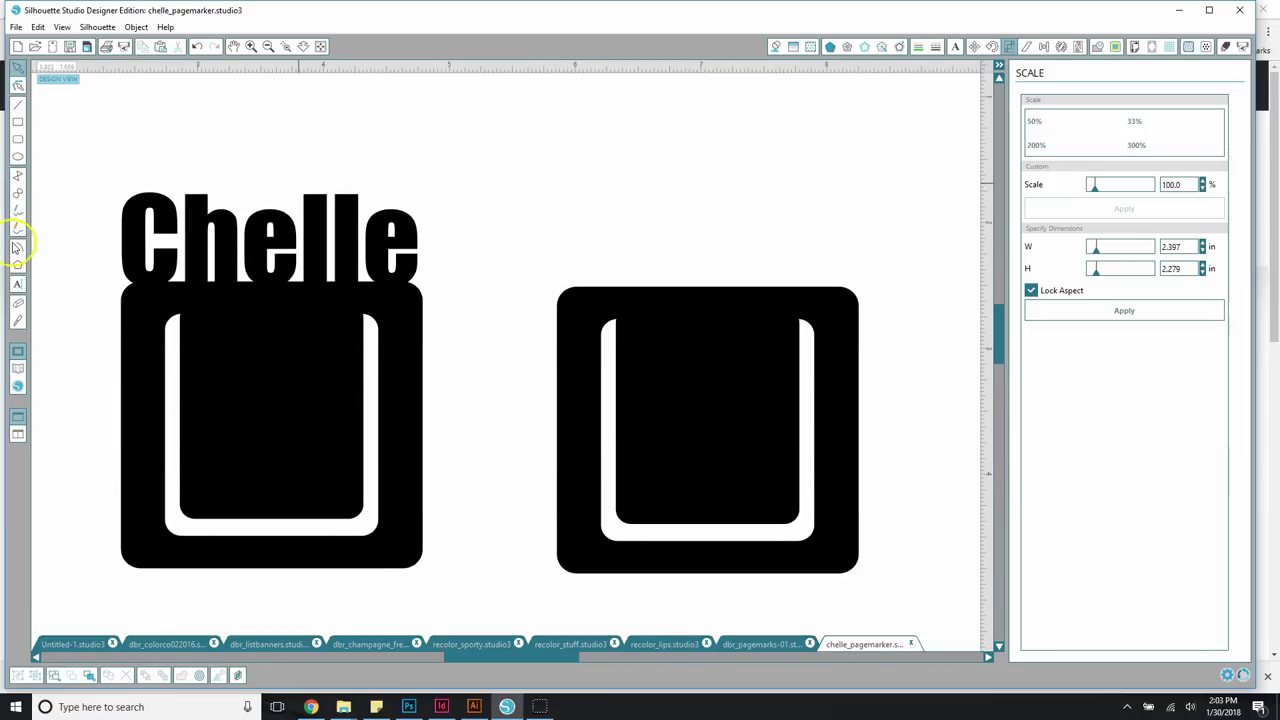
Type 'Chelle' near the top of the page and set it in 72 pt Brush Script MT
{"action": "left_click", "coordinate": [17, 285]}
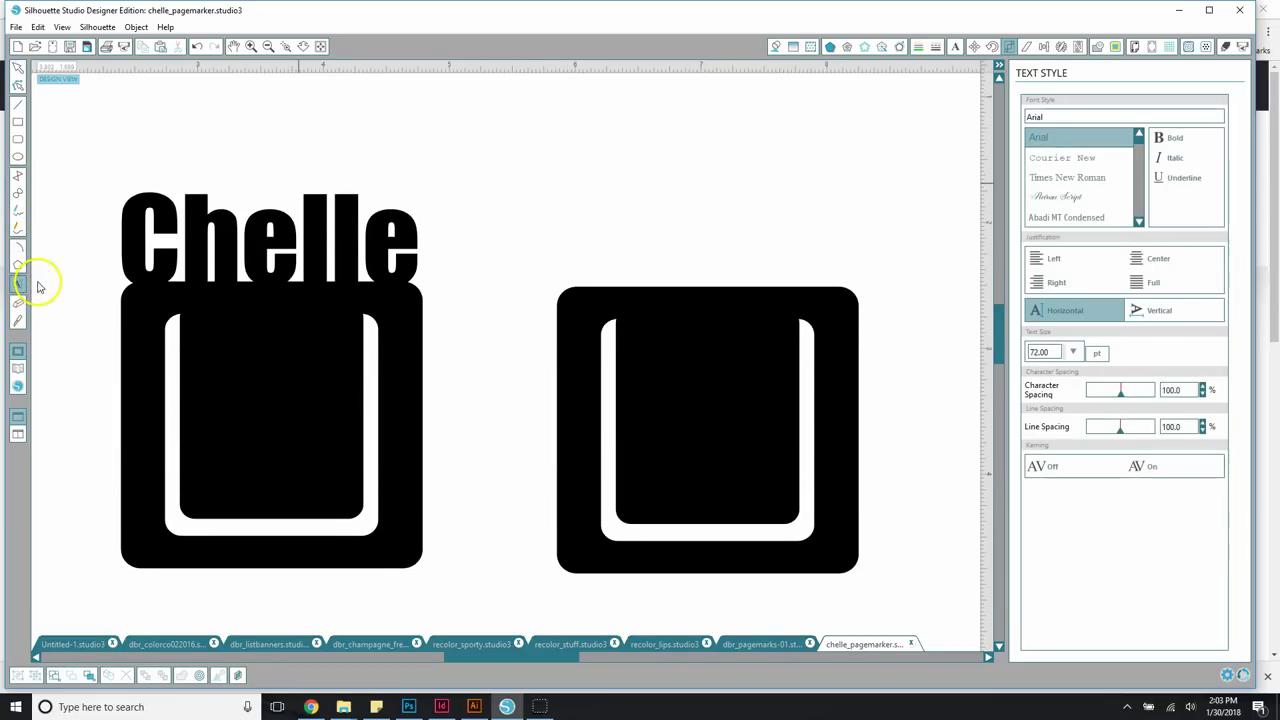
{"action": "left_click", "coordinate": [535, 149]}
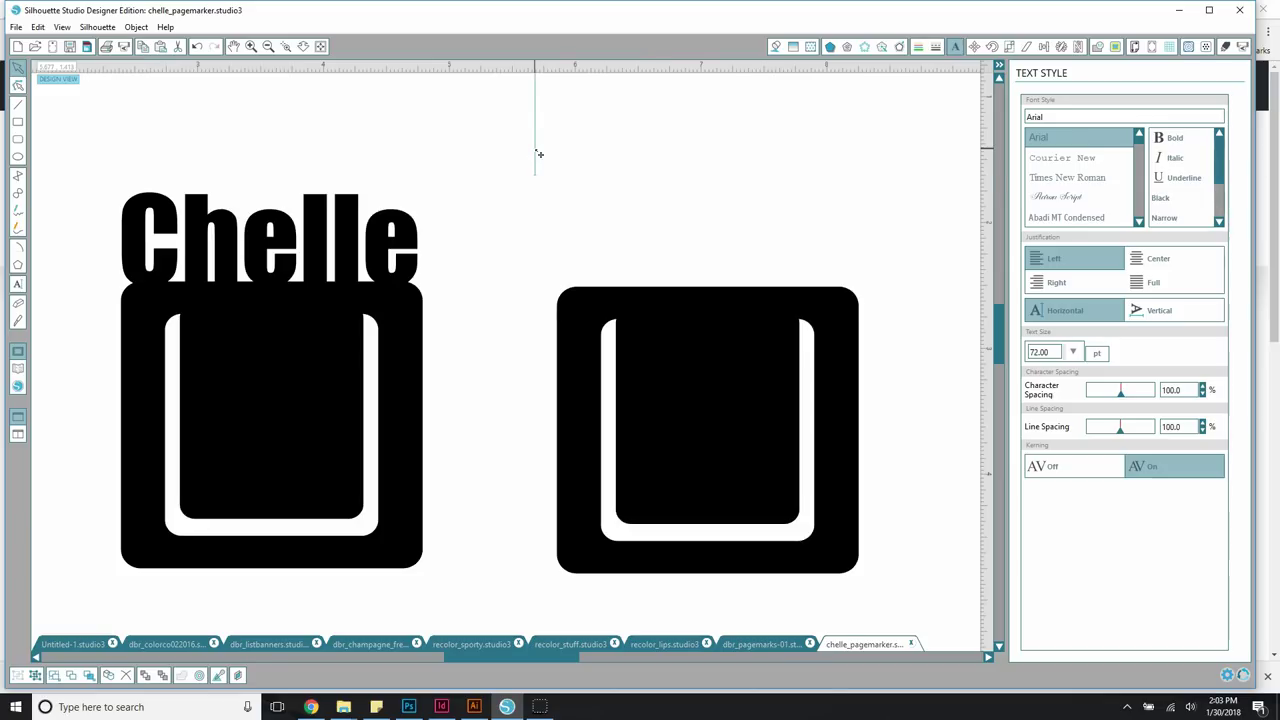
{"action": "type", "text": "Chelle"}
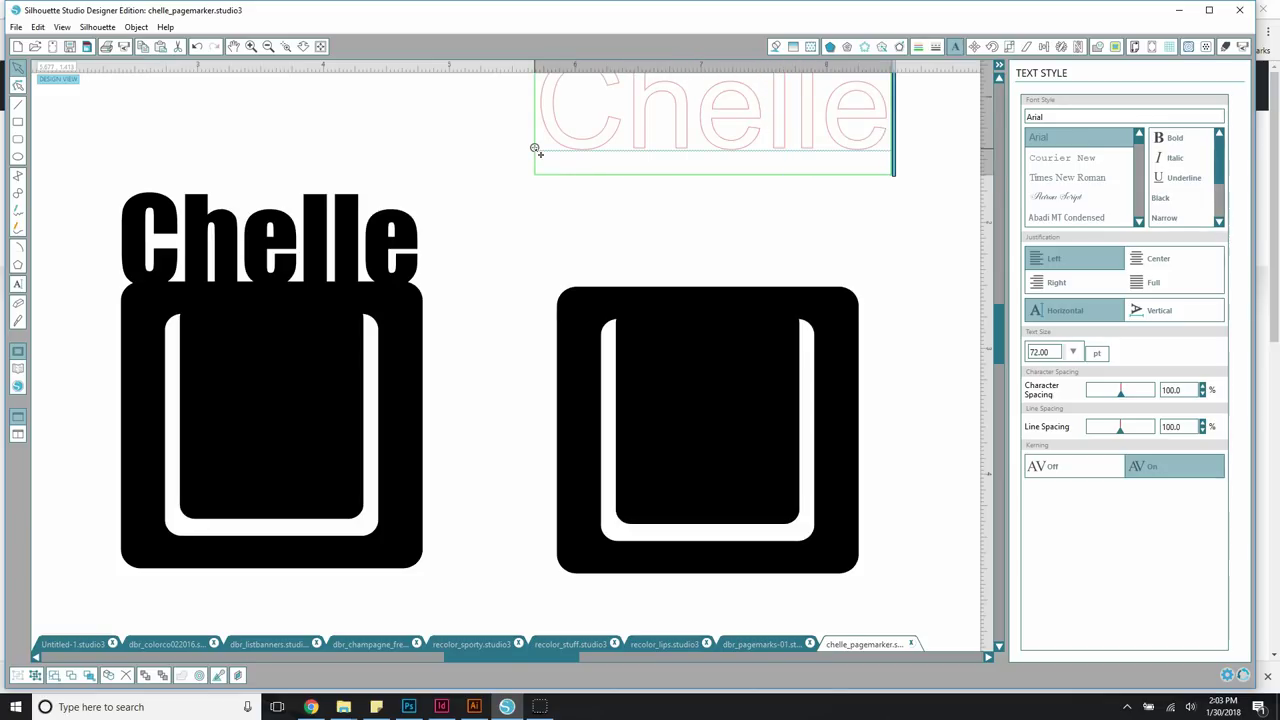
{"action": "left_click_drag", "start_coordinate": [891, 109], "coordinate": [520, 97]}
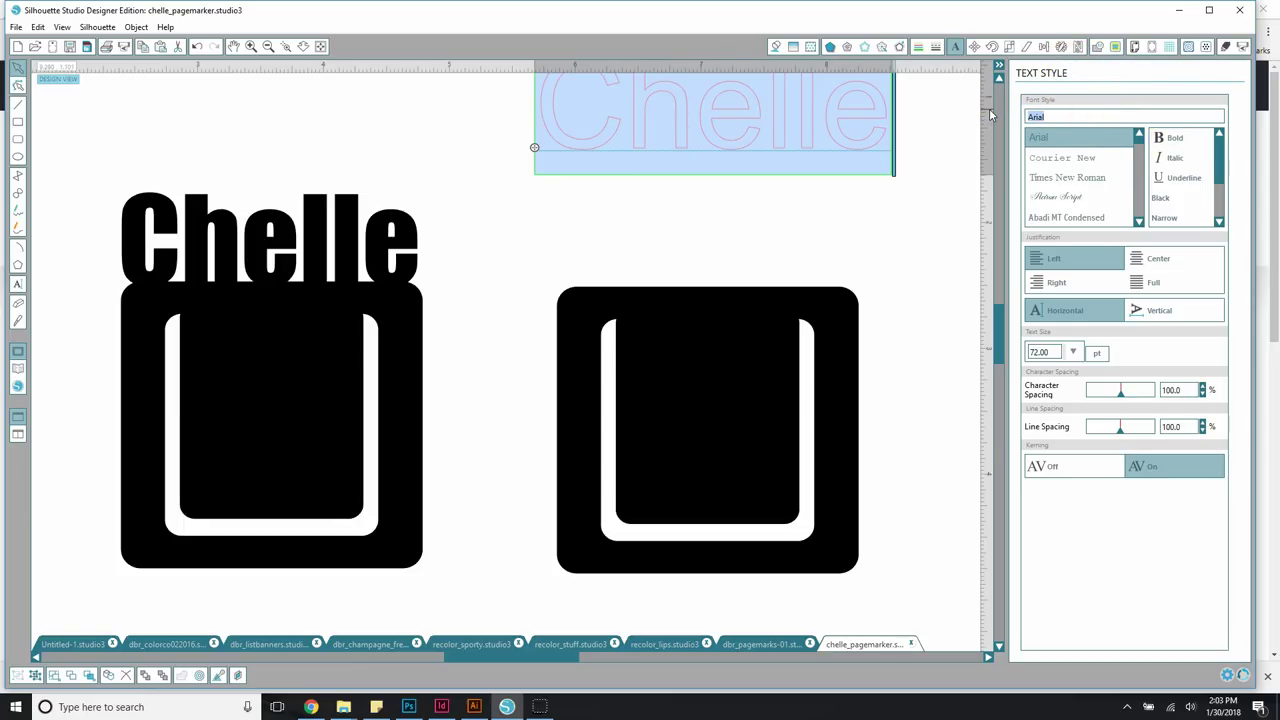
{"action": "type", "text": "brush Script MT"}
{"action": "key", "text": "Return"}
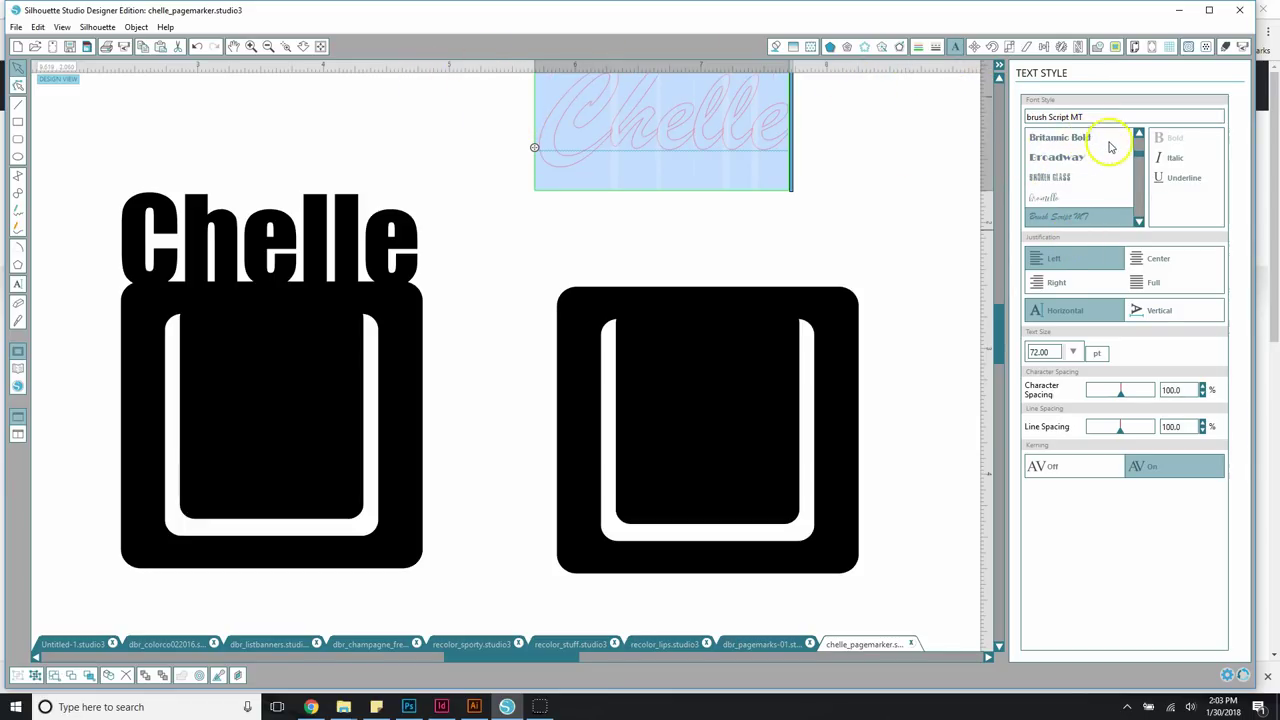
{"action": "left_click", "coordinate": [1137, 160]}
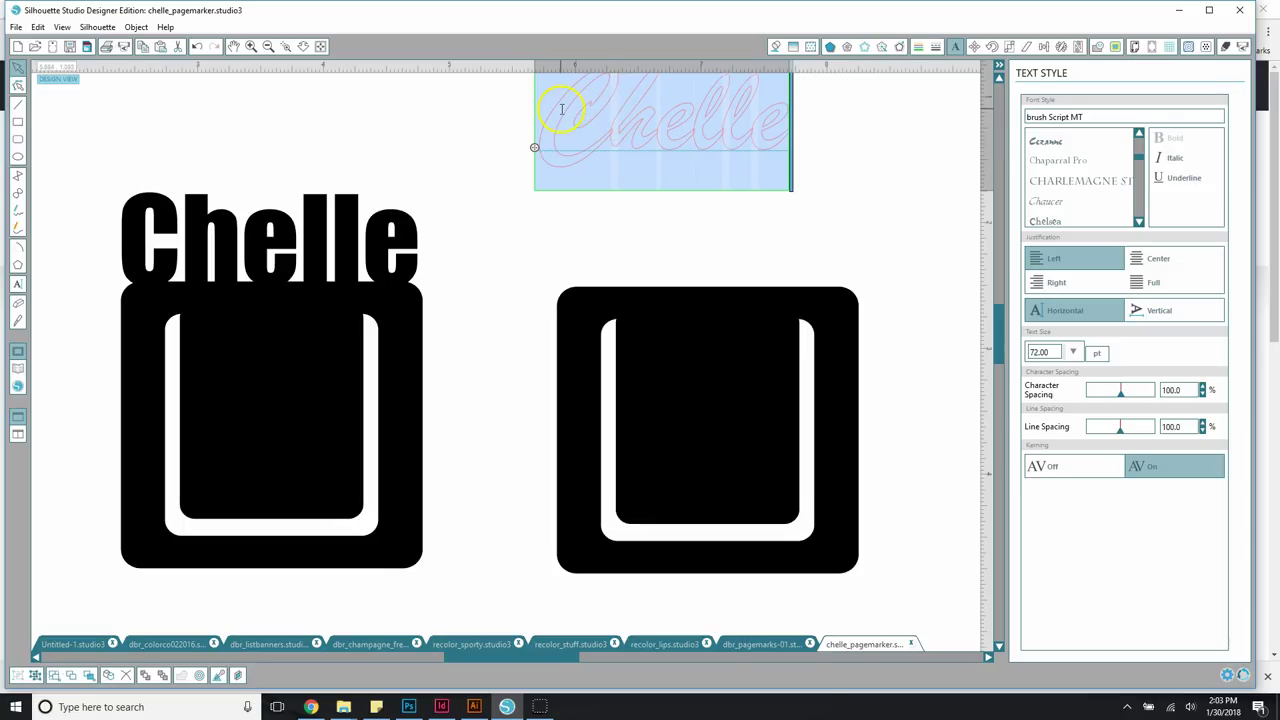
{"action": "left_click", "coordinate": [561, 109]}
{"action": "left_click", "coordinate": [775, 46]}
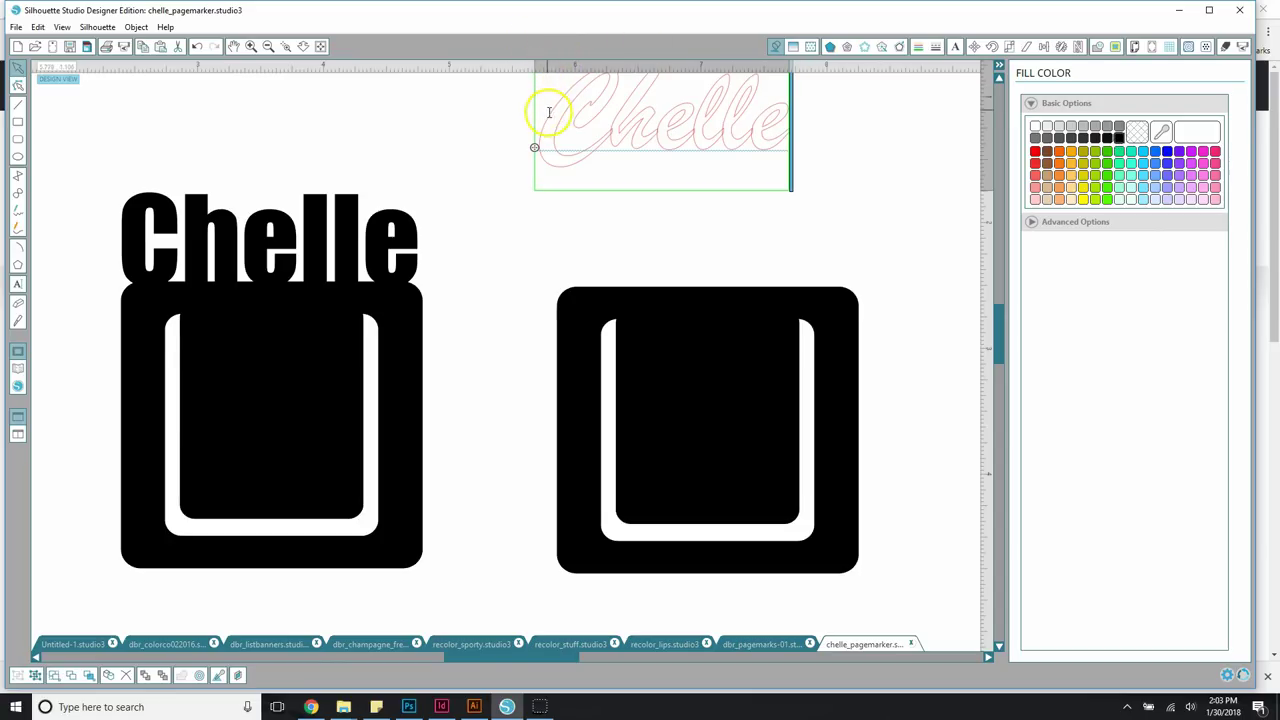
Fill the Brush Script 'Chelle' solid black and drag it onto the right marker's top edge
{"action": "left_click_drag", "start_coordinate": [553, 112], "coordinate": [918, 140]}
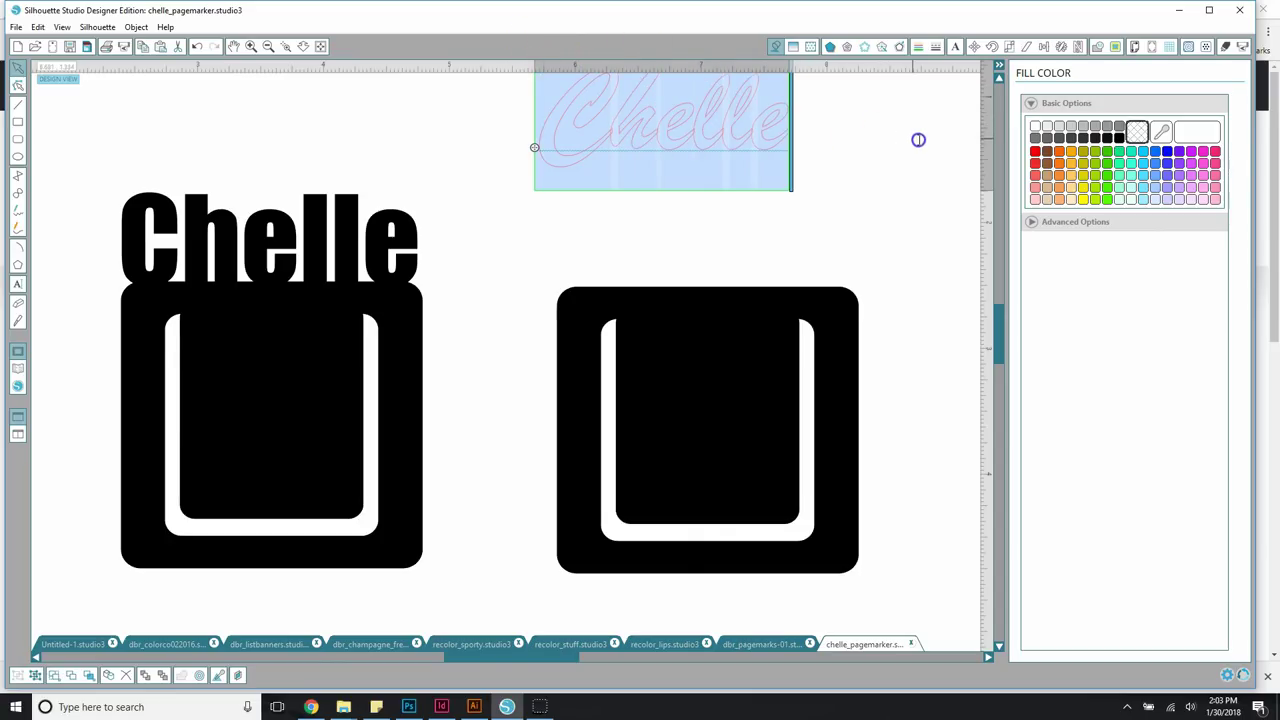
{"action": "left_click", "coordinate": [1118, 137]}
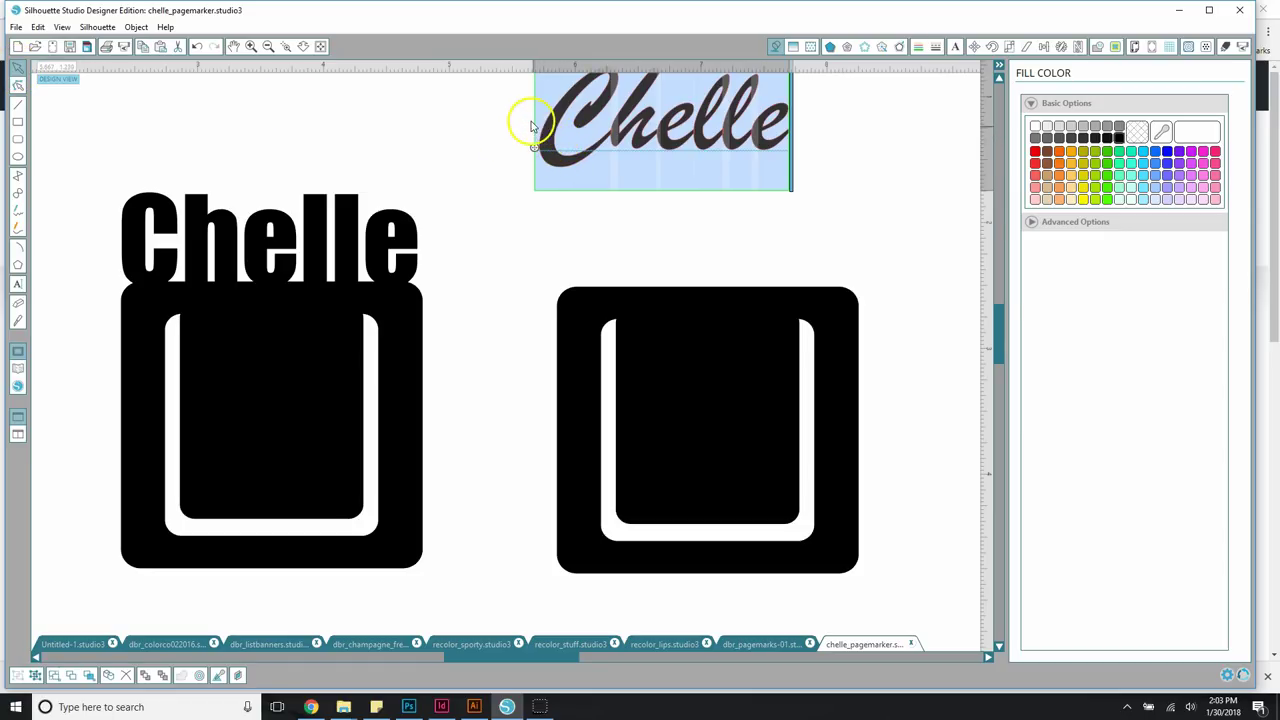
{"action": "left_click", "coordinate": [16, 70]}
{"action": "left_click", "coordinate": [310, 103]}
{"action": "left_click_drag", "start_coordinate": [549, 124], "coordinate": [591, 266]}
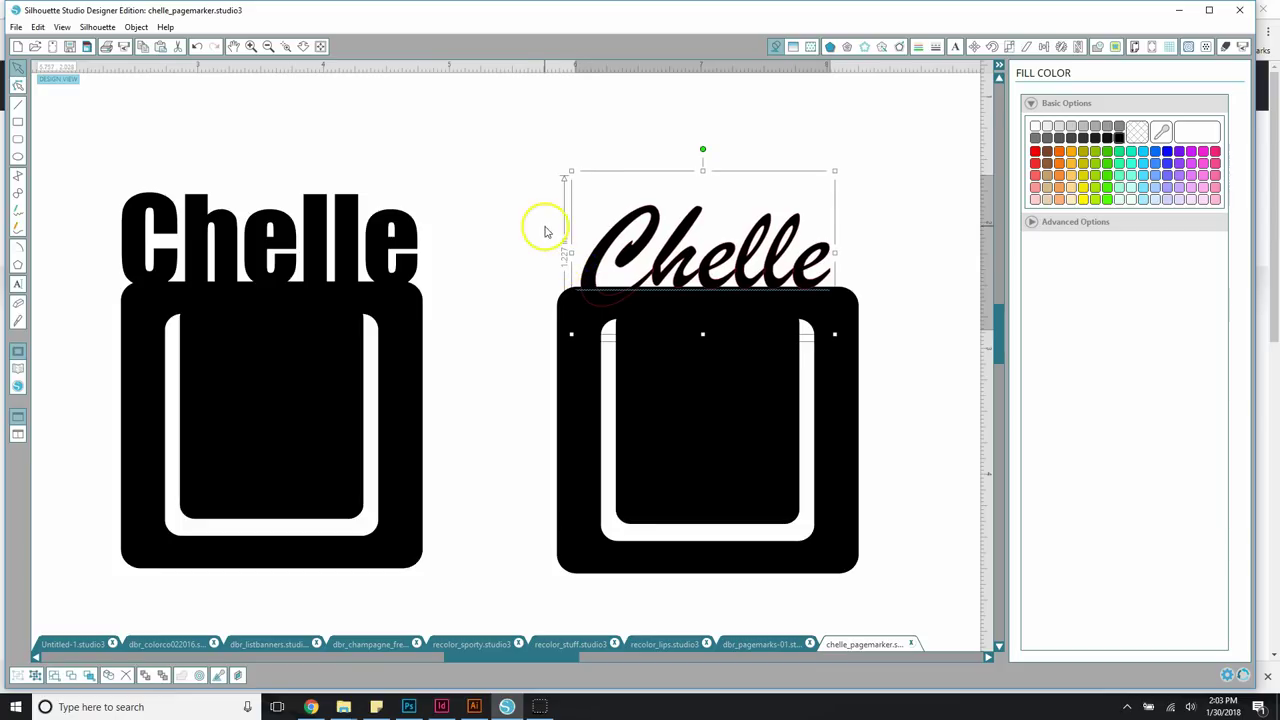
Give the script 'Chelle' a black 2 pt outline and nudge it slightly upward
{"action": "left_click", "coordinate": [932, 47]}
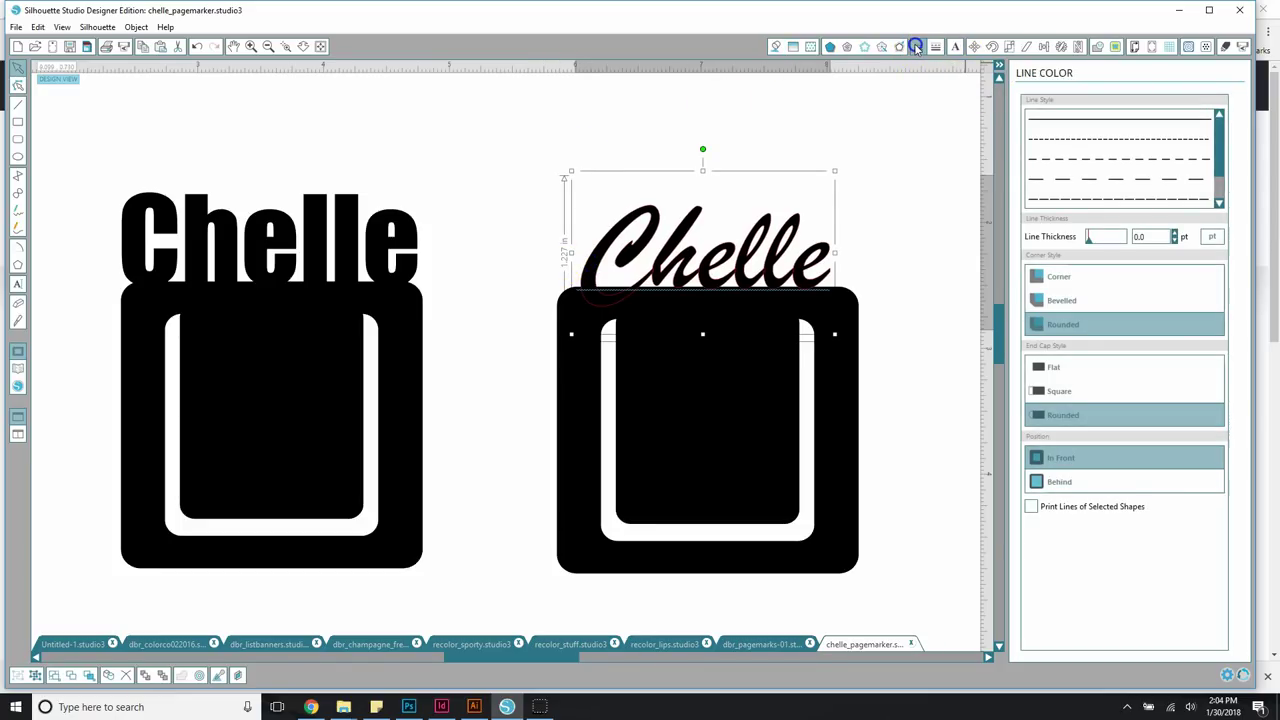
{"action": "left_click", "coordinate": [916, 47]}
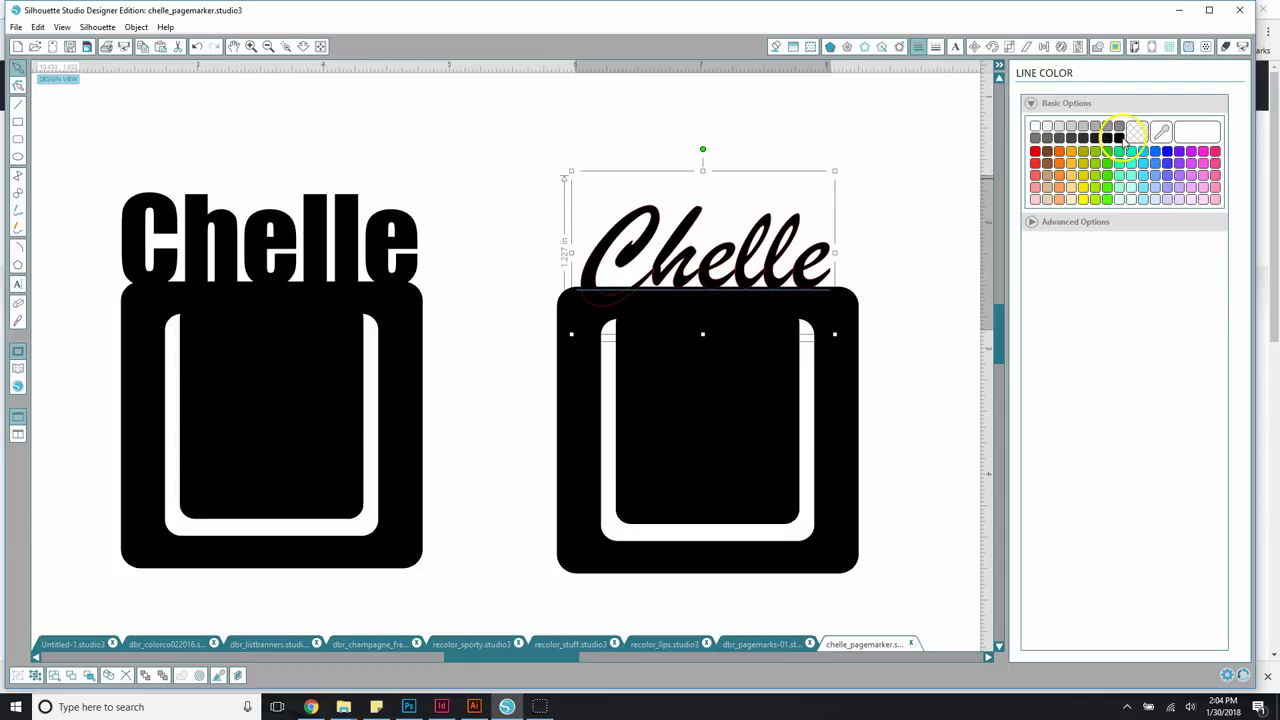
{"action": "left_click", "coordinate": [1119, 138]}
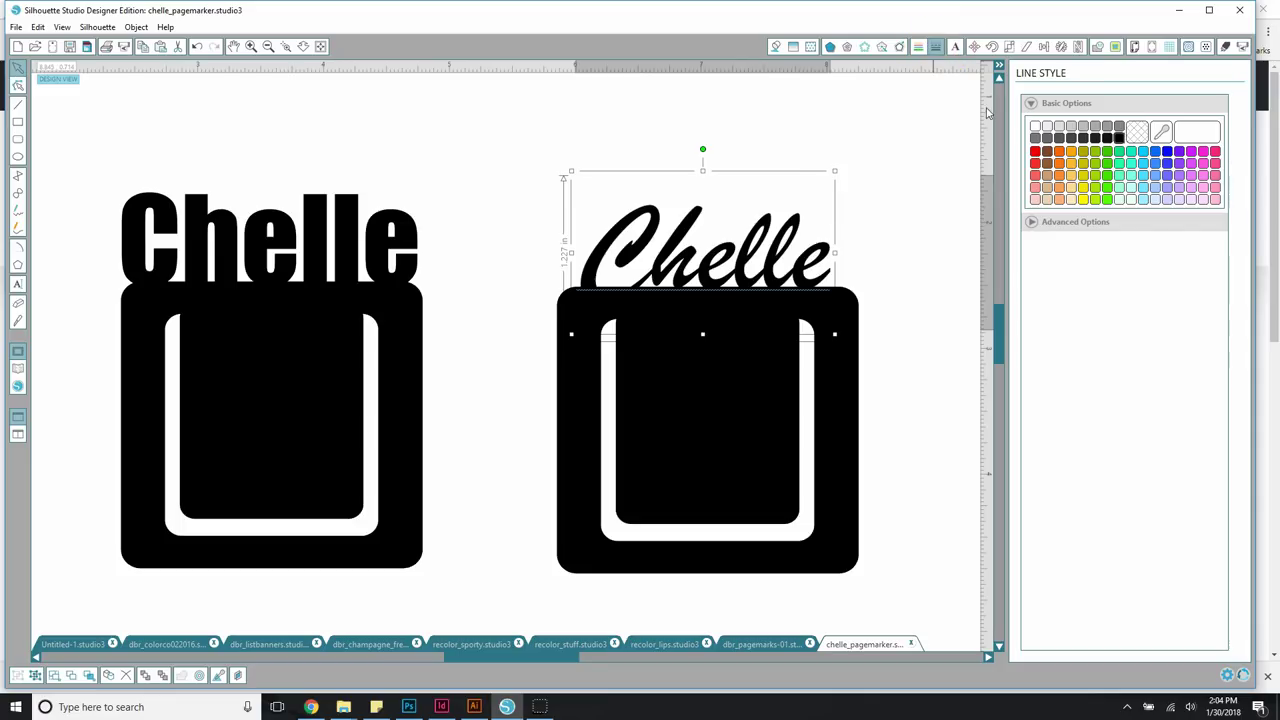
{"action": "left_click", "coordinate": [933, 47]}
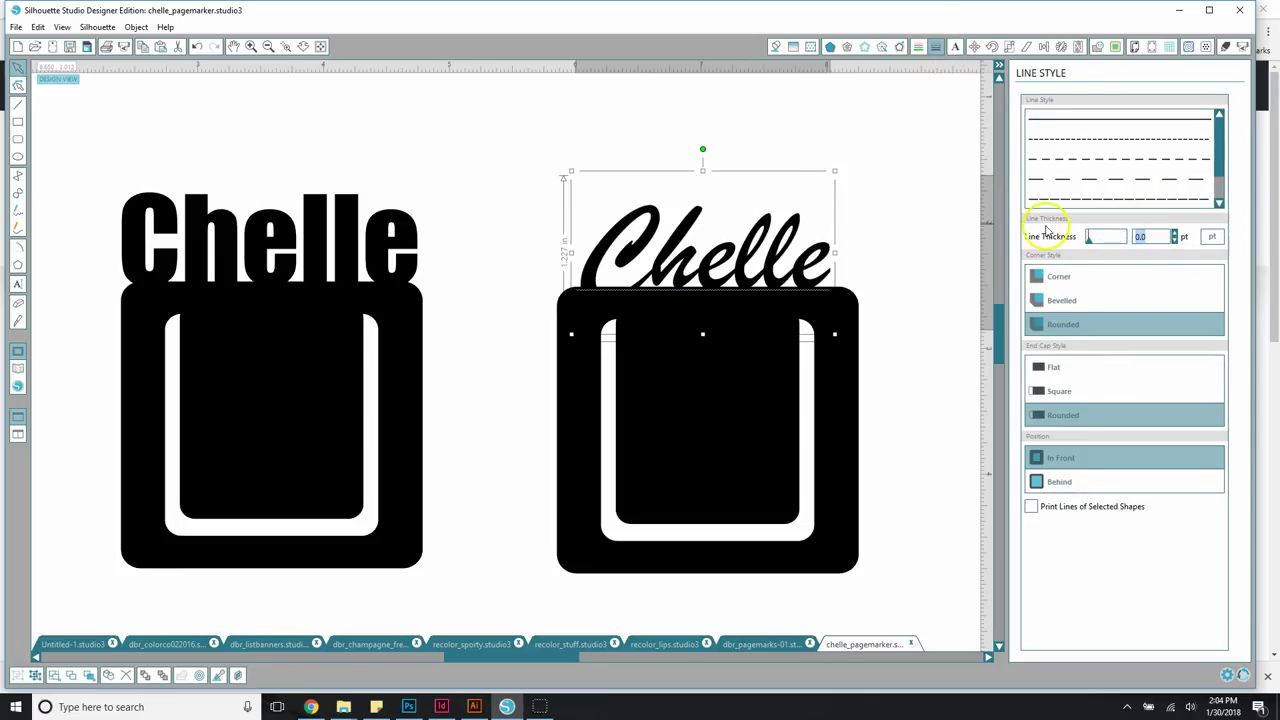
{"action": "key", "text": "Return"}
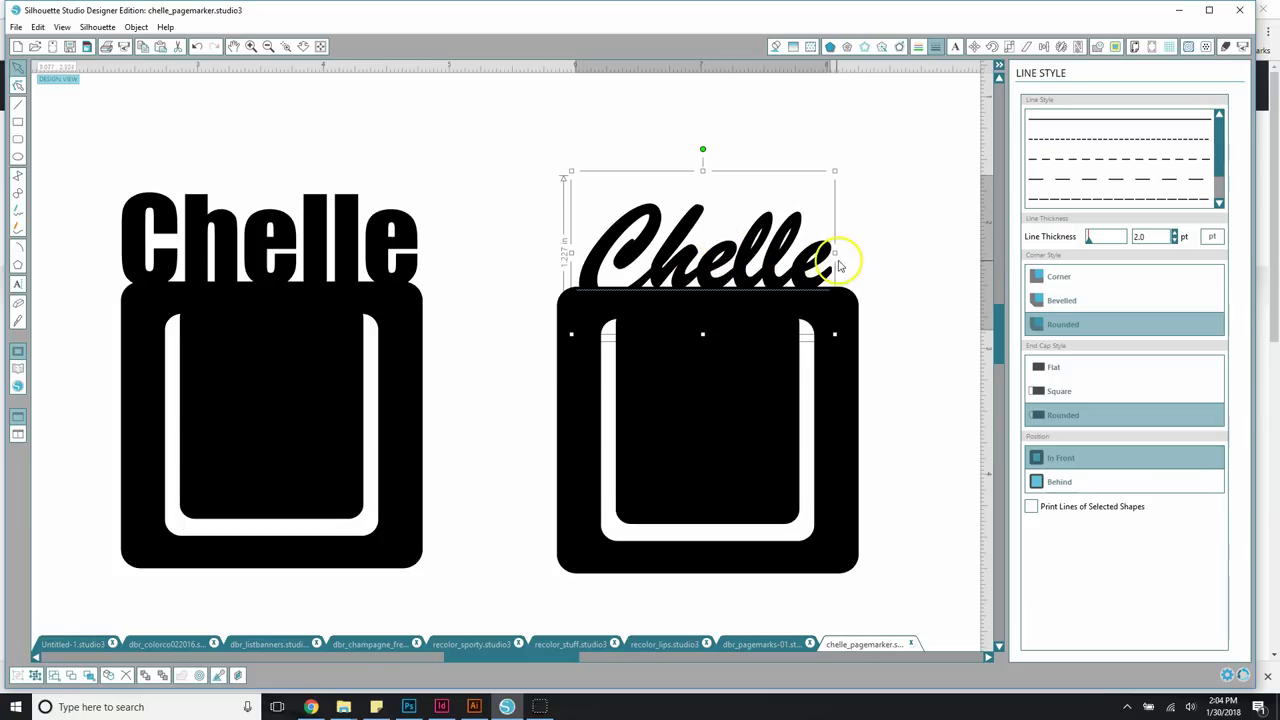
{"action": "left_click", "coordinate": [496, 164]}
{"action": "left_click_drag", "start_coordinate": [586, 229], "coordinate": [597, 203]}
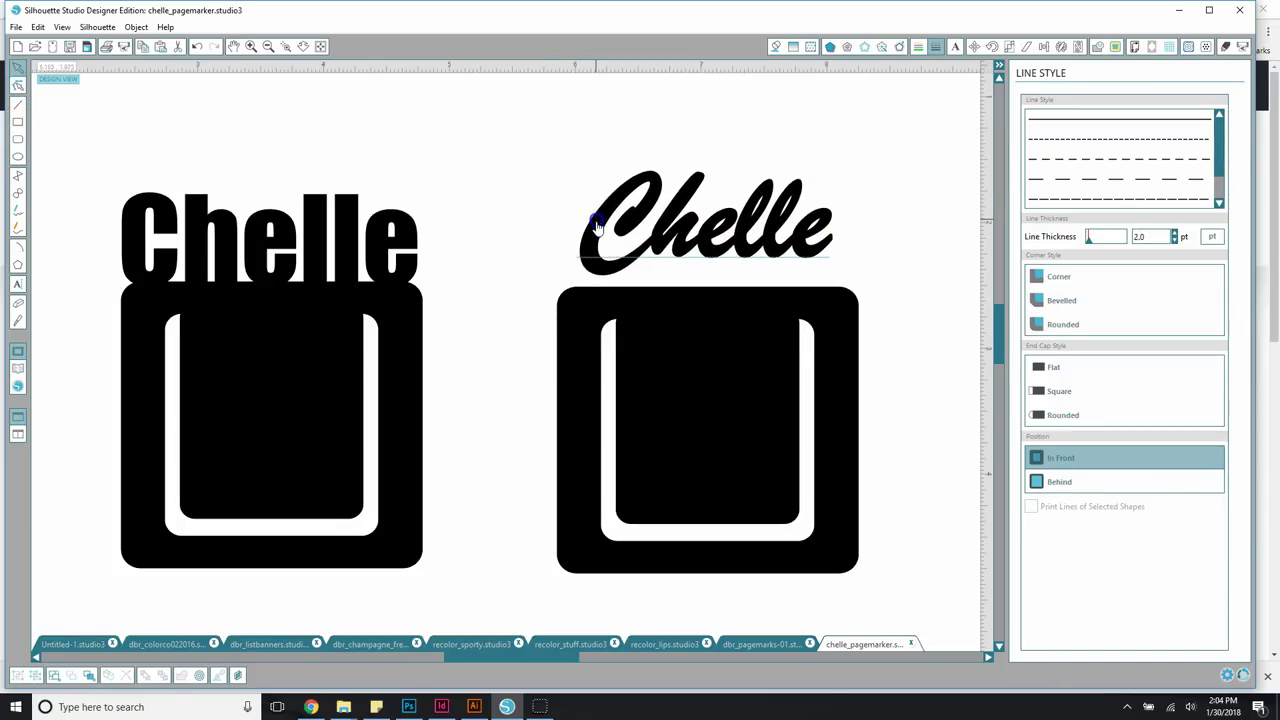
Set the script 'Chelle' to Cut and weld its letters together
{"action": "left_click", "coordinate": [1226, 50]}
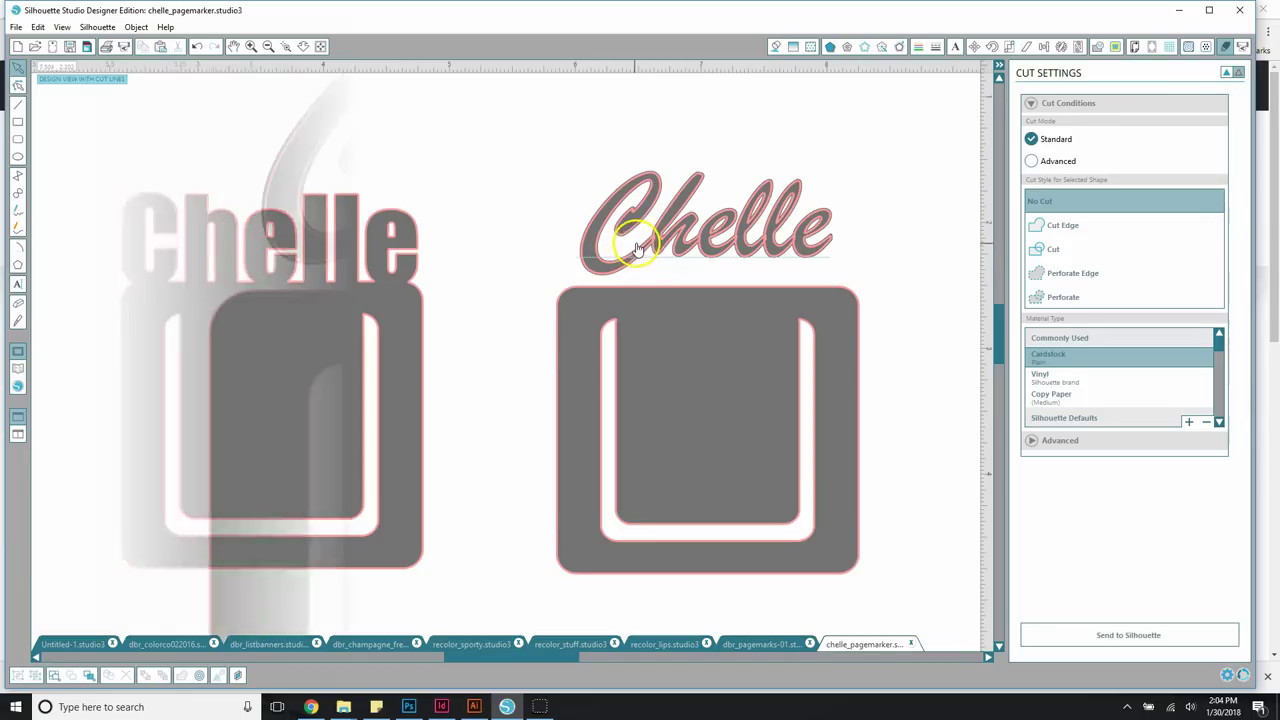
{"action": "scroll", "coordinate": [634, 243], "scroll_direction": "up", "scroll_amount": 3}
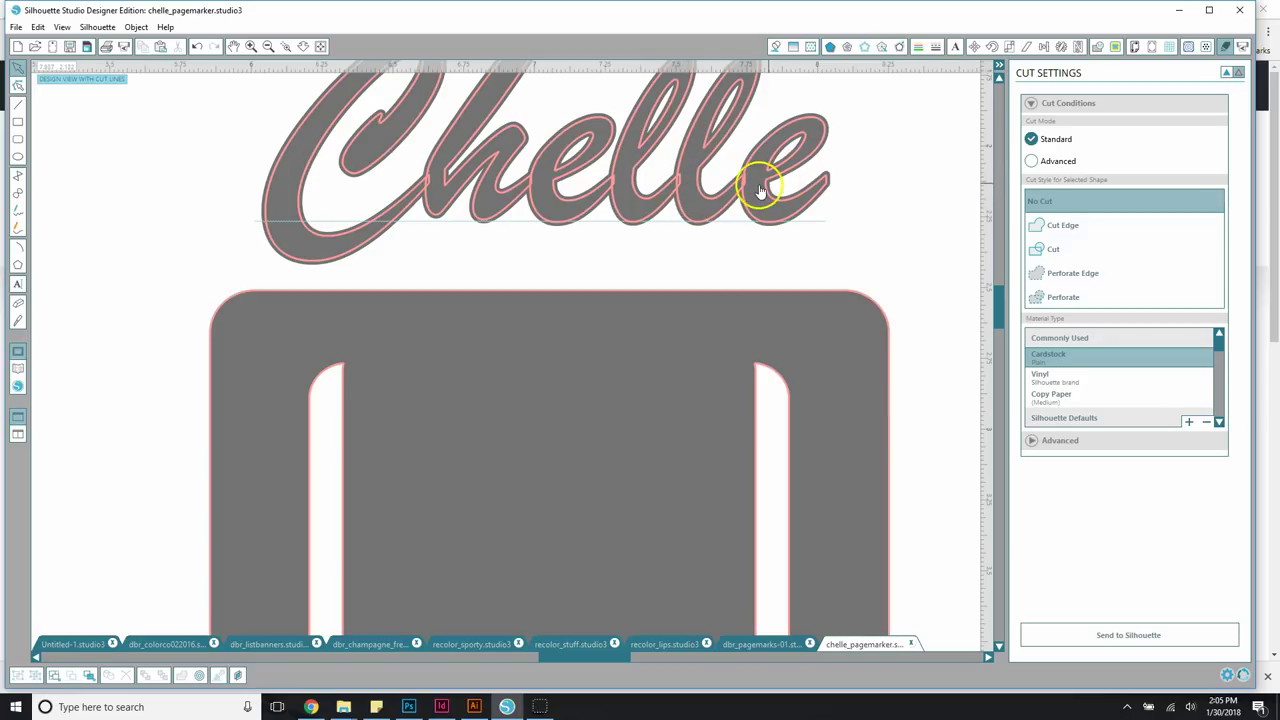
{"action": "left_click_drag", "start_coordinate": [428, 193], "coordinate": [471, 186]}
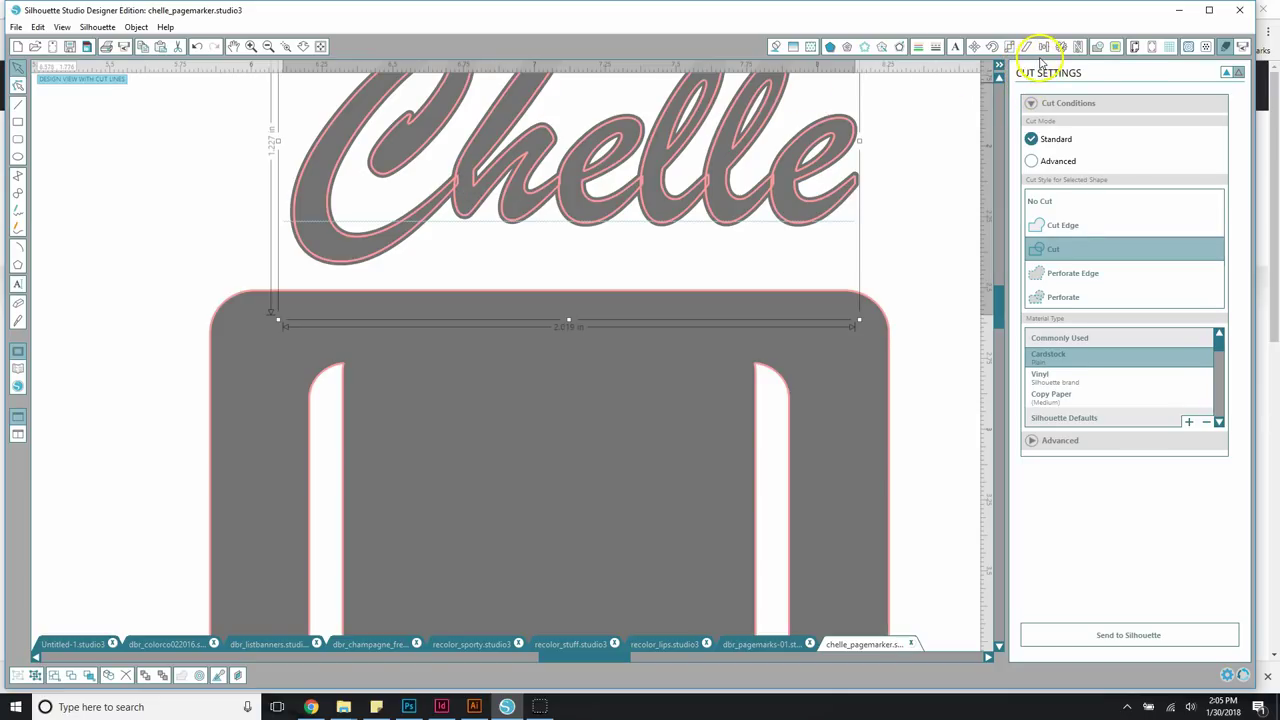
{"action": "left_click", "coordinate": [1097, 47]}
{"action": "left_click", "coordinate": [1038, 130]}
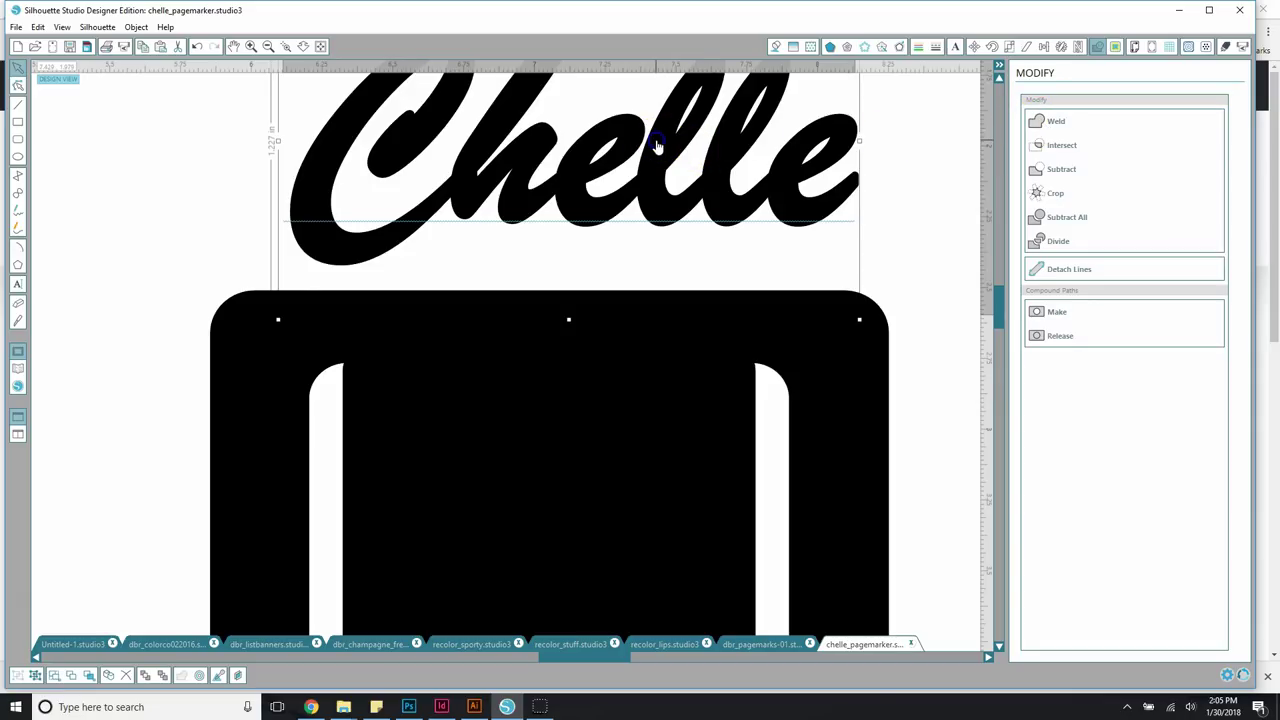
{"action": "left_click", "coordinate": [1038, 123]}
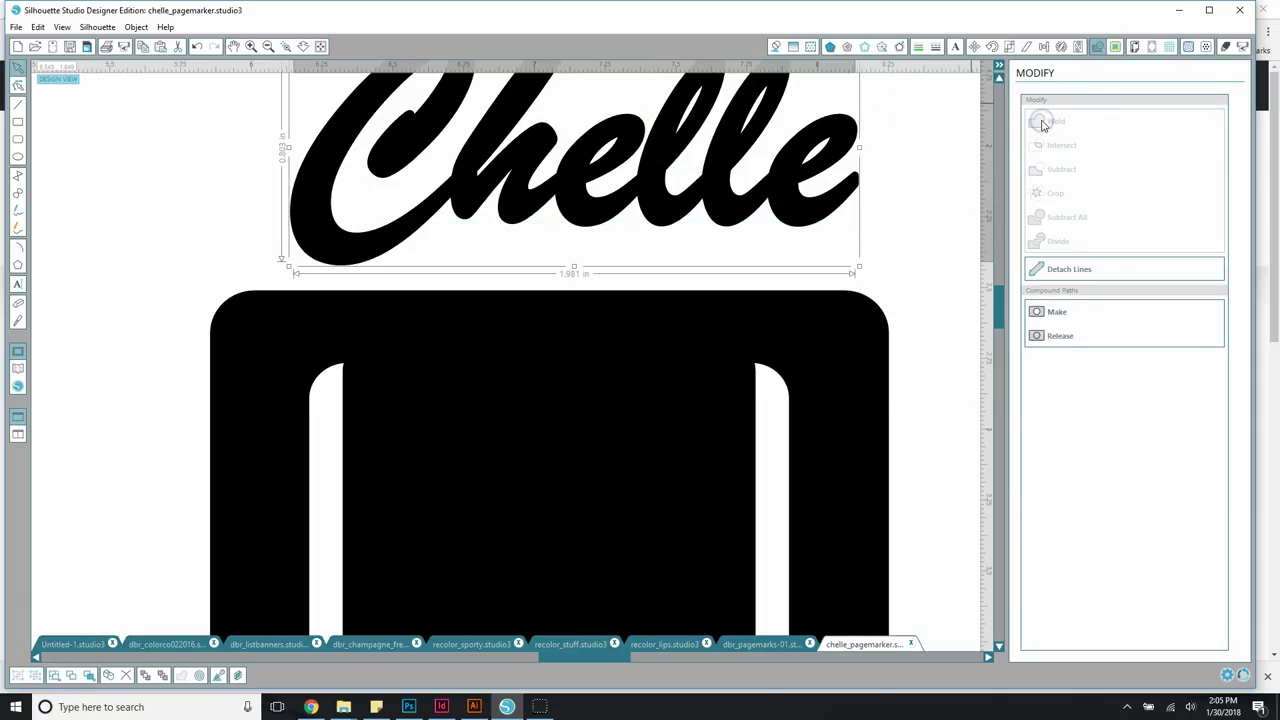
{"action": "left_click", "coordinate": [1097, 45]}
{"action": "left_click", "coordinate": [1225, 47]}
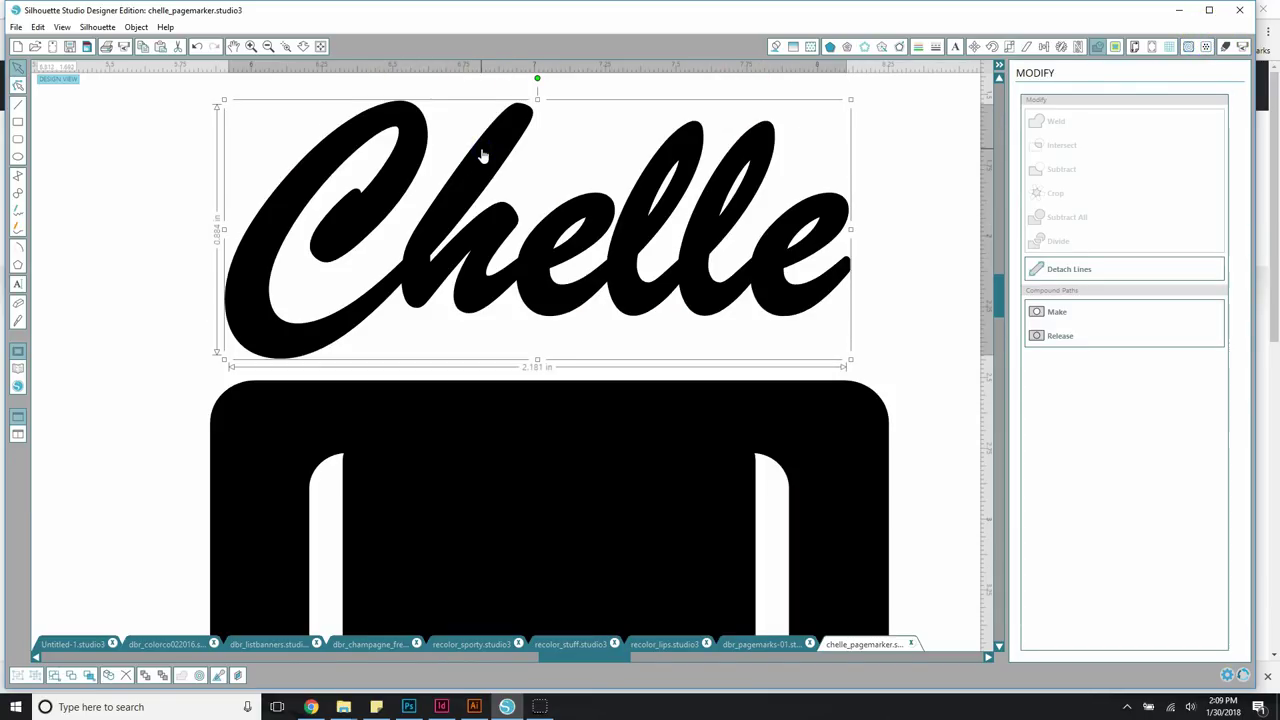
{"action": "left_click", "coordinate": [1225, 47]}
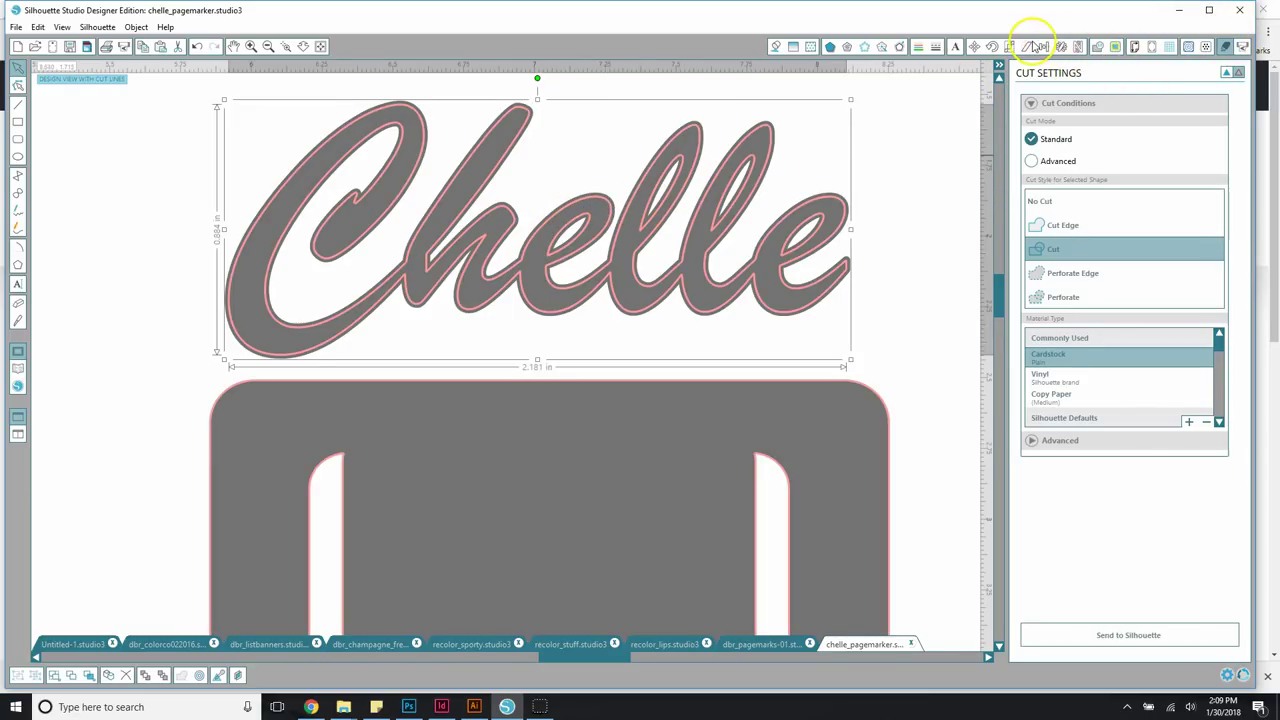
Detach and remove the outline copy, then re-weld the 'Chelle' lettering into one shape
{"action": "left_click", "coordinate": [1097, 47]}
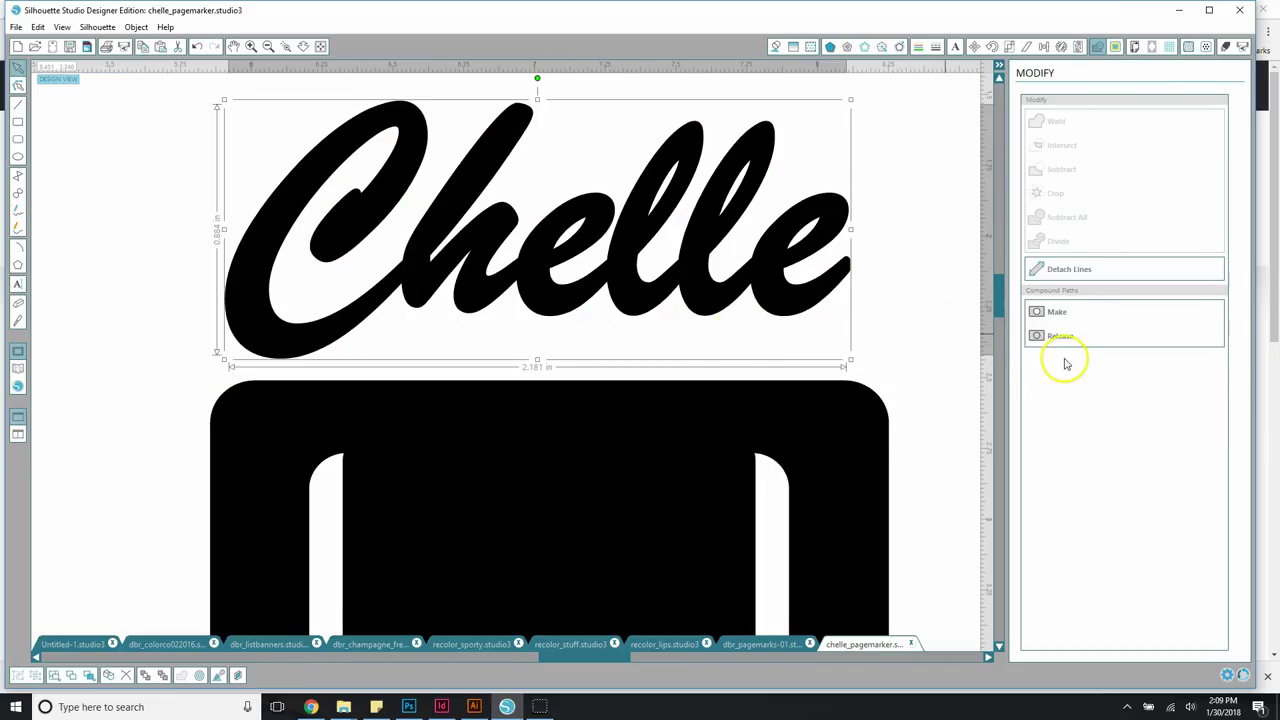
{"action": "left_click", "coordinate": [1049, 270]}
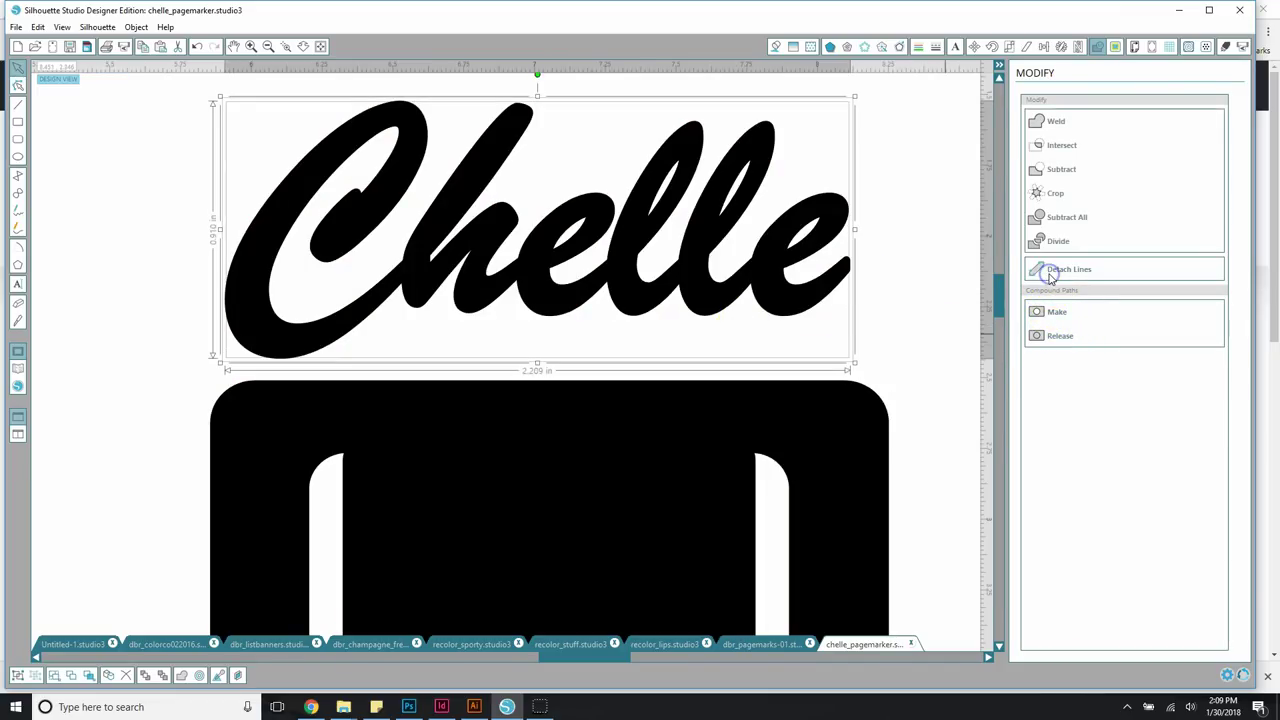
{"action": "left_click", "coordinate": [849, 249]}
{"action": "left_click_drag", "start_coordinate": [780, 209], "coordinate": [750, 203]}
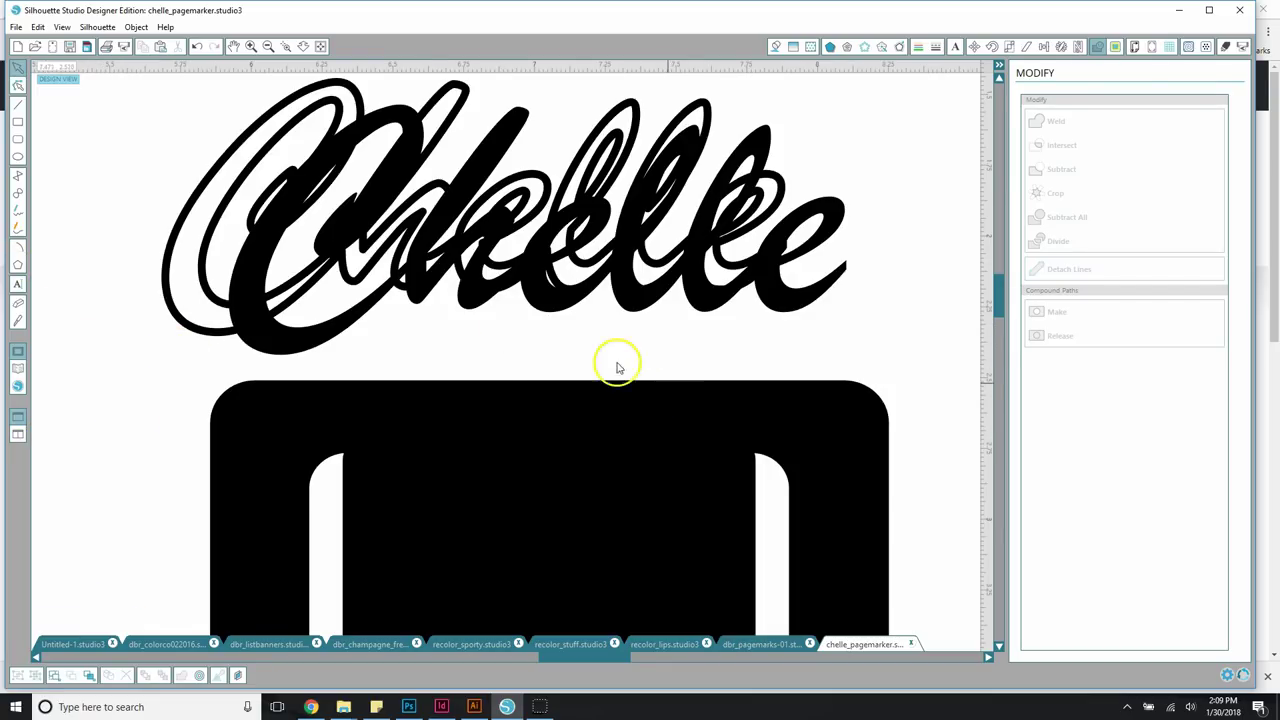
{"action": "key", "text": "ctrl+z"}
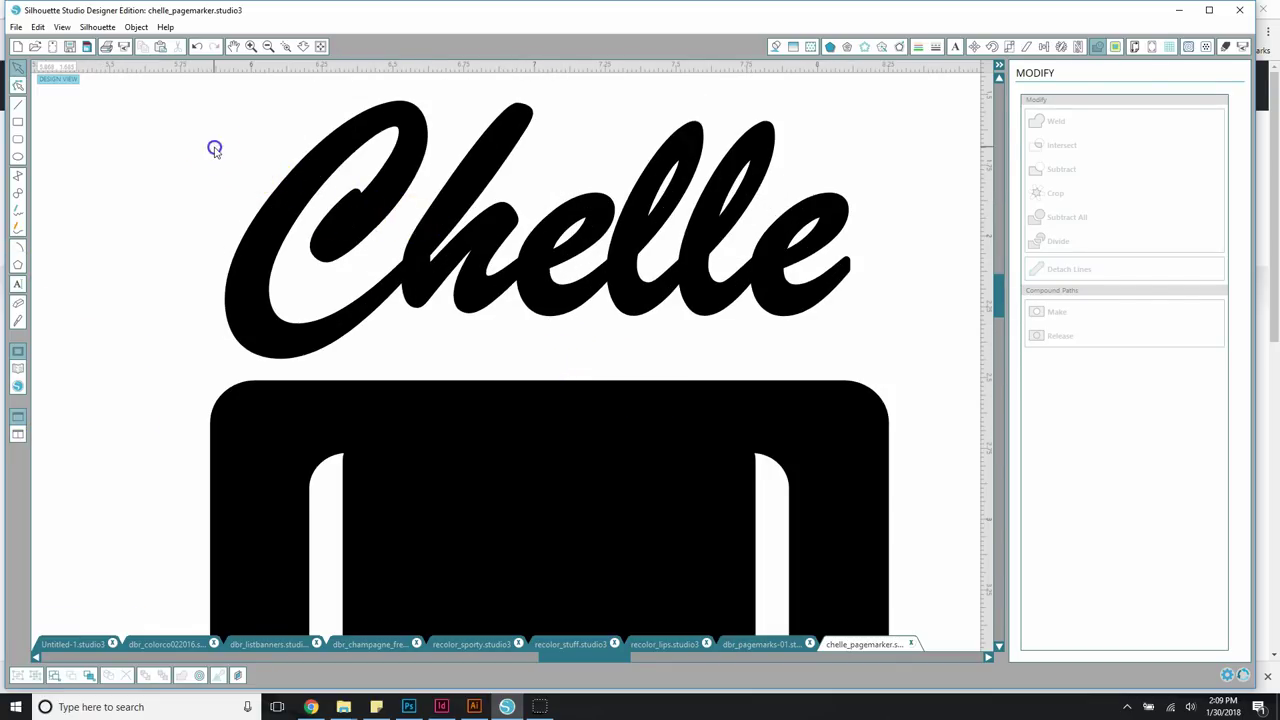
{"action": "left_click_drag", "start_coordinate": [214, 143], "coordinate": [760, 290]}
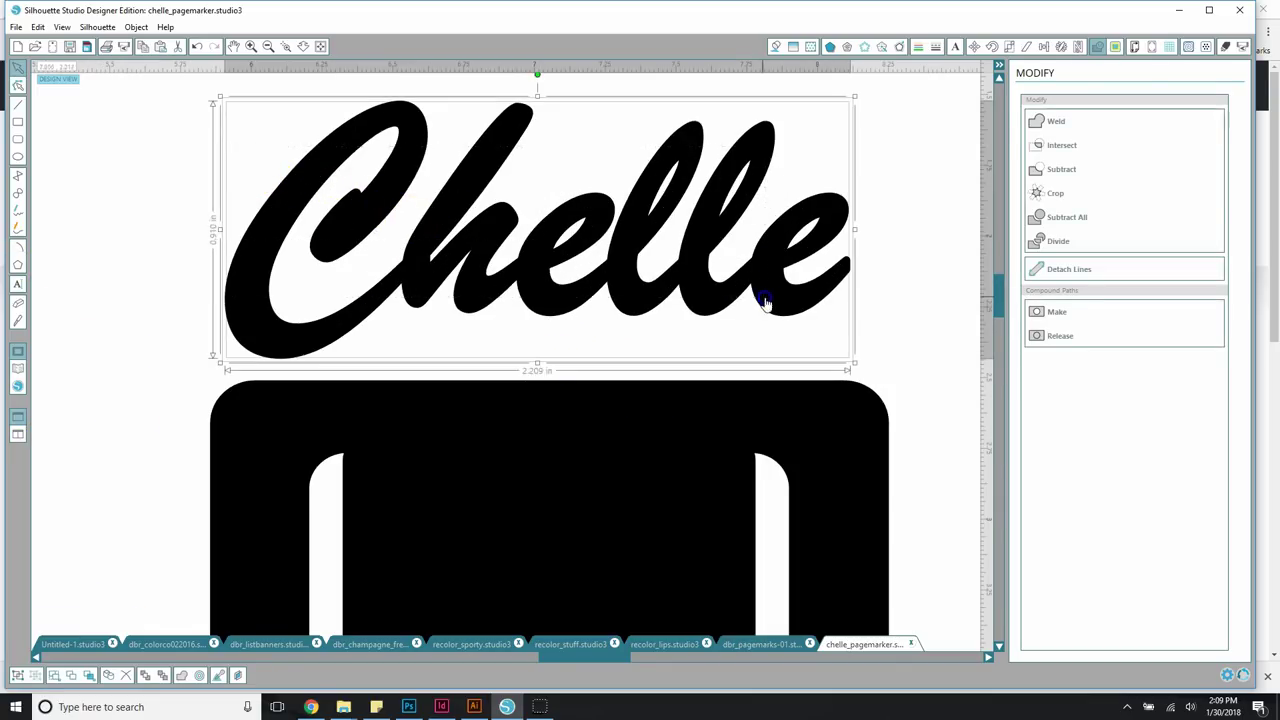
{"action": "left_click", "coordinate": [1058, 122]}
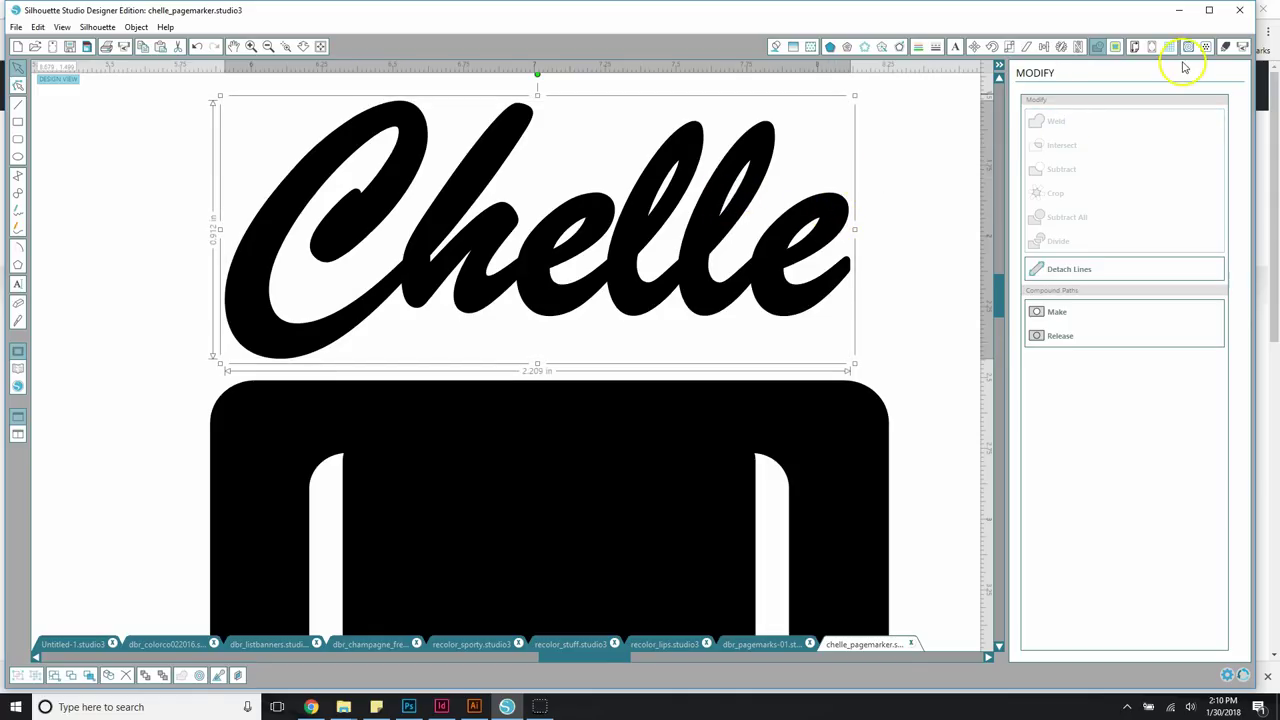
Nudge the welded 'Chelle' down until its strokes overlap the base, then select both shapes
{"action": "left_click", "coordinate": [1222, 48]}
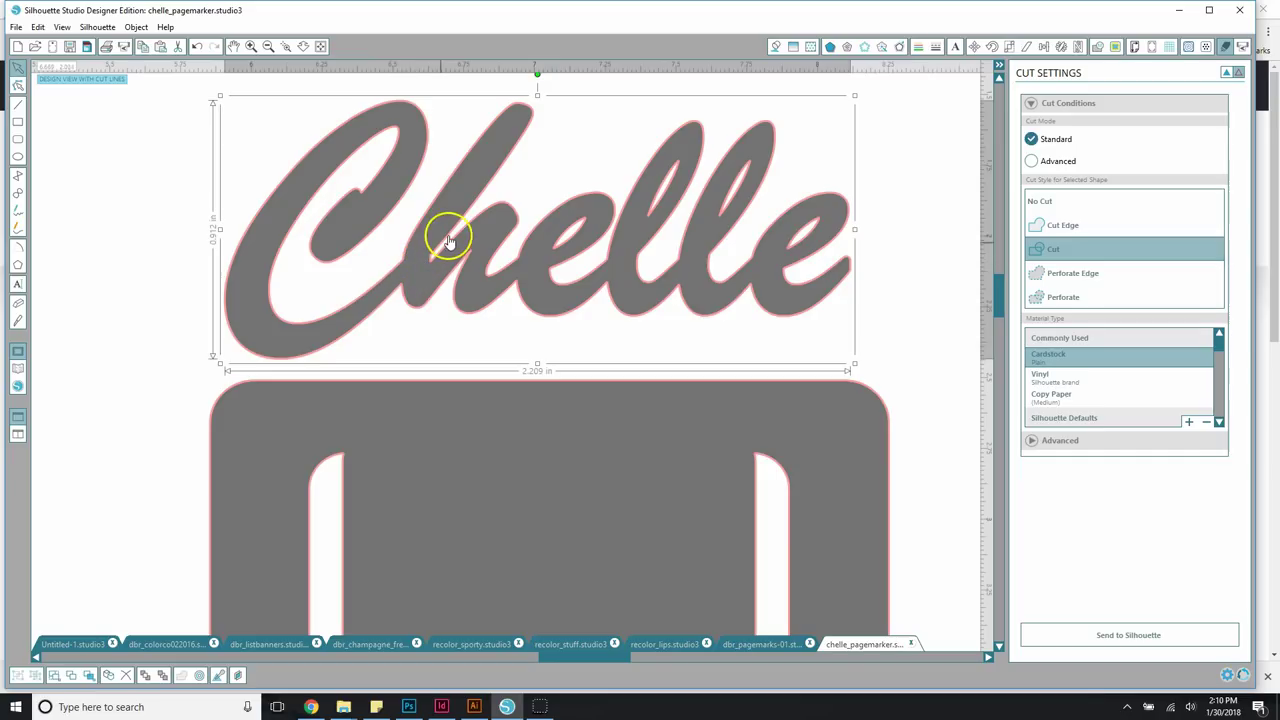
{"action": "left_click_drag", "start_coordinate": [496, 239], "coordinate": [473, 276]}
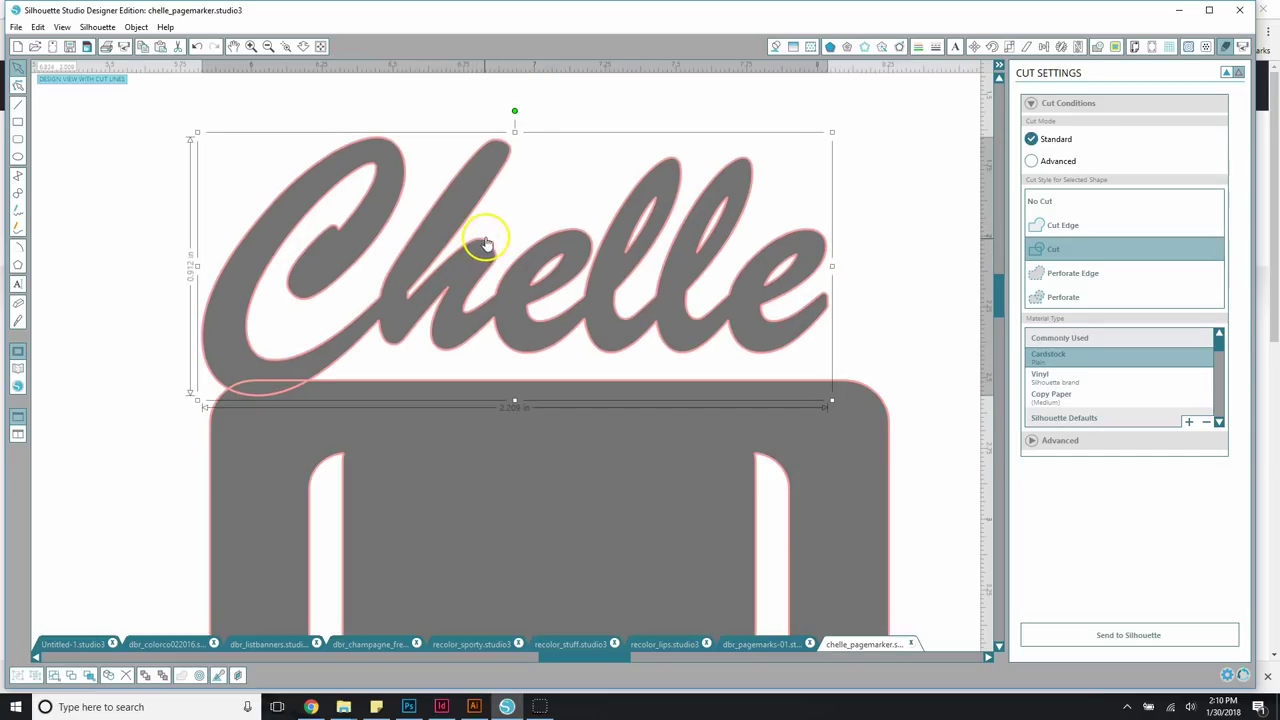
{"action": "left_click_drag", "start_coordinate": [309, 191], "coordinate": [347, 228]}
{"action": "left_click", "coordinate": [345, 232]}
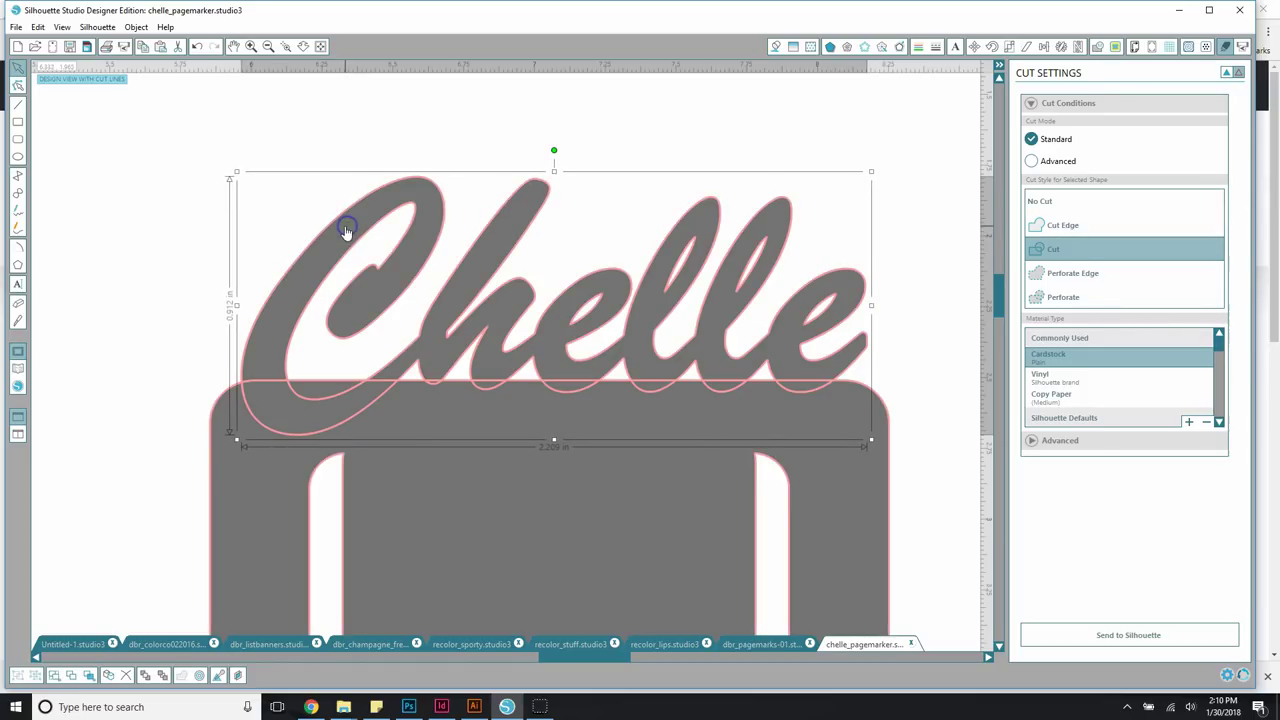
{"action": "left_click_drag", "start_coordinate": [345, 232], "coordinate": [342, 235]}
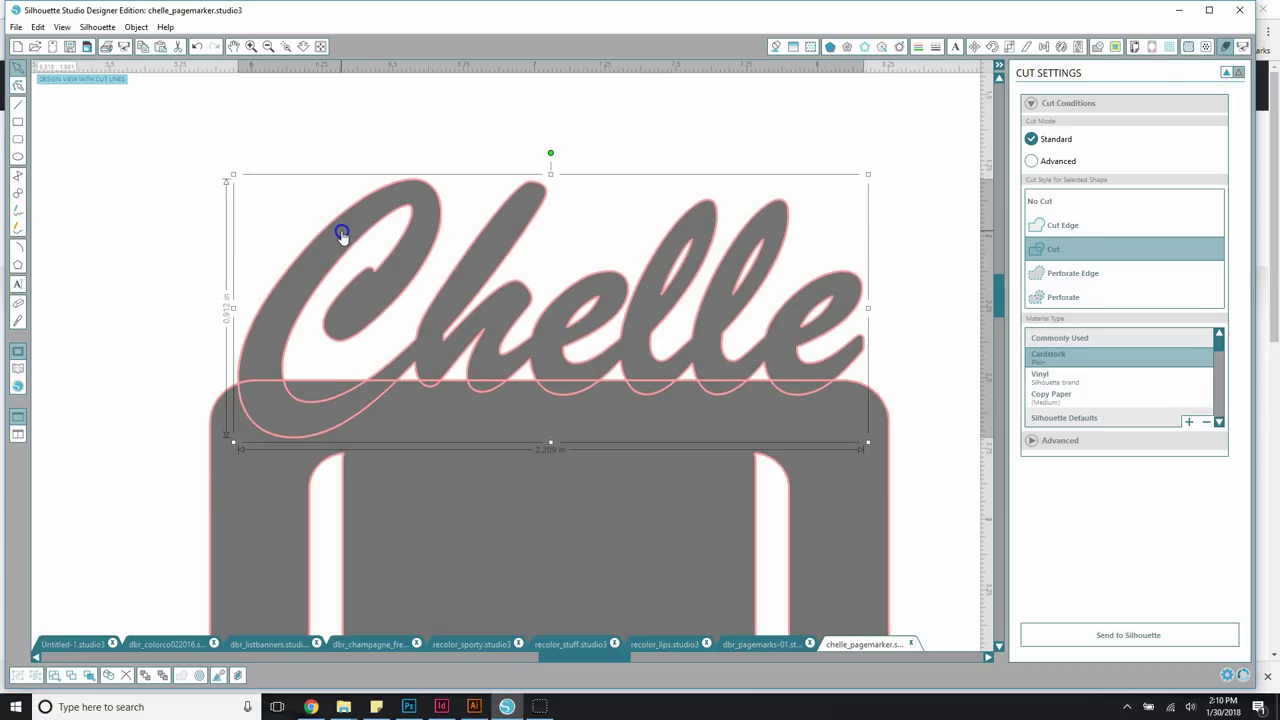
{"action": "left_click_drag", "start_coordinate": [342, 237], "coordinate": [341, 233]}
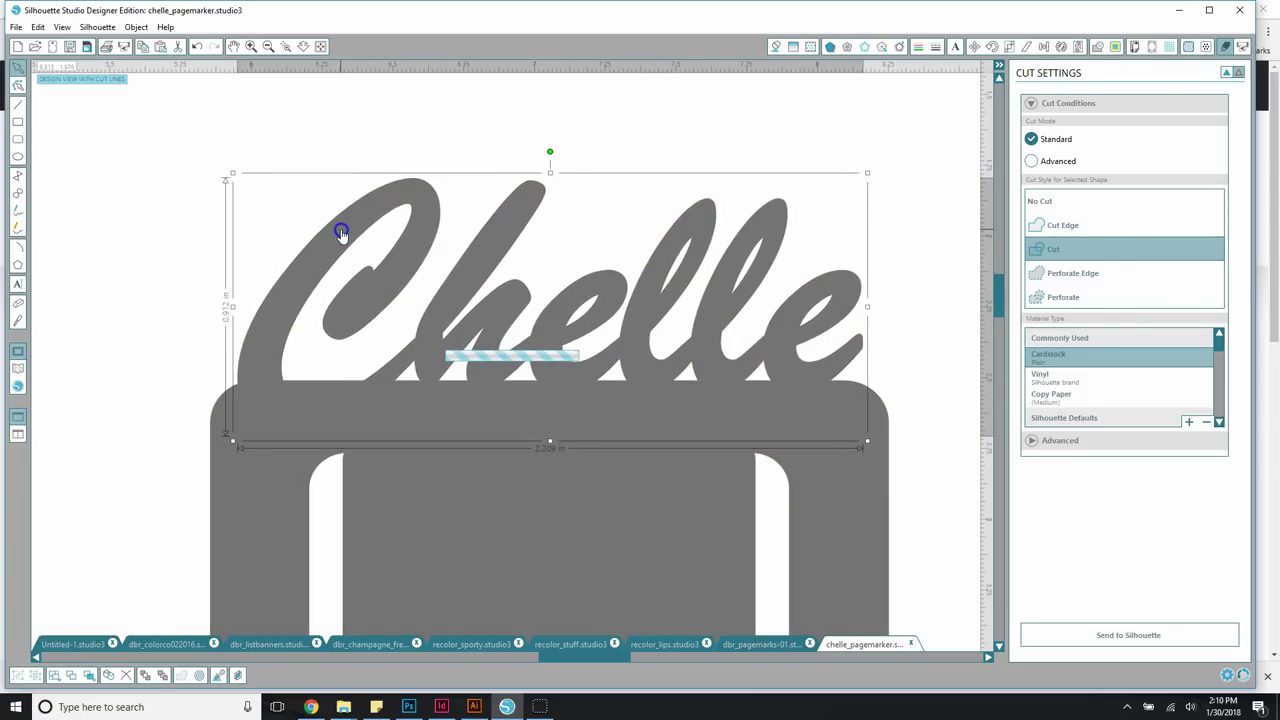
{"action": "left_click_drag", "start_coordinate": [342, 235], "coordinate": [342, 226]}
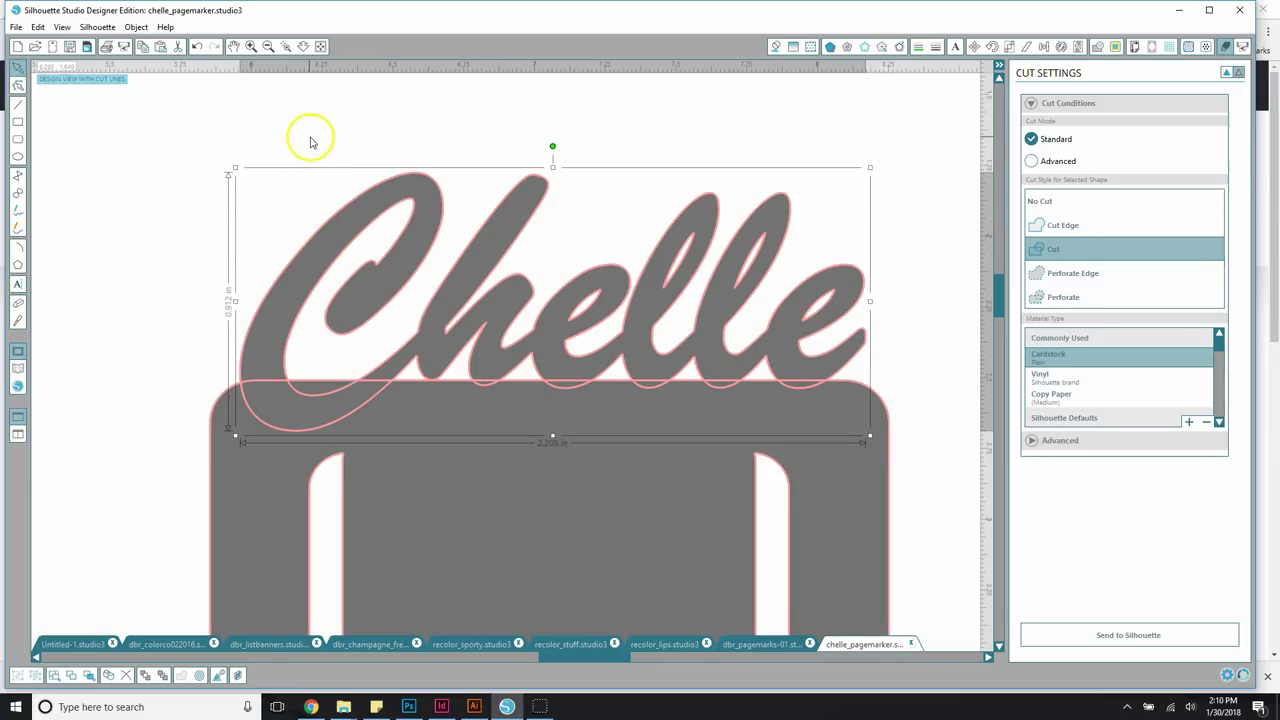
{"action": "left_click_drag", "start_coordinate": [448, 314], "coordinate": [447, 321]}
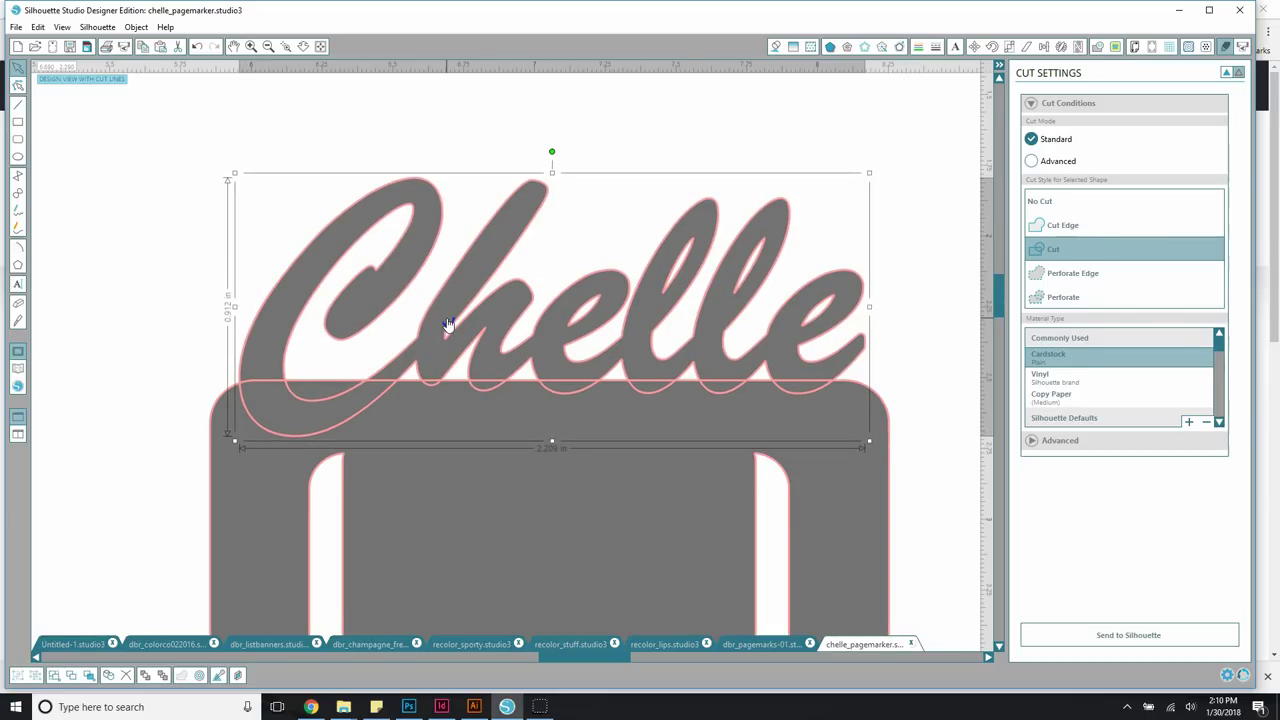
{"action": "left_click", "coordinate": [160, 281]}
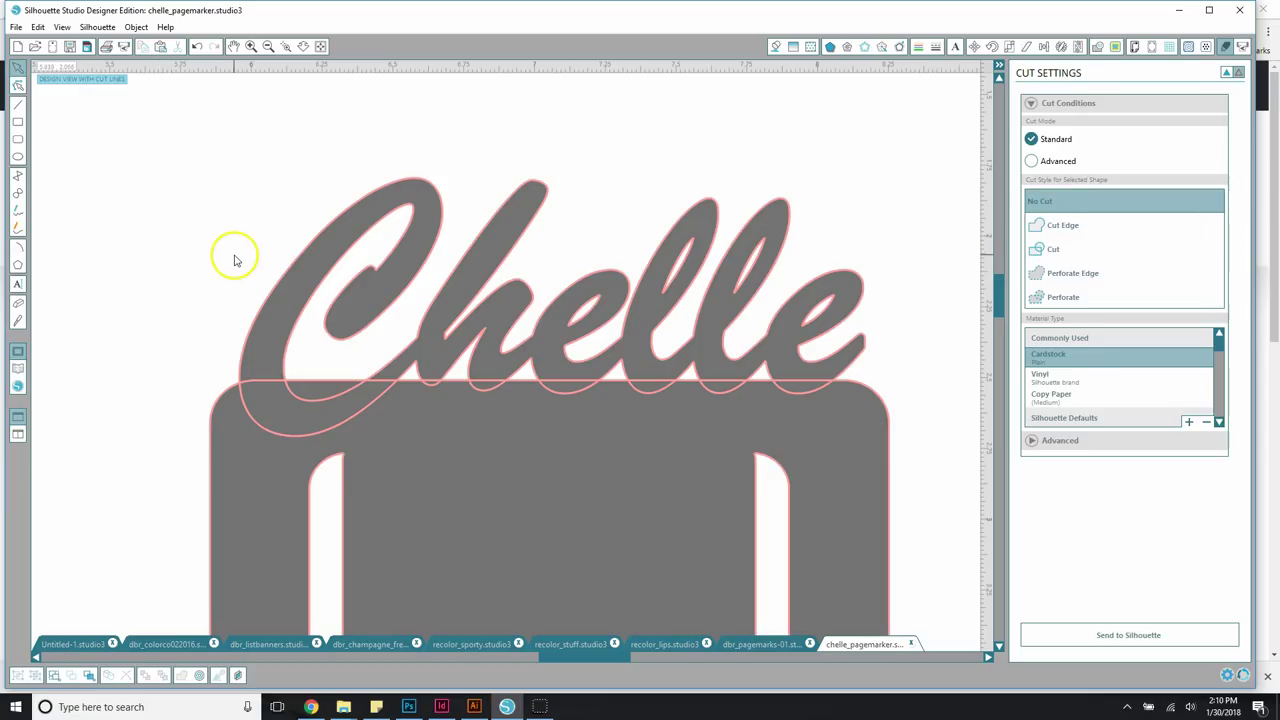
{"action": "left_click", "coordinate": [614, 391]}
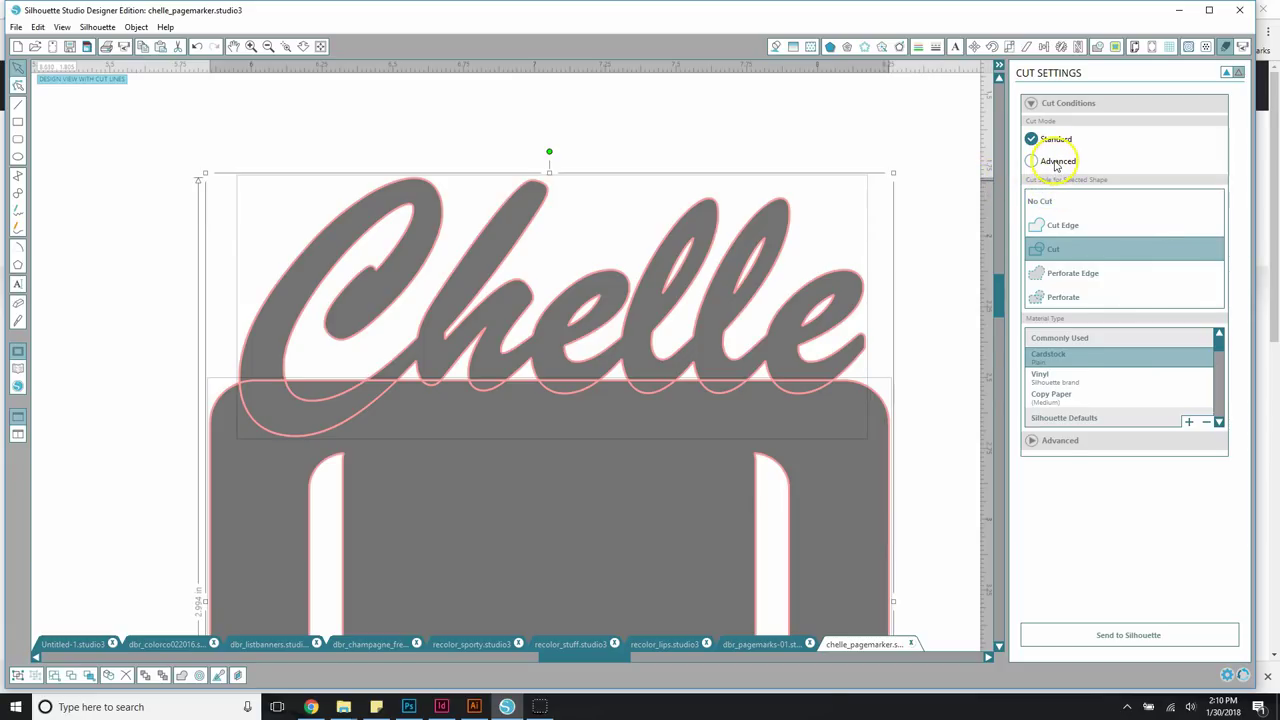
Weld the script 'Chelle' lettering and its base into a single shape
{"action": "left_click", "coordinate": [1097, 46]}
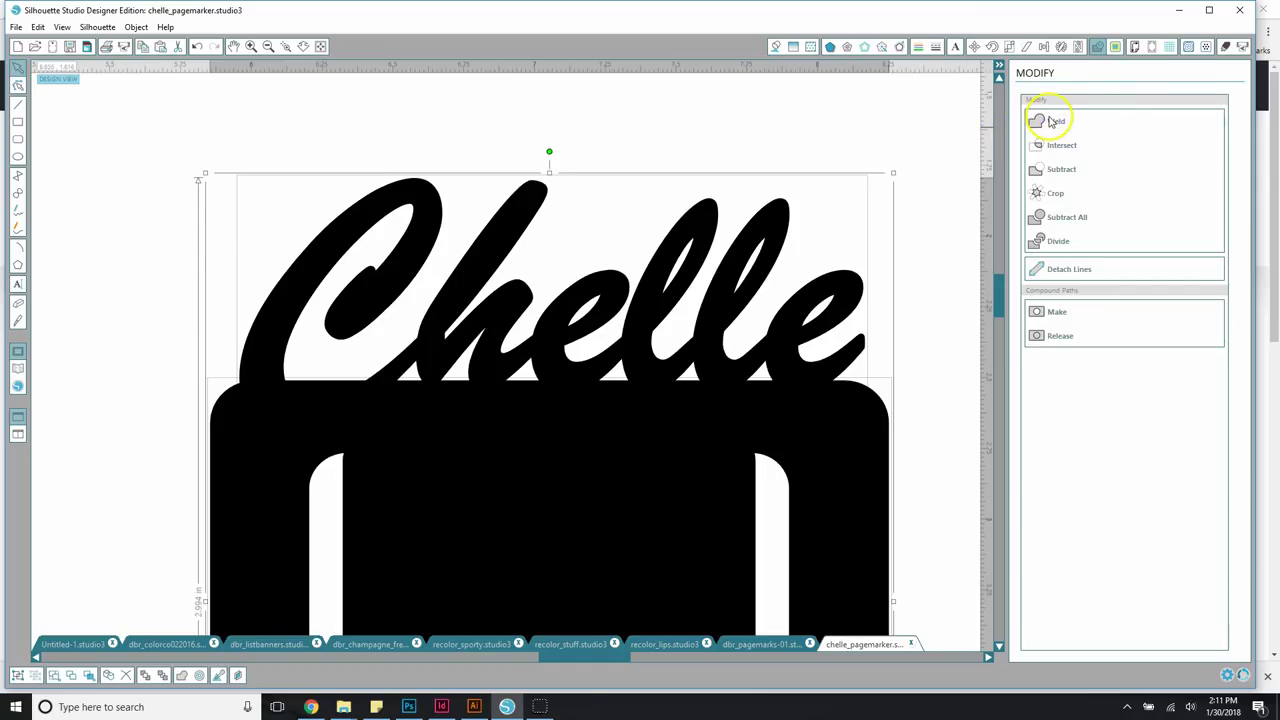
{"action": "left_click", "coordinate": [1051, 123]}
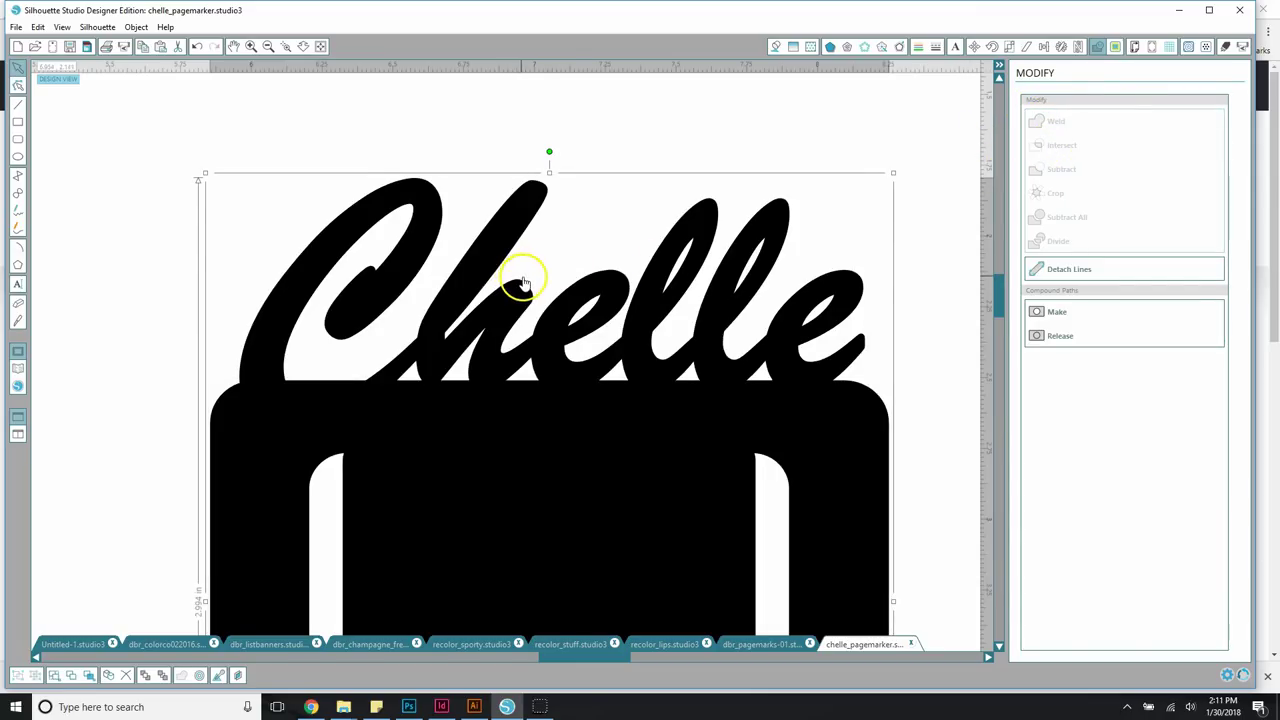
{"action": "scroll", "coordinate": [541, 270], "scroll_direction": "down", "scroll_amount": 5}
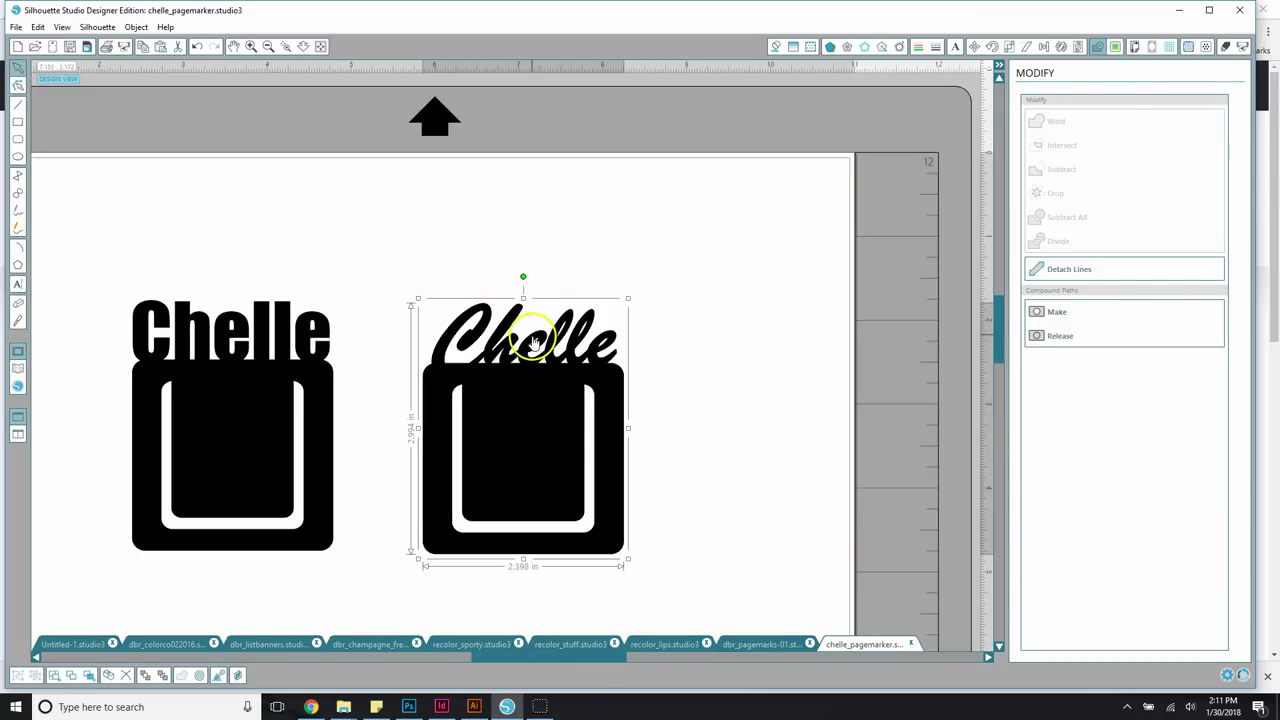
{"action": "left_click_drag", "start_coordinate": [510, 270], "coordinate": [528, 310]}
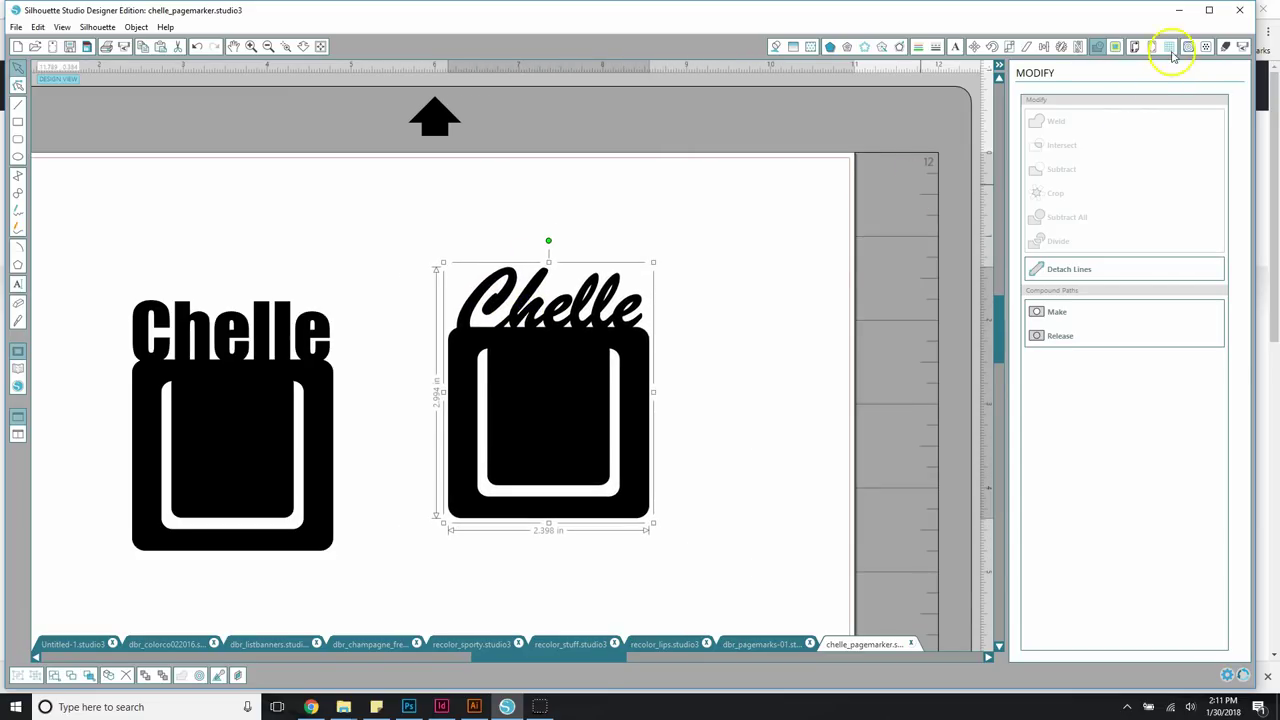
{"action": "left_click", "coordinate": [1231, 49]}
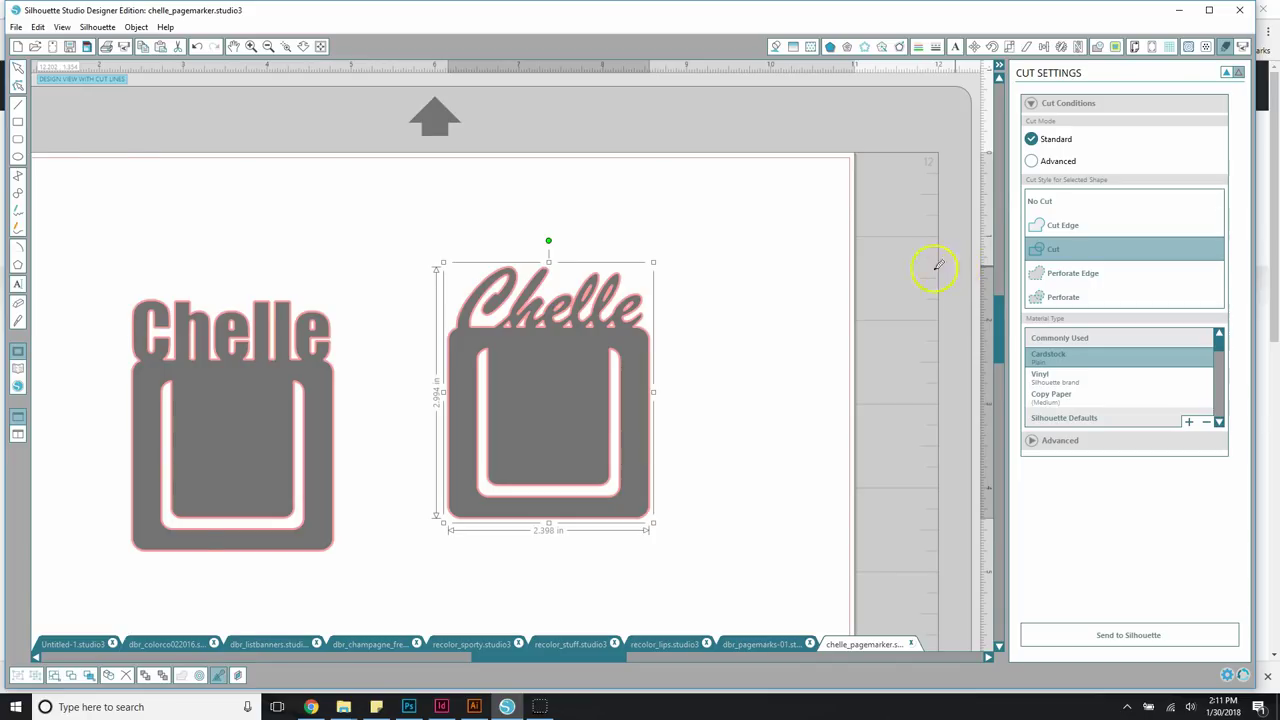
{"action": "scroll", "coordinate": [800, 240], "scroll_direction": "up", "scroll_amount": 5}
{"action": "scroll", "coordinate": [628, 272], "scroll_direction": "down", "scroll_amount": 2}
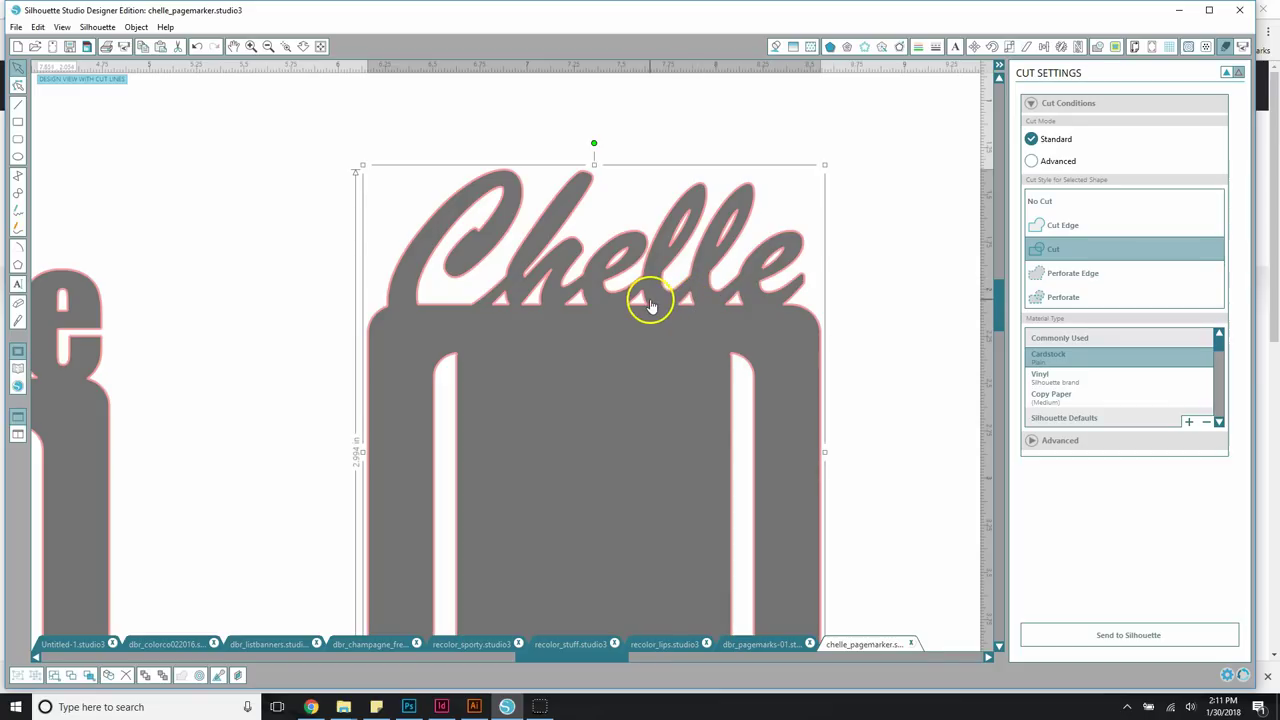
{"action": "left_click_drag", "start_coordinate": [553, 293], "coordinate": [534, 314]}
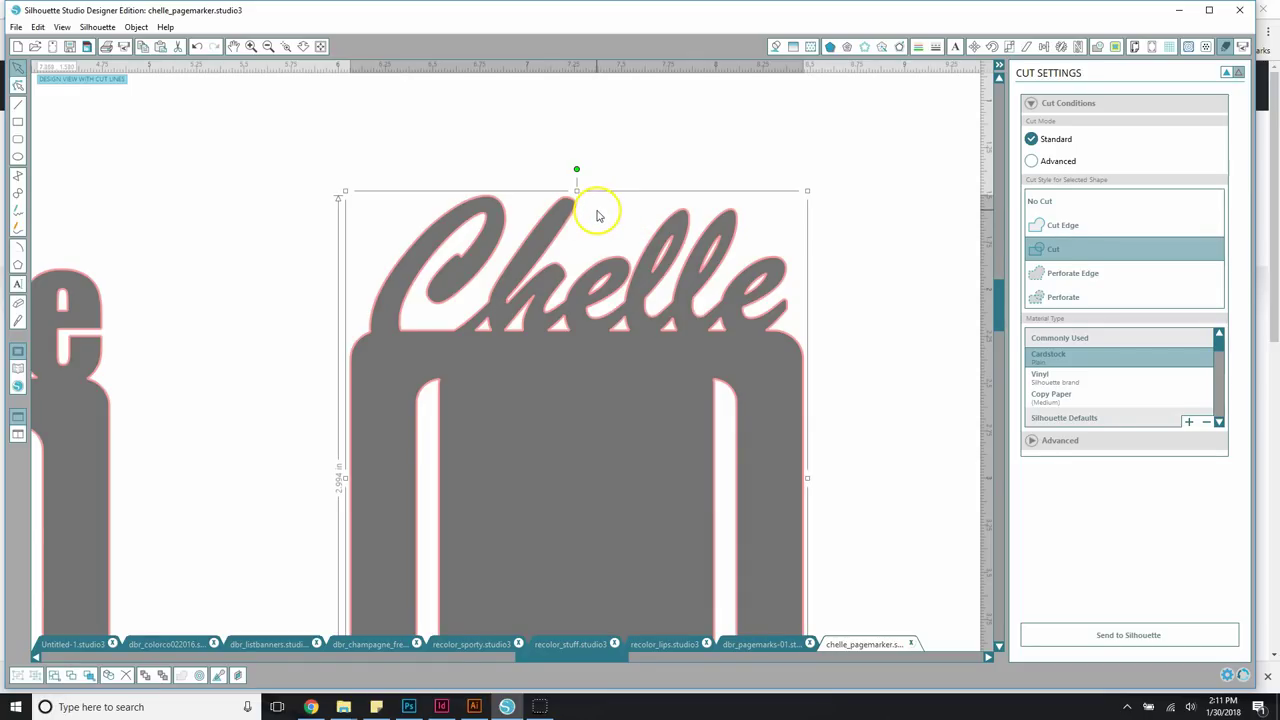
Move the welded script marker next to the block-letter marker
{"action": "scroll", "coordinate": [600, 210], "scroll_direction": "down", "scroll_amount": 4}
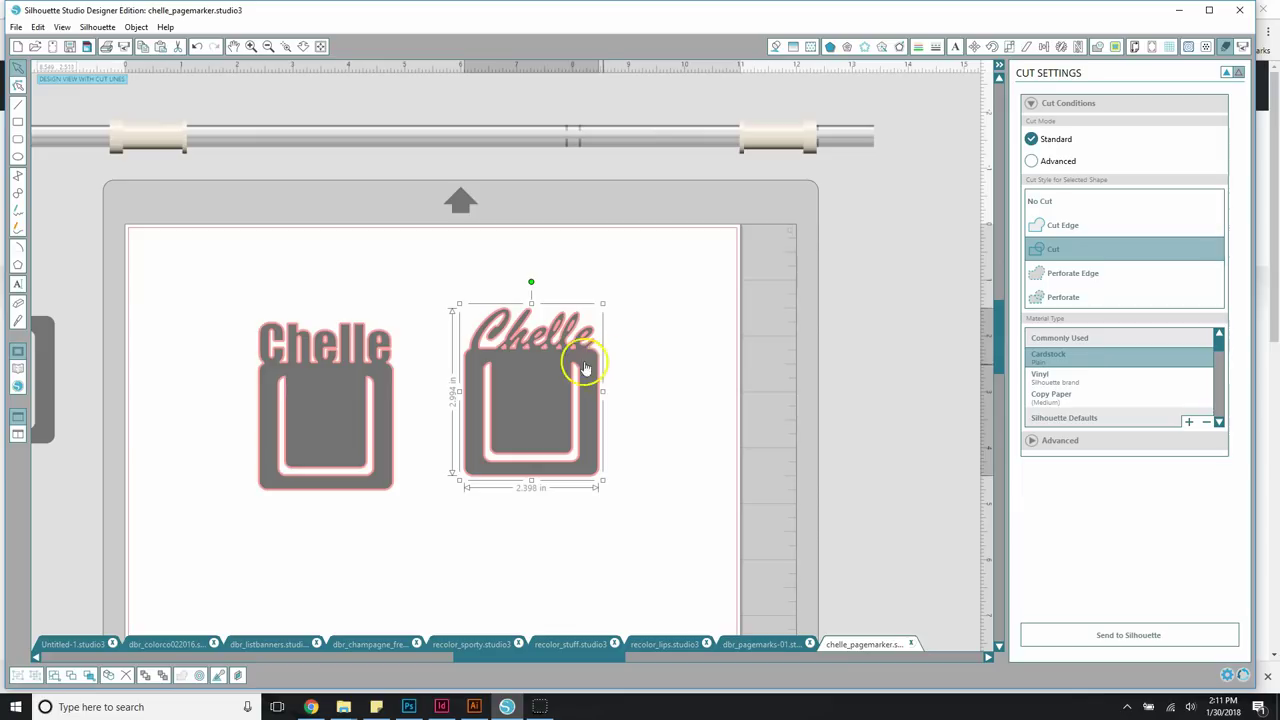
{"action": "left_click_drag", "start_coordinate": [537, 367], "coordinate": [695, 415]}
{"action": "scroll", "coordinate": [674, 397], "scroll_direction": "up", "scroll_amount": 2}
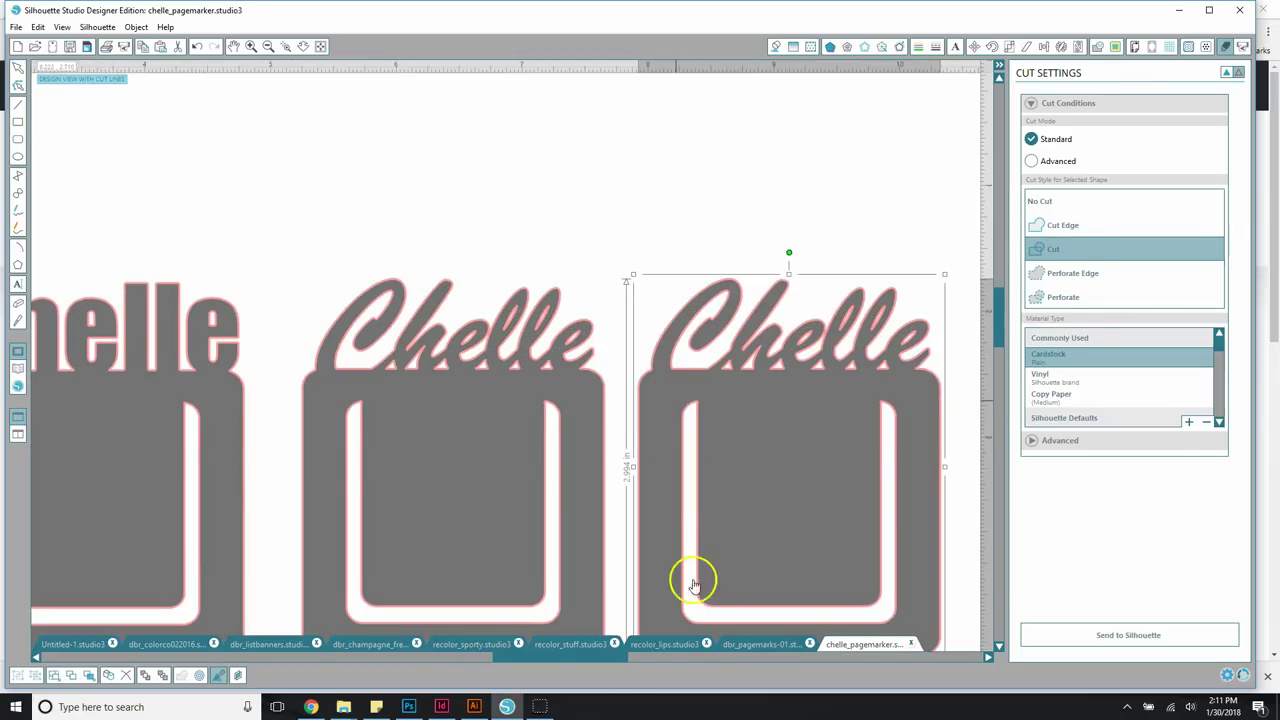
{"action": "scroll", "coordinate": [610, 657], "scroll_direction": "right", "scroll_amount": 3}
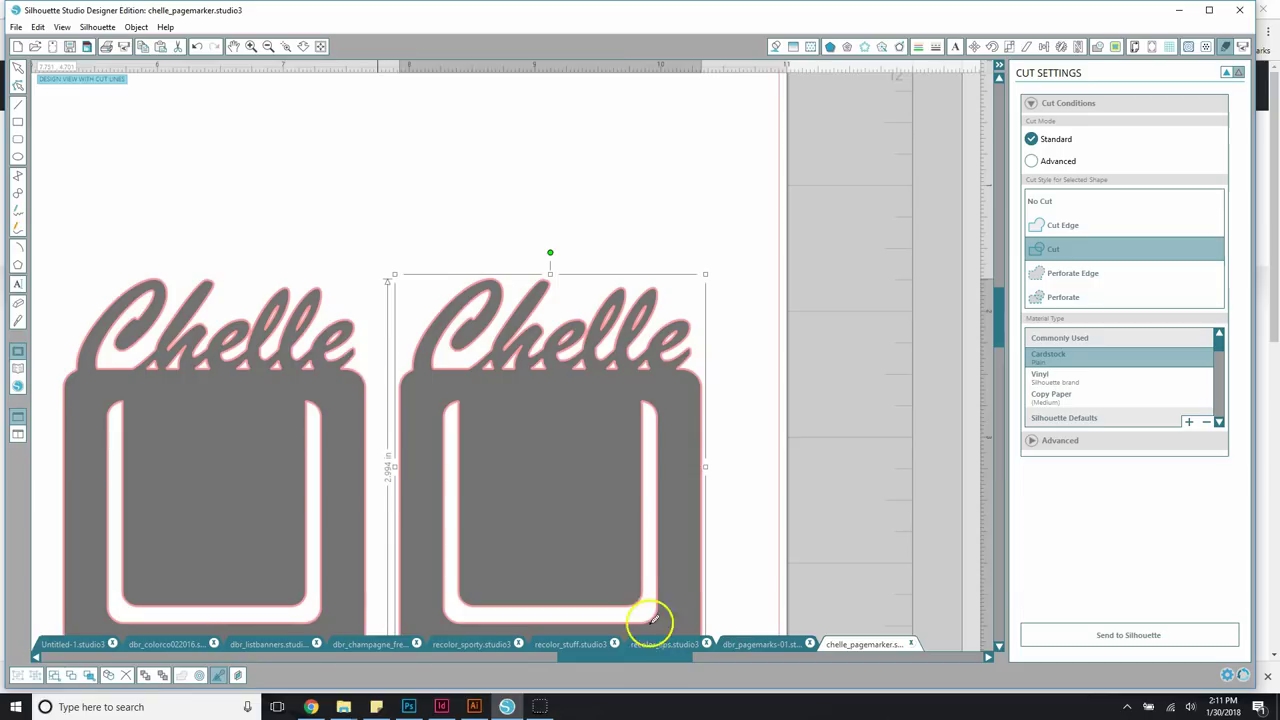
{"action": "scroll", "coordinate": [711, 531], "scroll_direction": "up", "scroll_amount": 3}
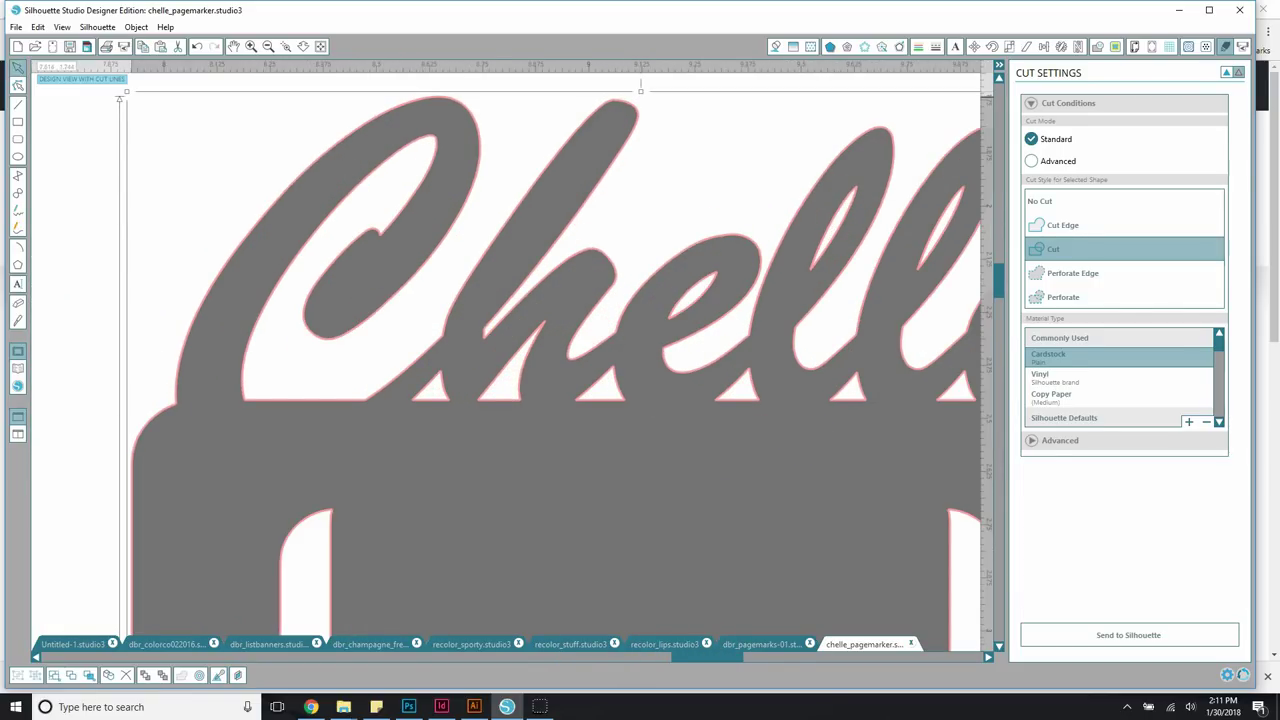
Delete the stray points on the 'h' stroke of the script marker
{"action": "left_click", "coordinate": [17, 84]}
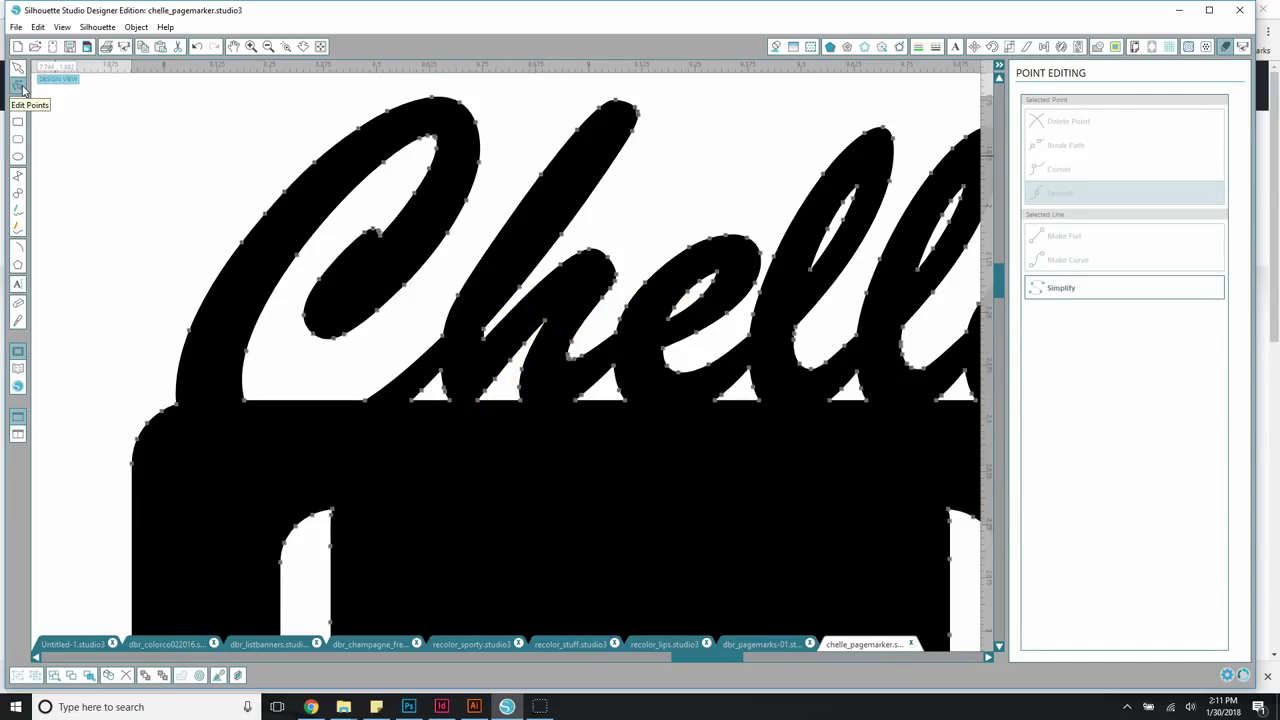
{"action": "left_click", "coordinate": [520, 398]}
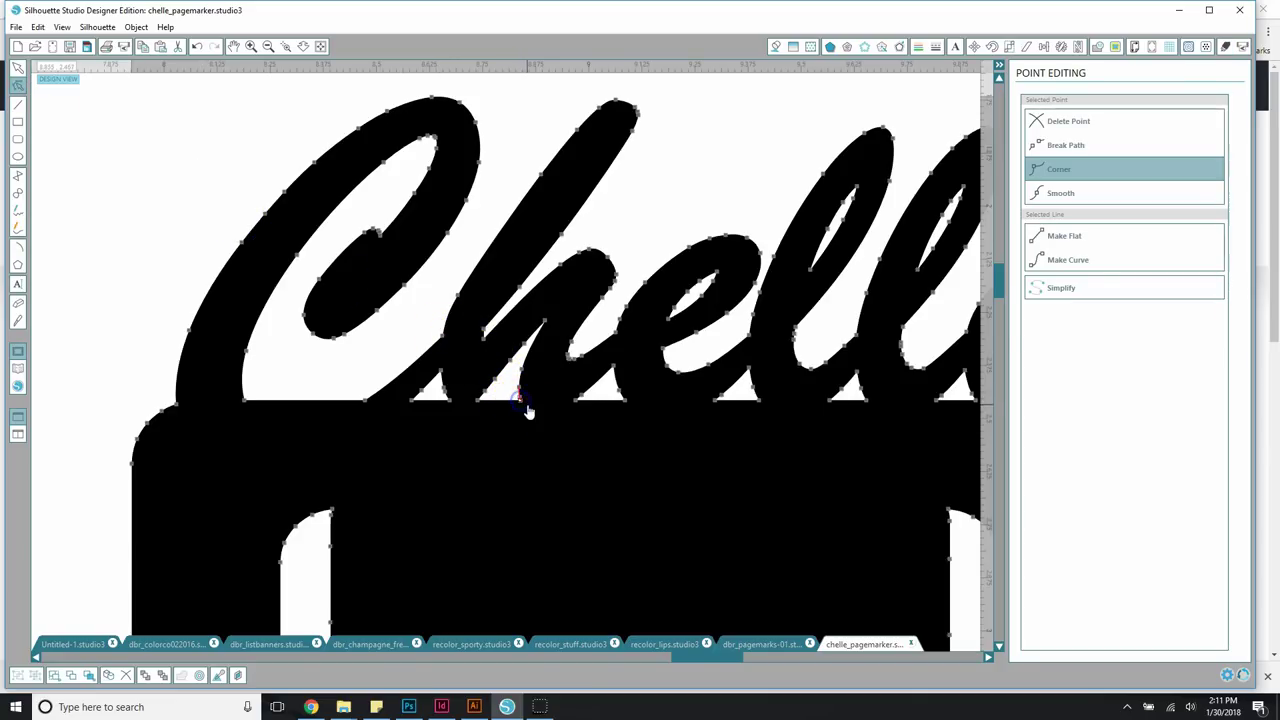
{"action": "left_click", "coordinate": [1070, 124]}
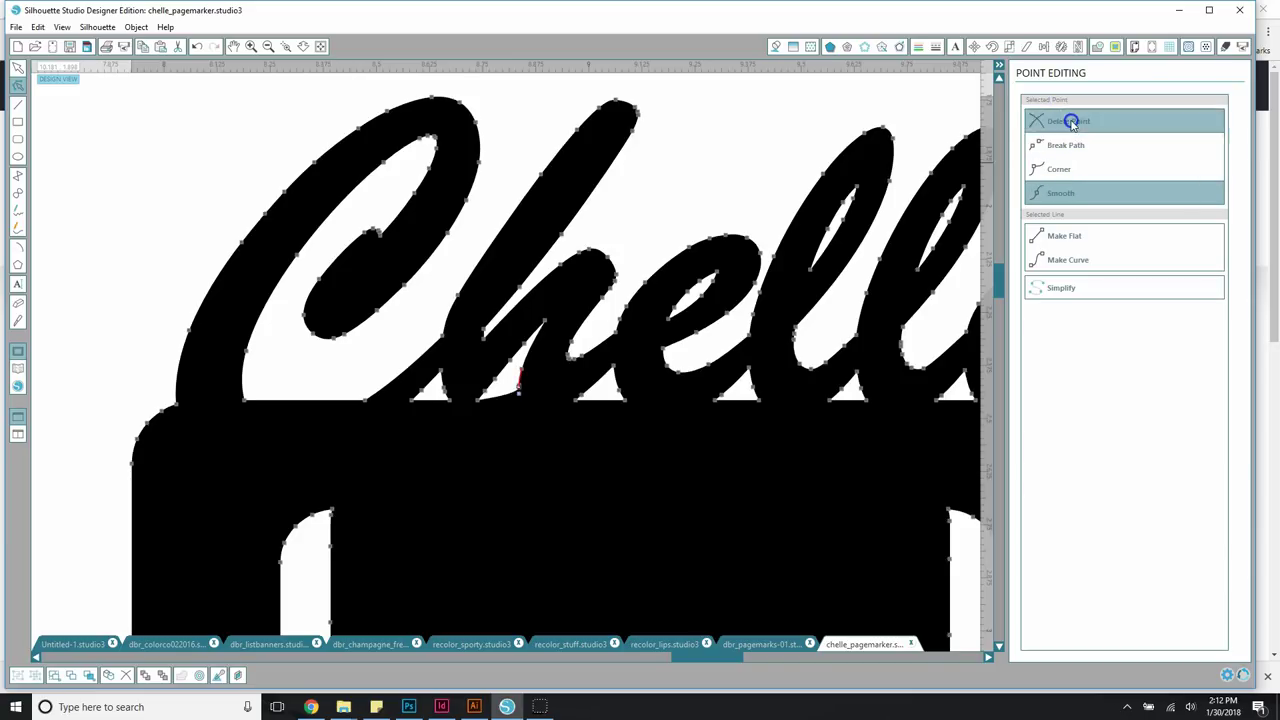
{"action": "left_click", "coordinate": [1070, 124]}
{"action": "left_click", "coordinate": [1070, 124]}
{"action": "left_click", "coordinate": [1070, 122]}
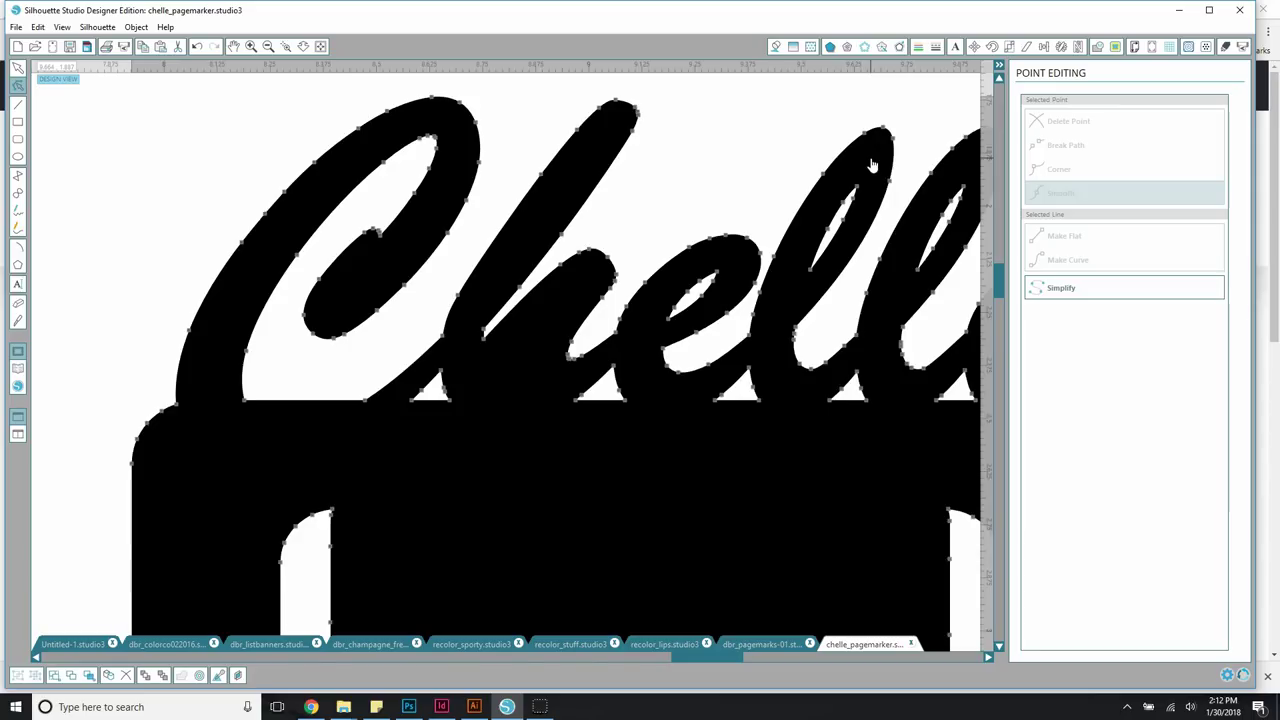
{"action": "key", "text": "ctrl+z"}
{"action": "key", "text": "ctrl+z"}
{"action": "key", "text": "ctrl+z"}
{"action": "key", "text": "ctrl+z"}
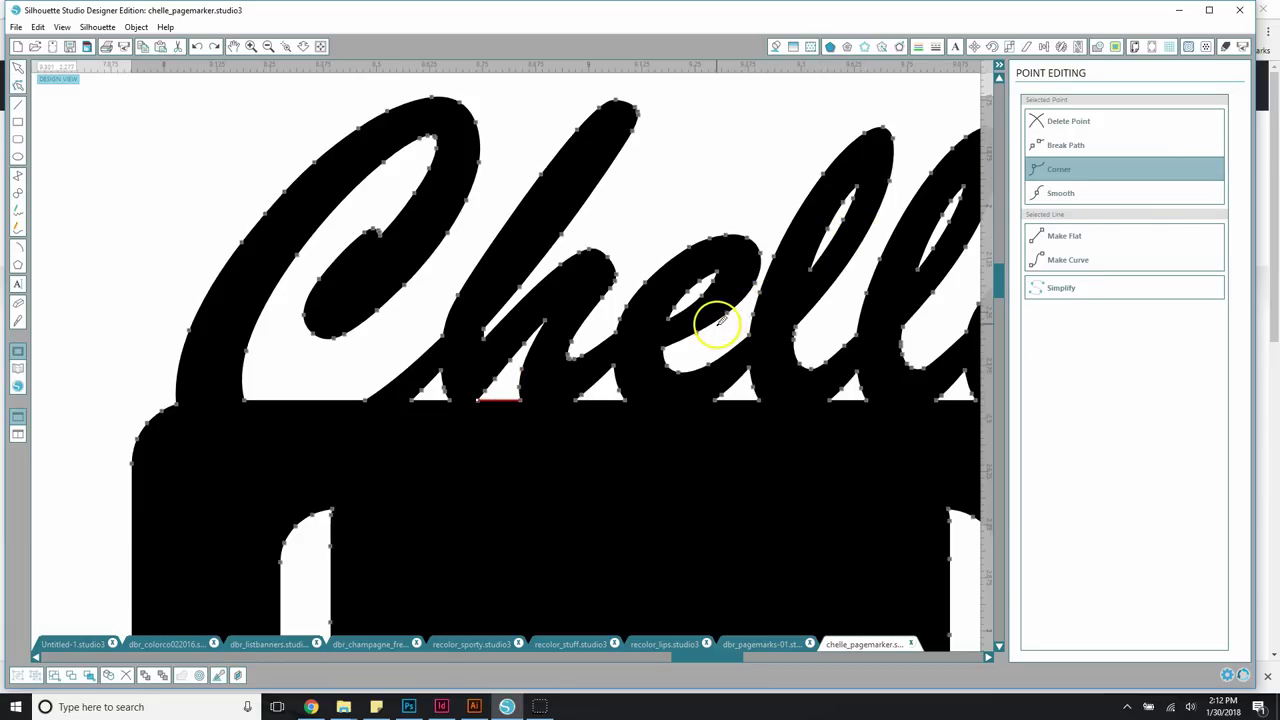
{"action": "key", "text": "ctrl+shift+v"}
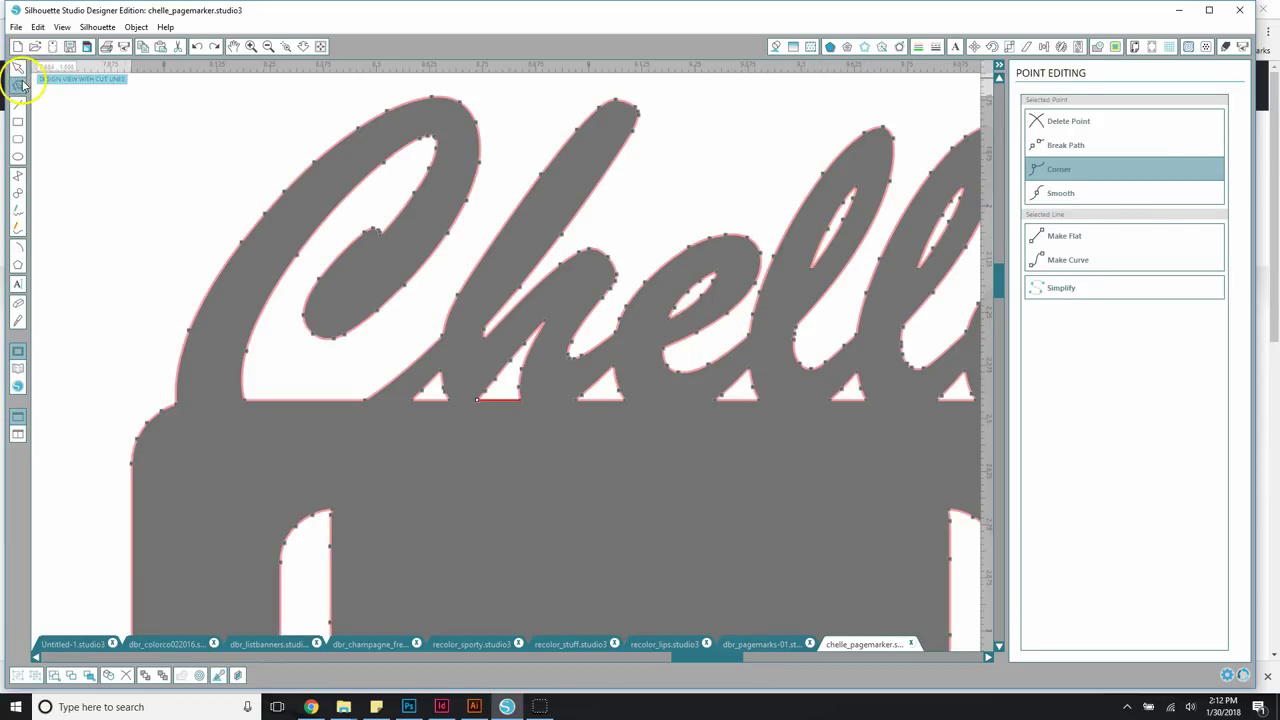
{"action": "left_click", "coordinate": [212, 193]}
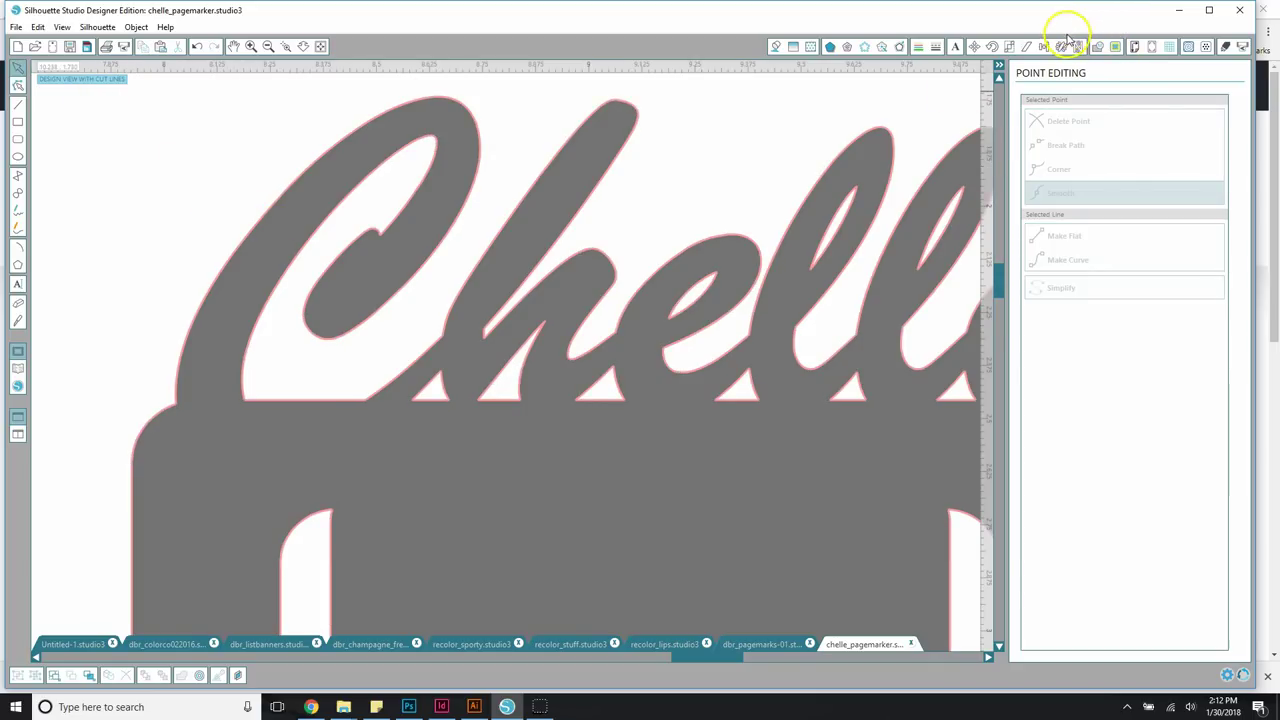
Delete the stray points where the letters and the 'e' and 'l' meet the base
{"action": "left_click", "coordinate": [17, 84]}
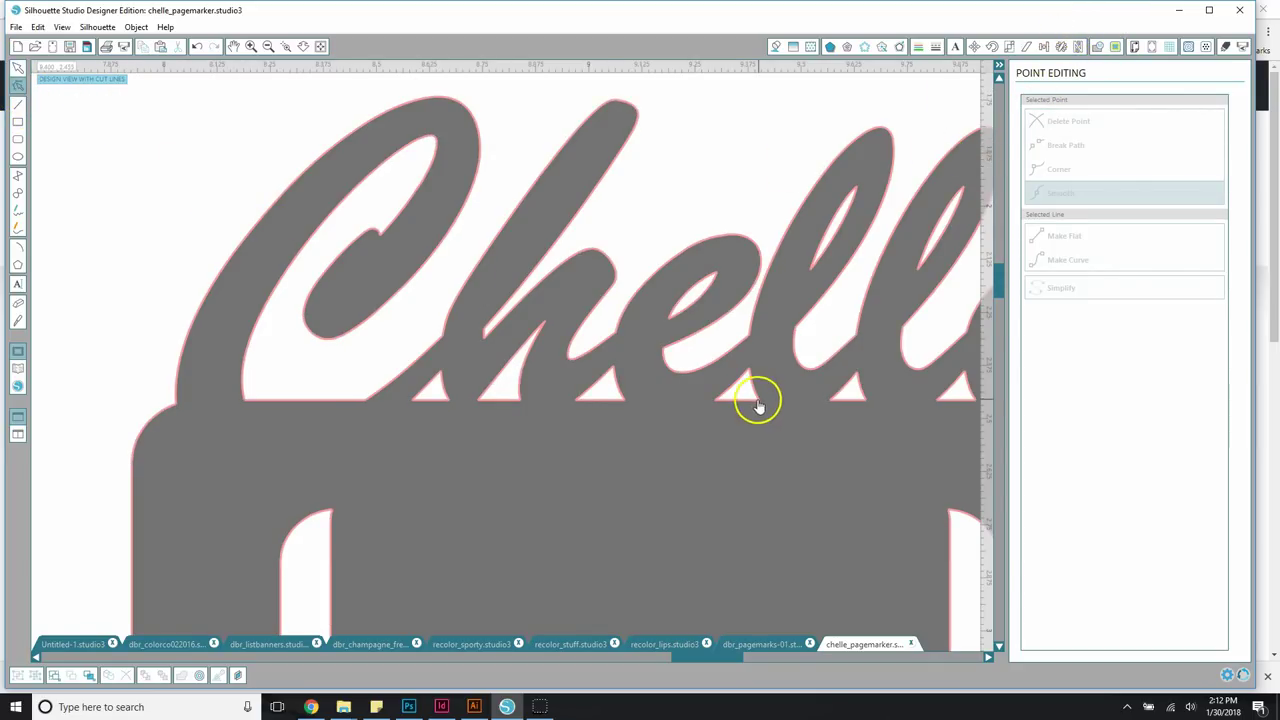
{"action": "left_click", "coordinate": [613, 371]}
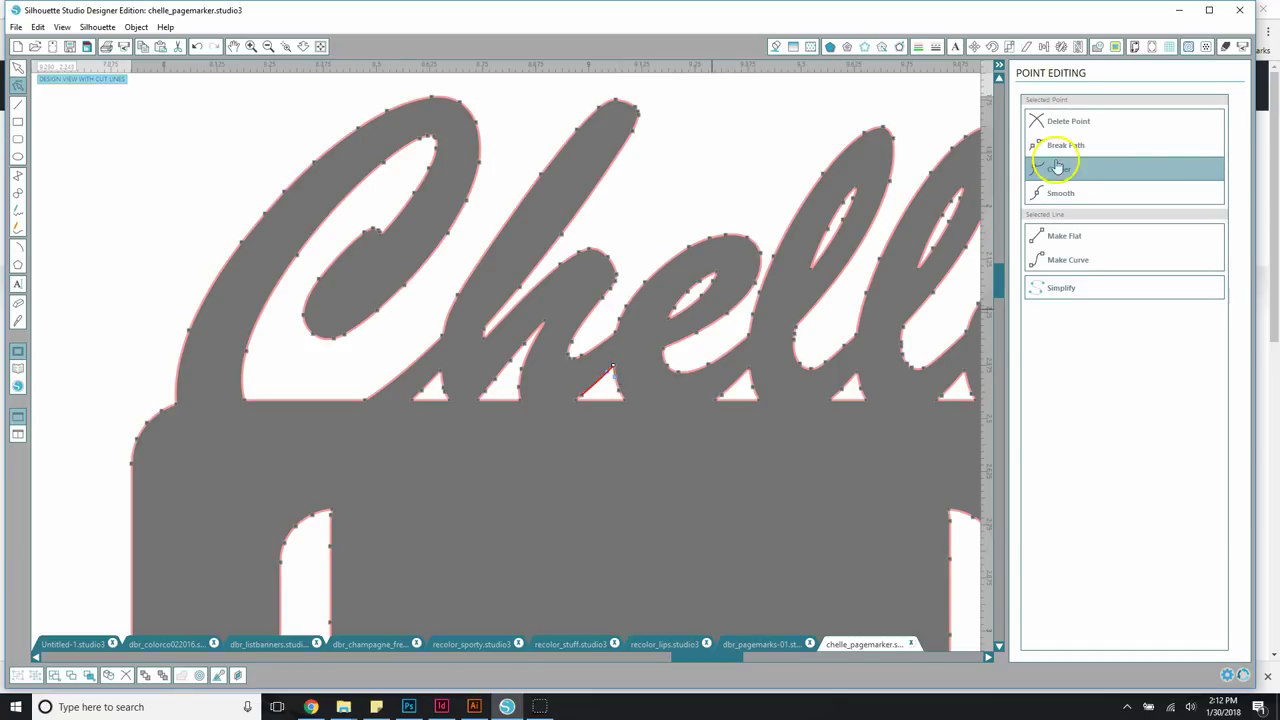
{"action": "left_click", "coordinate": [1097, 123]}
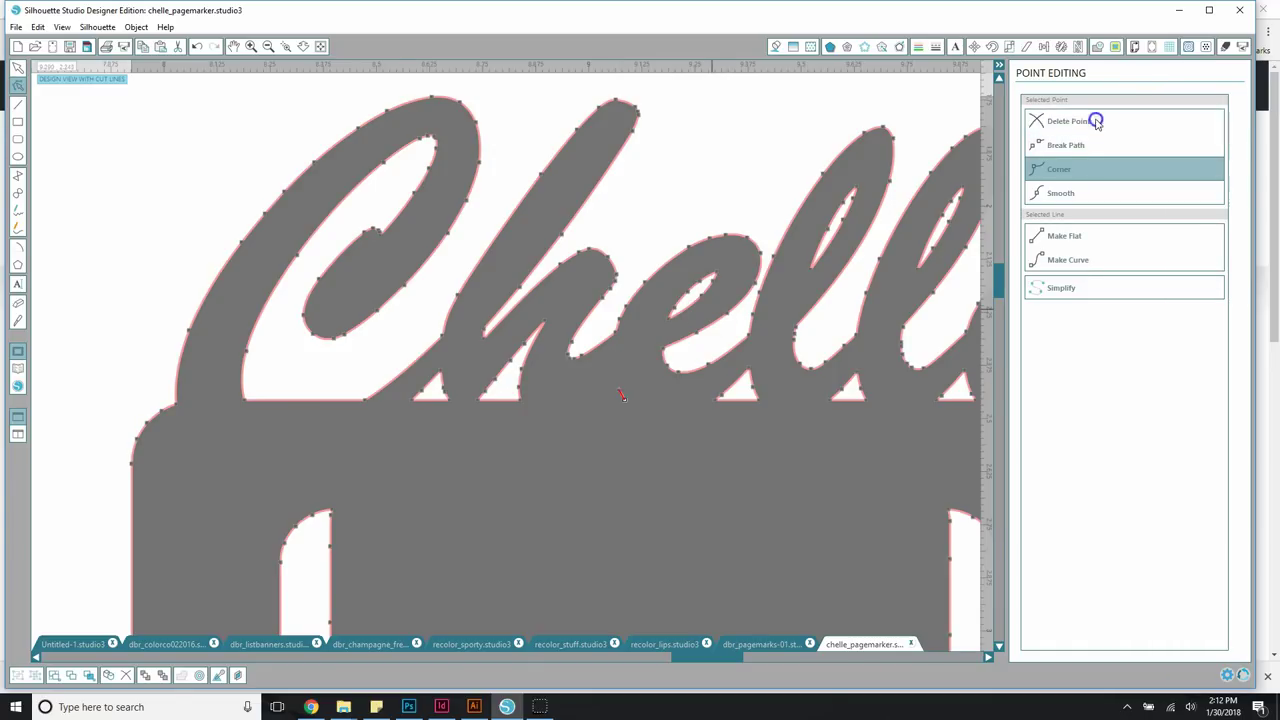
{"action": "left_click", "coordinate": [751, 372]}
{"action": "left_click", "coordinate": [1075, 121]}
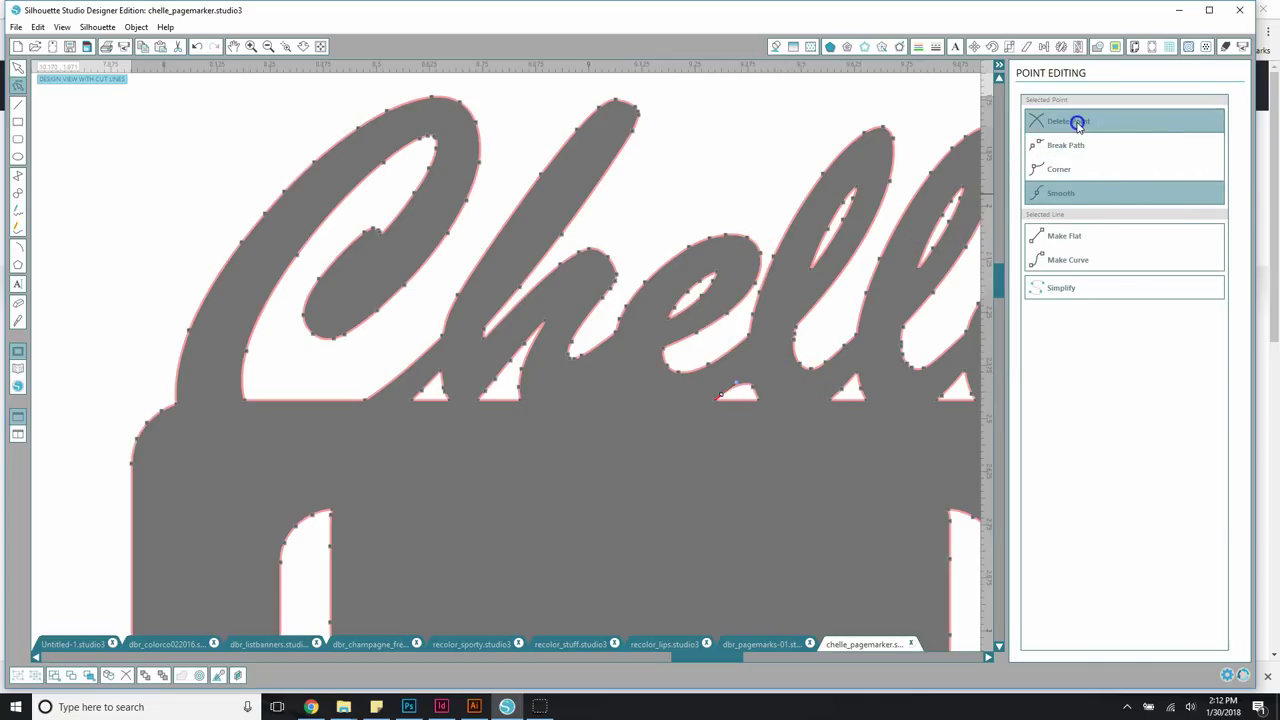
{"action": "left_click", "coordinate": [858, 372]}
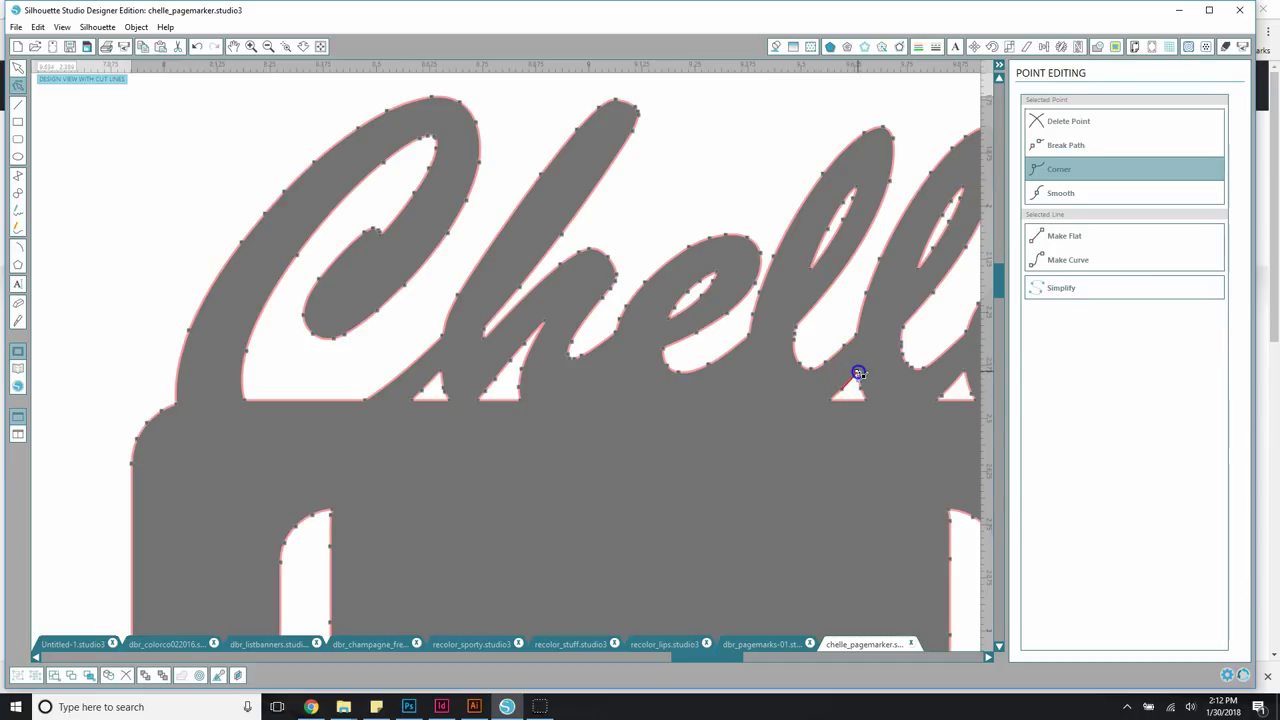
{"action": "left_click", "coordinate": [1058, 121]}
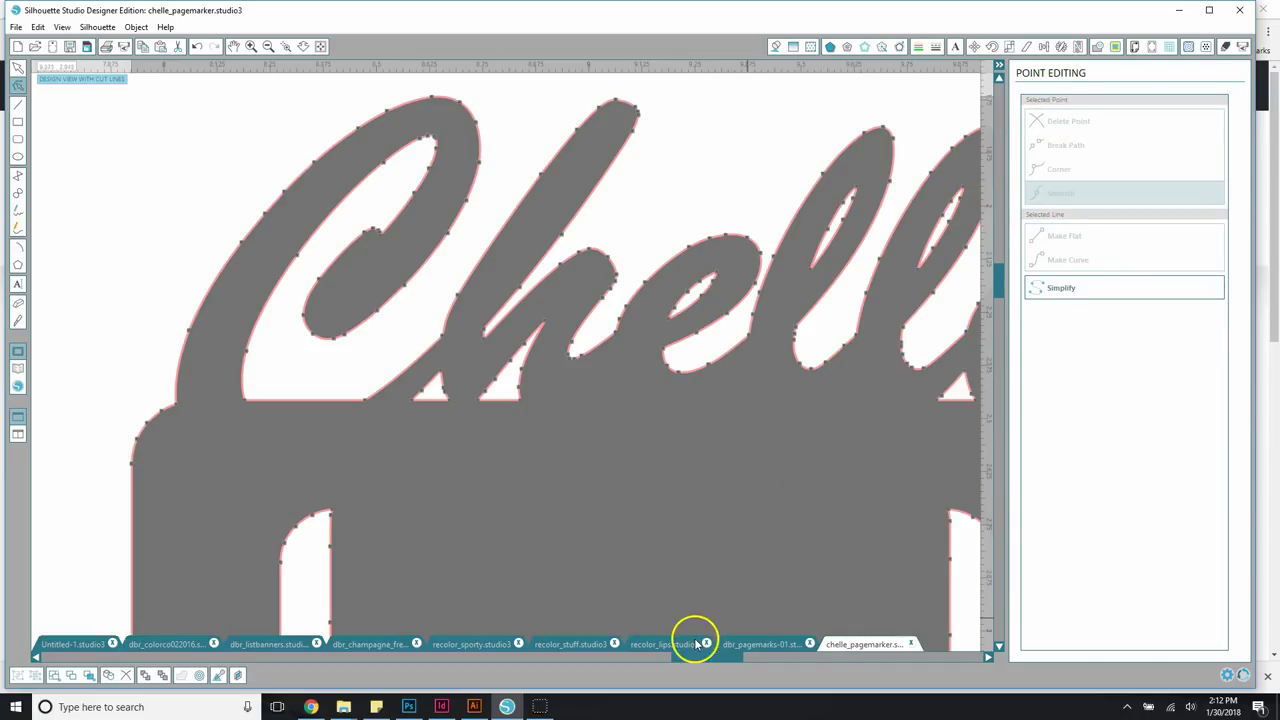
{"action": "left_click_drag", "start_coordinate": [700, 660], "coordinate": [756, 668]}
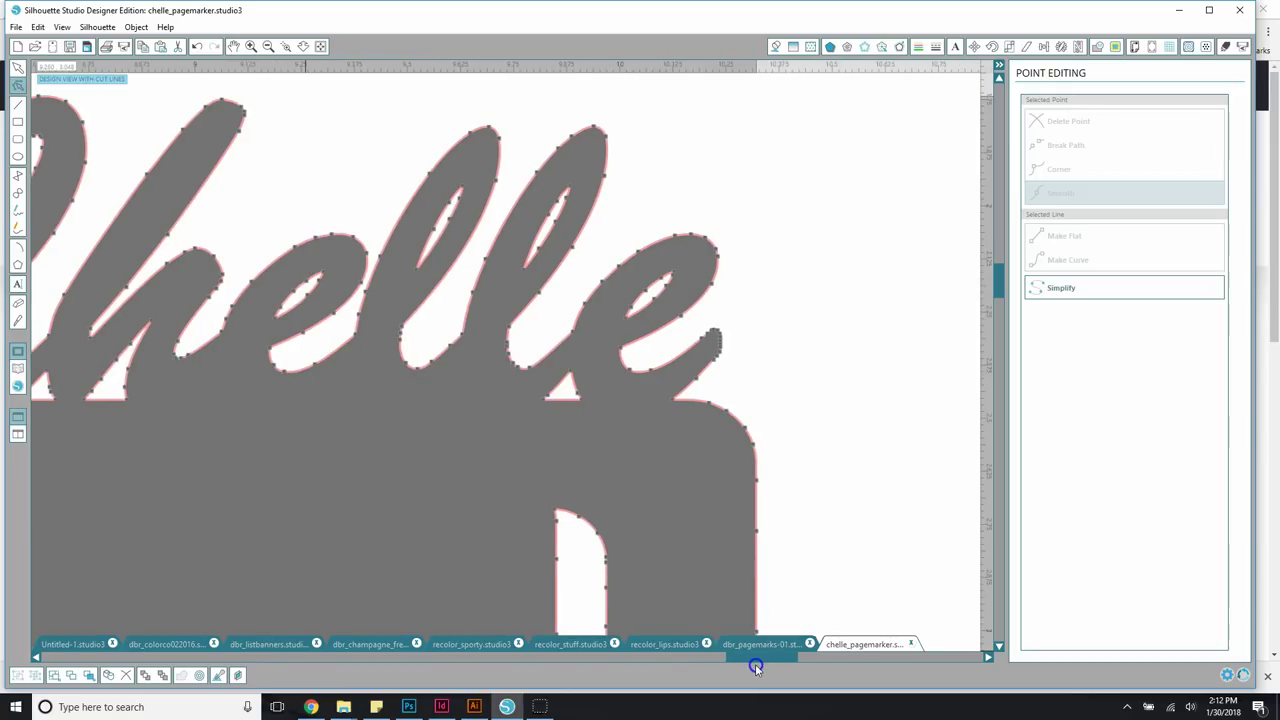
{"action": "left_click", "coordinate": [568, 374]}
{"action": "left_click", "coordinate": [1062, 122]}
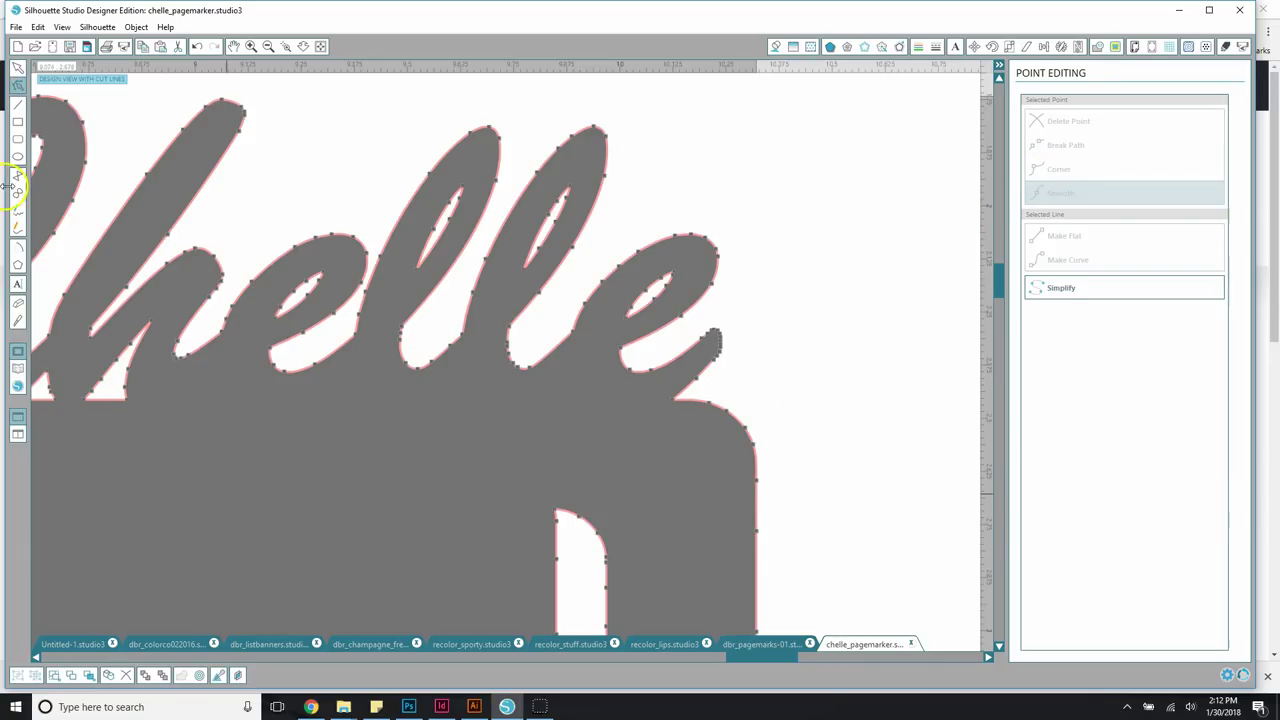
Delete the remaining stray points to smooth the marker's outline
{"action": "left_click", "coordinate": [17, 68]}
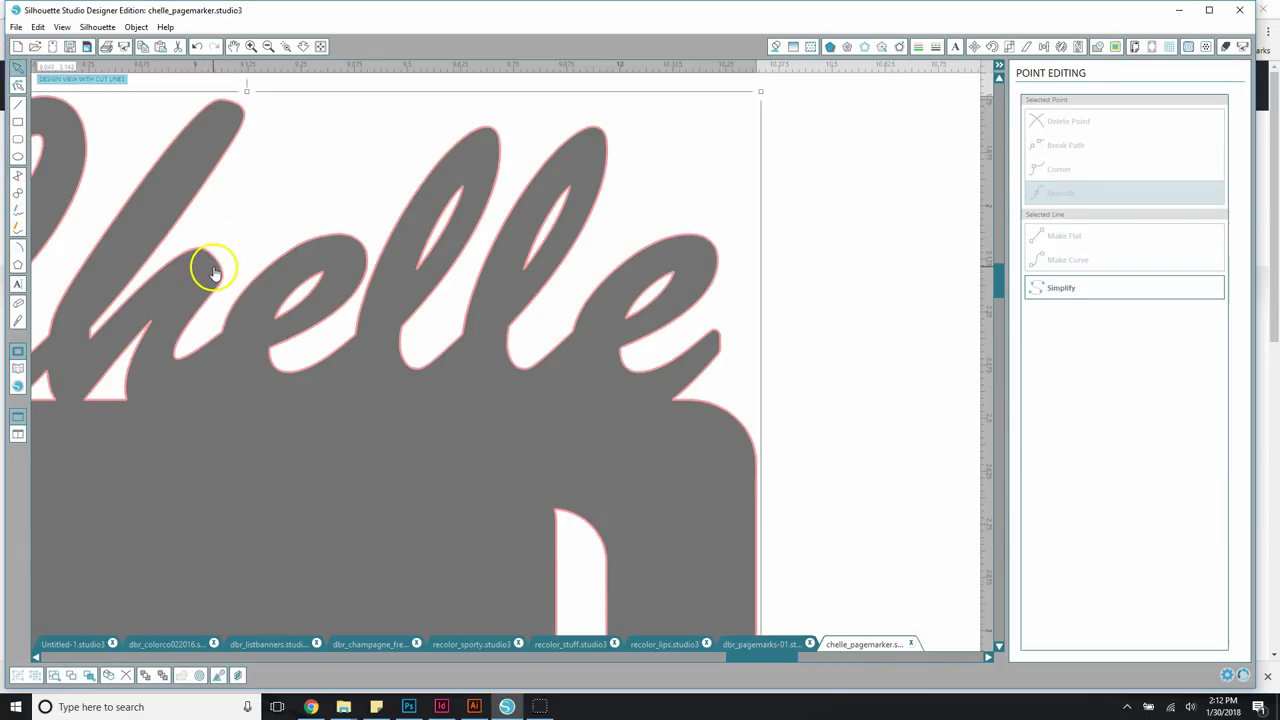
{"action": "scroll", "coordinate": [190, 300], "scroll_direction": "down", "scroll_amount": 2}
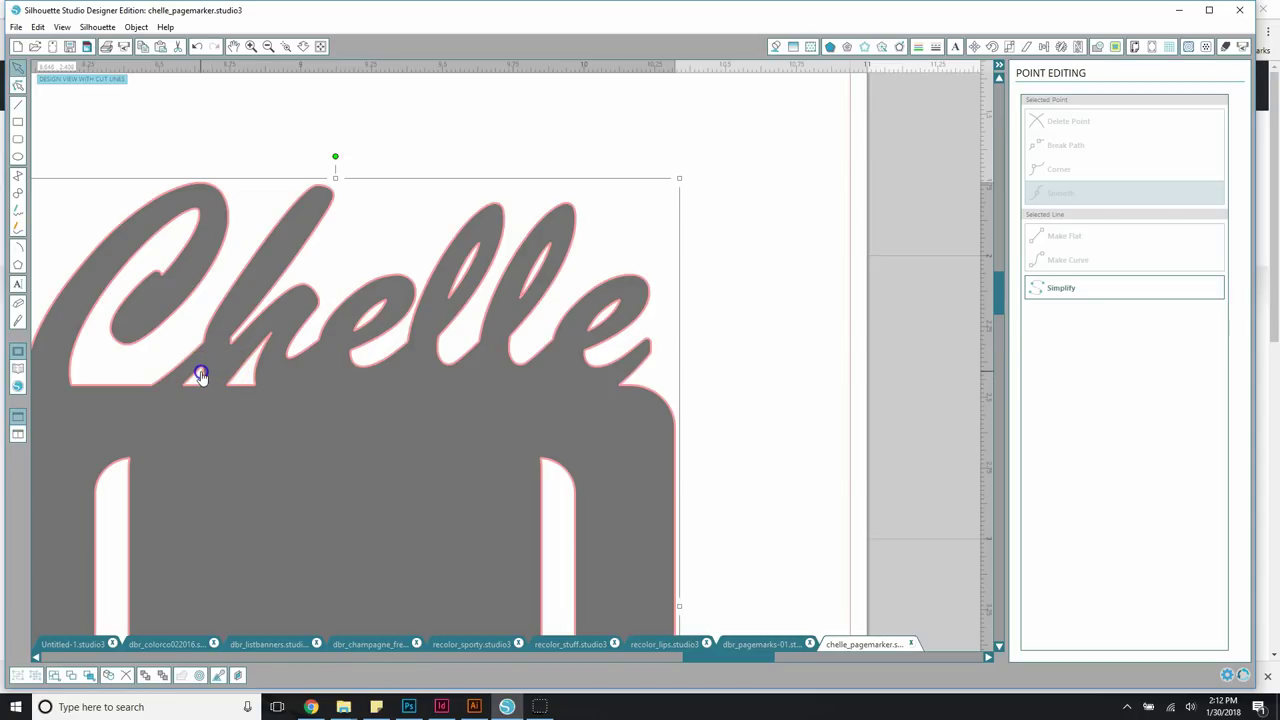
{"action": "left_click", "coordinate": [16, 83]}
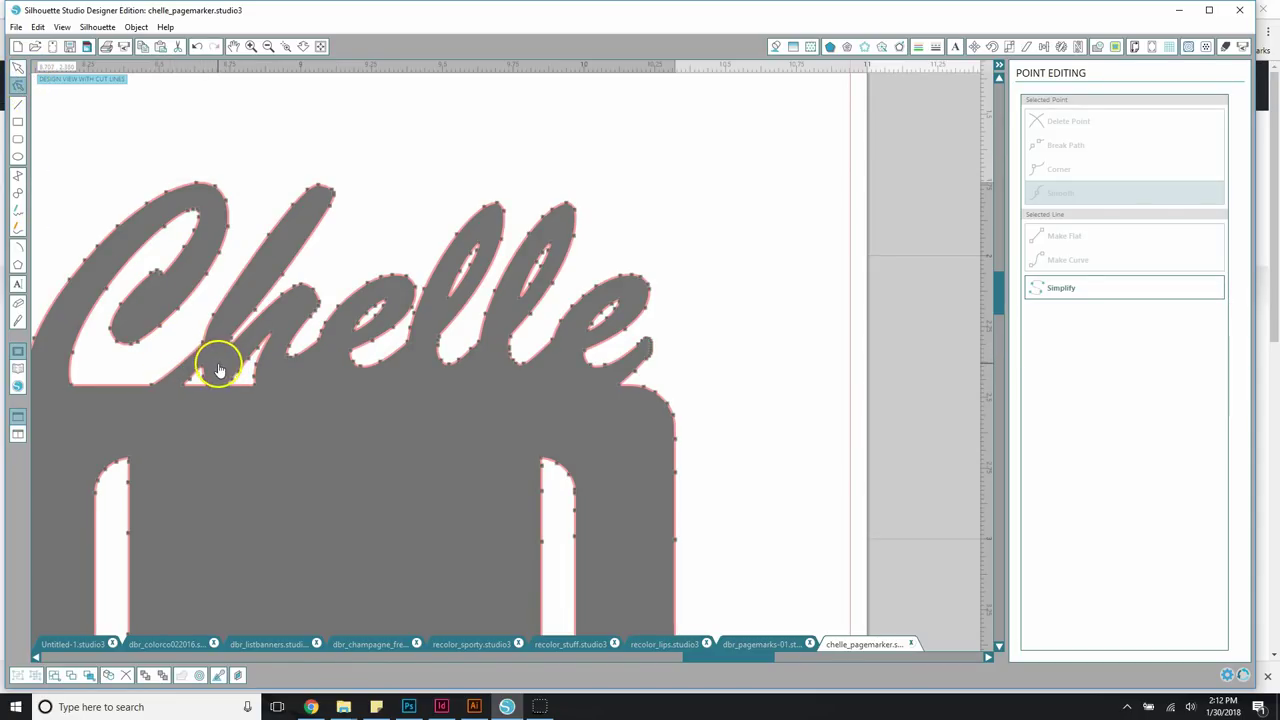
{"action": "left_click", "coordinate": [208, 386]}
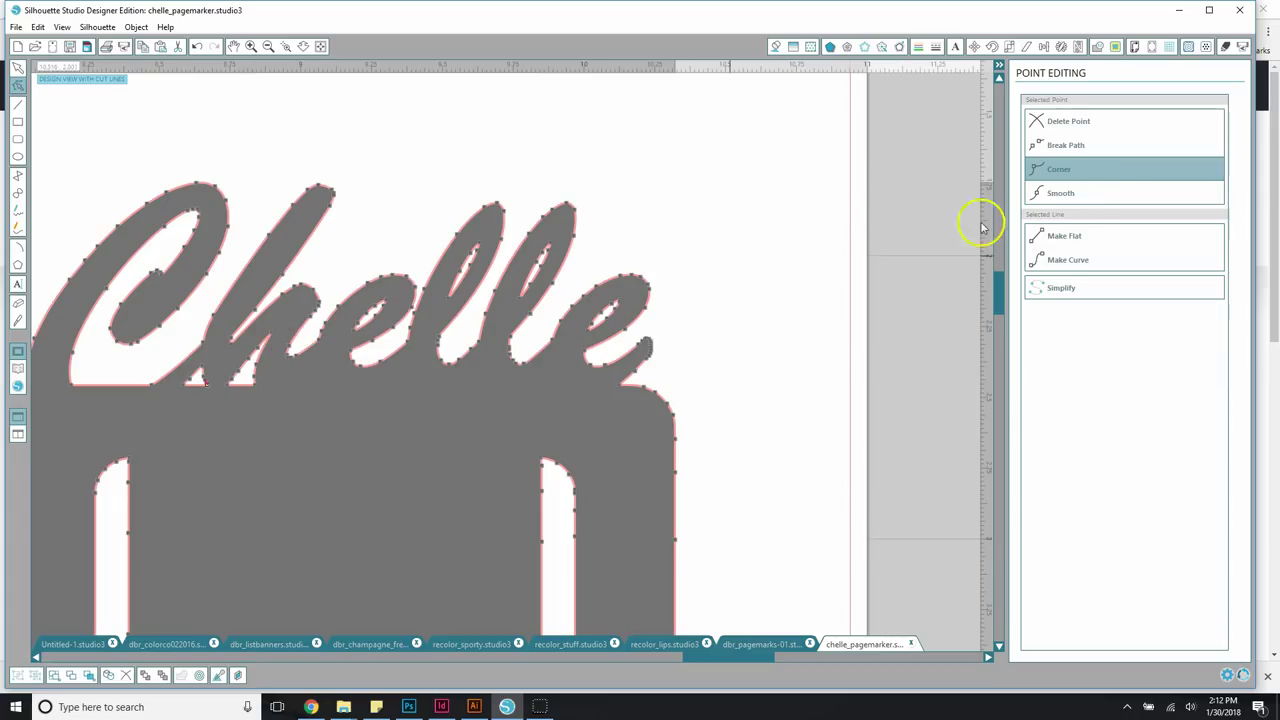
{"action": "left_click", "coordinate": [1116, 120]}
{"action": "left_click", "coordinate": [1116, 120]}
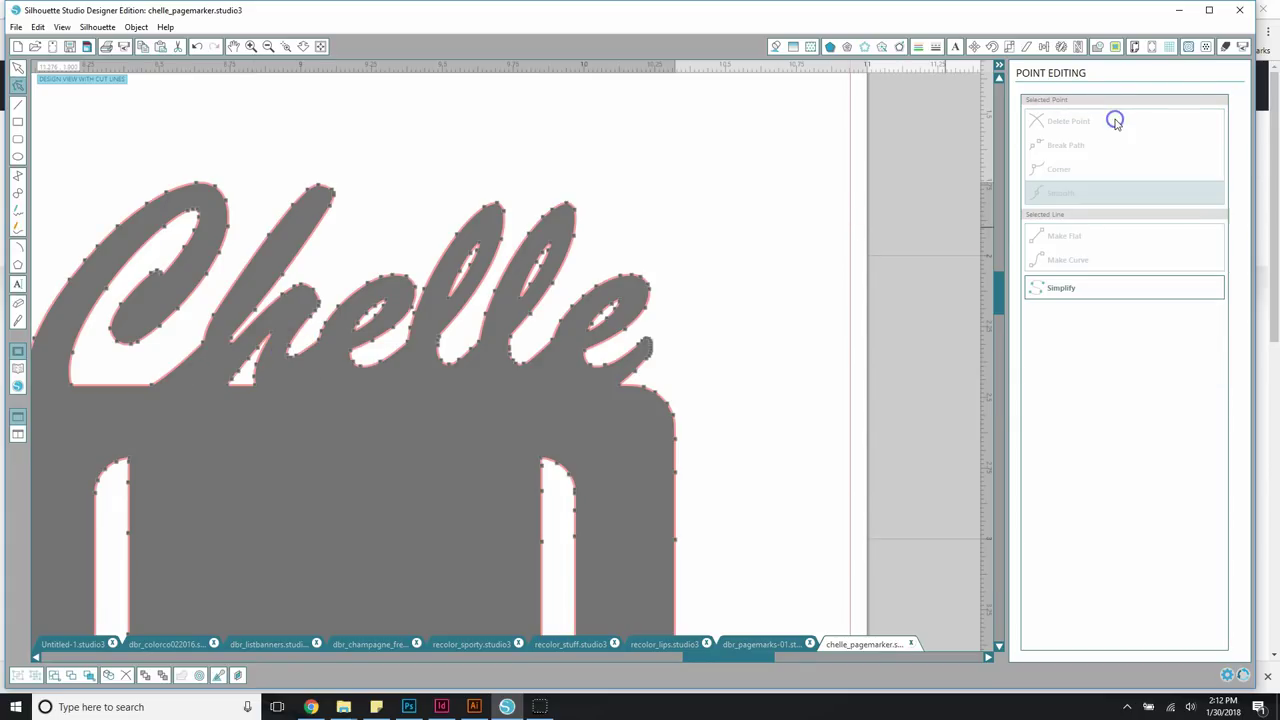
{"action": "scroll", "coordinate": [610, 355], "scroll_direction": "down", "scroll_amount": 2}
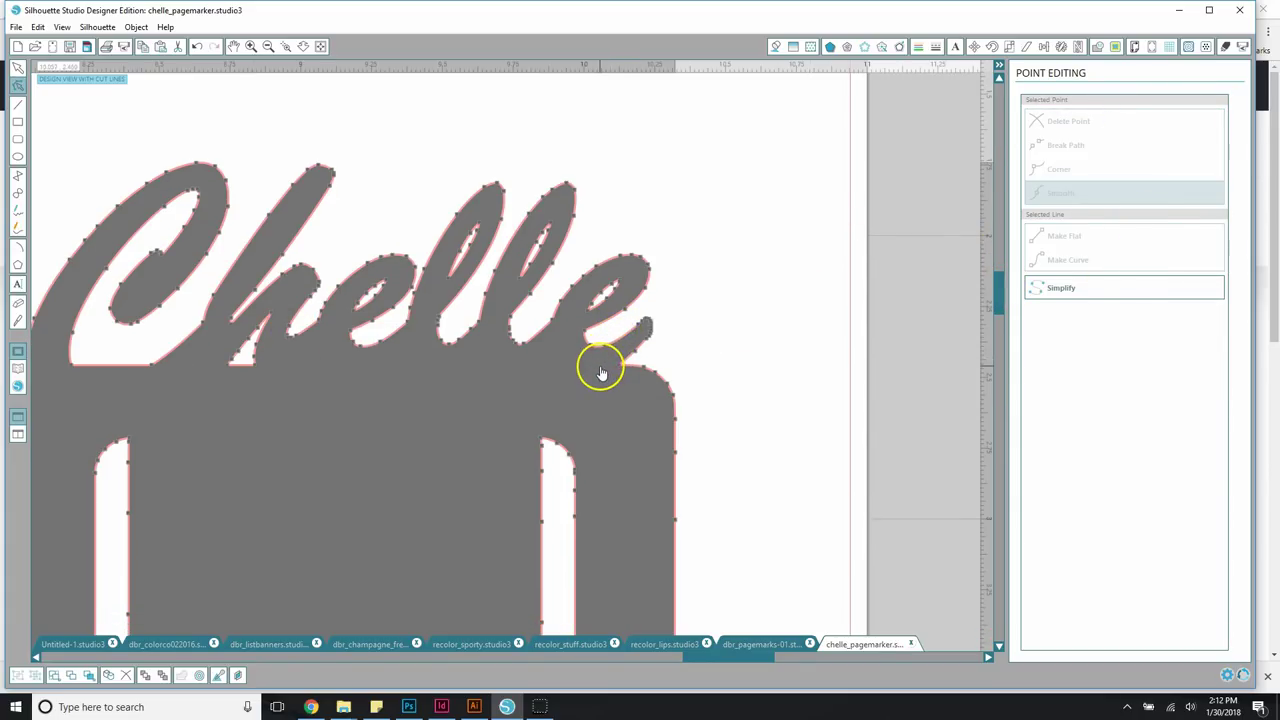
{"action": "scroll", "coordinate": [605, 365], "scroll_direction": "down", "scroll_amount": 3}
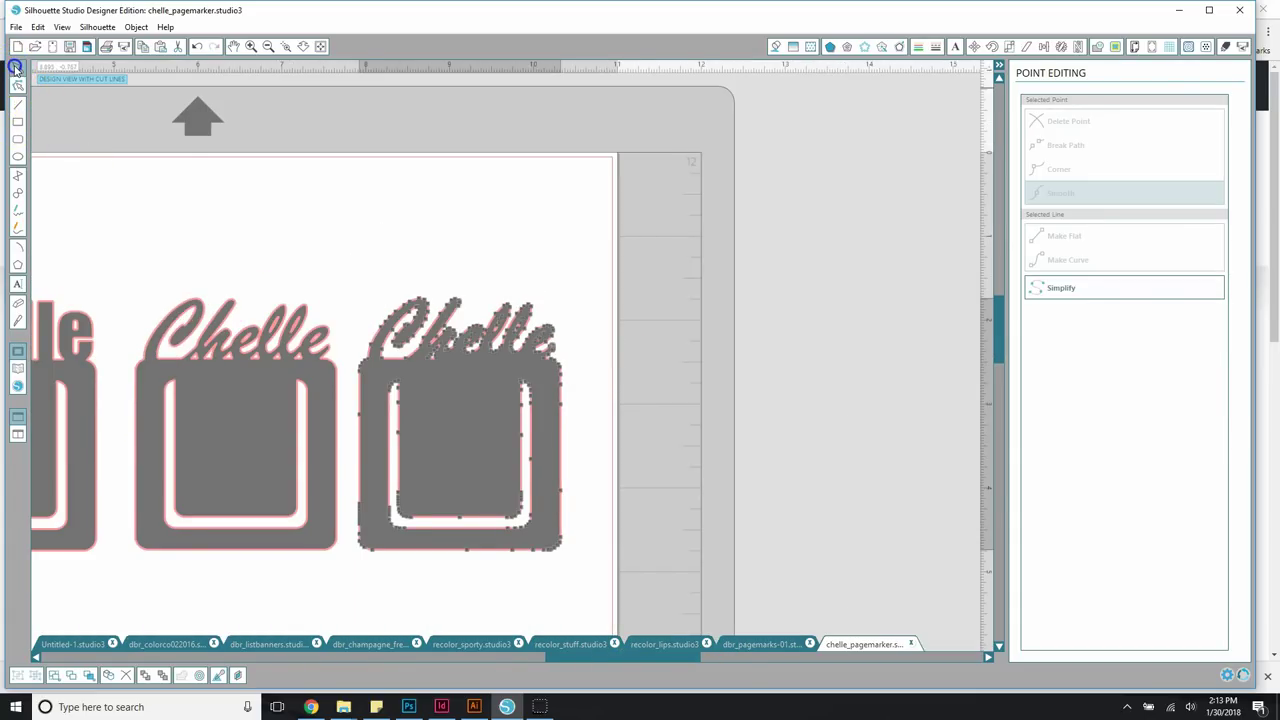
Deselect the edited shape and nudge the right 'Chelle' marker into place
{"action": "left_click", "coordinate": [313, 187]}
{"action": "left_click", "coordinate": [252, 251]}
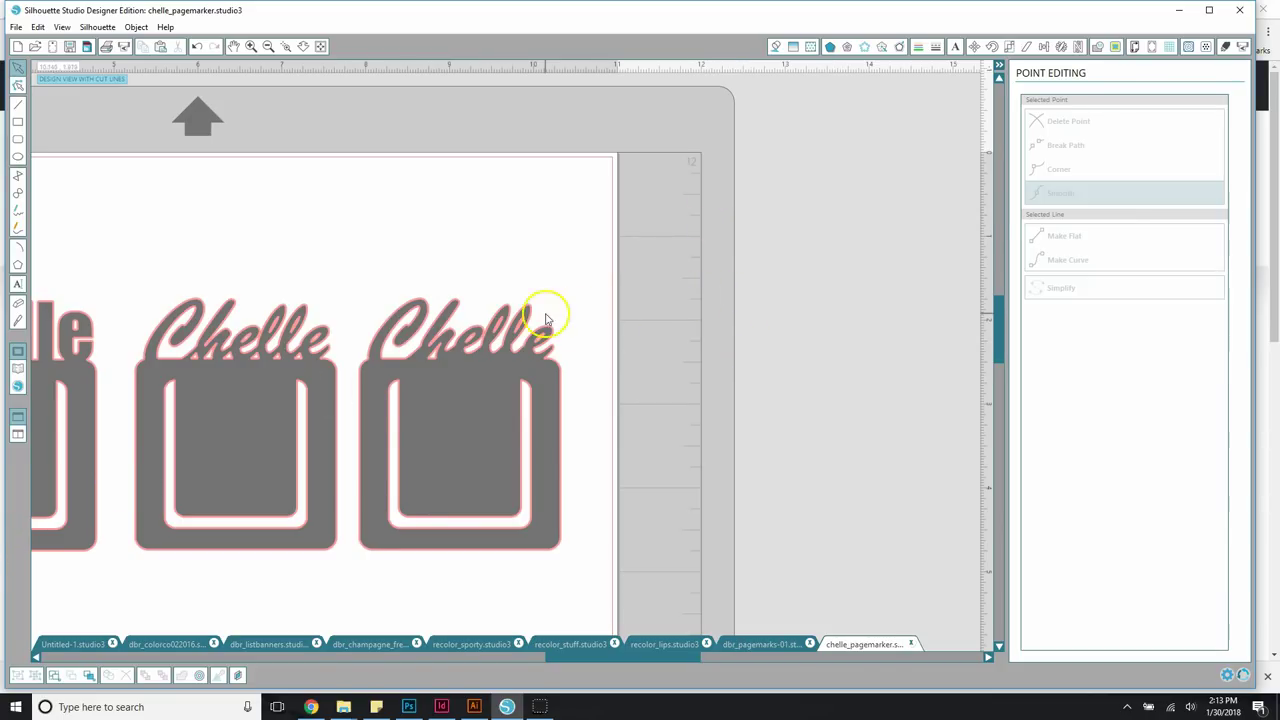
{"action": "mouse_move", "coordinate": [380, 343]}
{"action": "left_mouse_down"}
{"action": "mouse_move", "coordinate": [414, 297]}
{"action": "mouse_move", "coordinate": [371, 346]}
{"action": "left_mouse_up"}
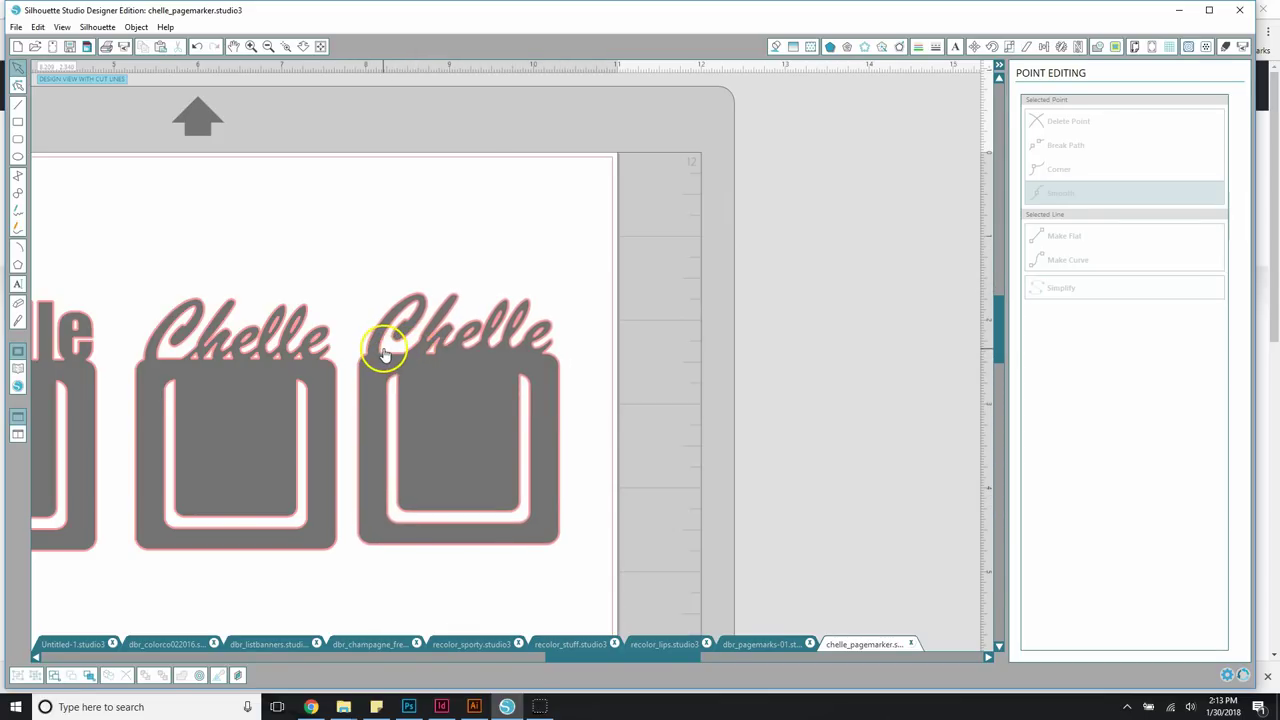
{"action": "left_click_drag", "start_coordinate": [651, 658], "coordinate": [570, 655]}
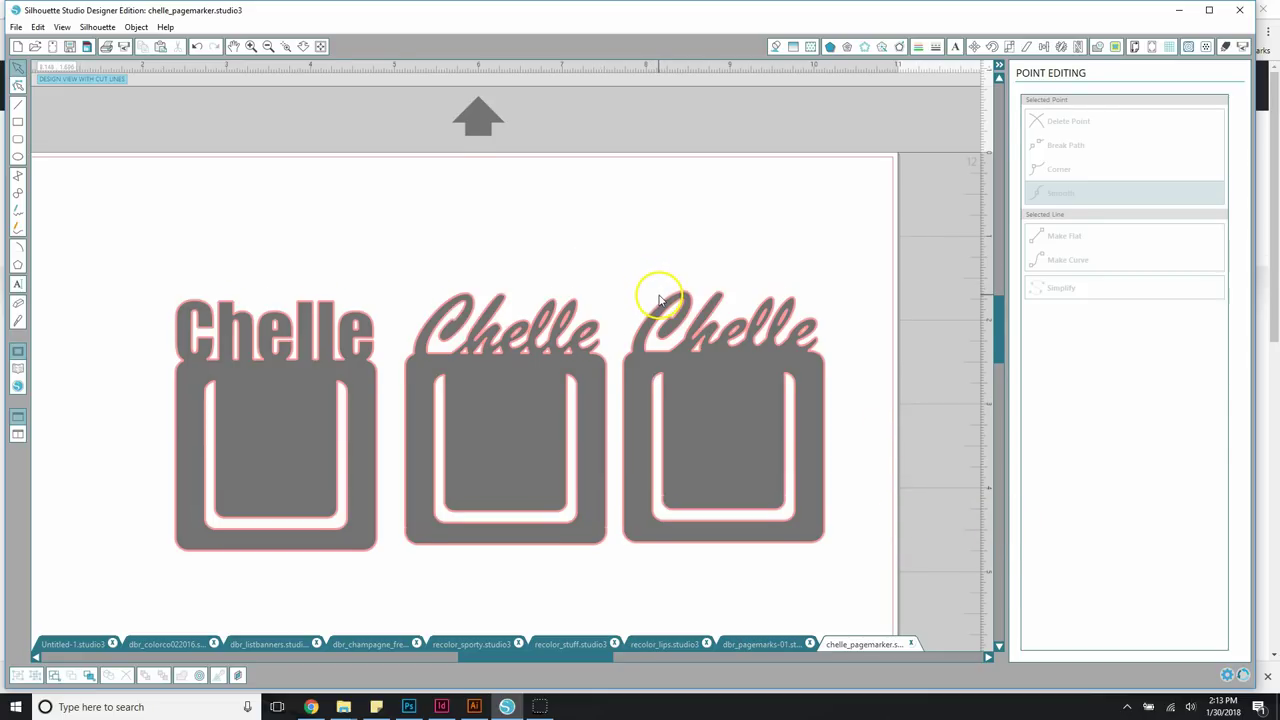
{"action": "scroll", "coordinate": [659, 299], "scroll_direction": "down", "scroll_amount": 1}
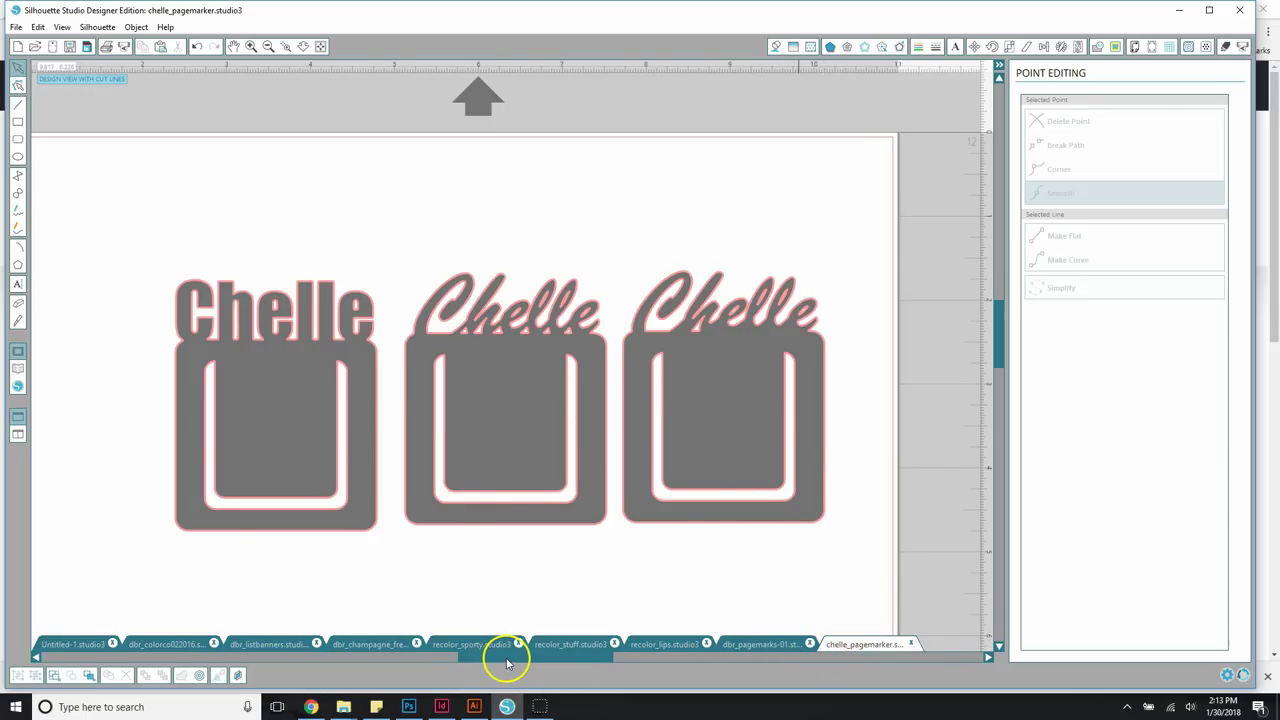
Place a copy of the plain square marker below the 'Chelle' markers, then switch to recolor_stuff.studio3
{"action": "left_click_drag", "start_coordinate": [507, 660], "coordinate": [437, 660]}
{"action": "left_click", "coordinate": [70, 277]}
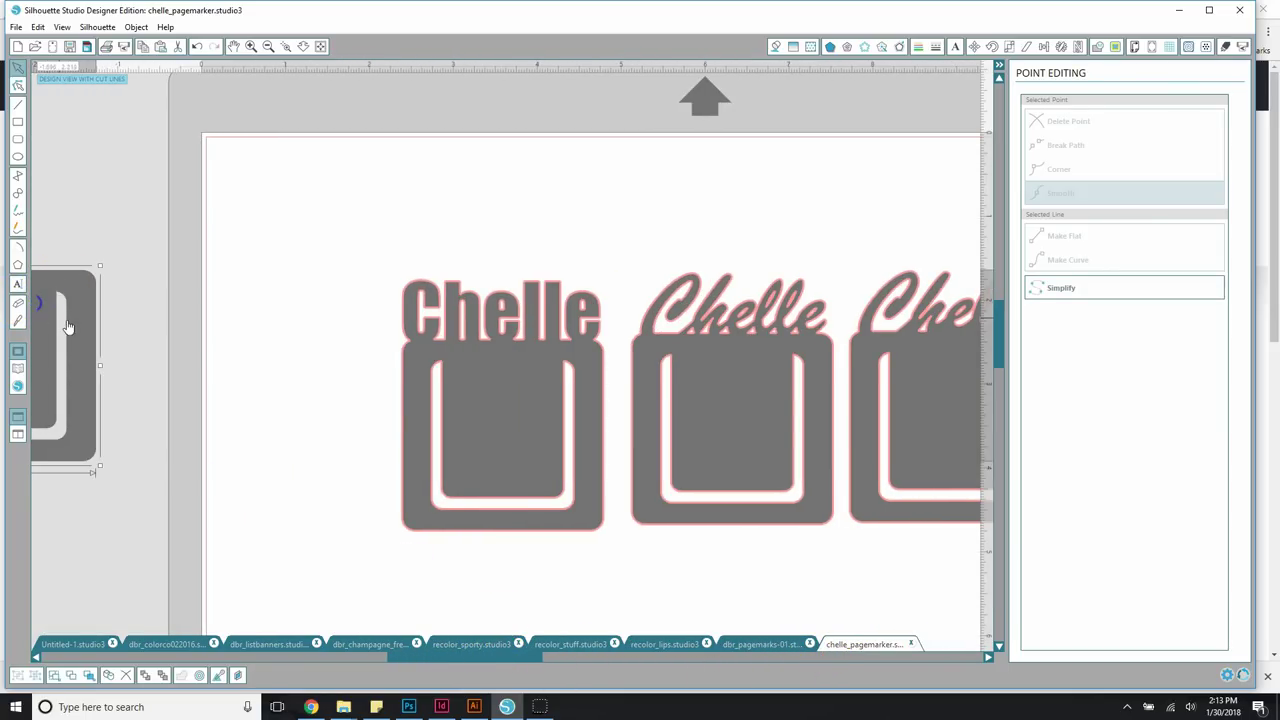
{"action": "key", "text": "k"}
{"action": "key", "text": "ctrl+v"}
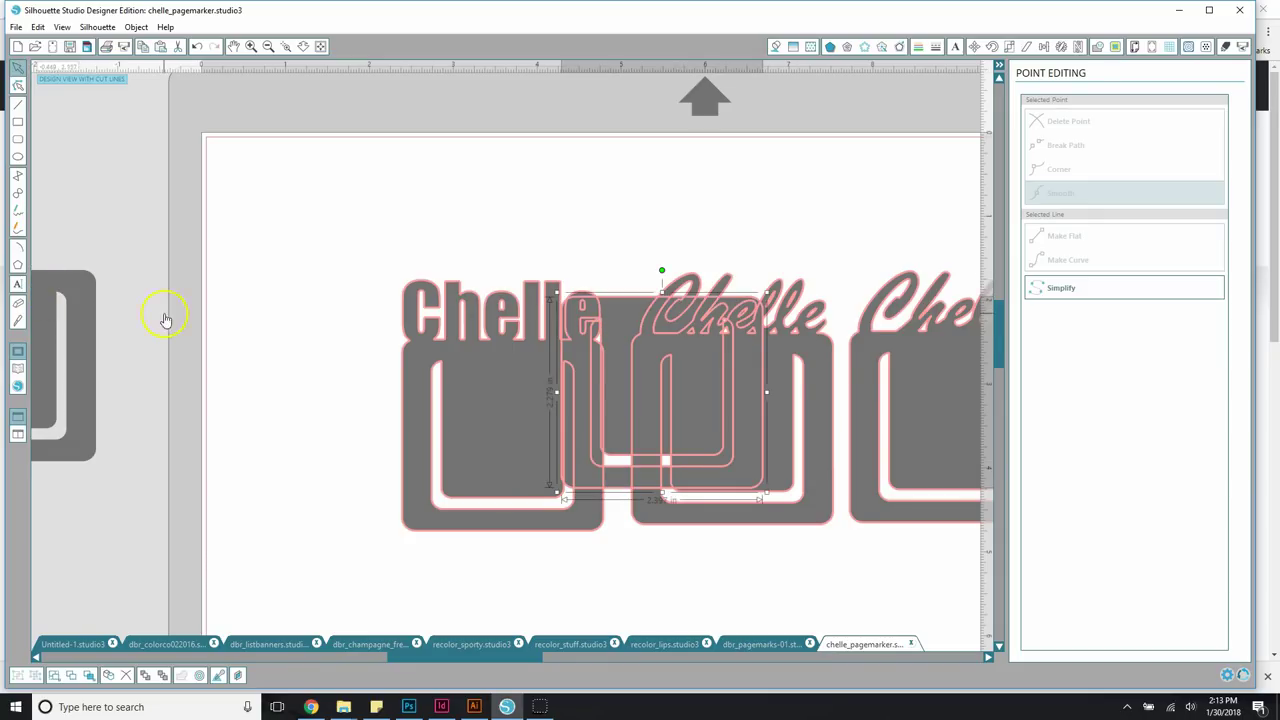
{"action": "mouse_move", "coordinate": [731, 343]}
{"action": "left_mouse_down"}
{"action": "mouse_move", "coordinate": [480, 329]}
{"action": "mouse_move", "coordinate": [355, 425]}
{"action": "left_mouse_up"}
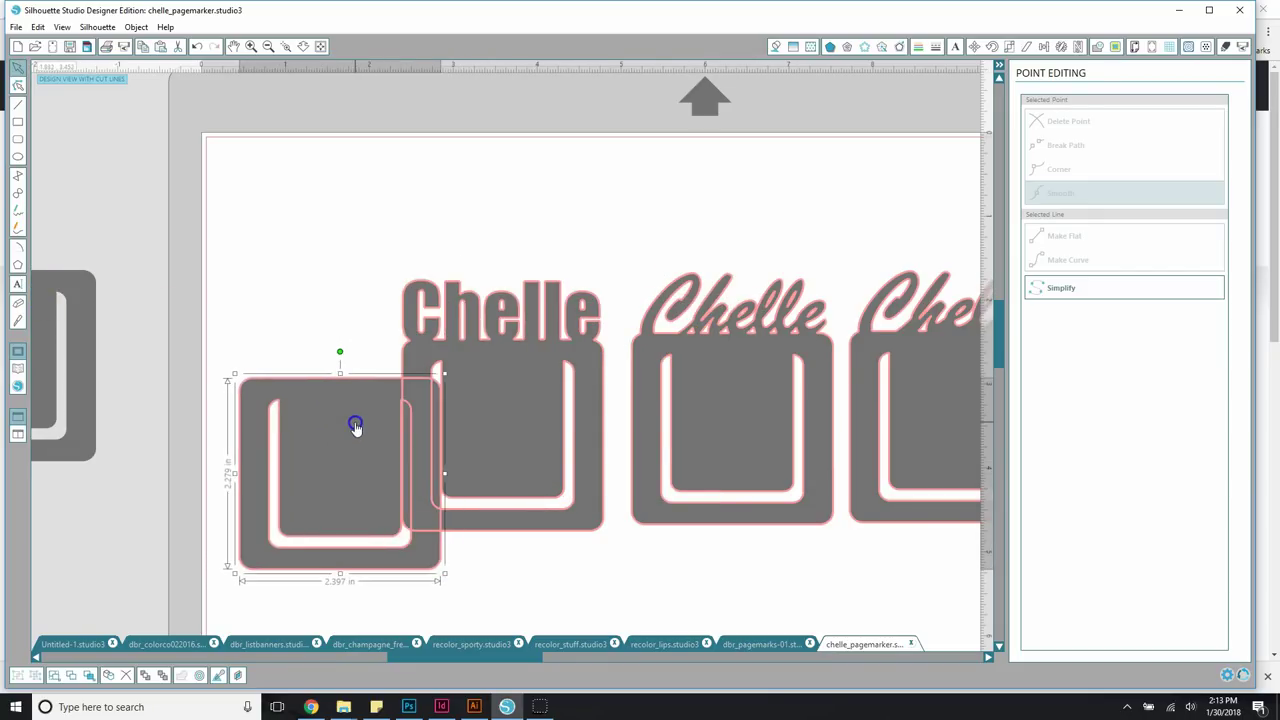
{"action": "left_click", "coordinate": [716, 366]}
{"action": "left_click", "coordinate": [570, 644]}
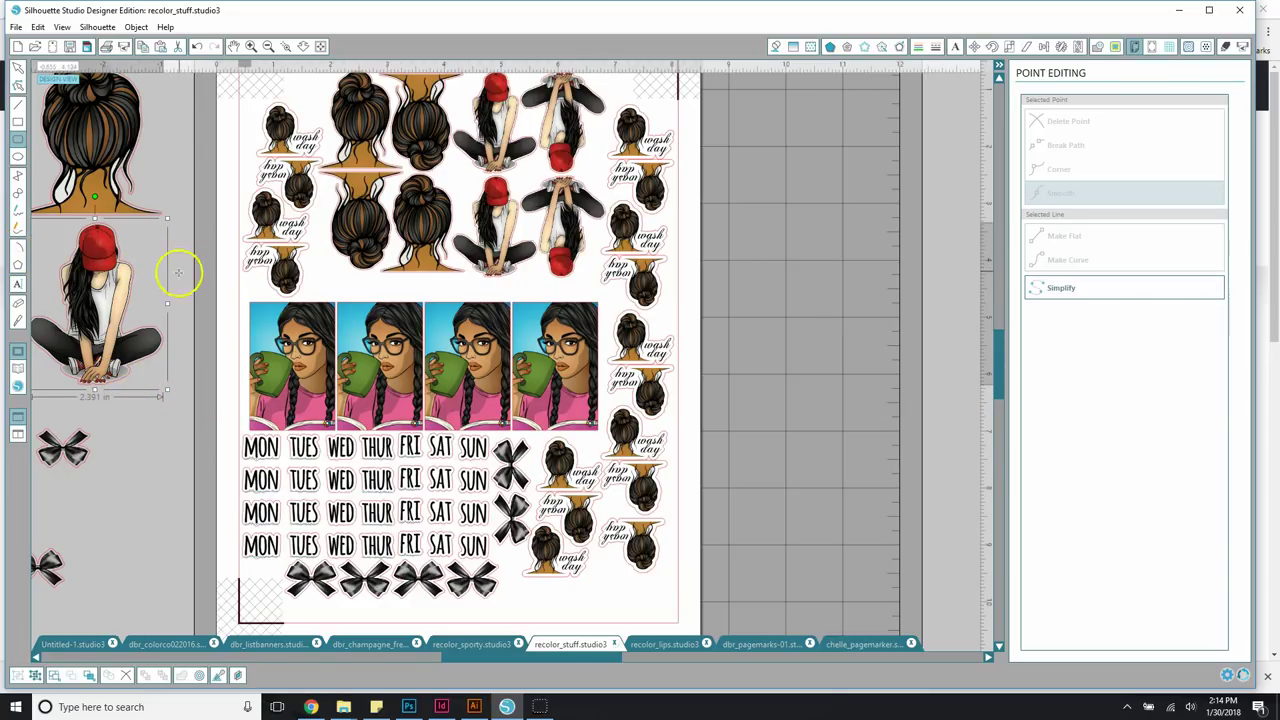
Select the red-cap girl image on the recolor_stuff sticker sheet
{"action": "left_click", "coordinate": [115, 150]}
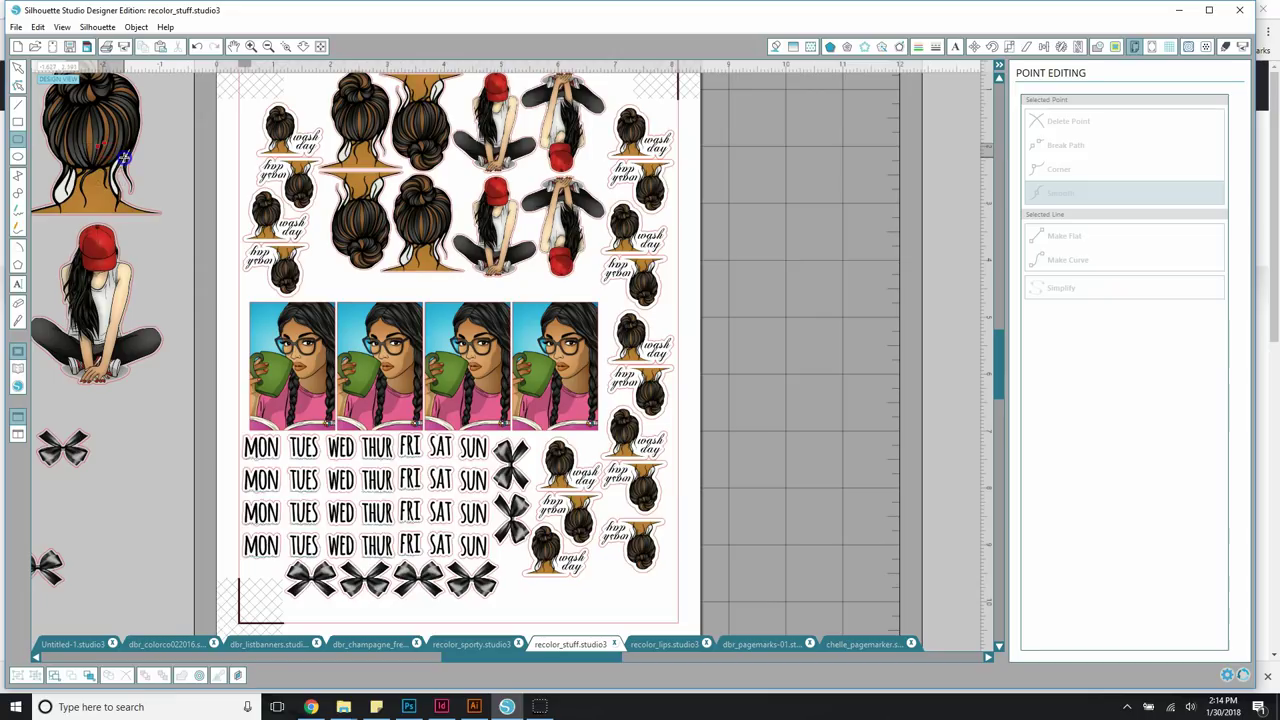
{"action": "left_click", "coordinate": [17, 67]}
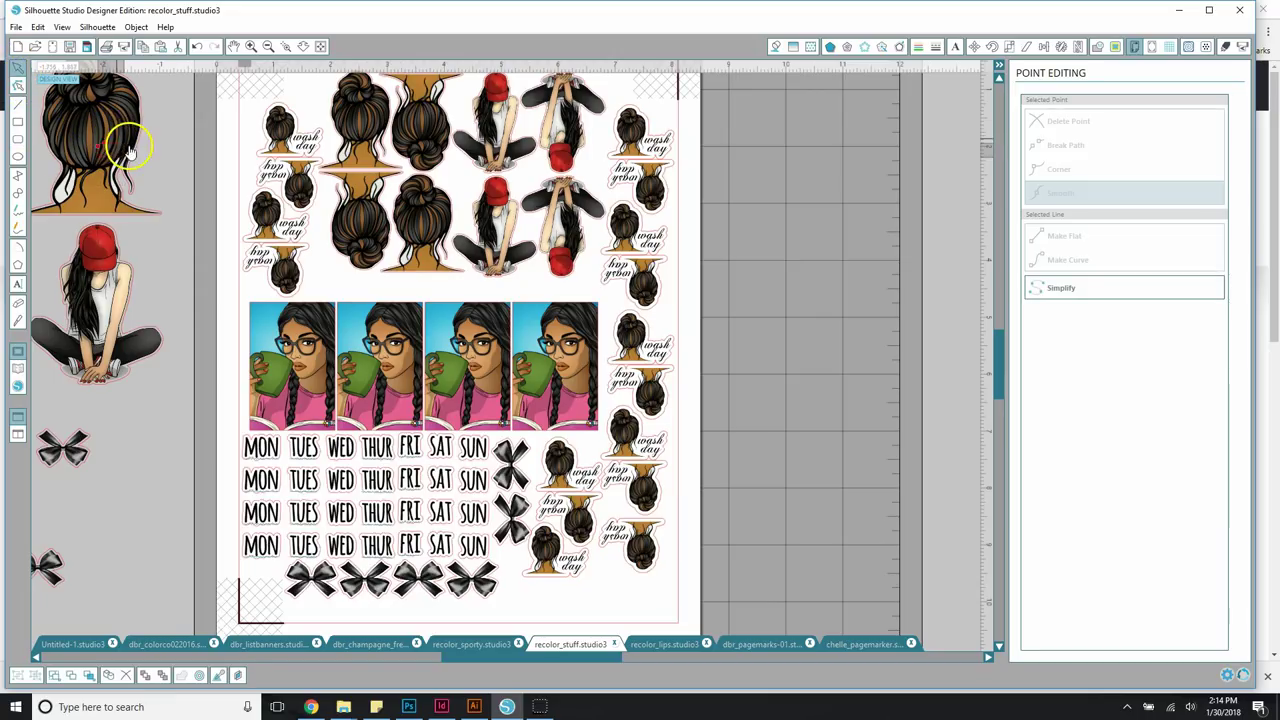
{"action": "left_click", "coordinate": [138, 155]}
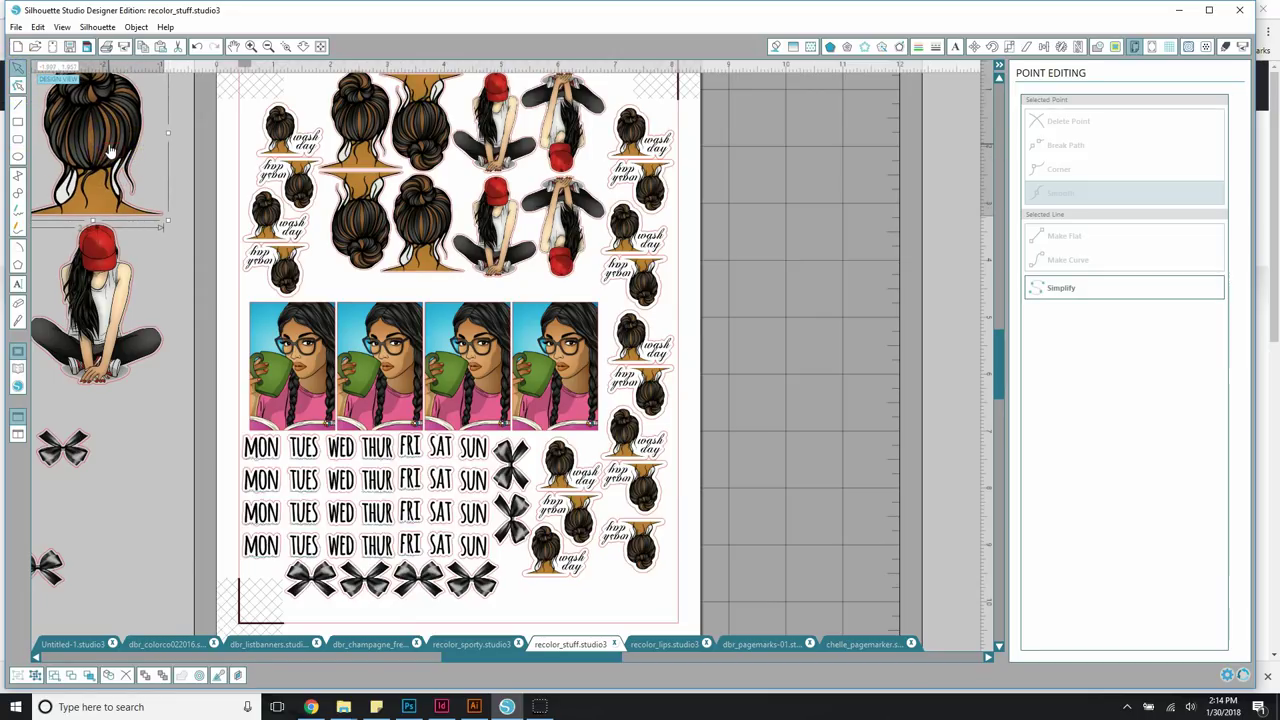
{"action": "left_click", "coordinate": [104, 253]}
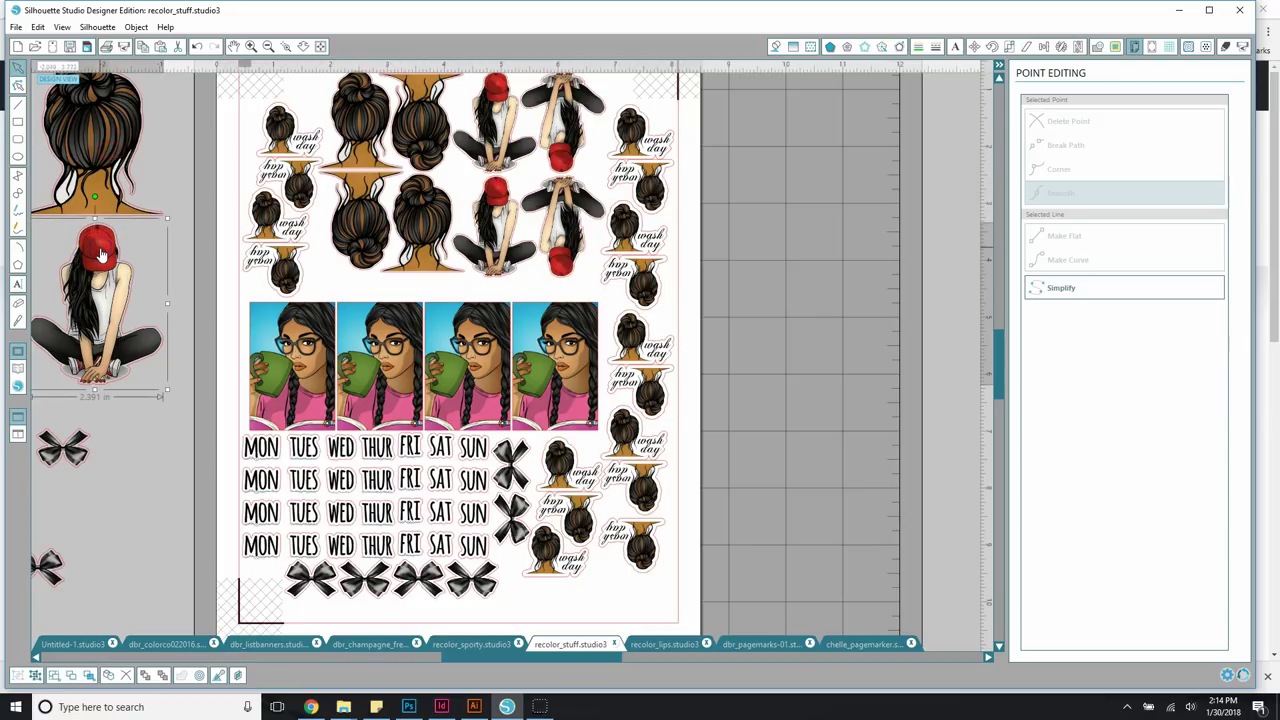
{"action": "mouse_move", "coordinate": [104, 253]}
{"action": "left_mouse_down"}
{"action": "mouse_move", "coordinate": [135, 265]}
{"action": "mouse_move", "coordinate": [103, 252]}
{"action": "left_mouse_up"}
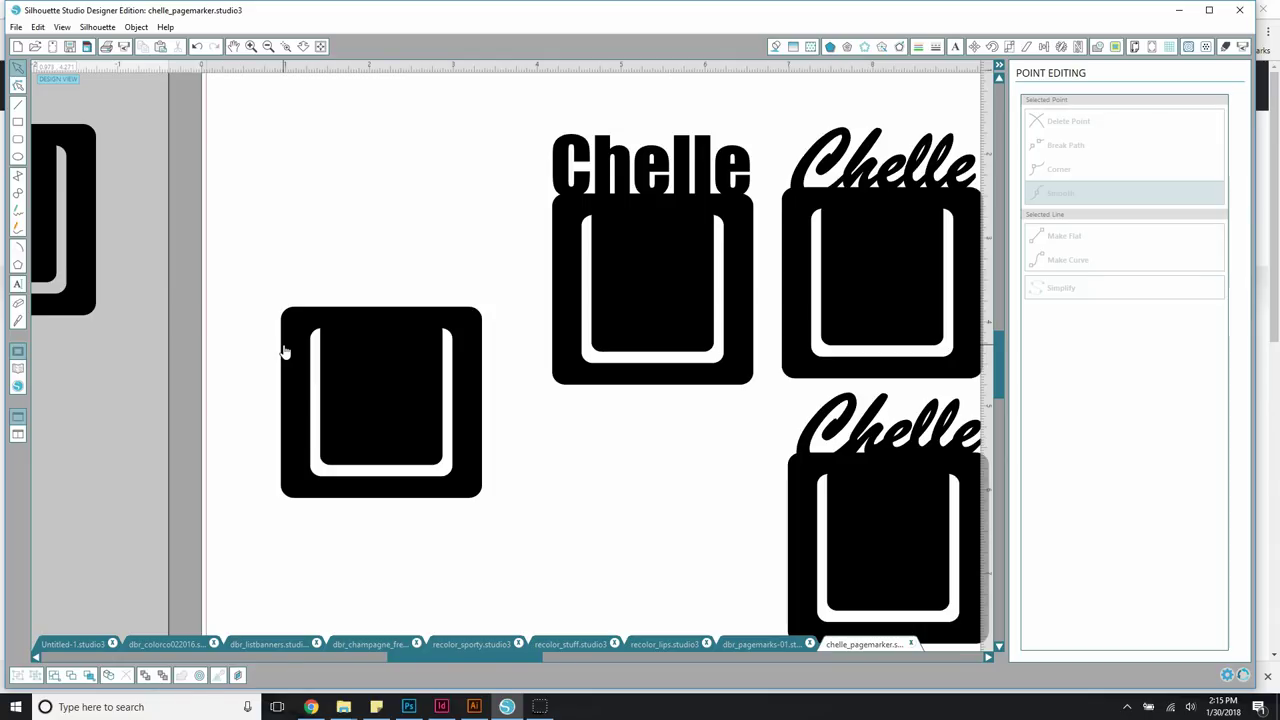
Paste the red-cap girl image and position it on top of the plain square marker
{"action": "left_click", "coordinate": [344, 355]}
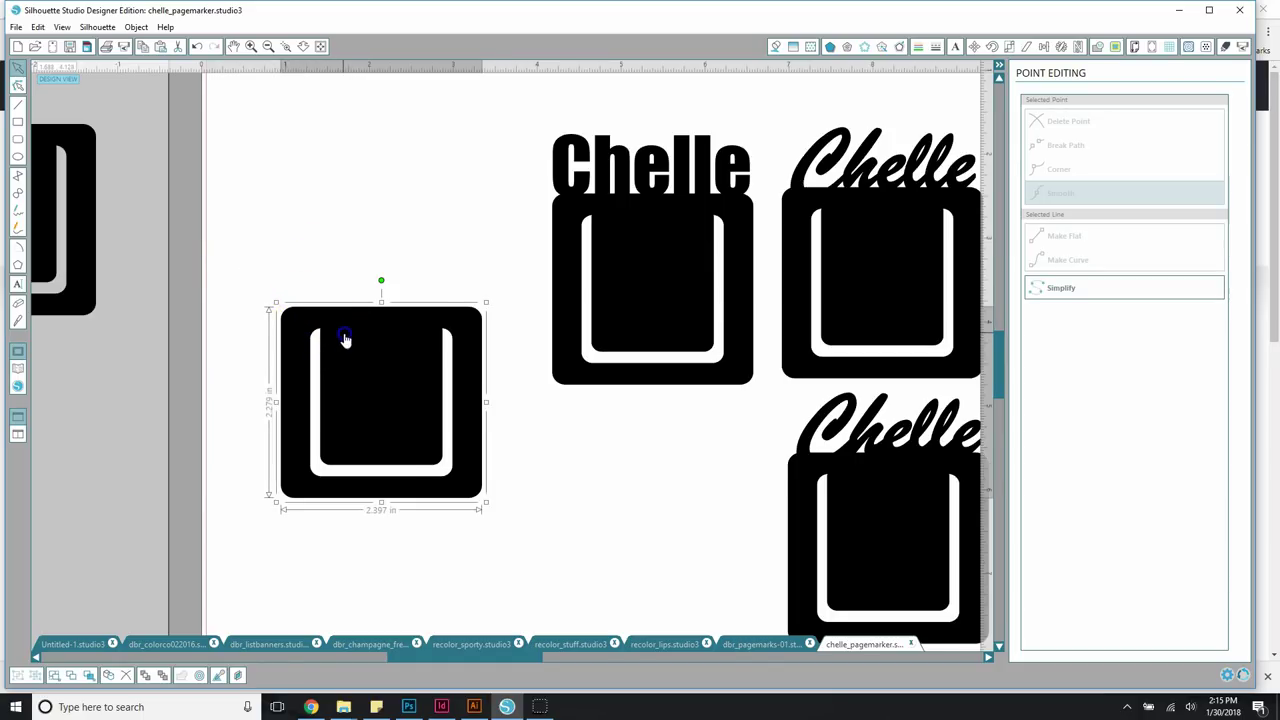
{"action": "left_click_drag", "start_coordinate": [340, 337], "coordinate": [356, 354]}
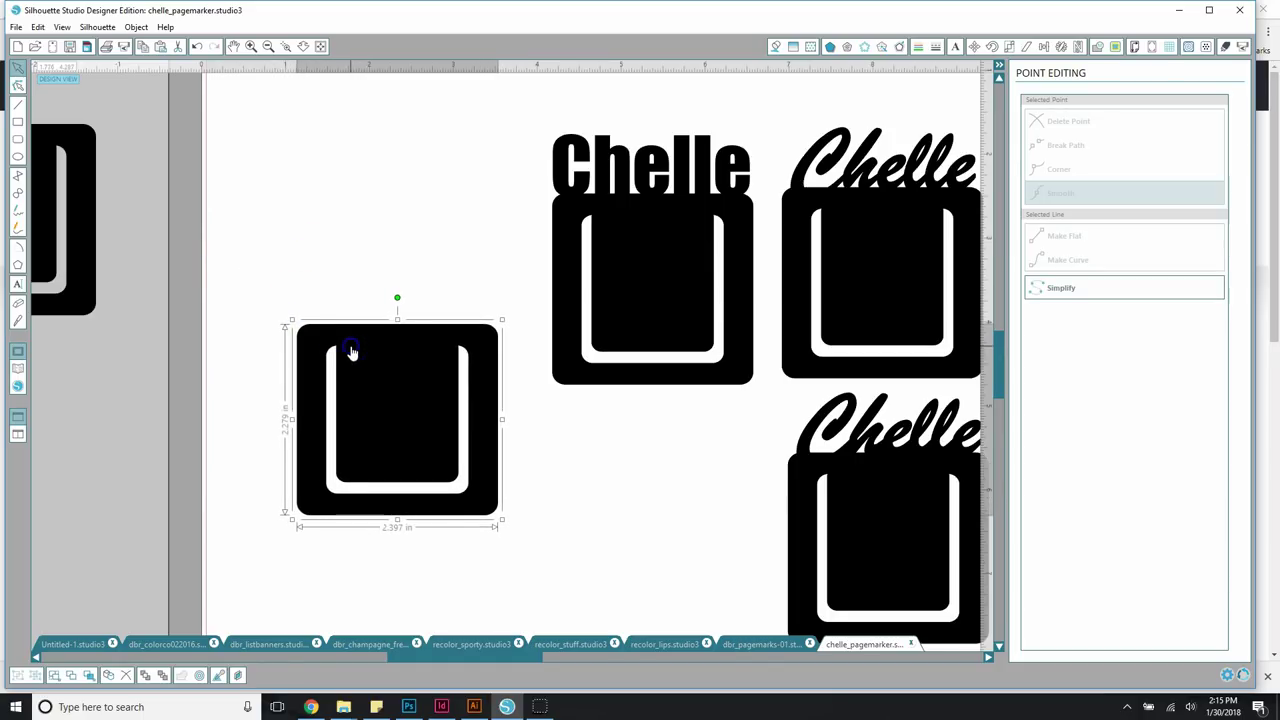
{"action": "key", "text": "ctrl+v"}
{"action": "mouse_move", "coordinate": [719, 482]}
{"action": "left_mouse_down"}
{"action": "mouse_move", "coordinate": [497, 378]}
{"action": "mouse_move", "coordinate": [429, 331]}
{"action": "left_mouse_up"}
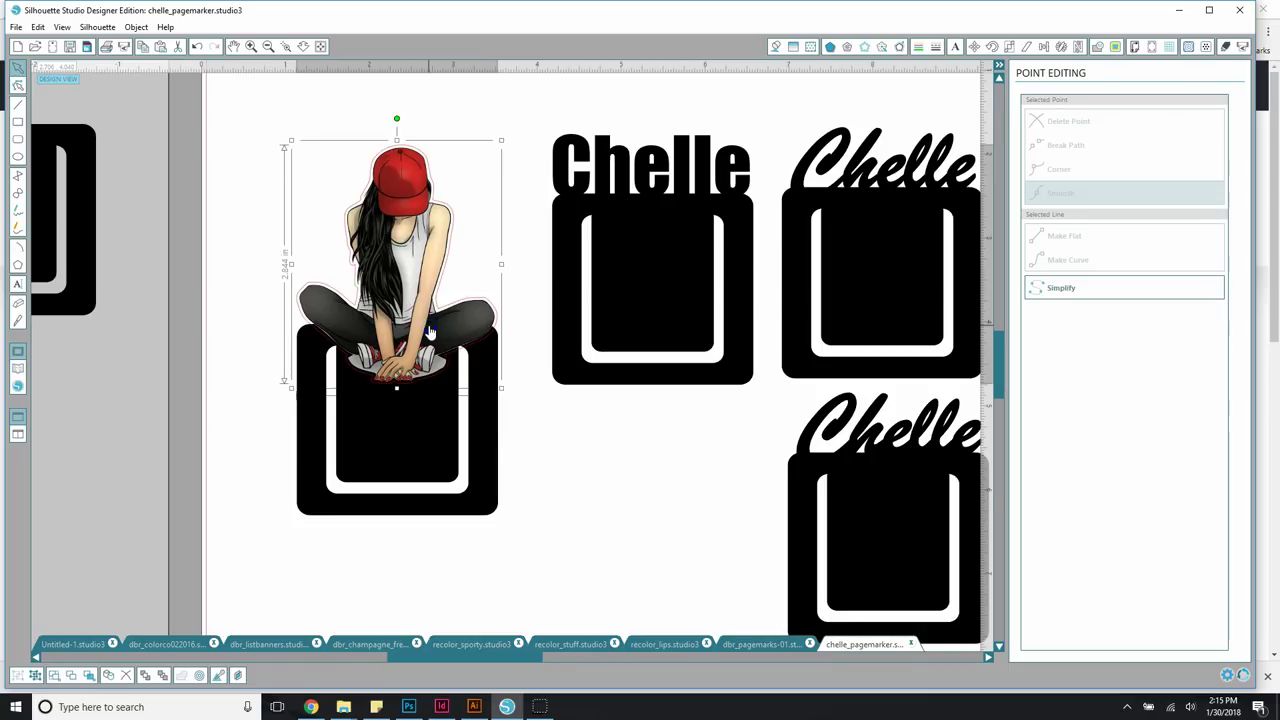
{"action": "left_click_drag", "start_coordinate": [431, 332], "coordinate": [429, 329]}
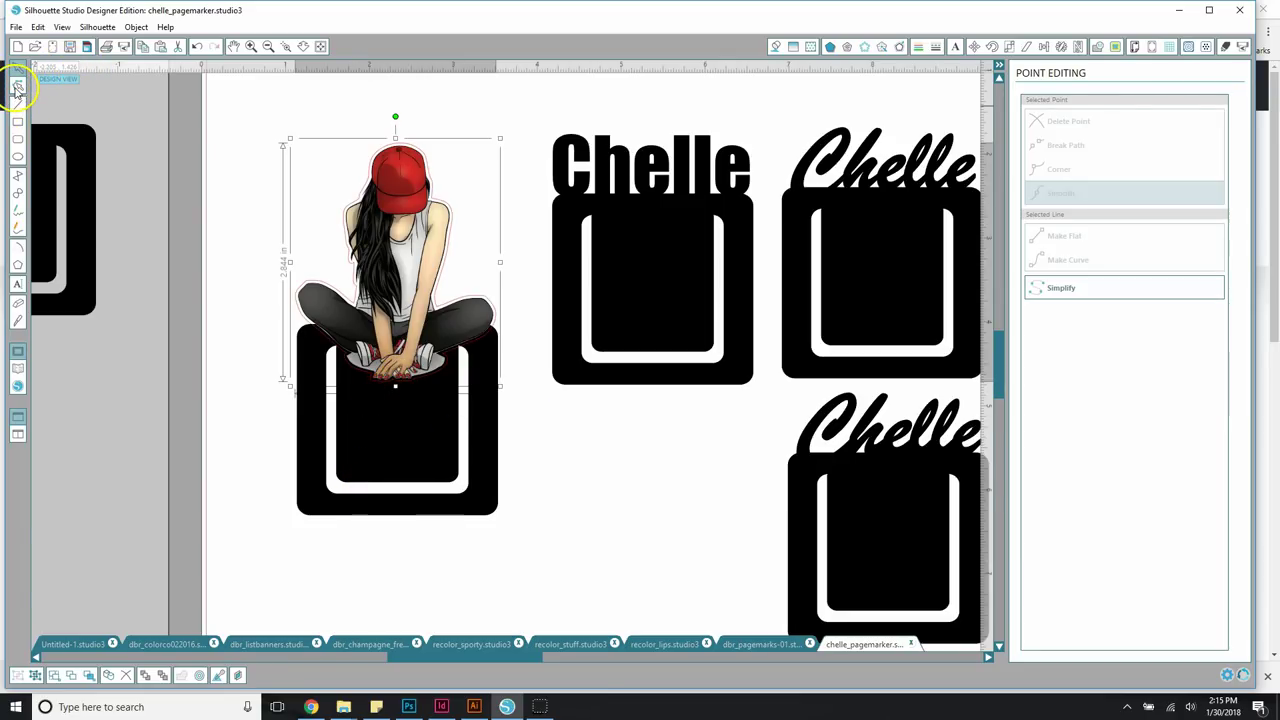
{"action": "left_click", "coordinate": [391, 428]}
Clear the square's black fill and try light and darker preset grey fills
{"action": "left_click", "coordinate": [779, 47]}
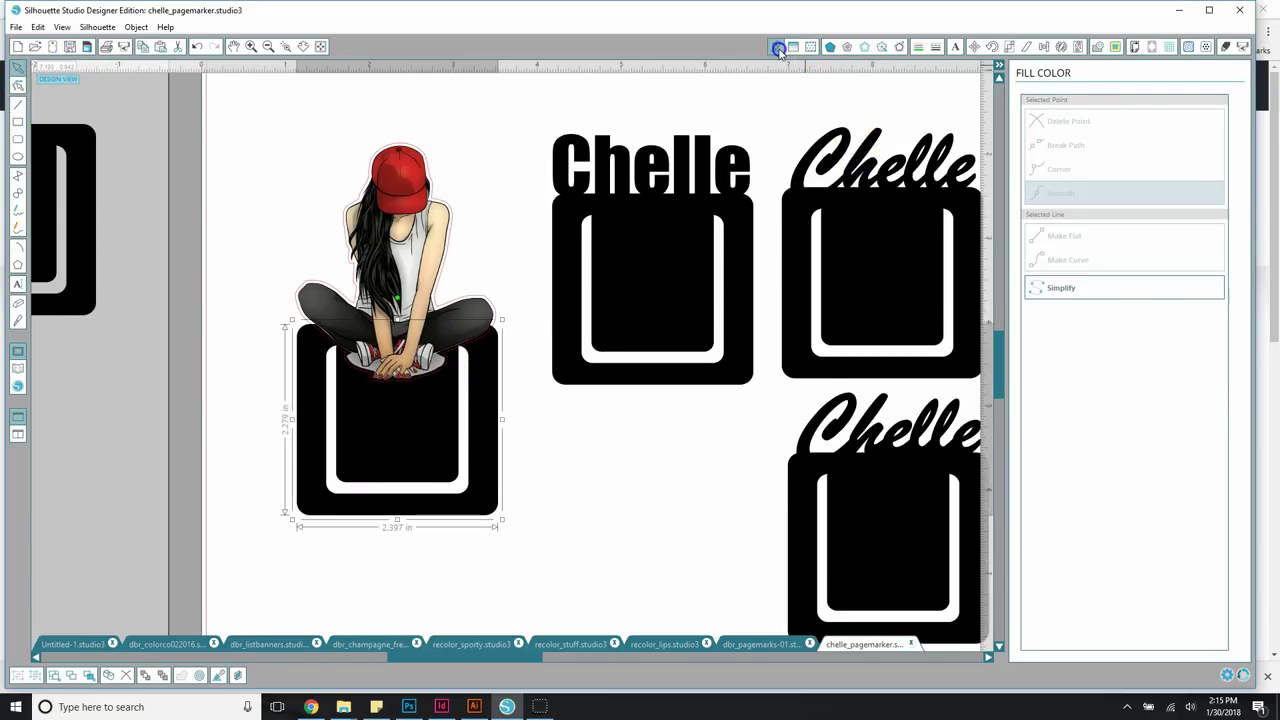
{"action": "left_click", "coordinate": [1035, 125]}
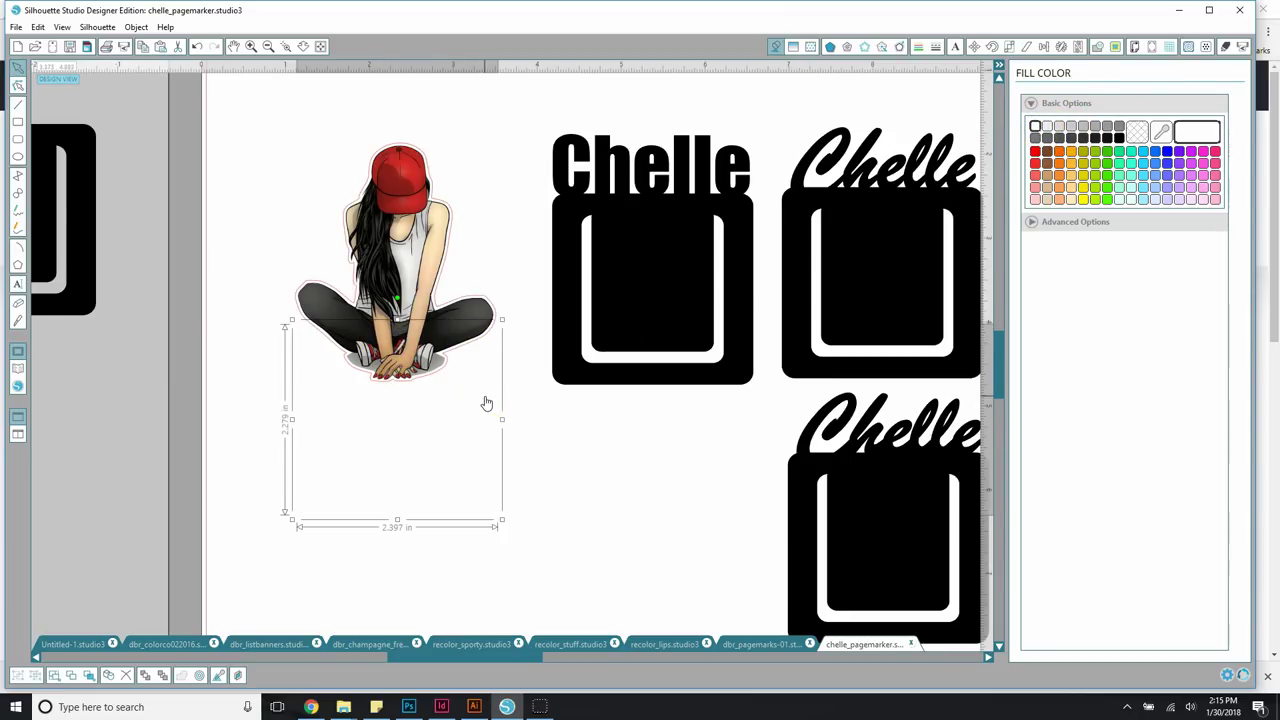
{"action": "left_click", "coordinate": [1057, 125]}
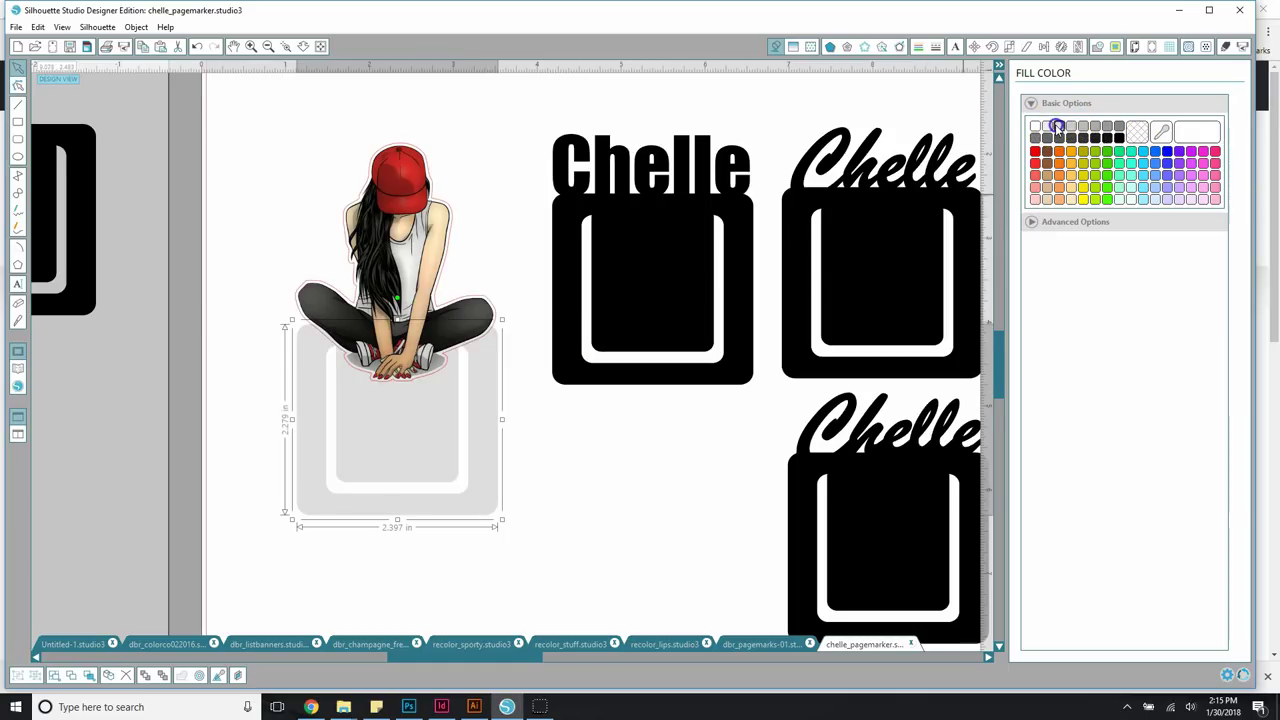
{"action": "left_click", "coordinate": [1071, 126]}
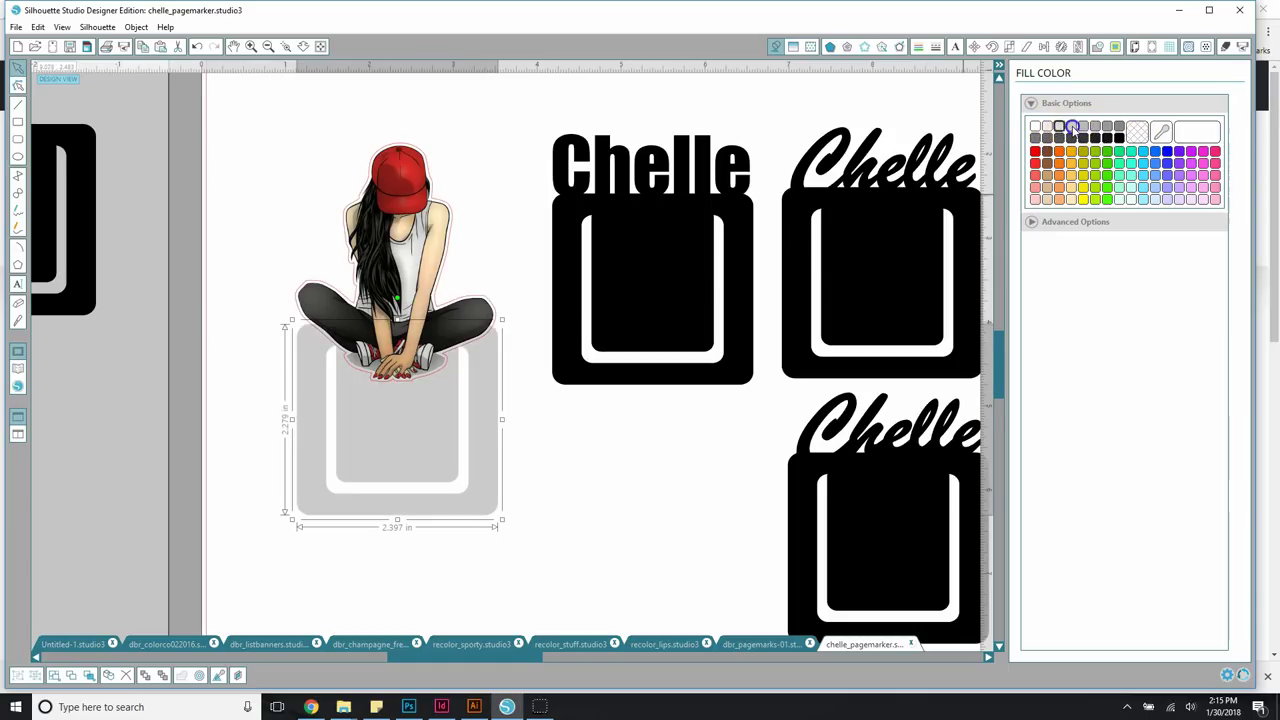
{"action": "left_click", "coordinate": [1083, 127]}
Eyedrop colours from the girl image, settling on the sneaker's grey for the square
{"action": "left_click", "coordinate": [1161, 131]}
{"action": "left_click", "coordinate": [411, 250]}
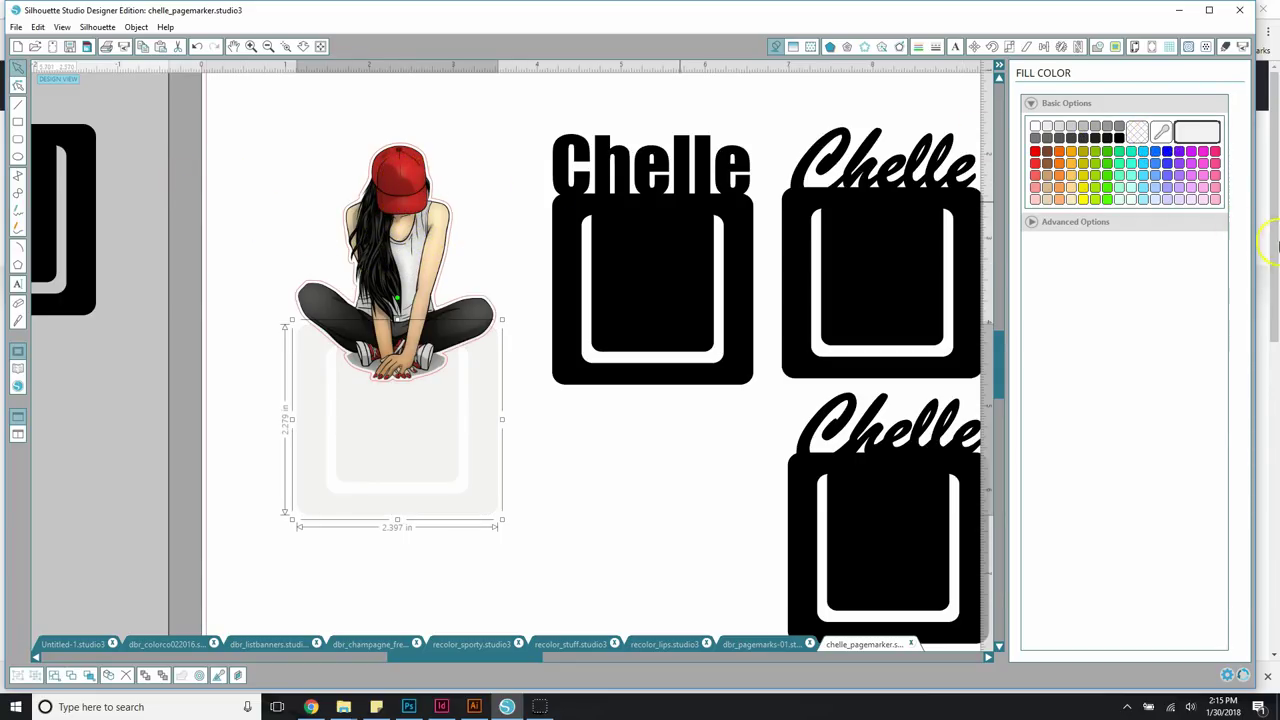
{"action": "left_click", "coordinate": [1161, 131]}
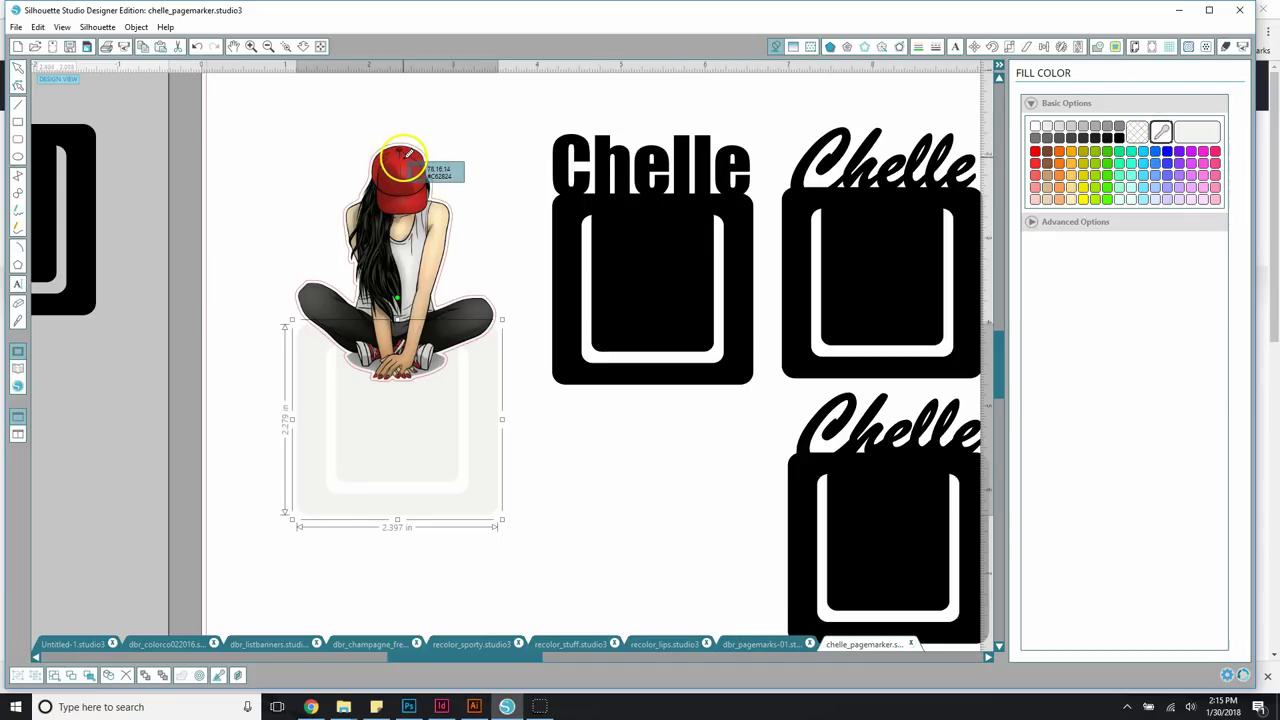
{"action": "left_click", "coordinate": [412, 178]}
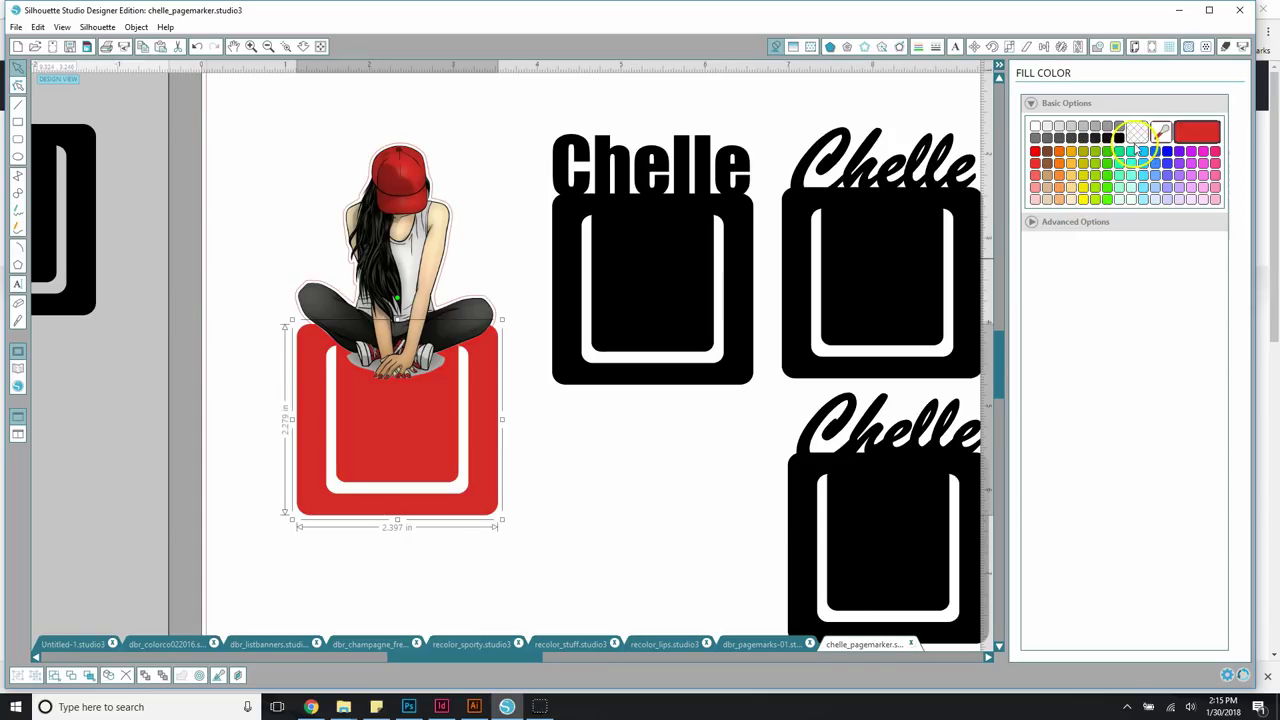
{"action": "left_click", "coordinate": [1159, 131]}
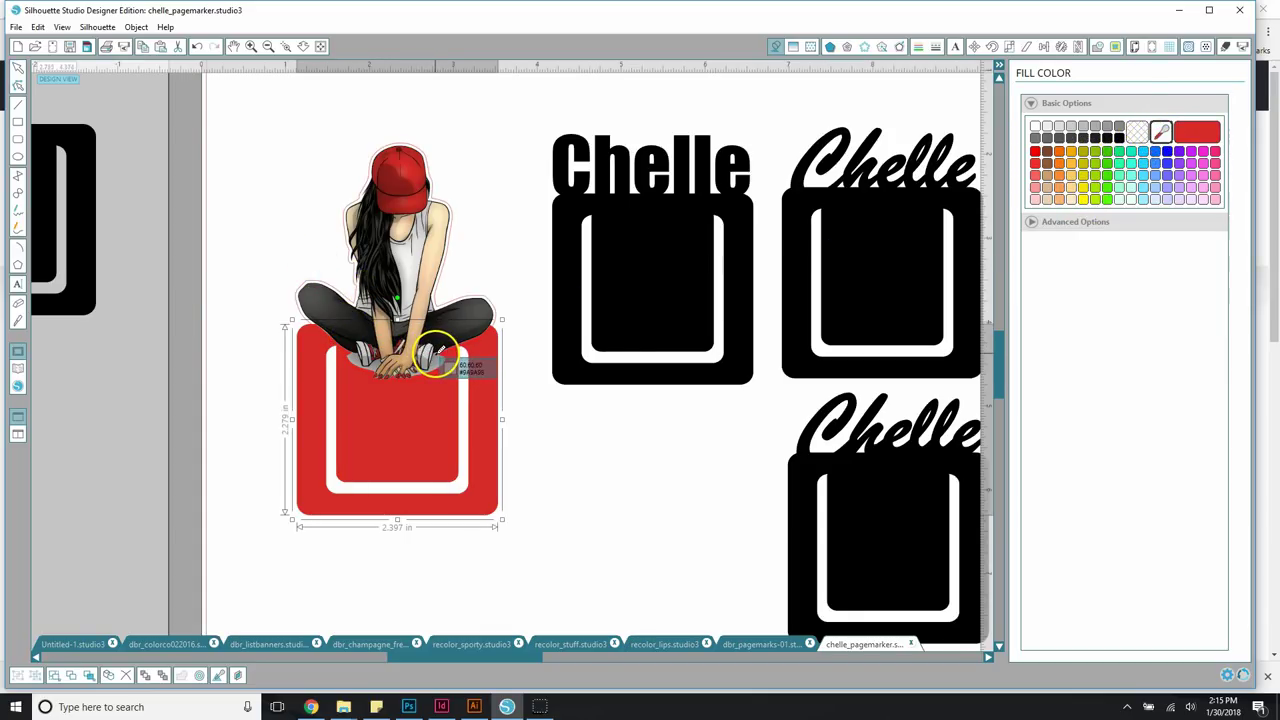
{"action": "left_click", "coordinate": [441, 364]}
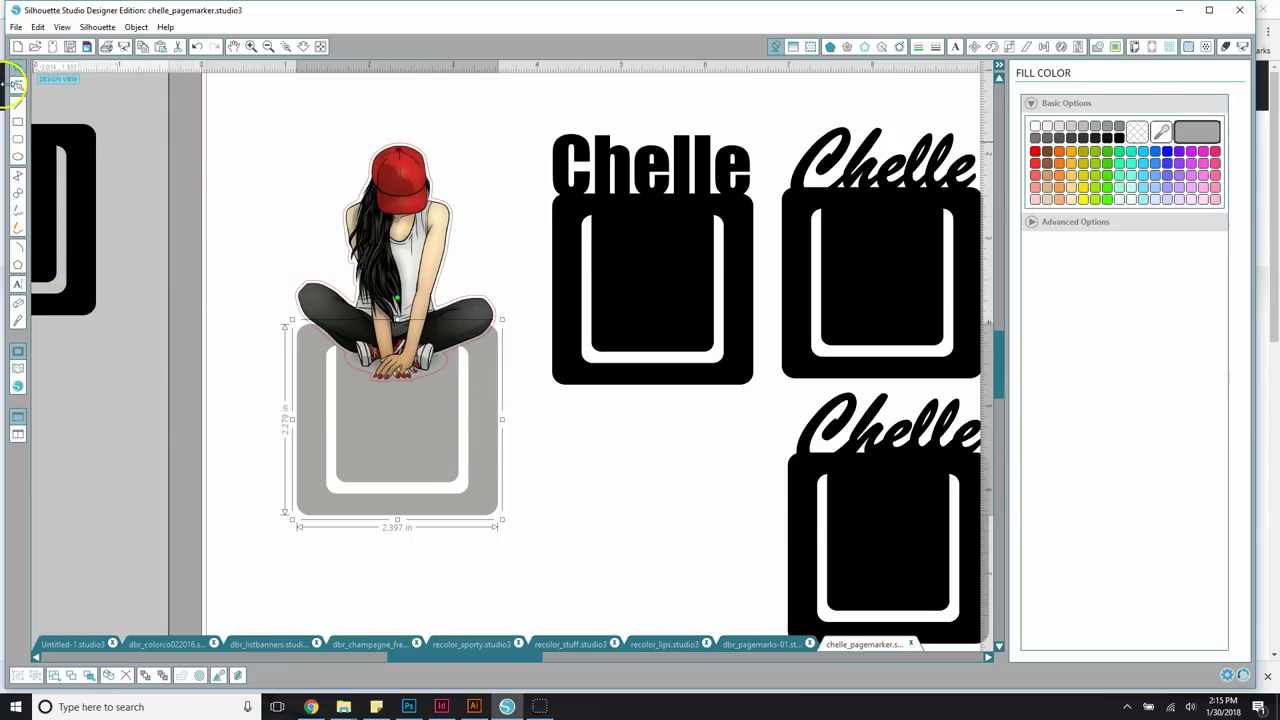
{"action": "left_click", "coordinate": [240, 300]}
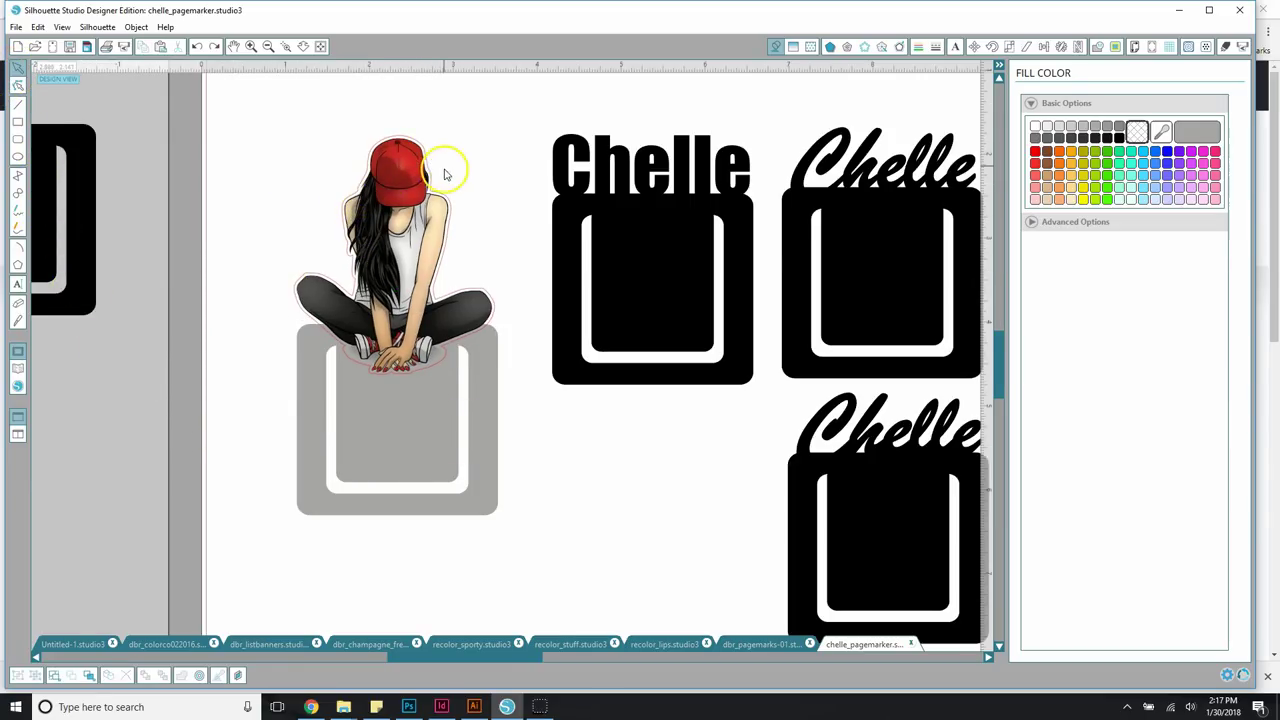
{"action": "left_click", "coordinate": [306, 349]}
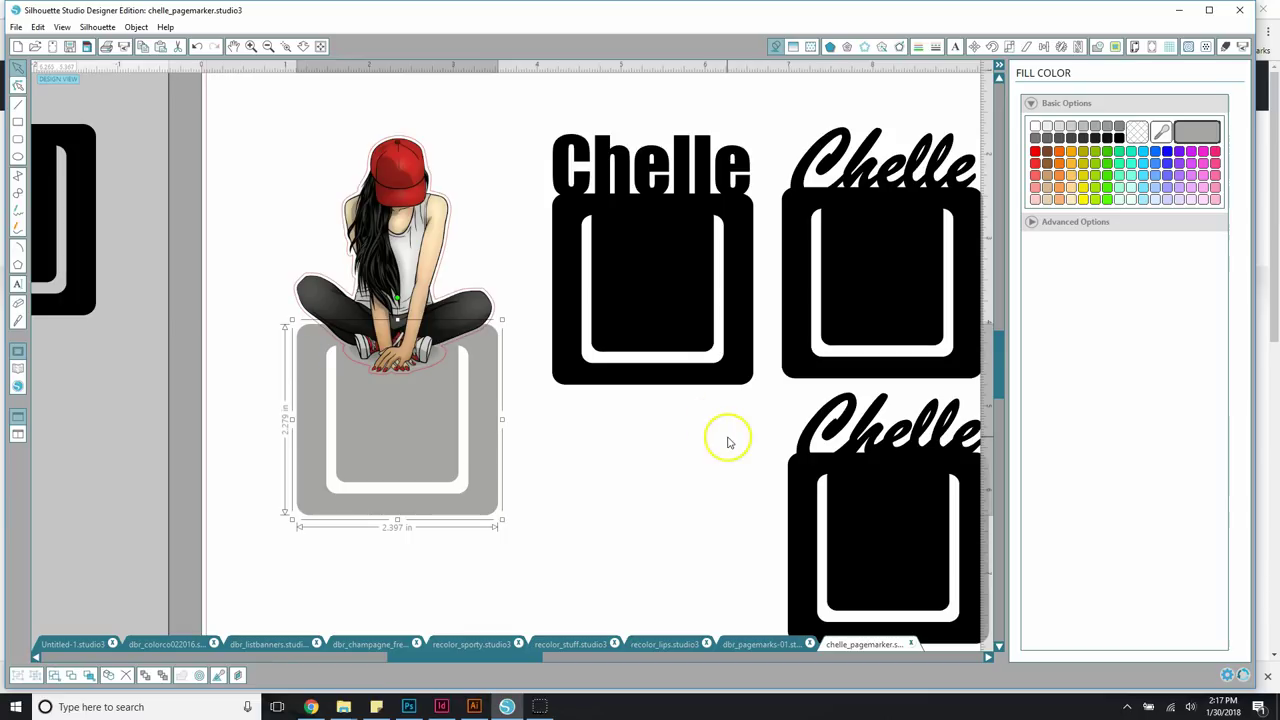
Set the girl image to Cut in Cut Settings
{"action": "left_click", "coordinate": [1226, 47]}
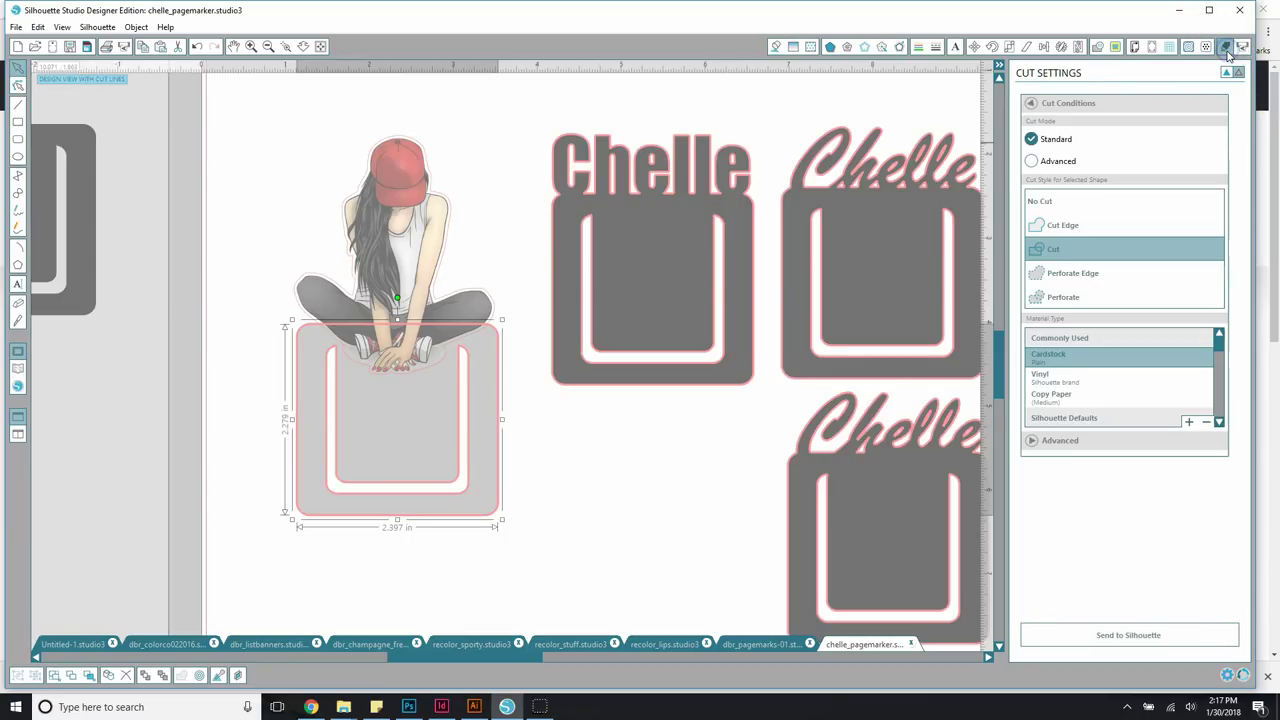
{"action": "left_click", "coordinate": [442, 199]}
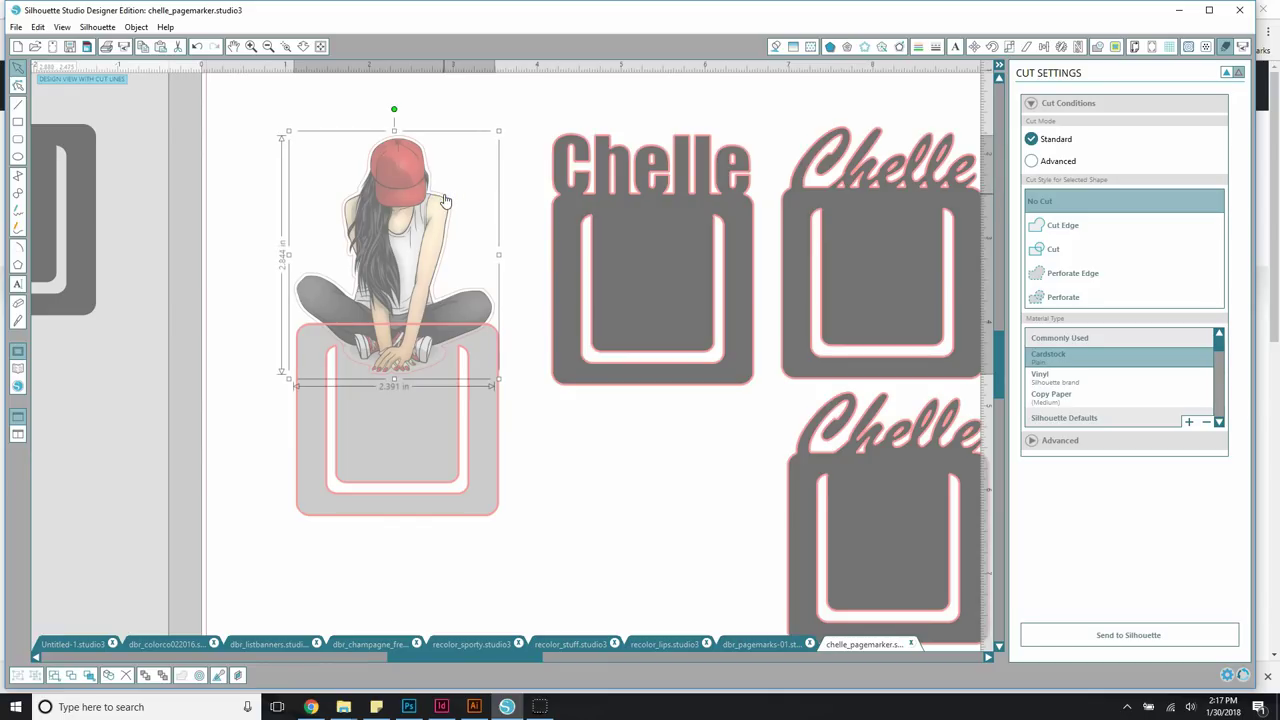
{"action": "left_click", "coordinate": [1047, 250]}
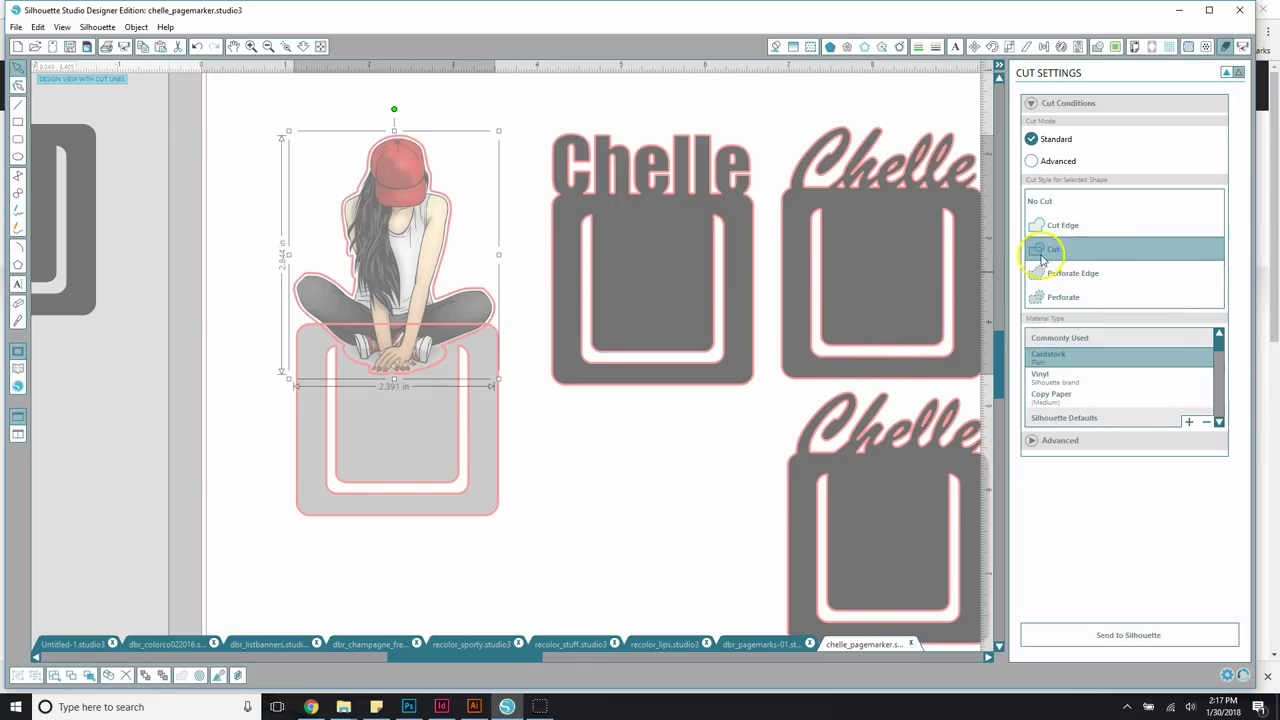
Weld the girl image and the grey pocket marker together
{"action": "left_click", "coordinate": [241, 330]}
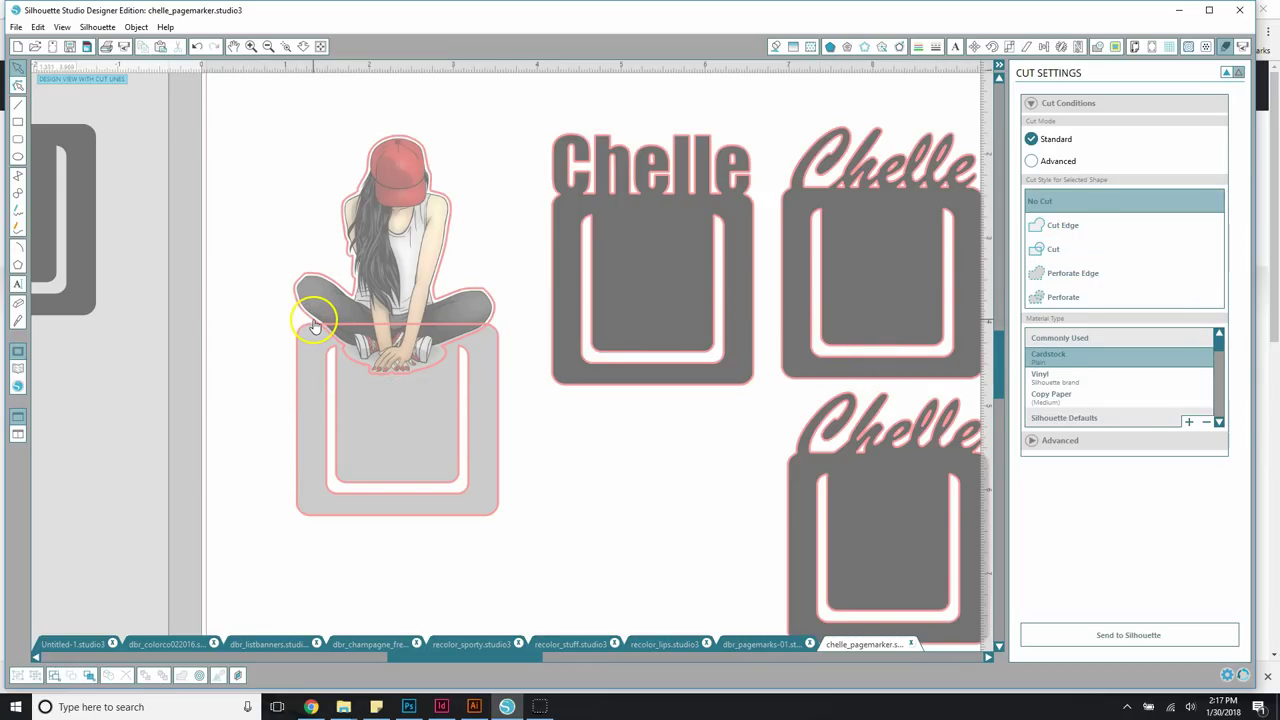
{"action": "left_click", "coordinate": [313, 325]}
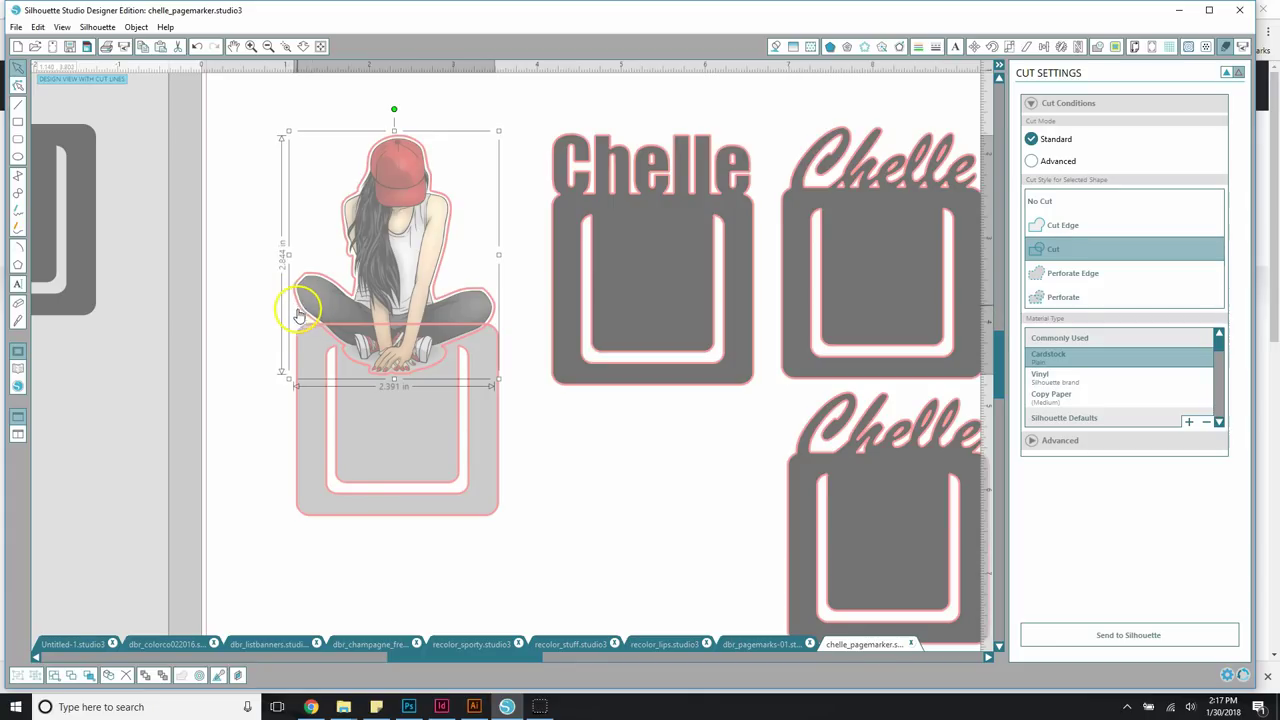
{"action": "left_click", "coordinate": [305, 427], "text": "shift"}
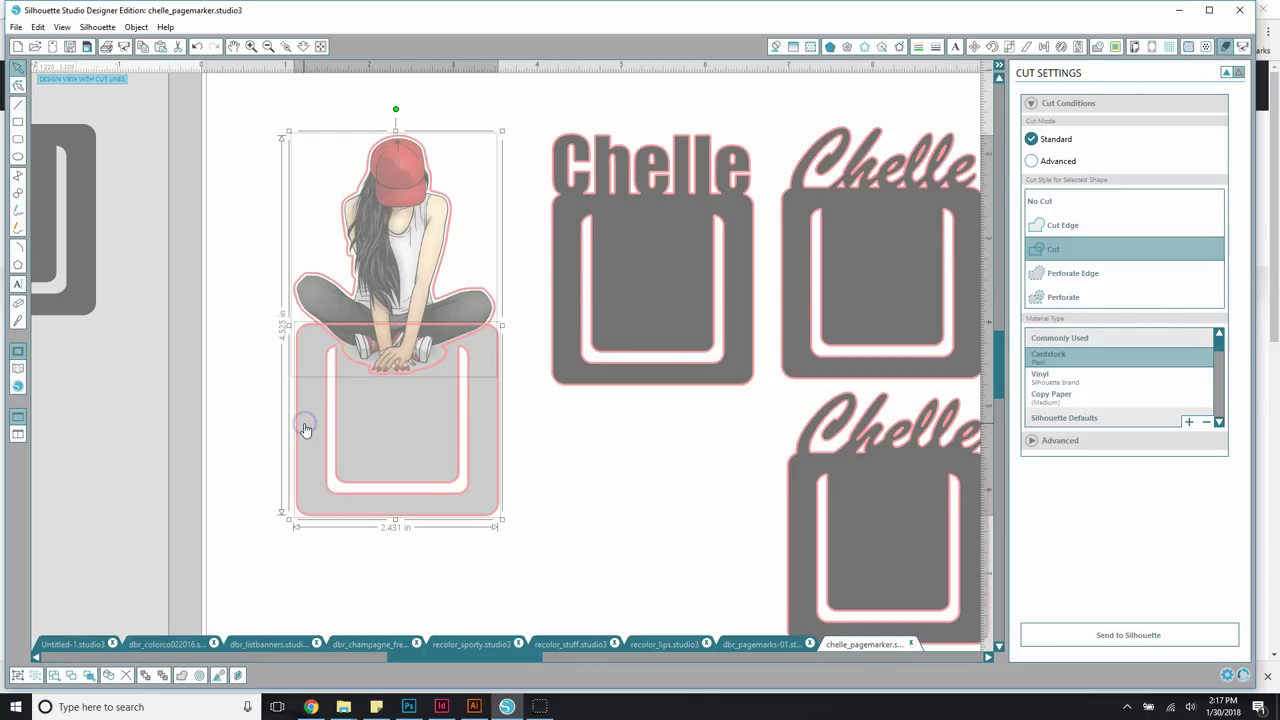
{"action": "left_click", "coordinate": [1097, 46]}
{"action": "left_click", "coordinate": [1048, 120]}
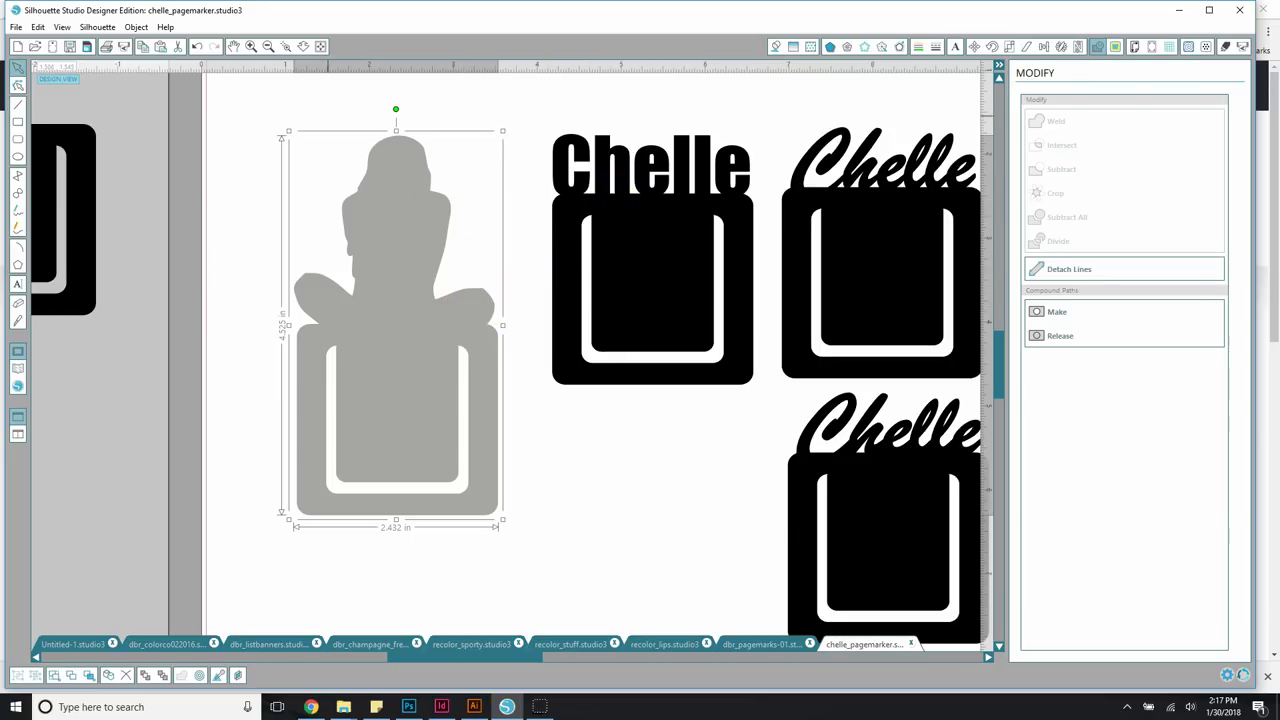
Send the grey welded silhouette to the back, behind the girl image
{"action": "left_click", "coordinate": [136, 27]}
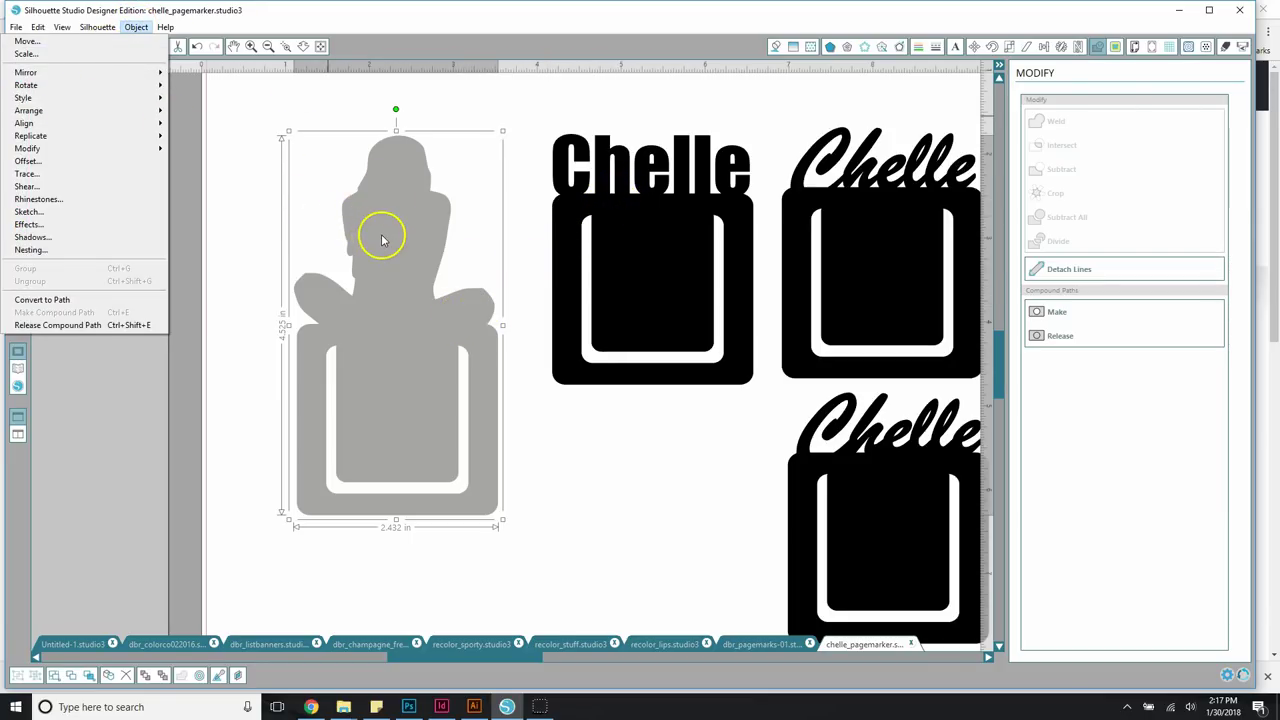
{"action": "left_click", "coordinate": [350, 220]}
{"action": "left_click", "coordinate": [212, 202]}
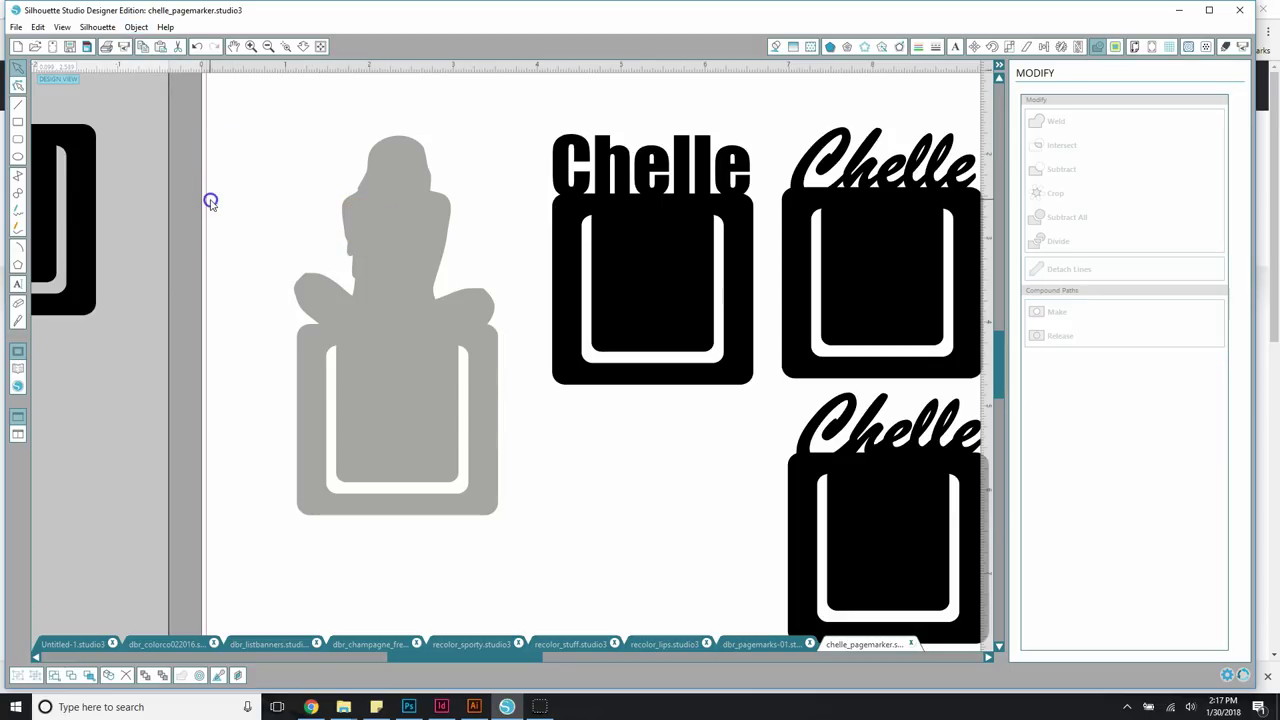
{"action": "left_click", "coordinate": [381, 249]}
{"action": "left_click", "coordinate": [134, 28]}
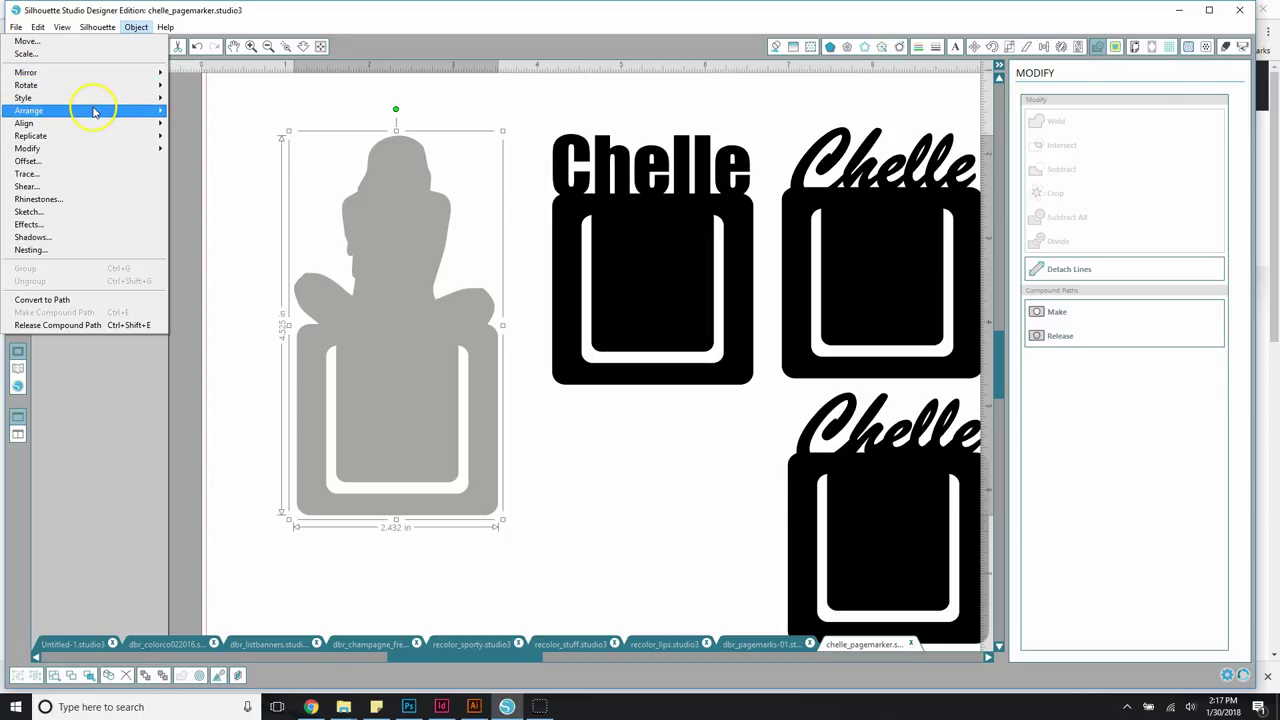
{"action": "left_click", "coordinate": [124, 113]}
{"action": "left_click", "coordinate": [205, 112]}
{"action": "left_click", "coordinate": [165, 27]}
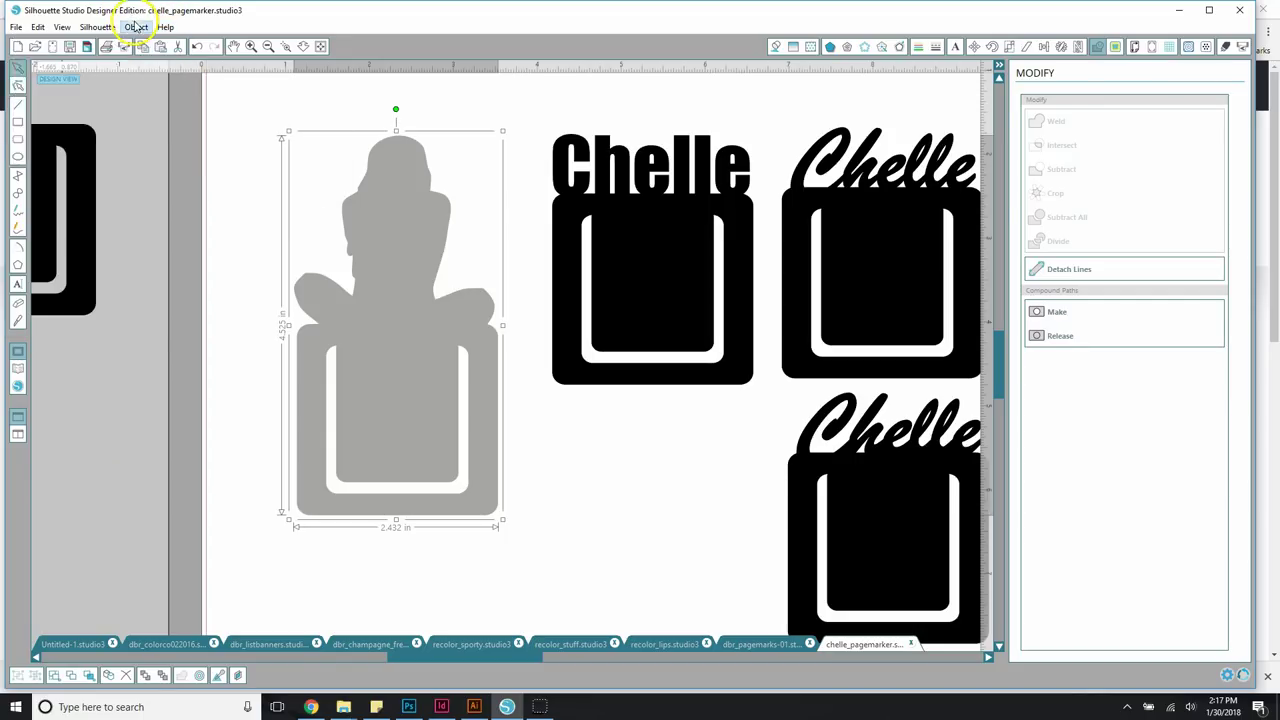
{"action": "mouse_move", "coordinate": [136, 27]}
{"action": "mouse_move", "coordinate": [40, 111]}
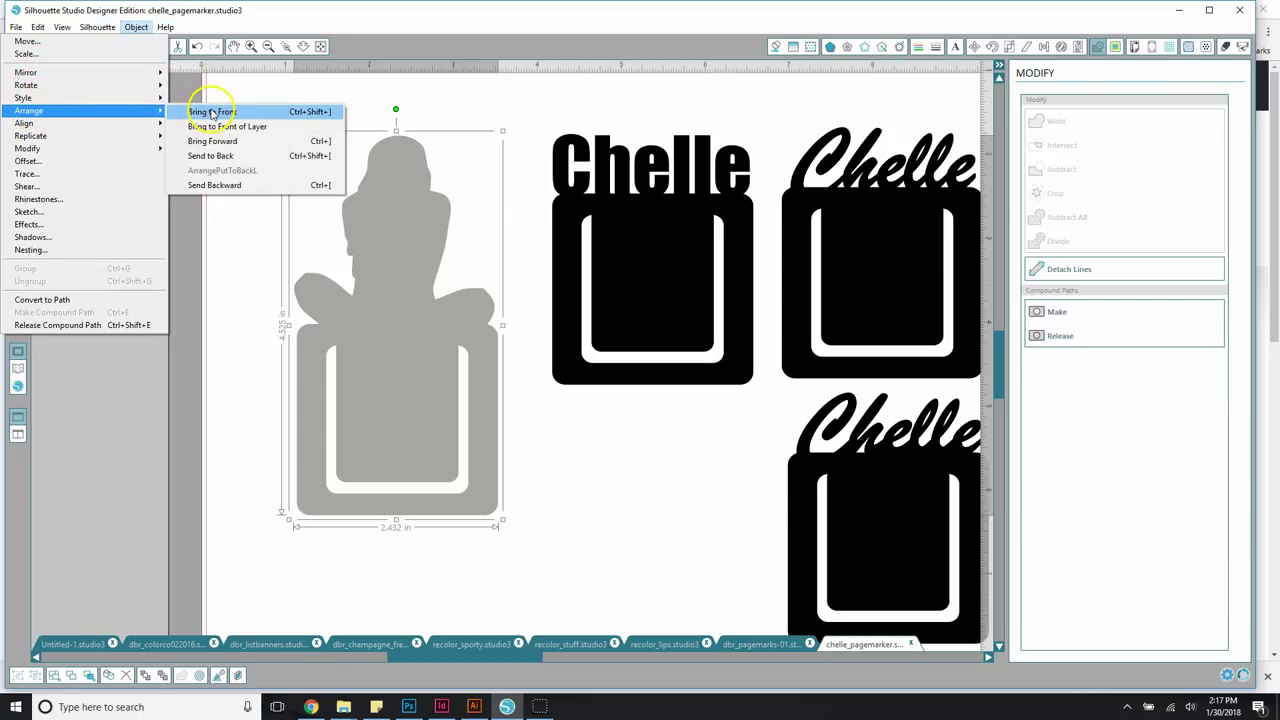
{"action": "left_click", "coordinate": [210, 155]}
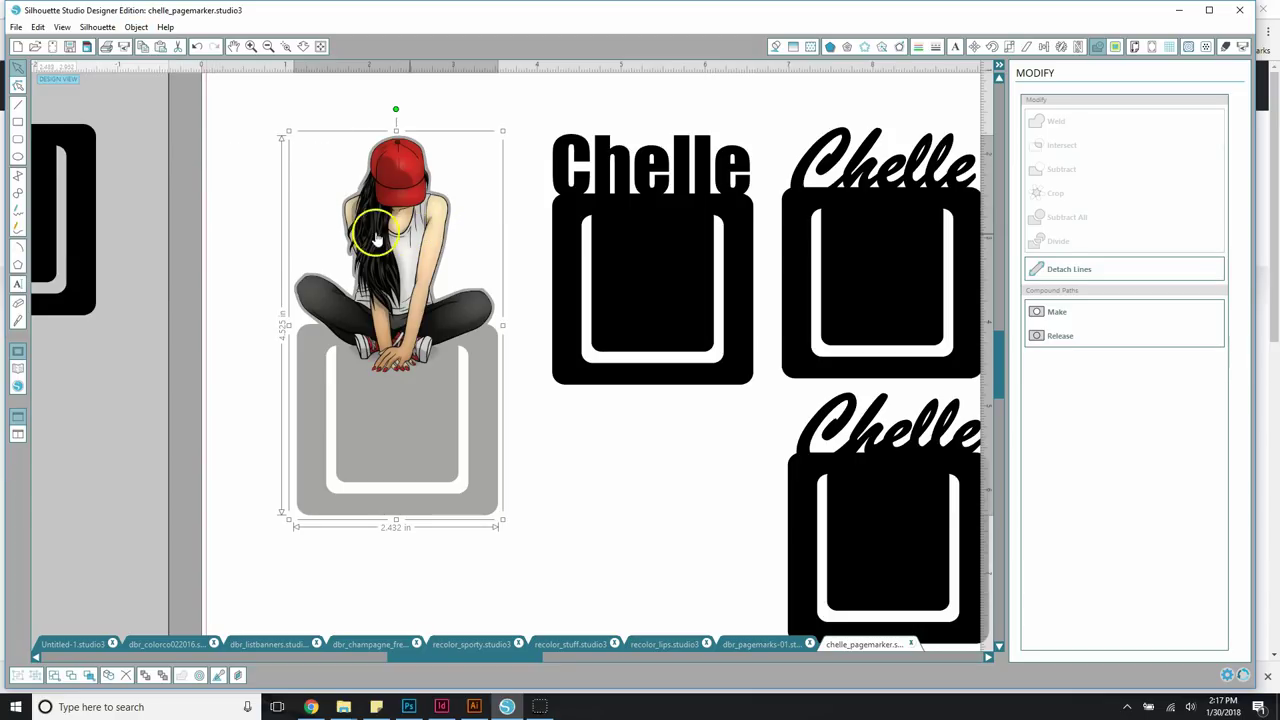
Test the black pocket marker over the grey shape, then move it back off the page
{"action": "left_click", "coordinate": [183, 202]}
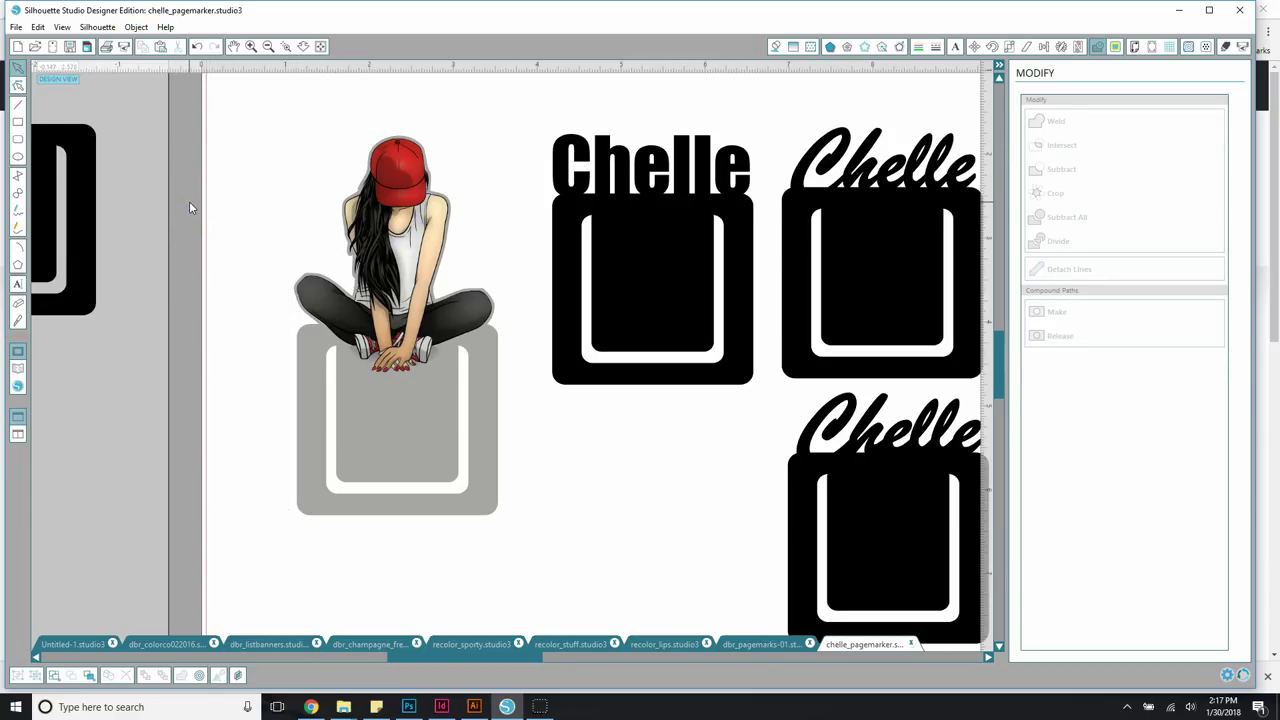
{"action": "left_click_drag", "start_coordinate": [200, 206], "coordinate": [494, 114]}
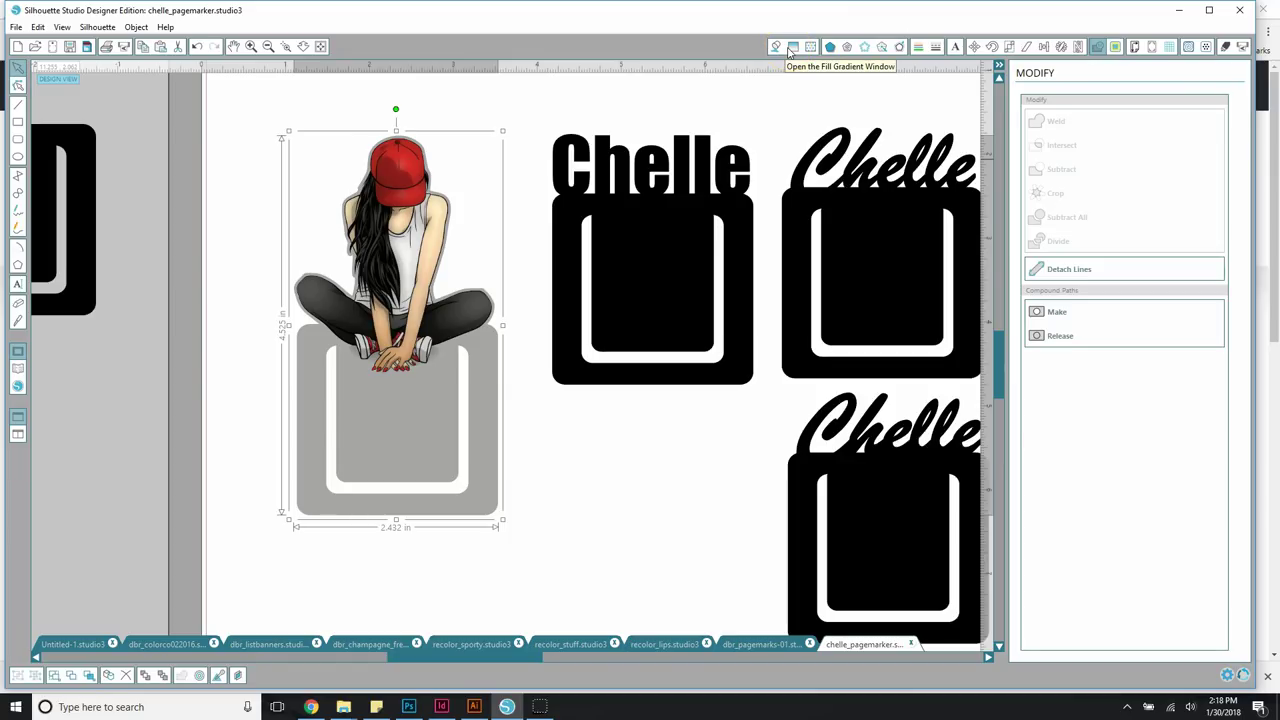
{"action": "left_click_drag", "start_coordinate": [45, 140], "coordinate": [137, 263]}
{"action": "left_click", "coordinate": [485, 285]}
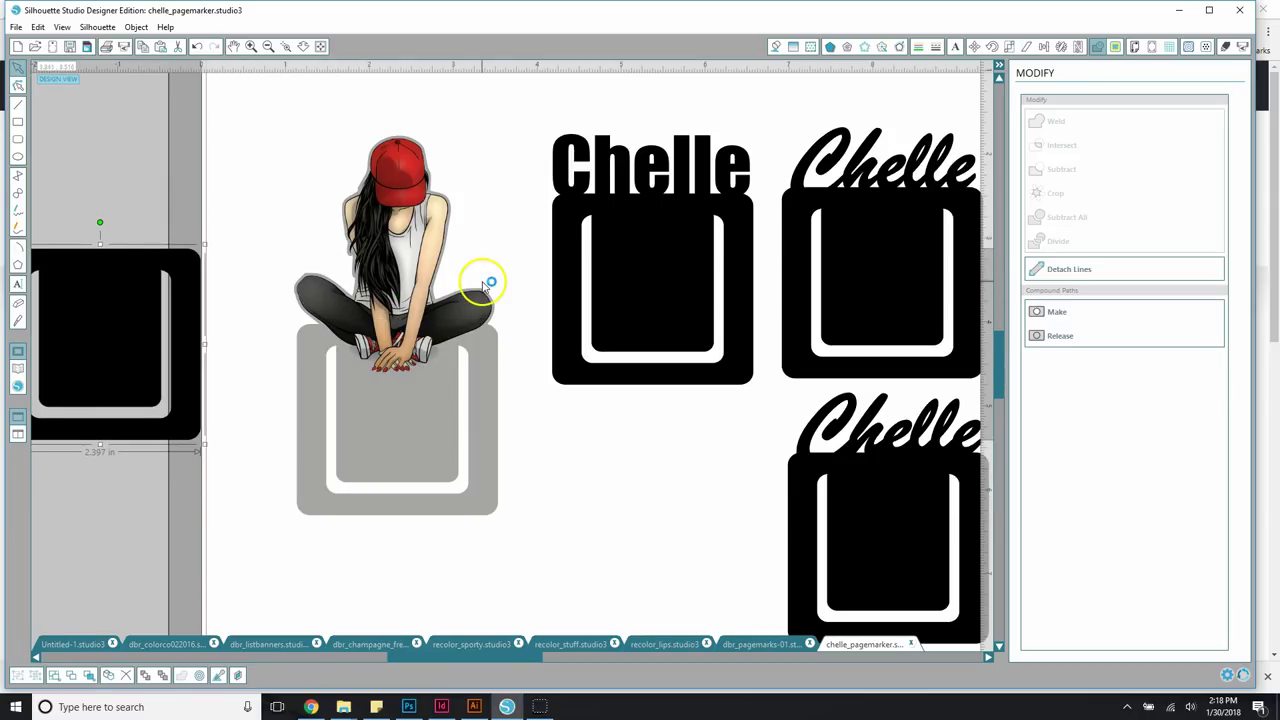
Fill the pocket shape behind the girl with solid white and show the cut settings
{"action": "left_click", "coordinate": [437, 277]}
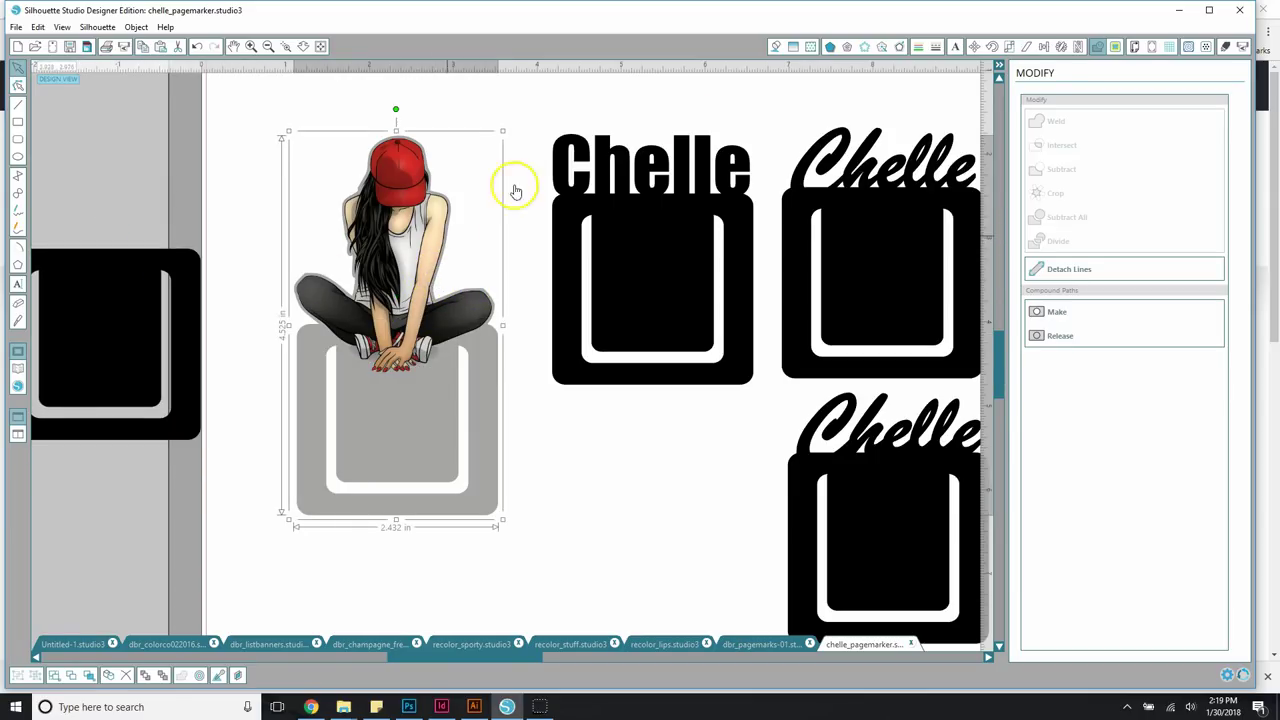
{"action": "left_click", "coordinate": [793, 47]}
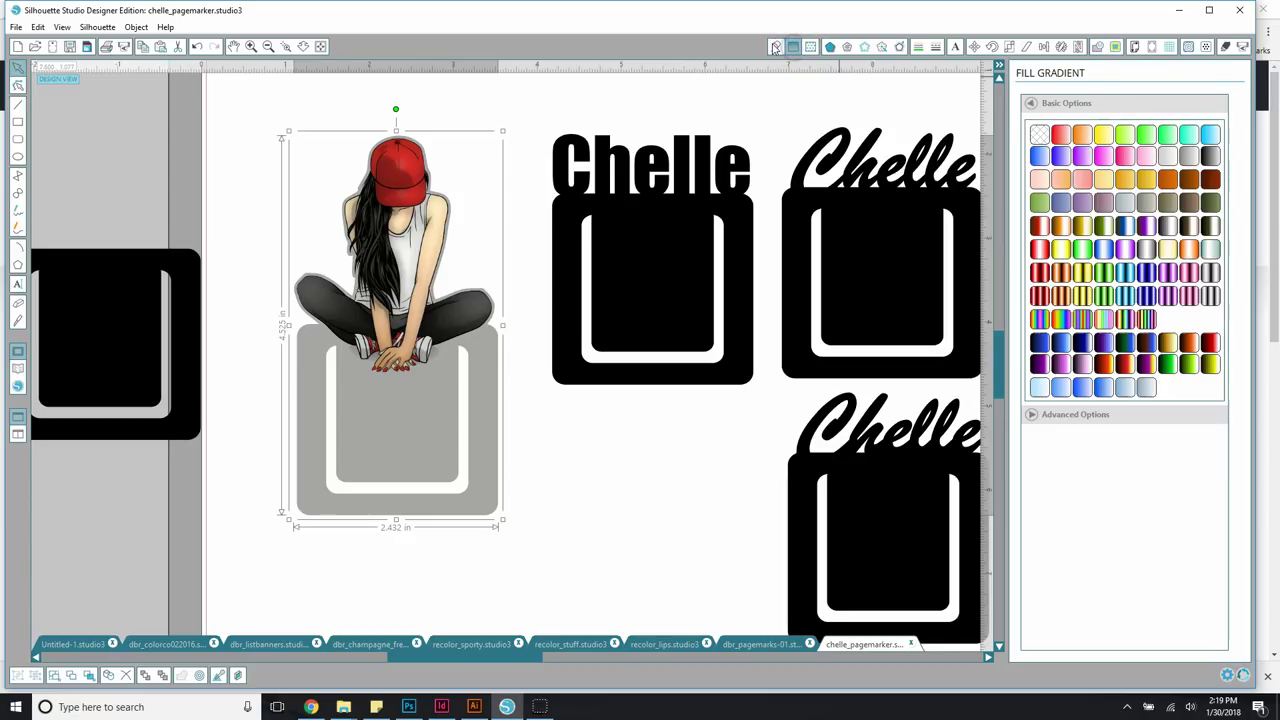
{"action": "left_click", "coordinate": [776, 47]}
{"action": "left_click", "coordinate": [1139, 133]}
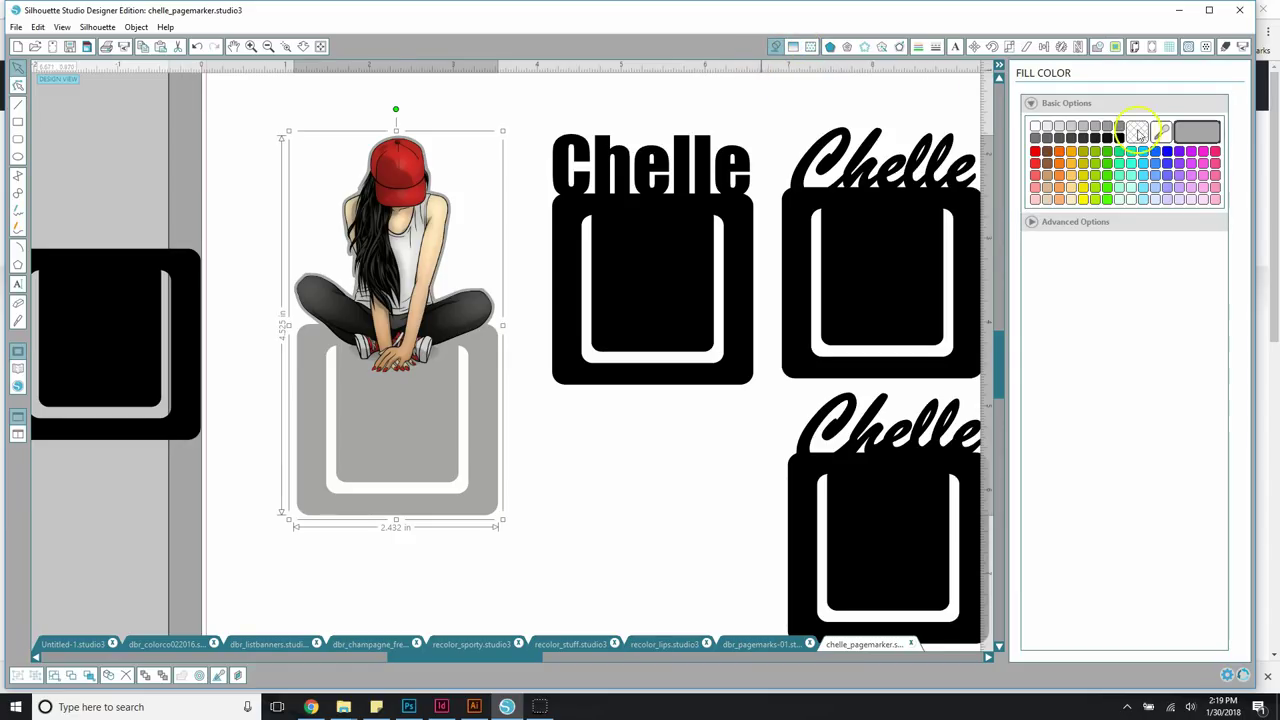
{"action": "left_click", "coordinate": [1036, 127]}
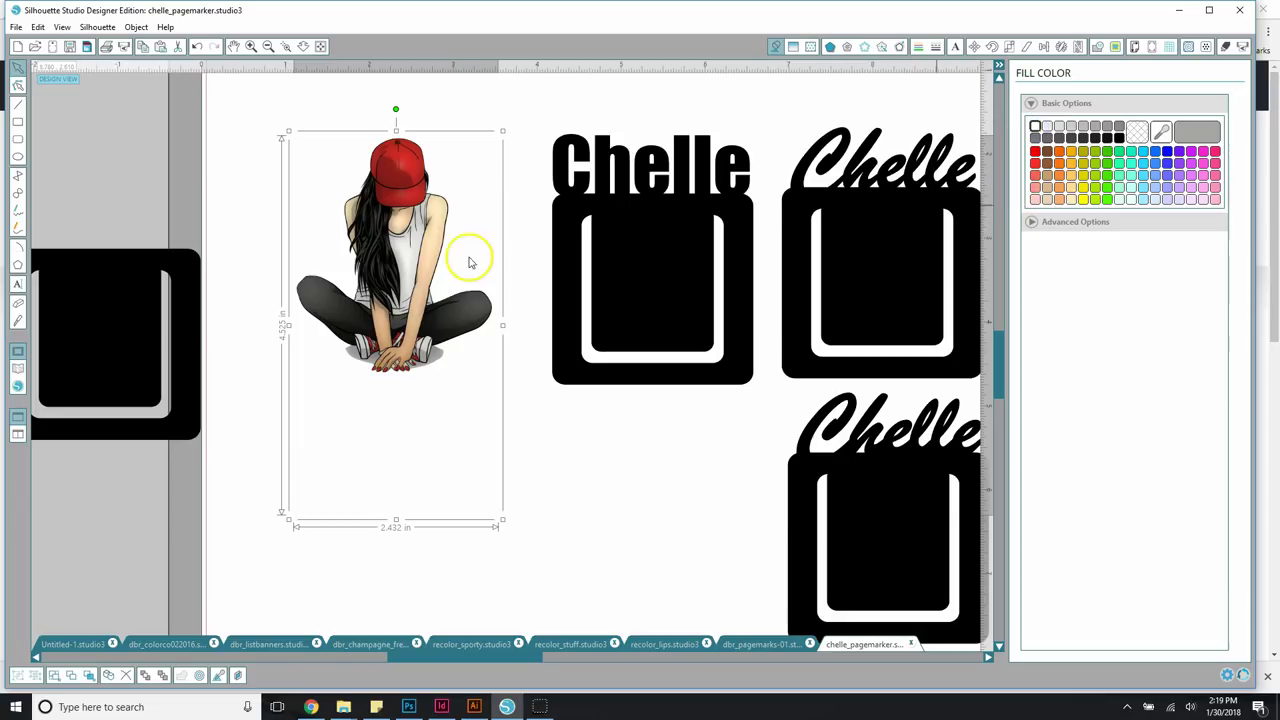
{"action": "left_click", "coordinate": [1225, 47]}
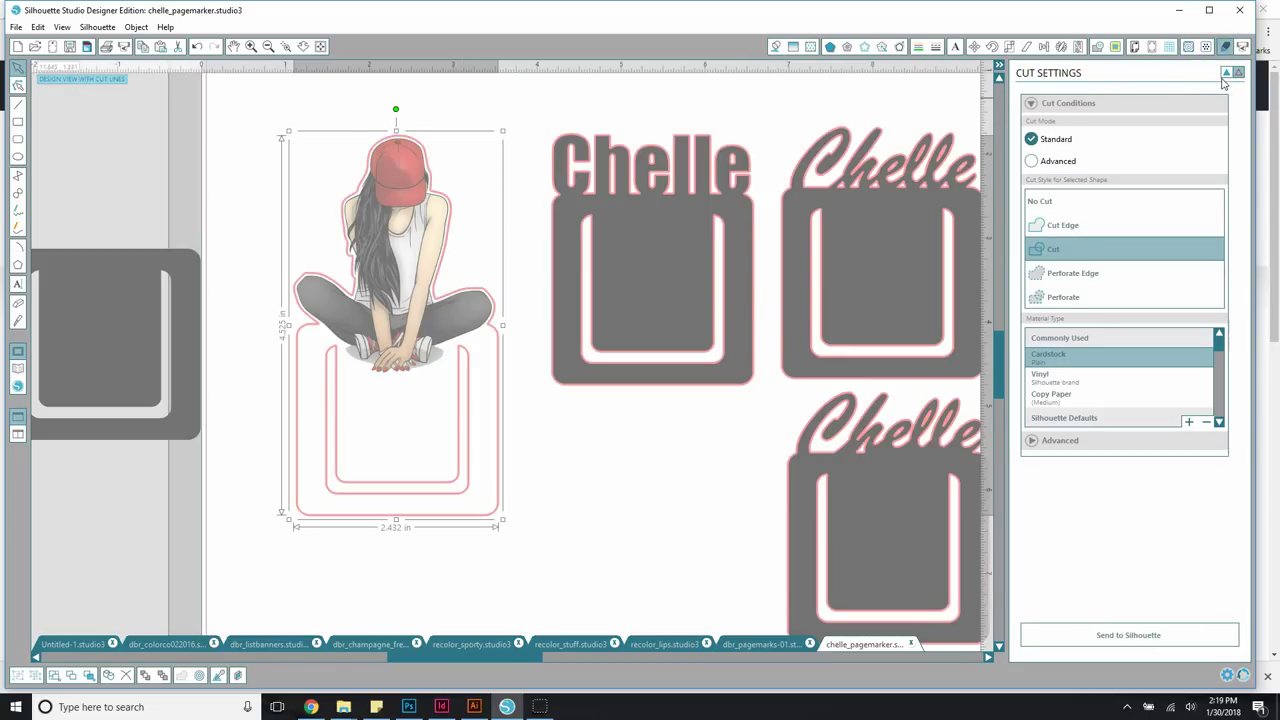
Reposition the left pocket marker and leave point editing
{"action": "left_click", "coordinate": [80, 279]}
{"action": "mouse_move", "coordinate": [158, 311]}
{"action": "left_mouse_down"}
{"action": "mouse_move", "coordinate": [269, 351]}
{"action": "mouse_move", "coordinate": [177, 320]}
{"action": "left_mouse_up"}
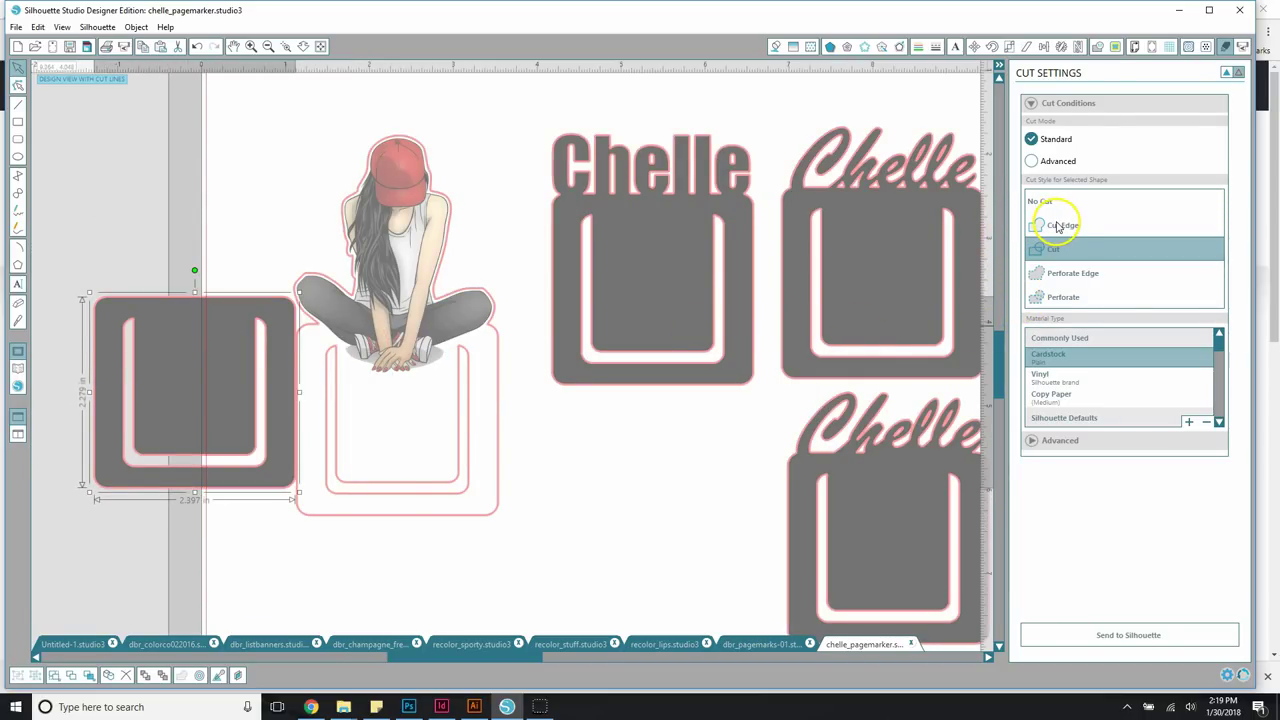
{"action": "double_click", "coordinate": [223, 320]}
{"action": "left_click_drag", "start_coordinate": [286, 337], "coordinate": [100, 289]}
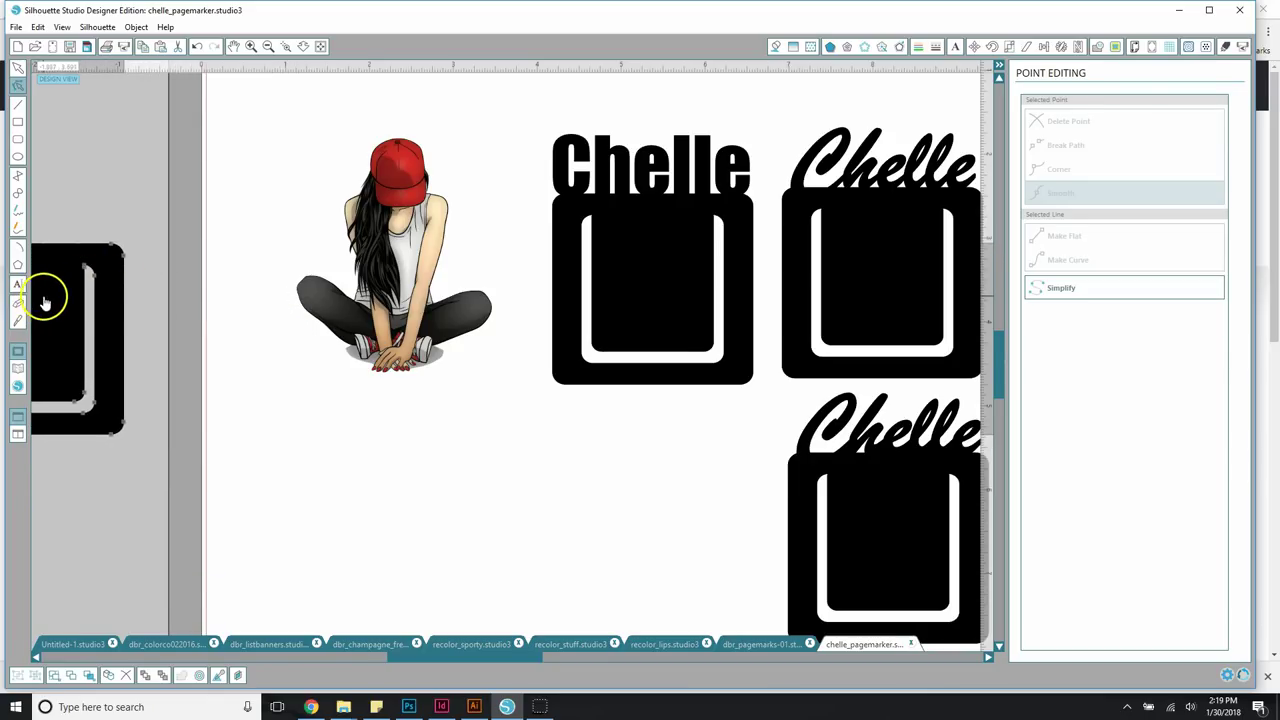
{"action": "left_click", "coordinate": [70, 222]}
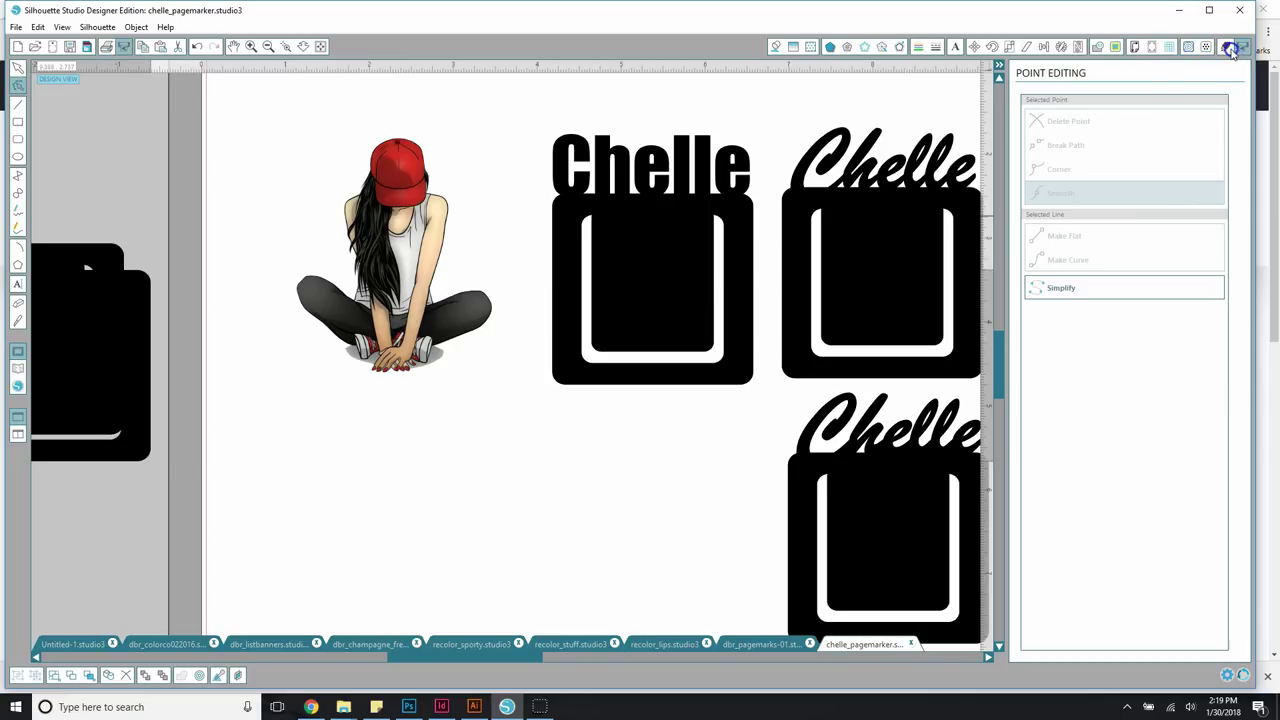
{"action": "left_click", "coordinate": [1225, 46]}
{"action": "left_click", "coordinate": [100, 305]}
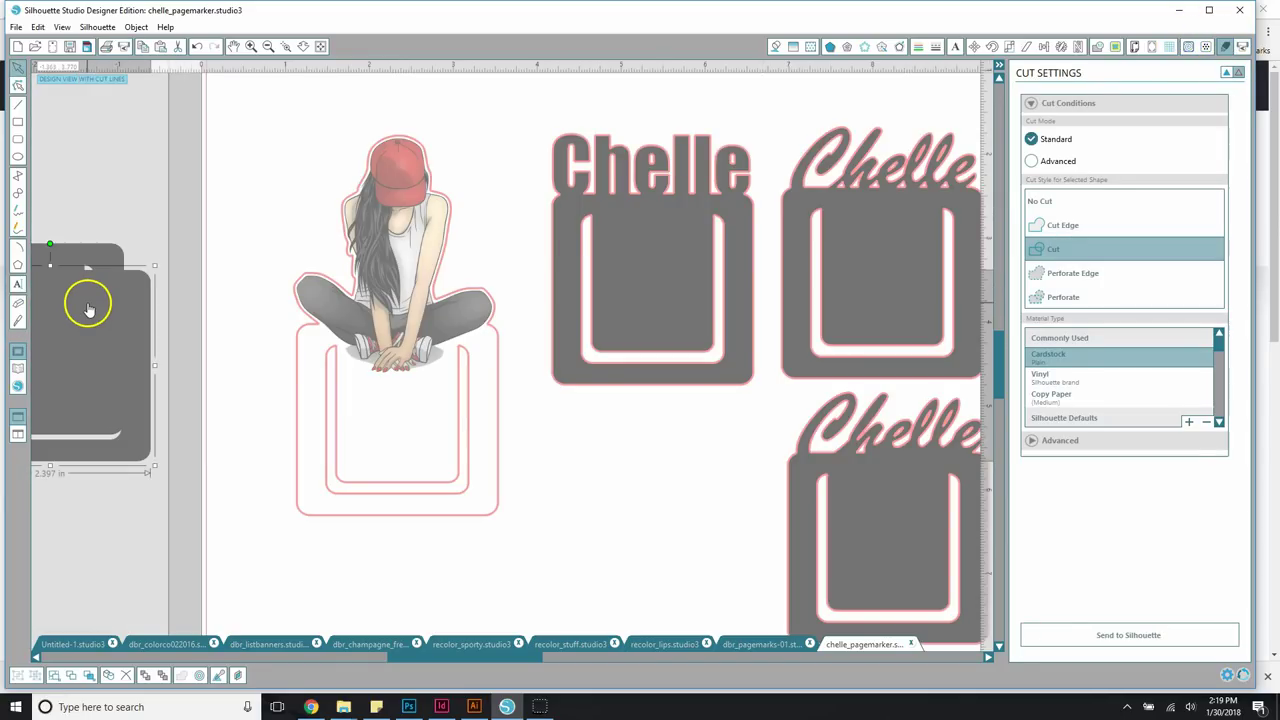
Set the pocket square to No Cut and align it over the girl's pocket outline
{"action": "left_click", "coordinate": [80, 297]}
{"action": "left_click_drag", "start_coordinate": [80, 297], "coordinate": [353, 360]}
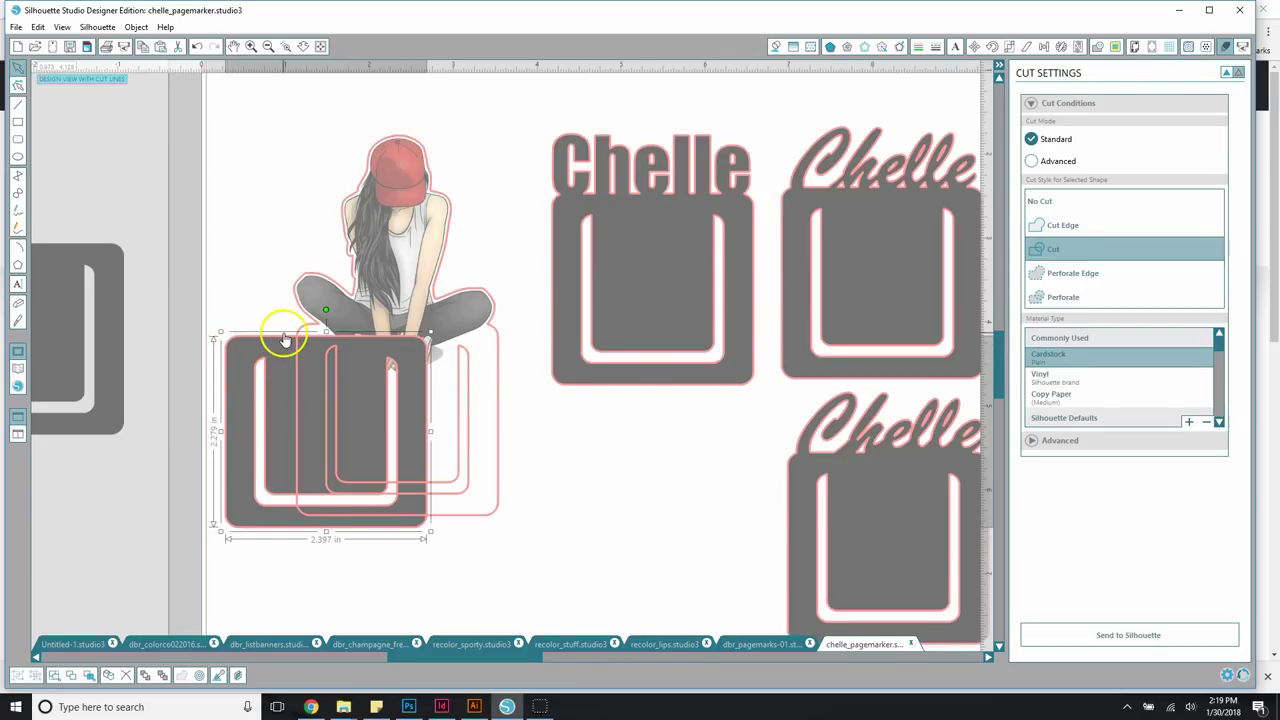
{"action": "left_click", "coordinate": [1045, 204]}
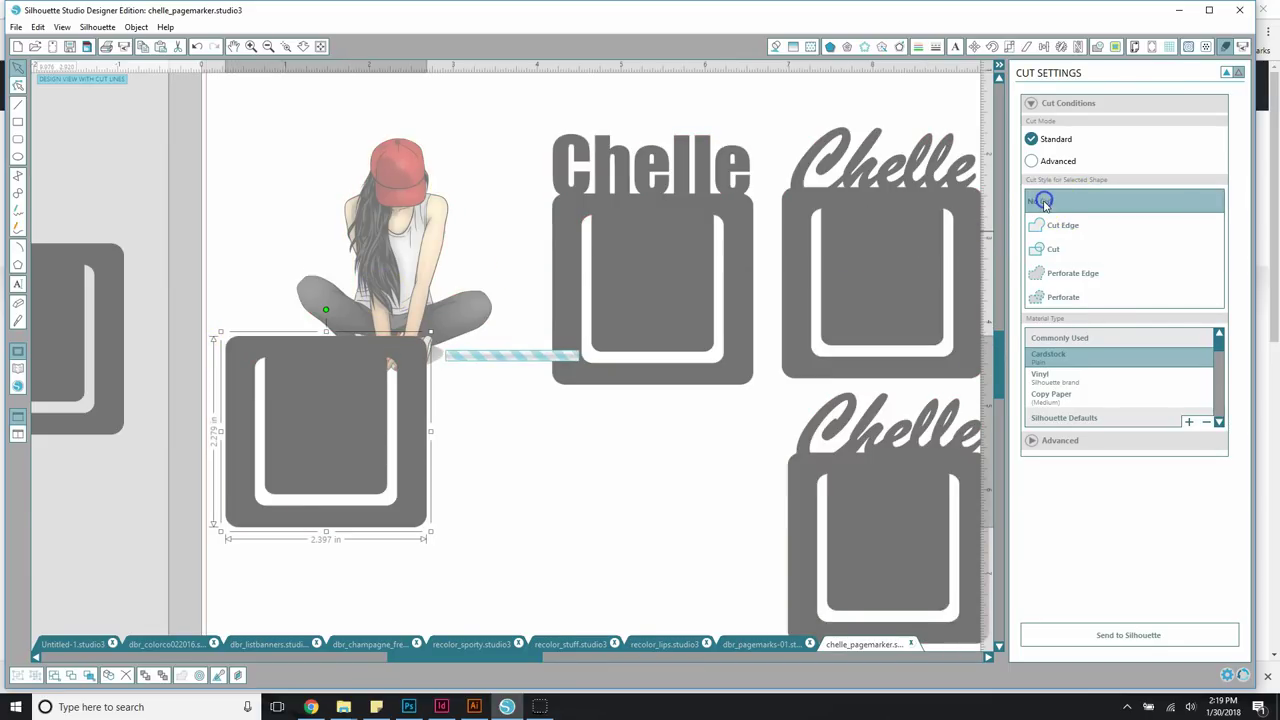
{"action": "left_click_drag", "start_coordinate": [230, 412], "coordinate": [297, 408]}
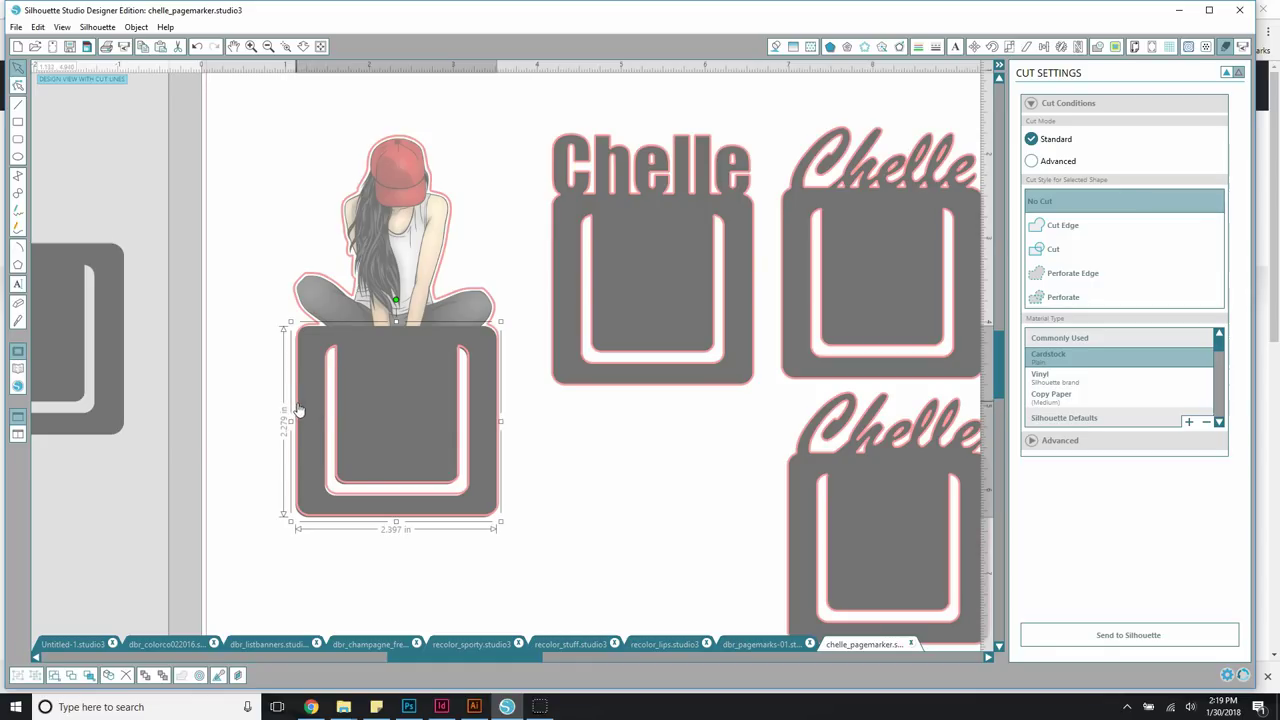
{"action": "scroll", "coordinate": [300, 410], "scroll_direction": "up", "scroll_amount": 5}
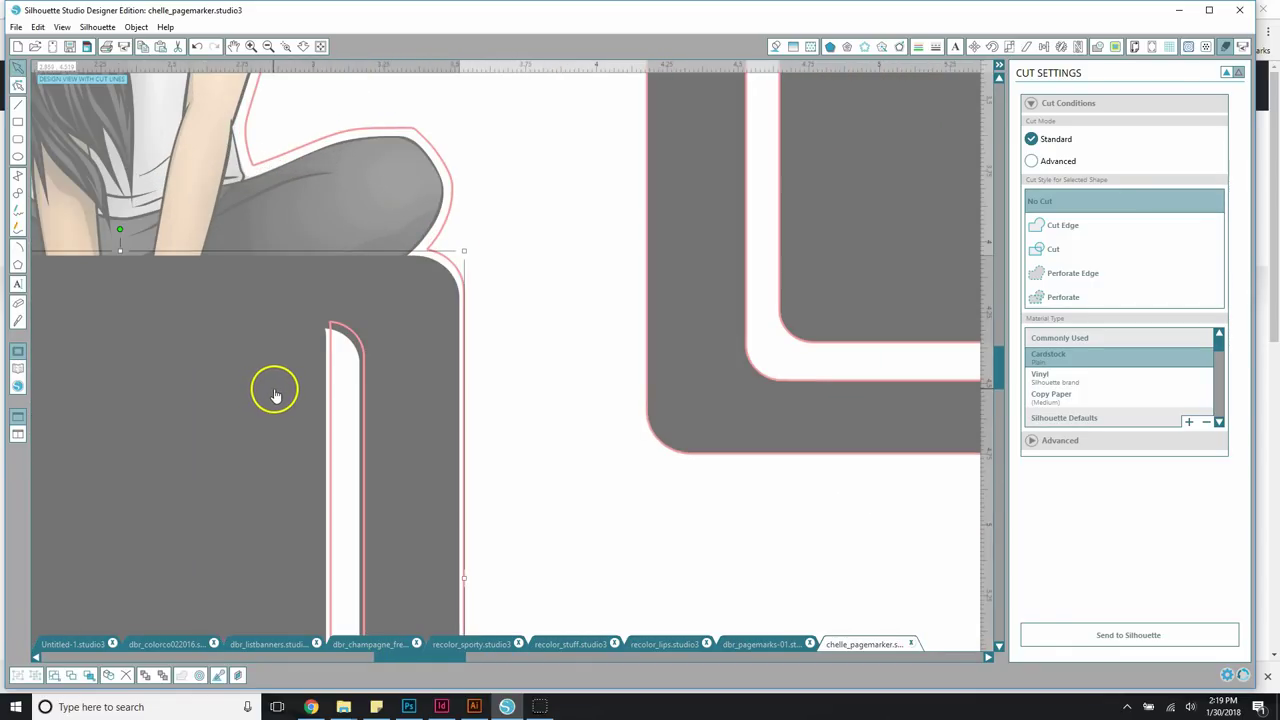
{"action": "scroll", "coordinate": [275, 395], "scroll_direction": "down", "scroll_amount": 4}
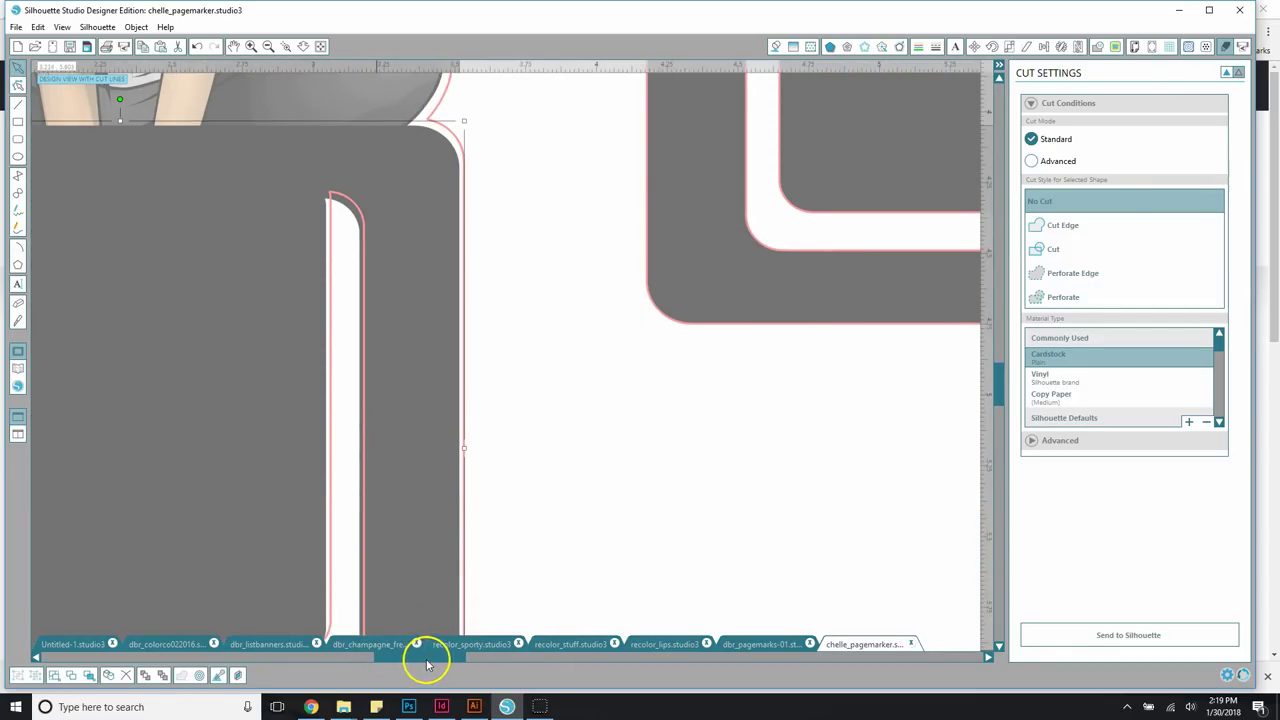
{"action": "left_click_drag", "start_coordinate": [427, 664], "coordinate": [386, 651]}
{"action": "left_click_drag", "start_coordinate": [257, 437], "coordinate": [262, 437]}
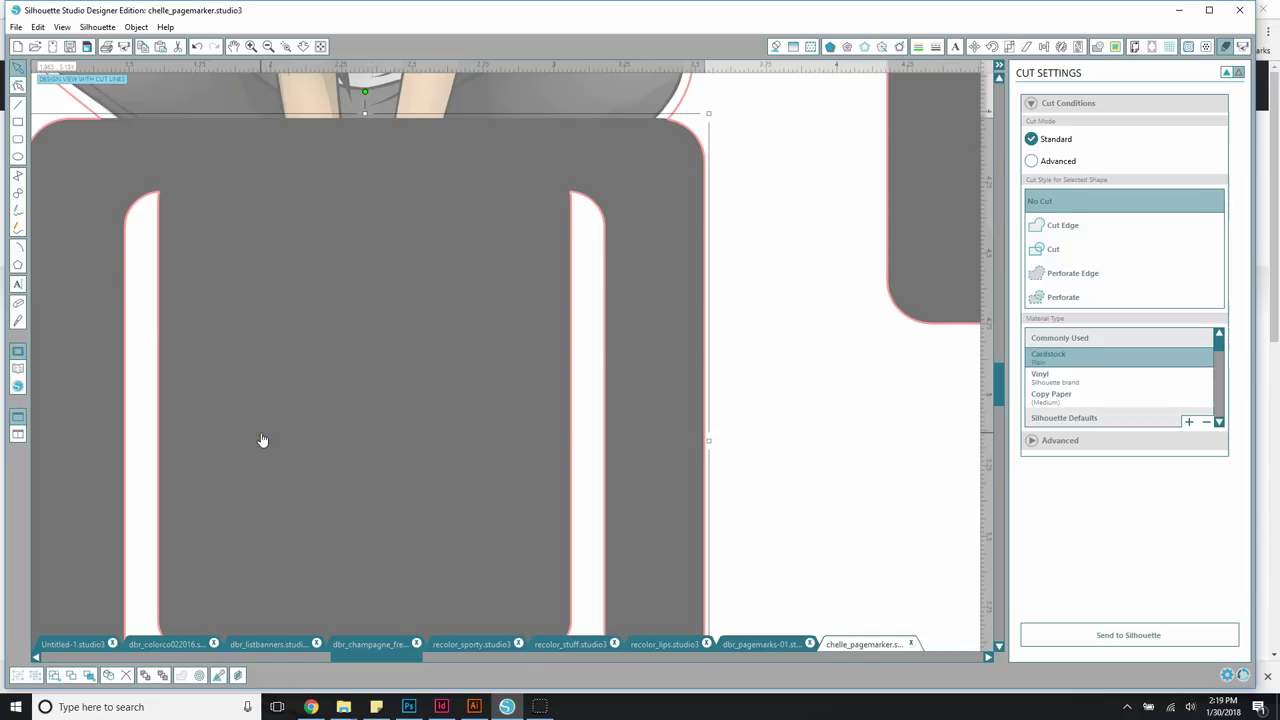
{"action": "scroll", "coordinate": [265, 430], "scroll_direction": "down", "scroll_amount": 5}
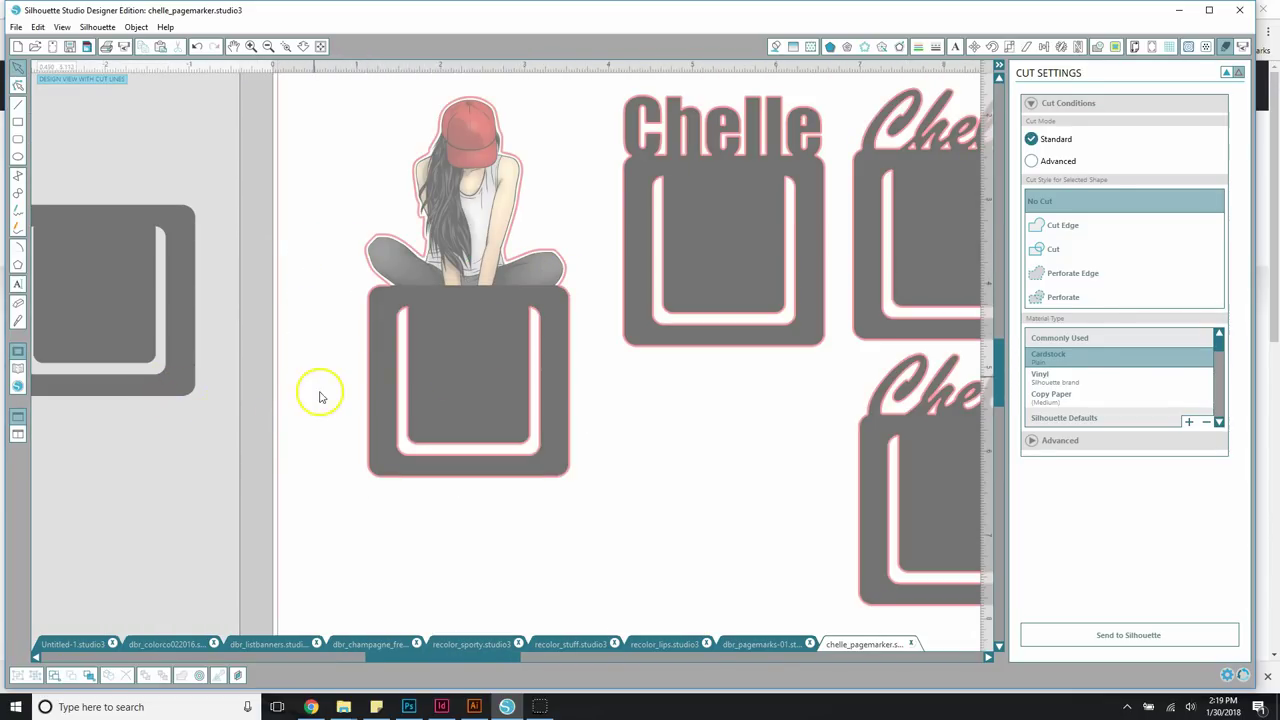
Send the pocket square behind the girl image
{"action": "left_click_drag", "start_coordinate": [319, 394], "coordinate": [372, 438]}
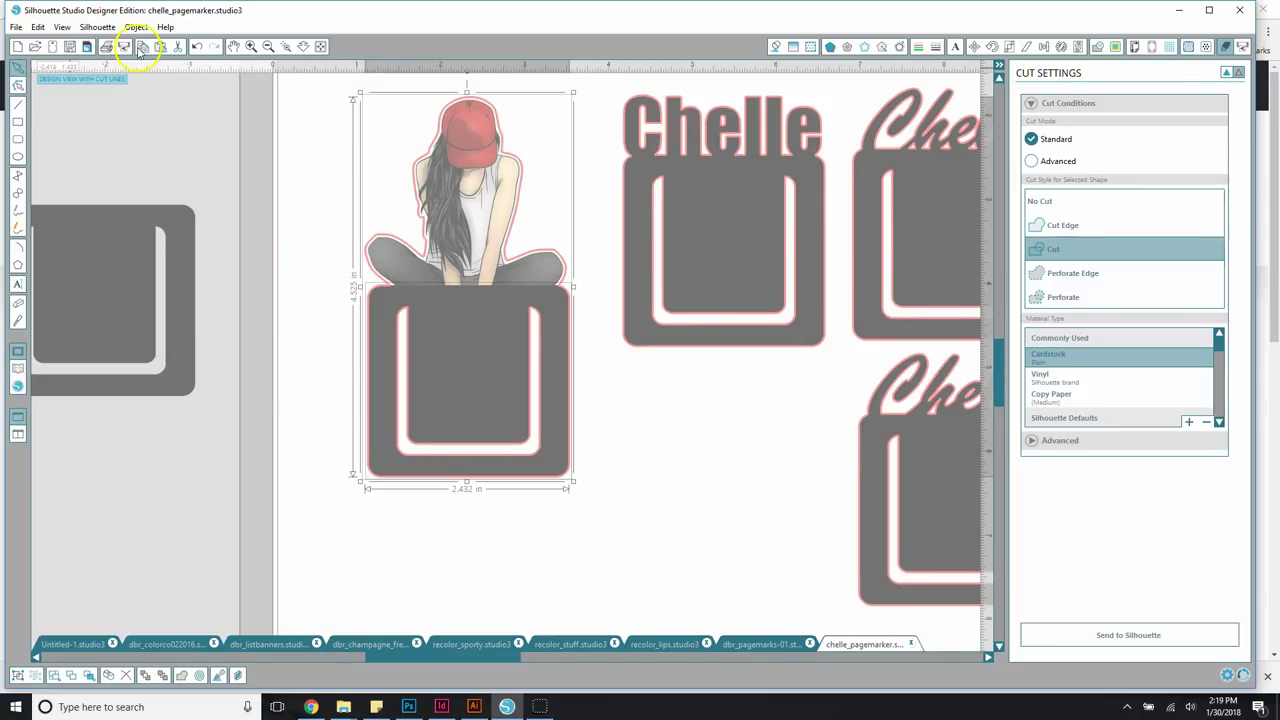
{"action": "left_click", "coordinate": [136, 27]}
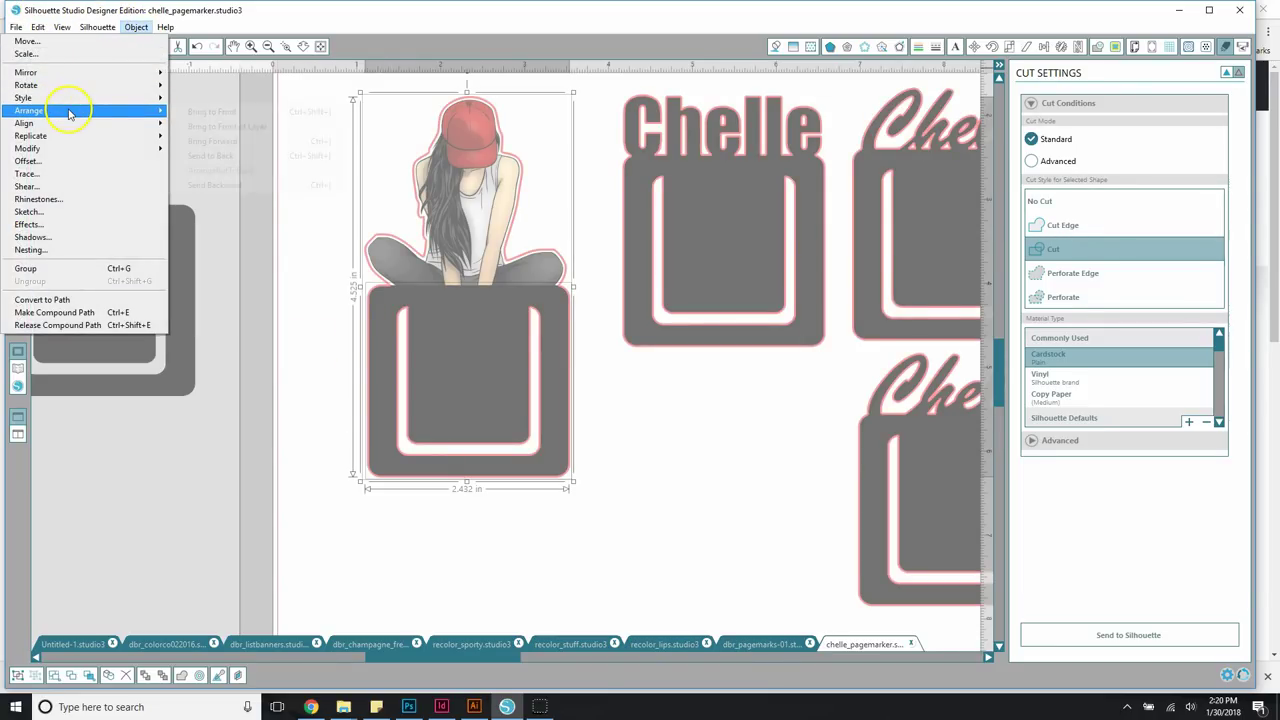
{"action": "left_click", "coordinate": [222, 156]}
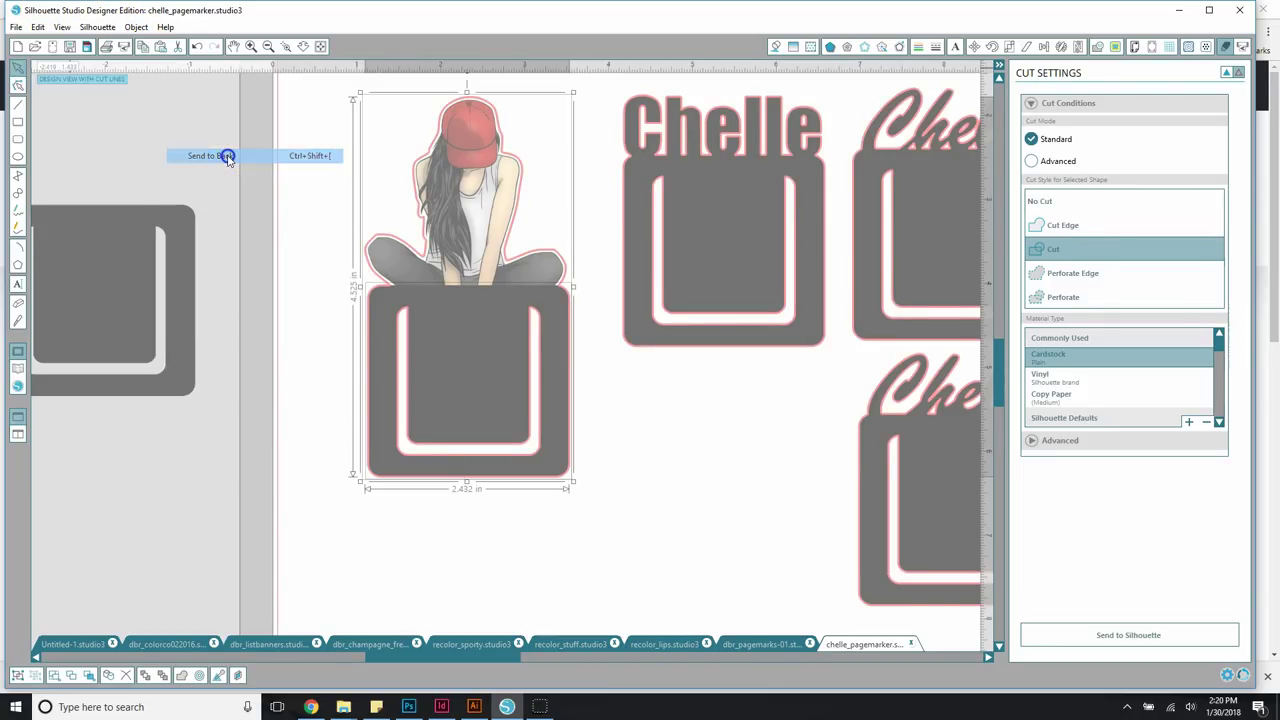
{"action": "left_click", "coordinate": [309, 313]}
Fill the pocket square with the sneaker's grey, then start a new blank document
{"action": "left_click", "coordinate": [466, 386]}
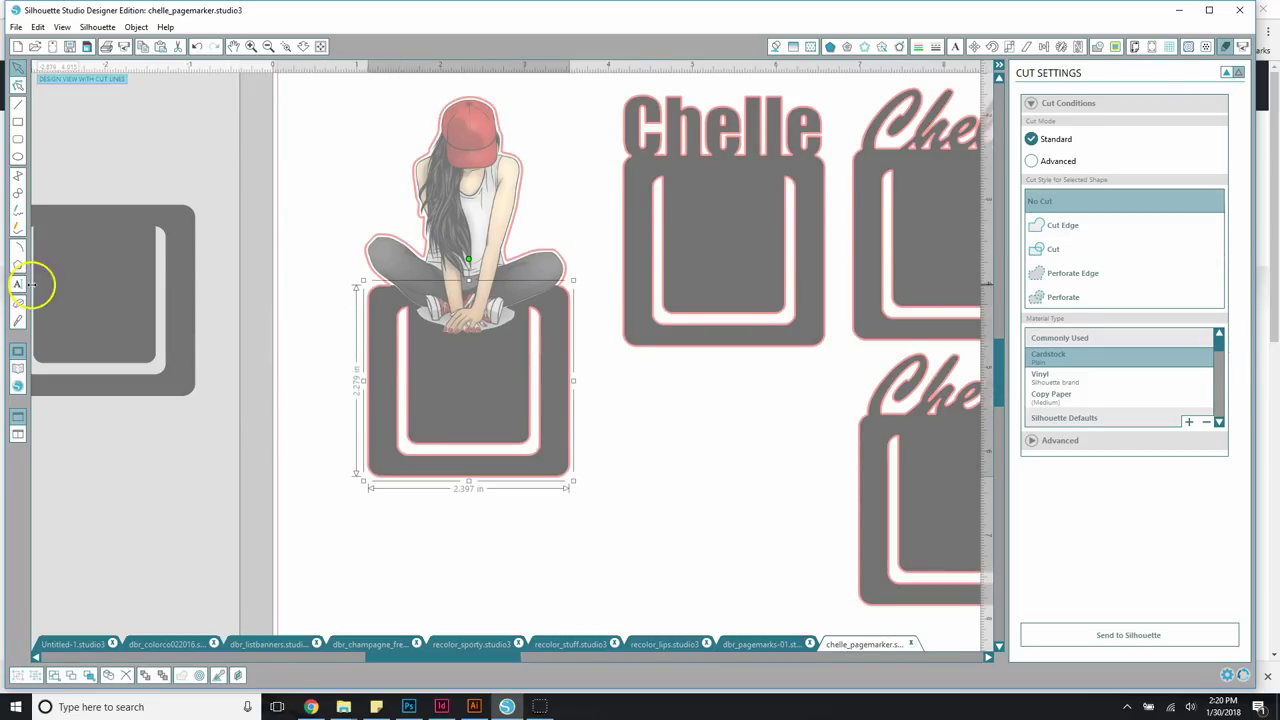
{"action": "left_click", "coordinate": [778, 47]}
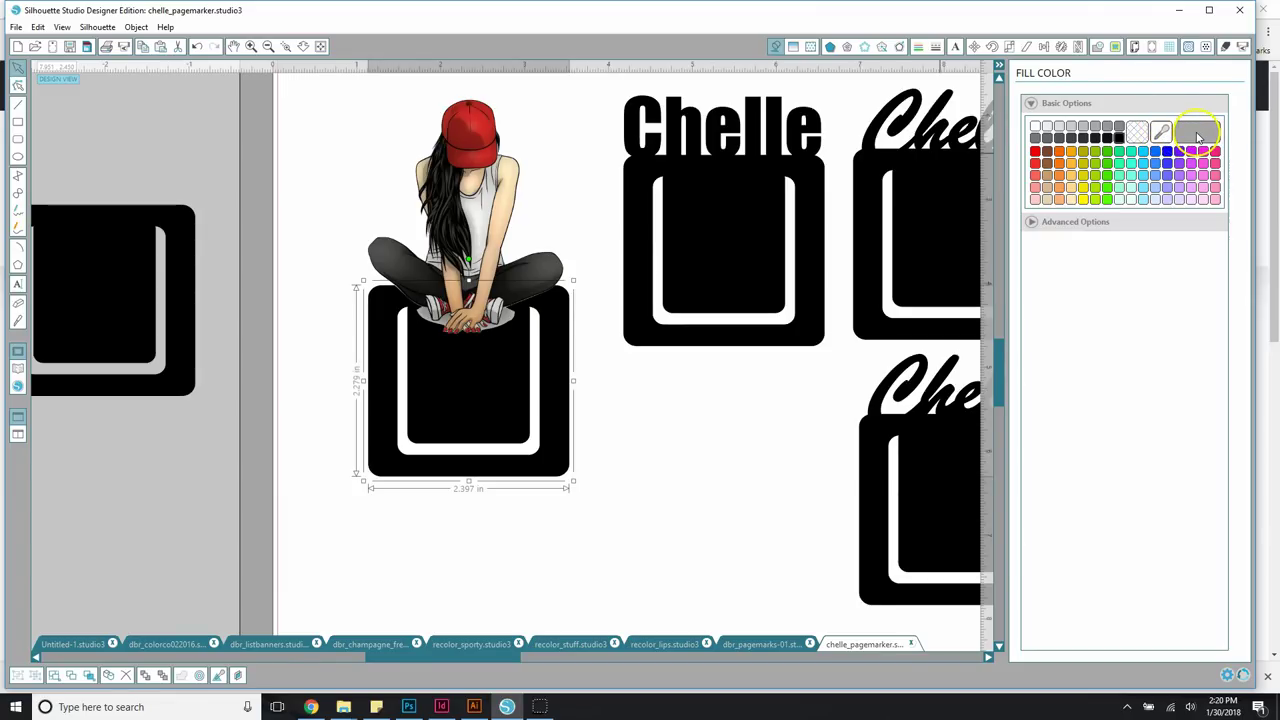
{"action": "left_click", "coordinate": [1161, 131]}
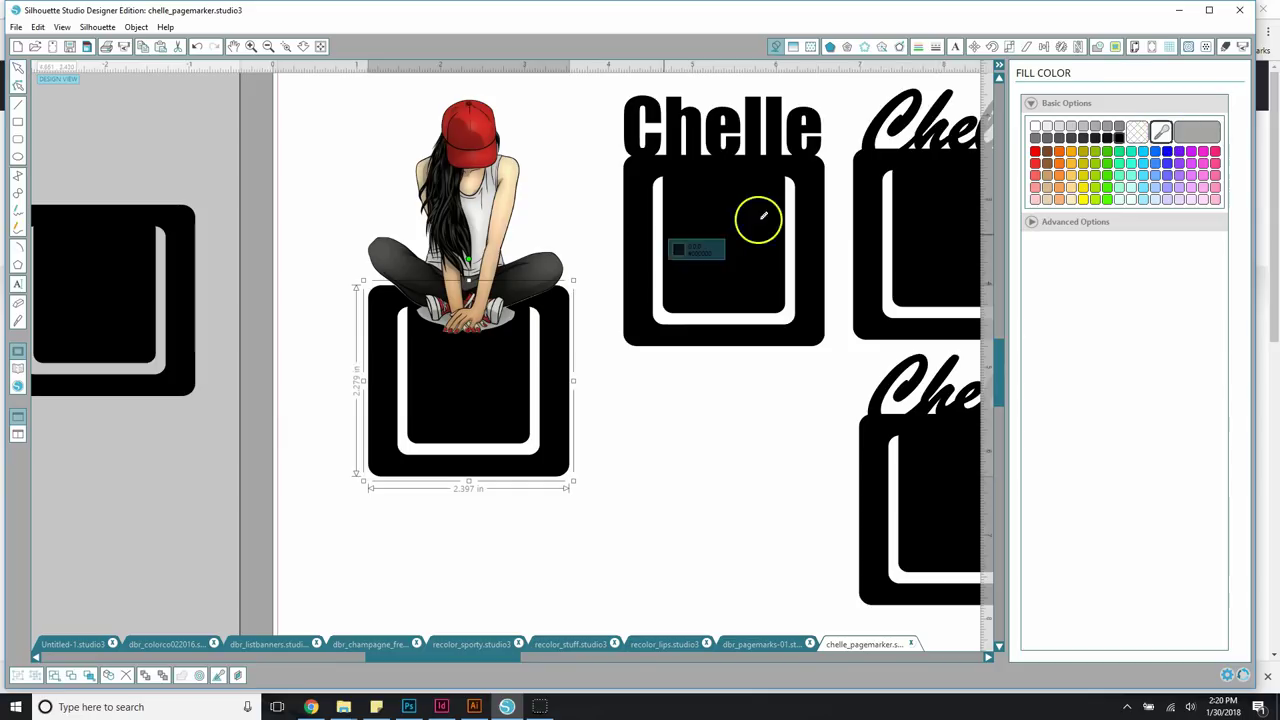
{"action": "left_click", "coordinate": [510, 316]}
{"action": "left_click", "coordinate": [17, 85]}
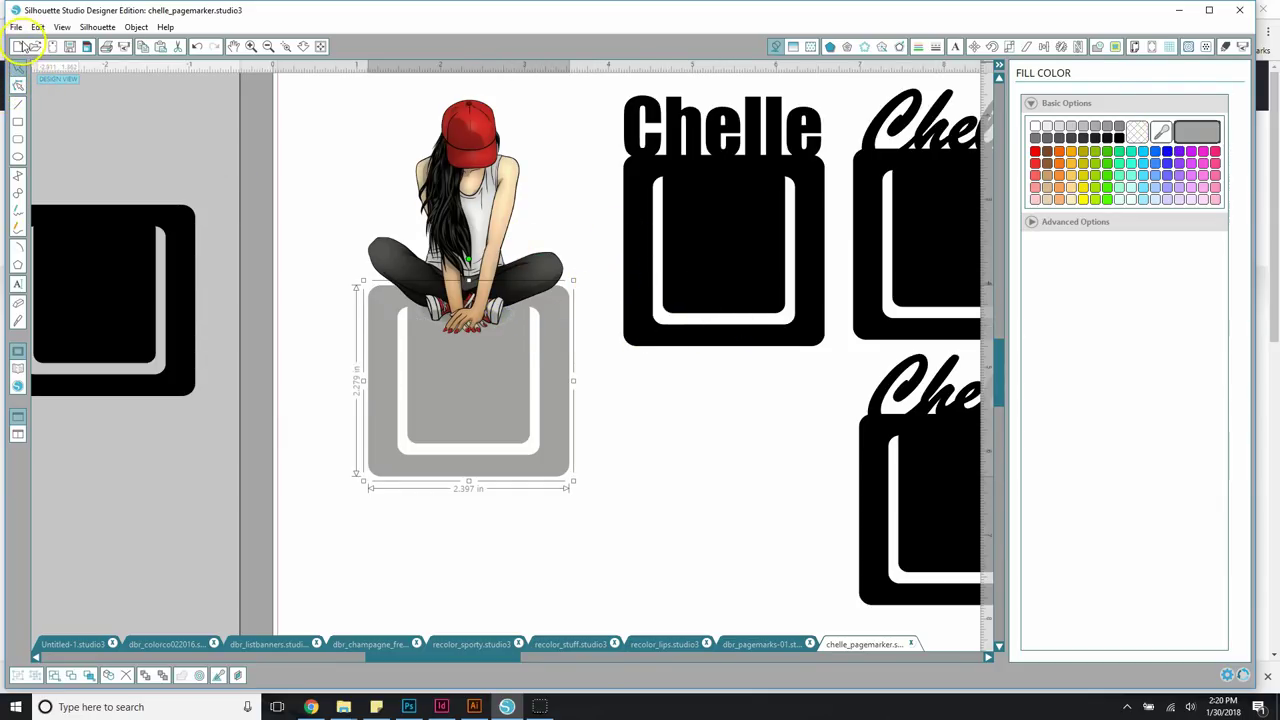
{"action": "left_click", "coordinate": [16, 47]}
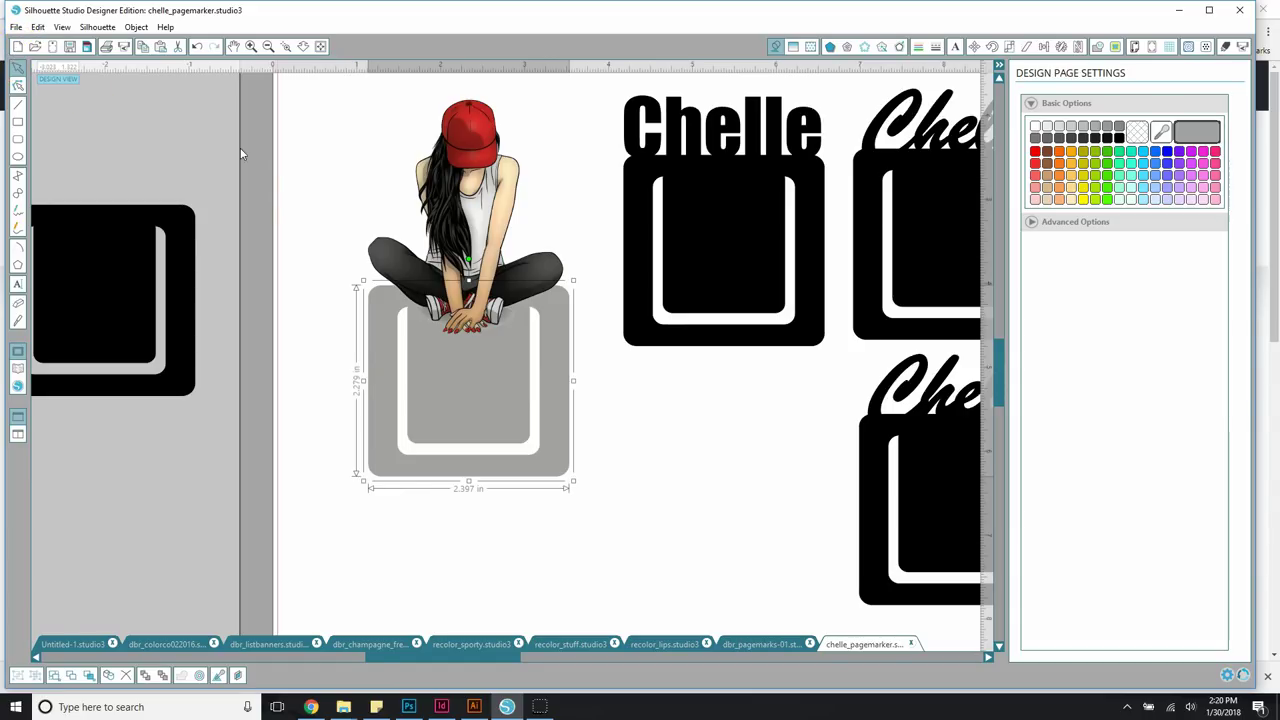
Return to chelle_pagemarker.studio3 and nudge the girl-and-pocket graphic slightly left and down
{"action": "left_click", "coordinate": [829, 643]}
{"action": "left_click_drag", "start_coordinate": [321, 128], "coordinate": [617, 517]}
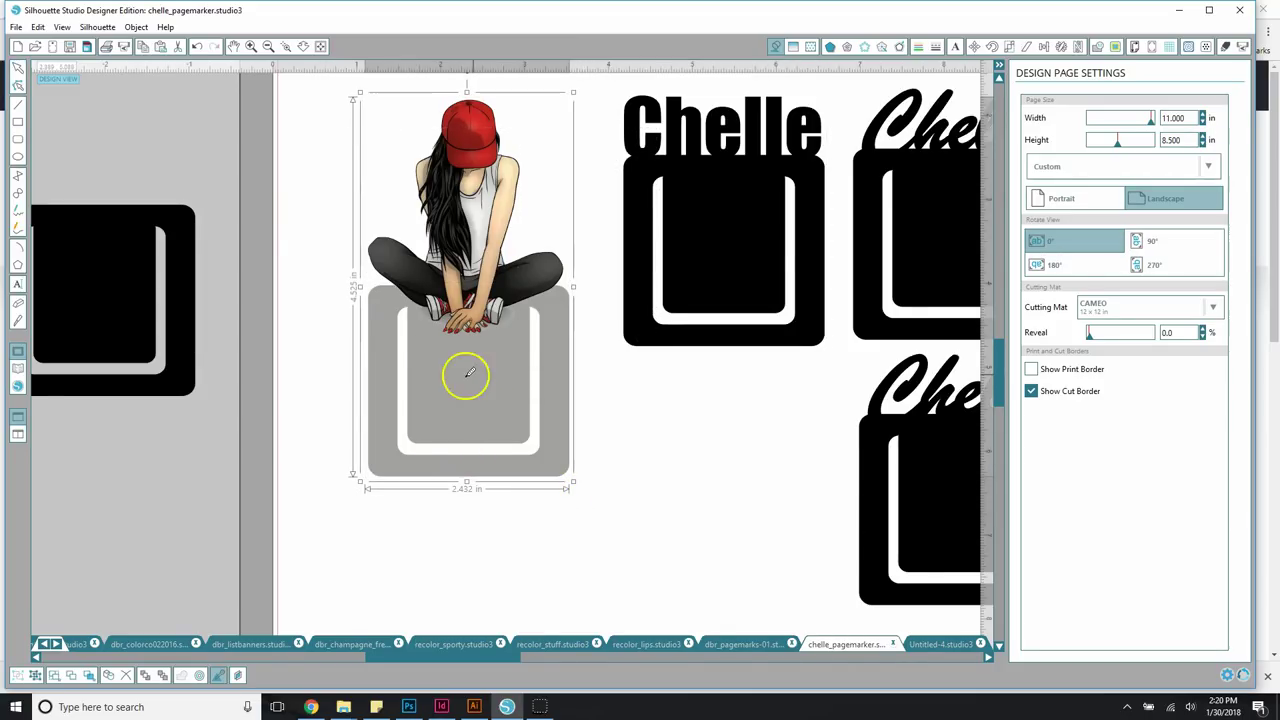
{"action": "left_click", "coordinate": [1224, 47]}
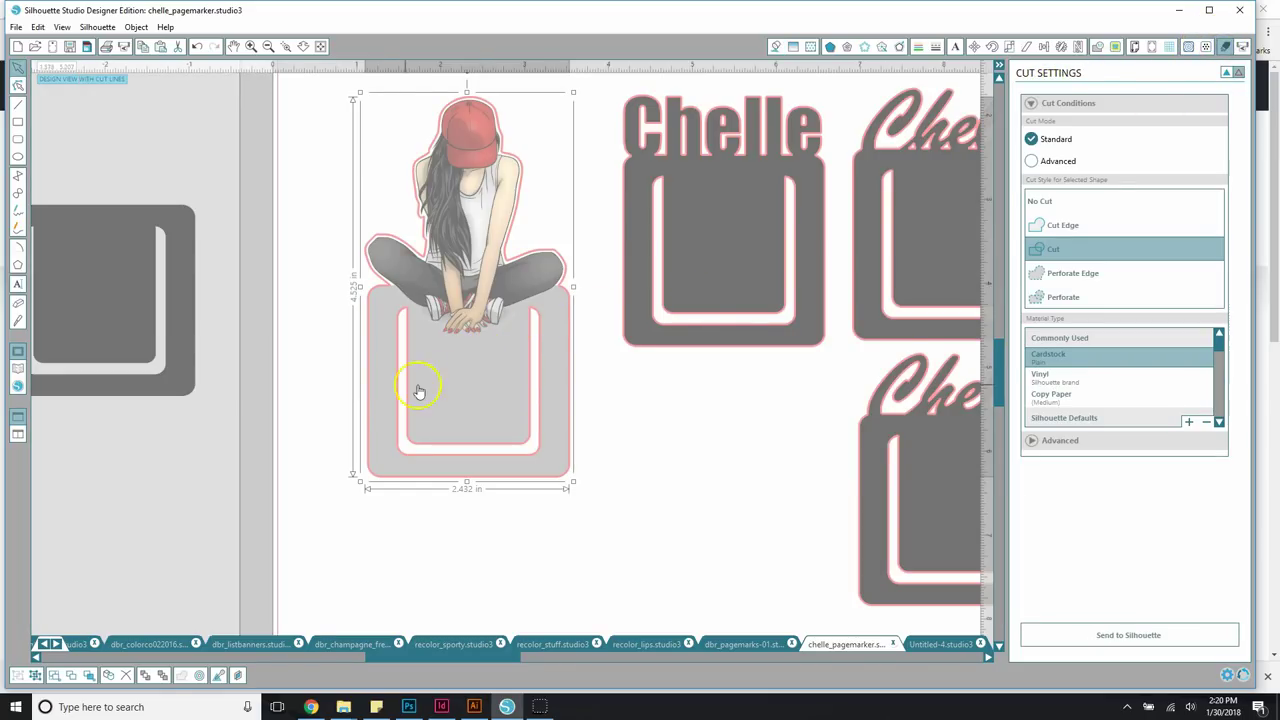
{"action": "left_click", "coordinate": [298, 353]}
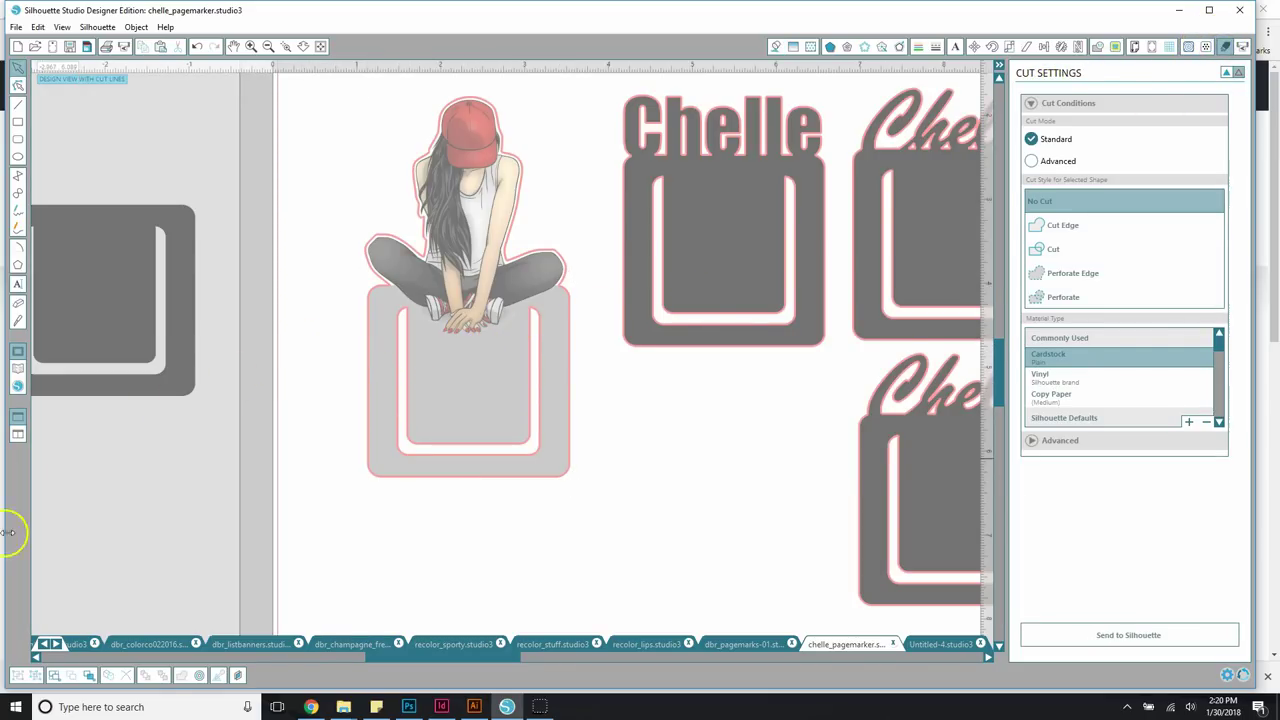
{"action": "left_click_drag", "start_coordinate": [531, 309], "coordinate": [513, 334]}
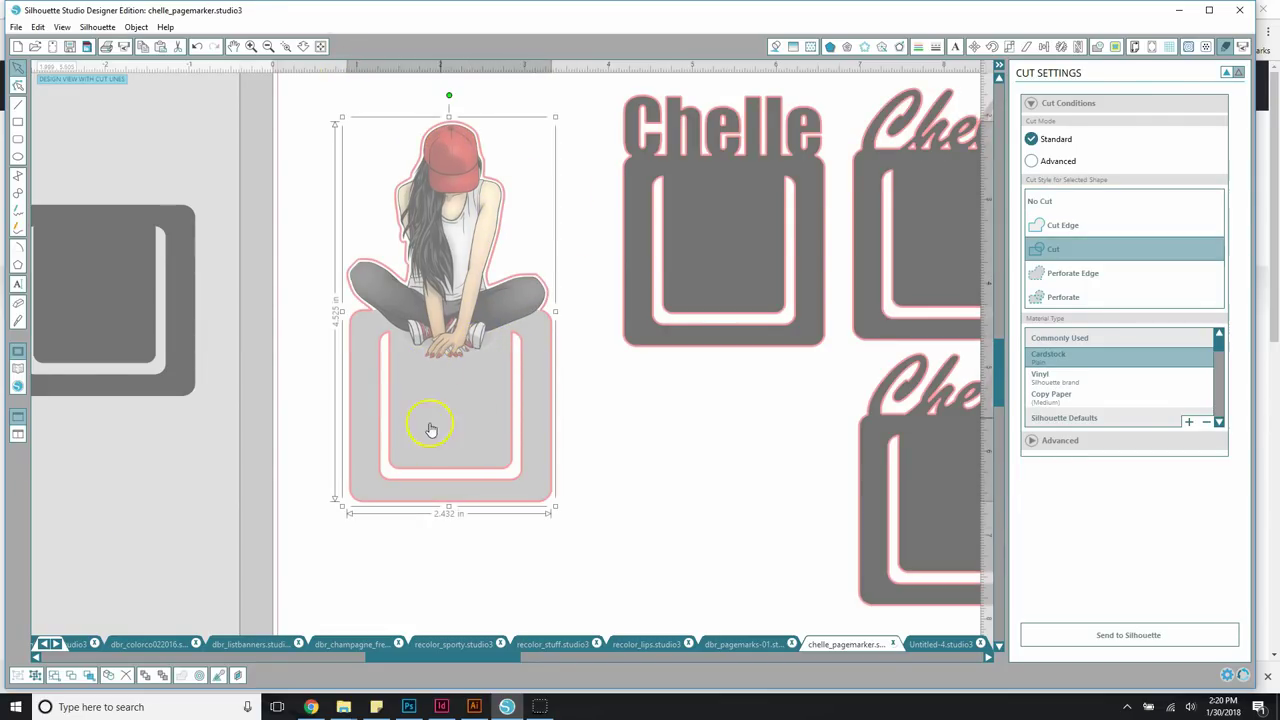
{"action": "left_click", "coordinate": [533, 567]}
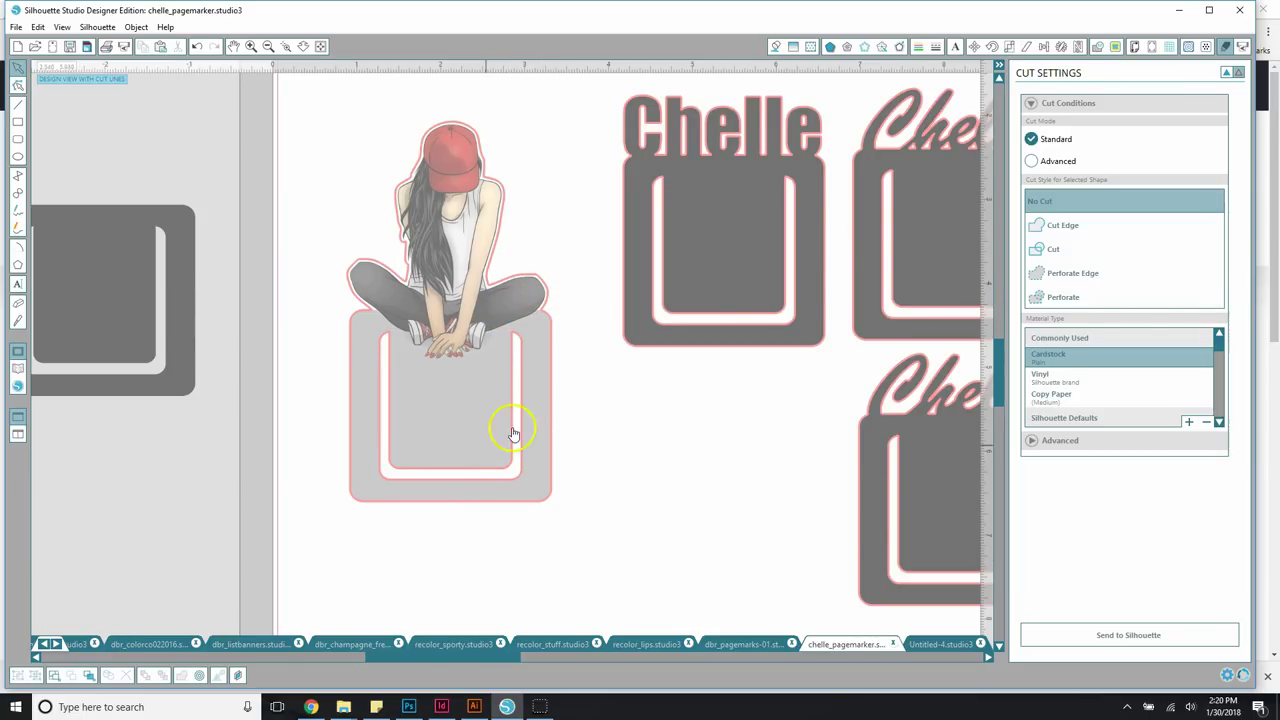
{"action": "left_click", "coordinate": [475, 172]}
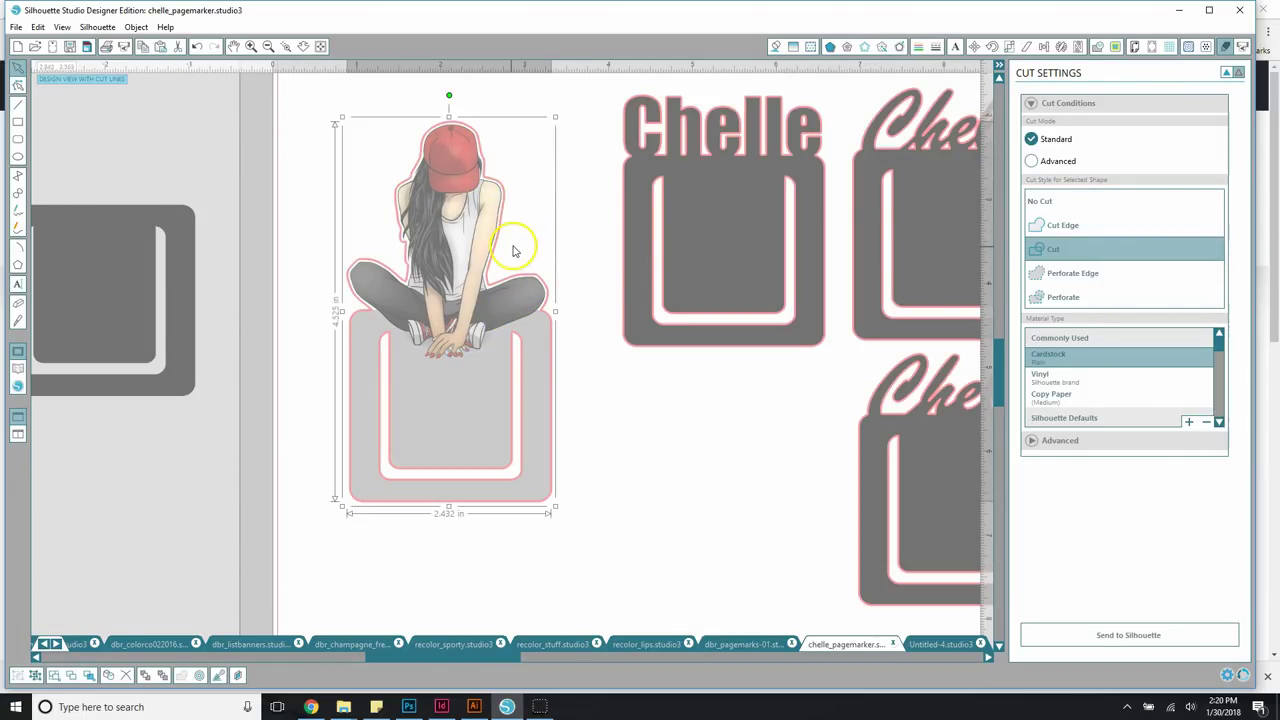
{"action": "left_click", "coordinate": [600, 366]}
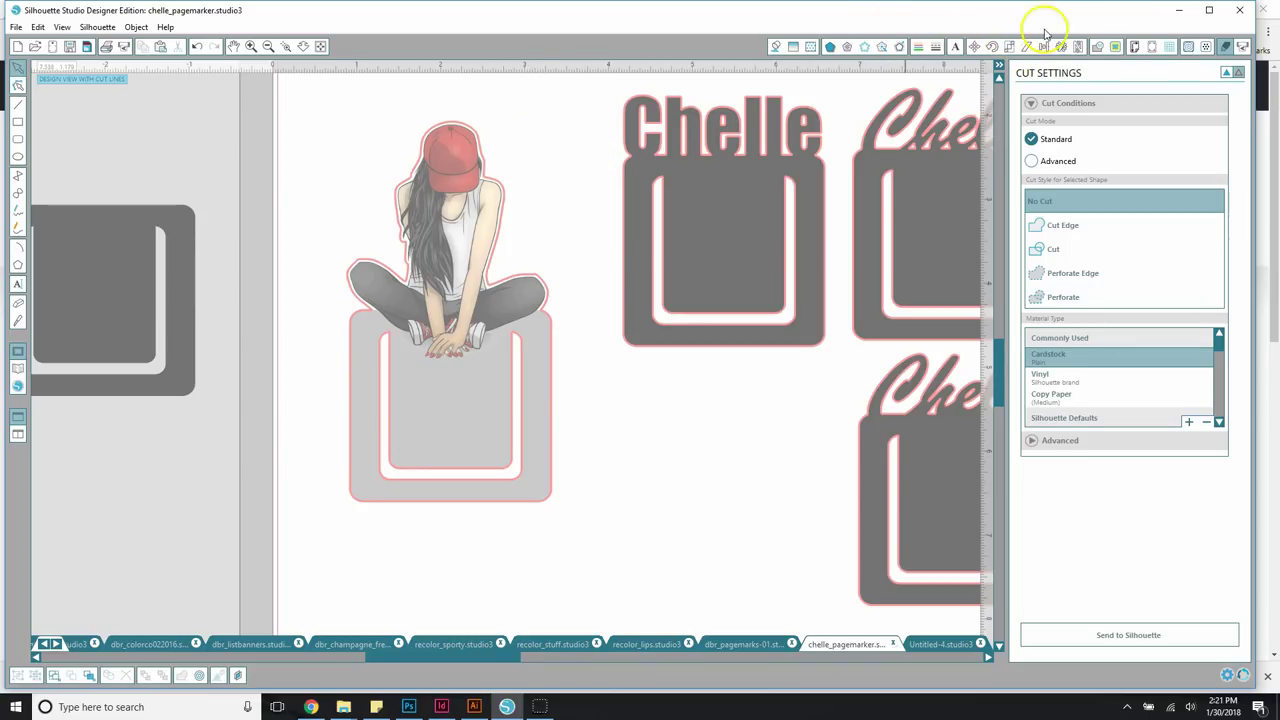
{"action": "left_click", "coordinate": [774, 47]}
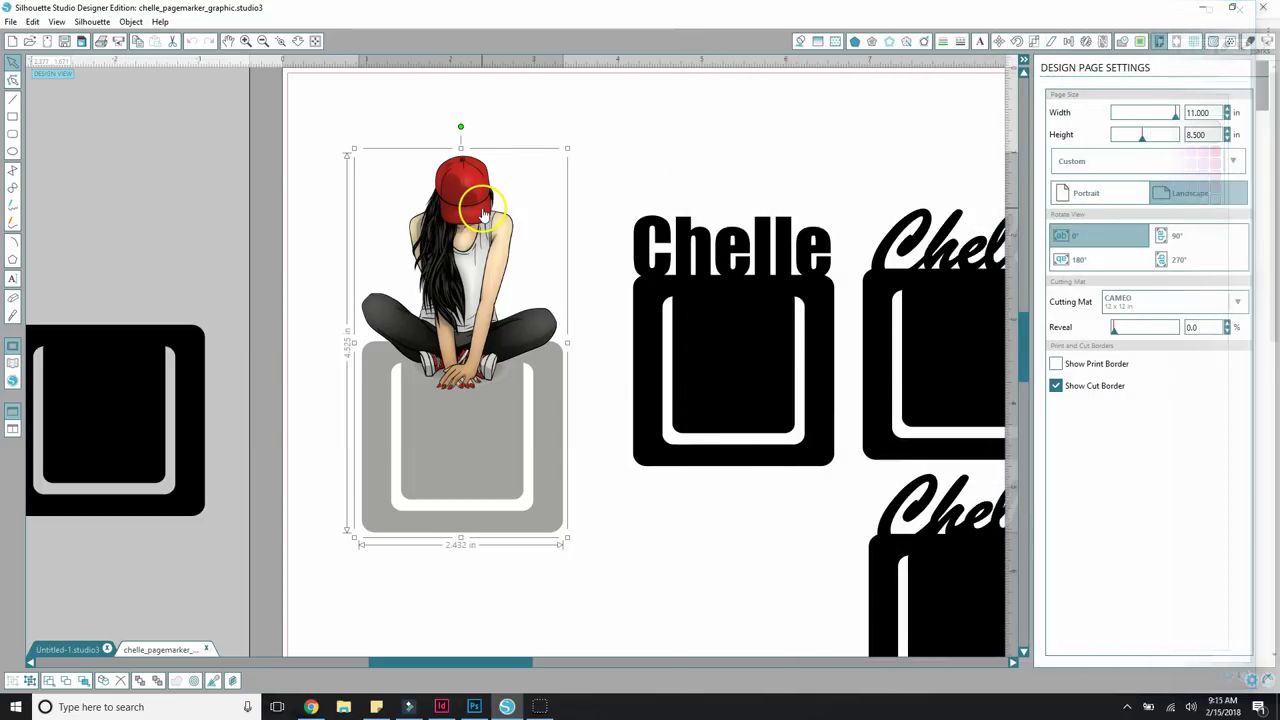
Move the three Chelle markers off the page
{"action": "scroll", "coordinate": [576, 278], "scroll_direction": "down", "scroll_amount": 3}
{"action": "left_click_drag", "start_coordinate": [721, 300], "coordinate": [231, 289]}
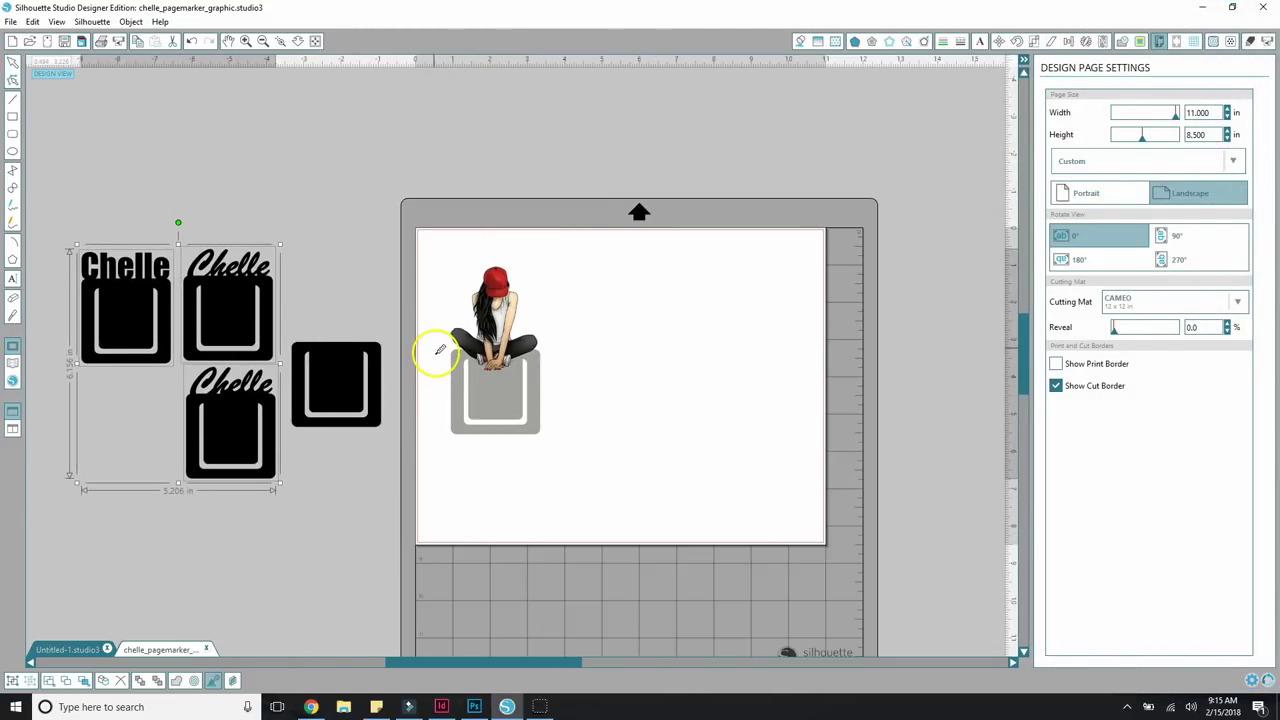
{"action": "scroll", "coordinate": [434, 351], "scroll_direction": "up", "scroll_amount": 3}
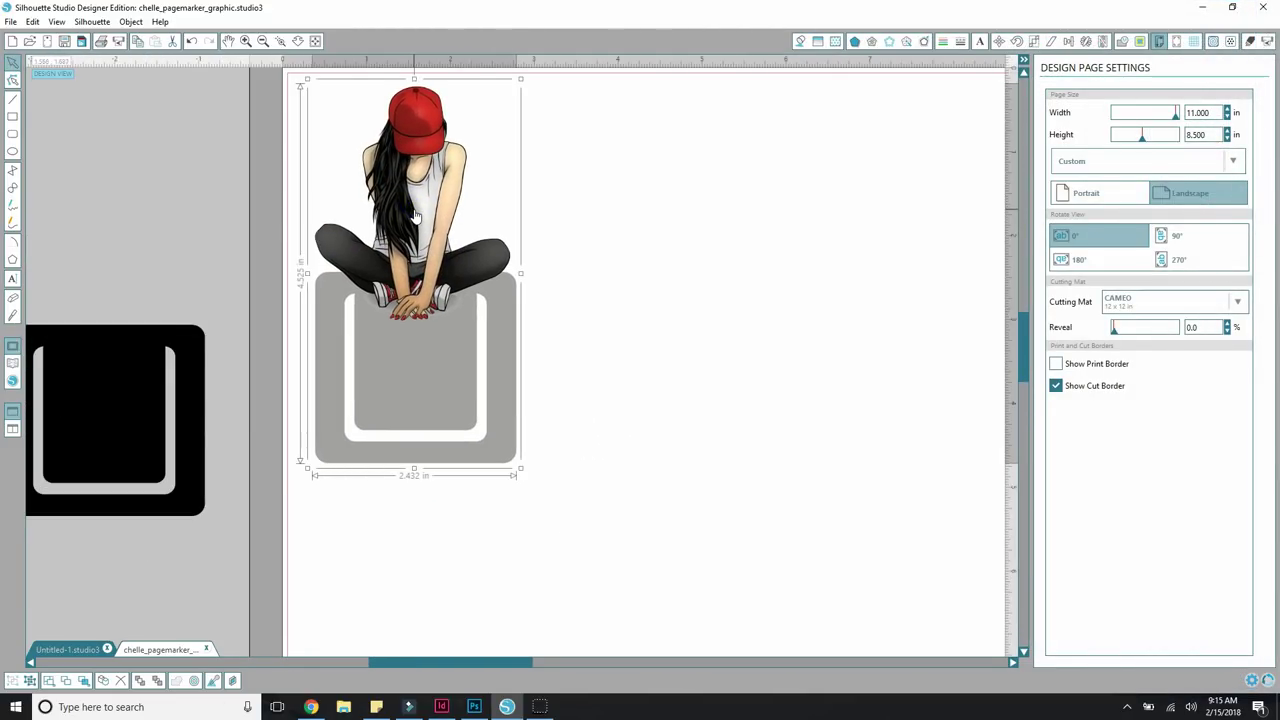
Set the page size to 8.5 in wide by 11 in tall
{"action": "type", "text": "8.5"}
{"action": "key", "text": "Tab"}
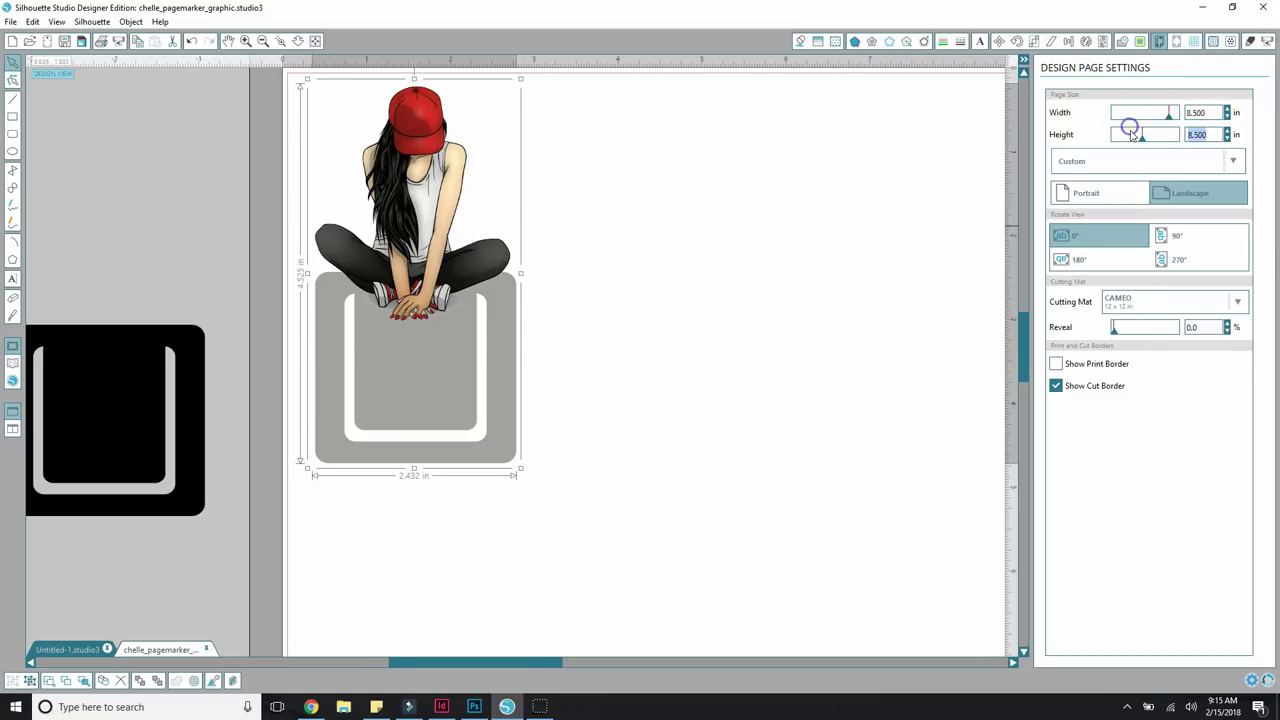
{"action": "type", "text": "11"}
{"action": "key", "text": "Return"}
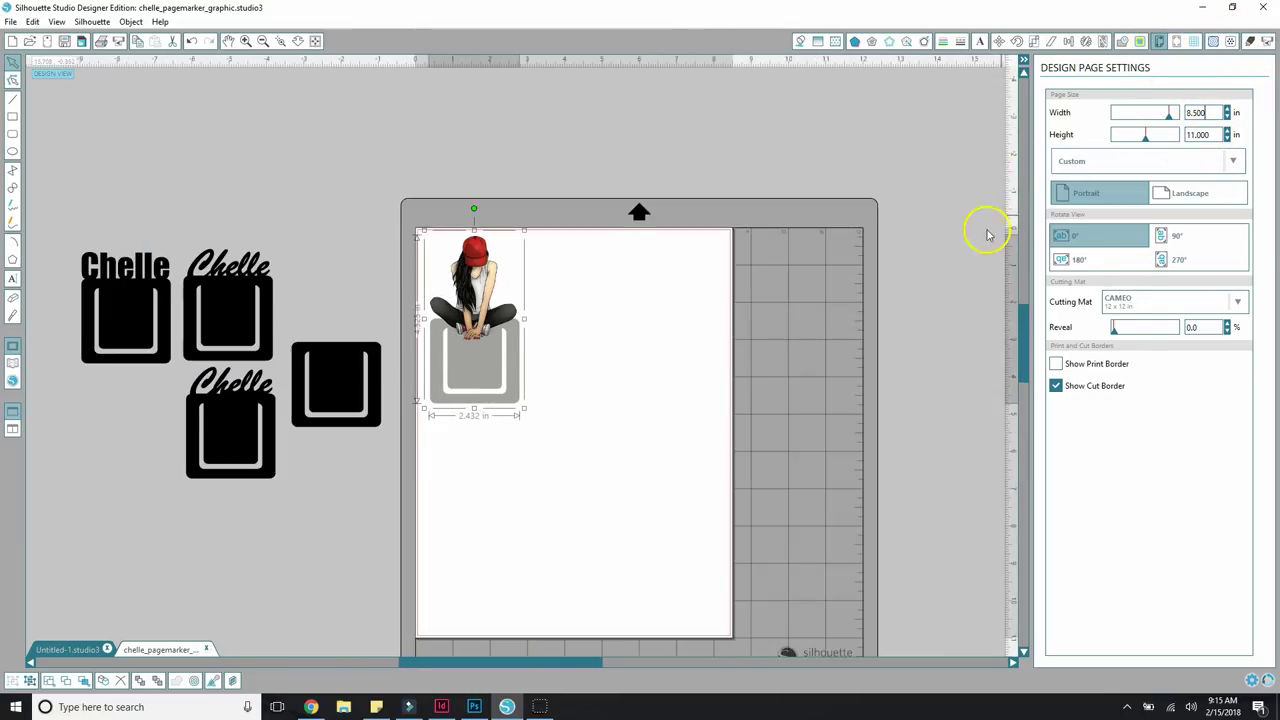
Turn on Type 1 registration marks and duplicate the graphic to the right
{"action": "left_click", "coordinate": [1177, 42]}
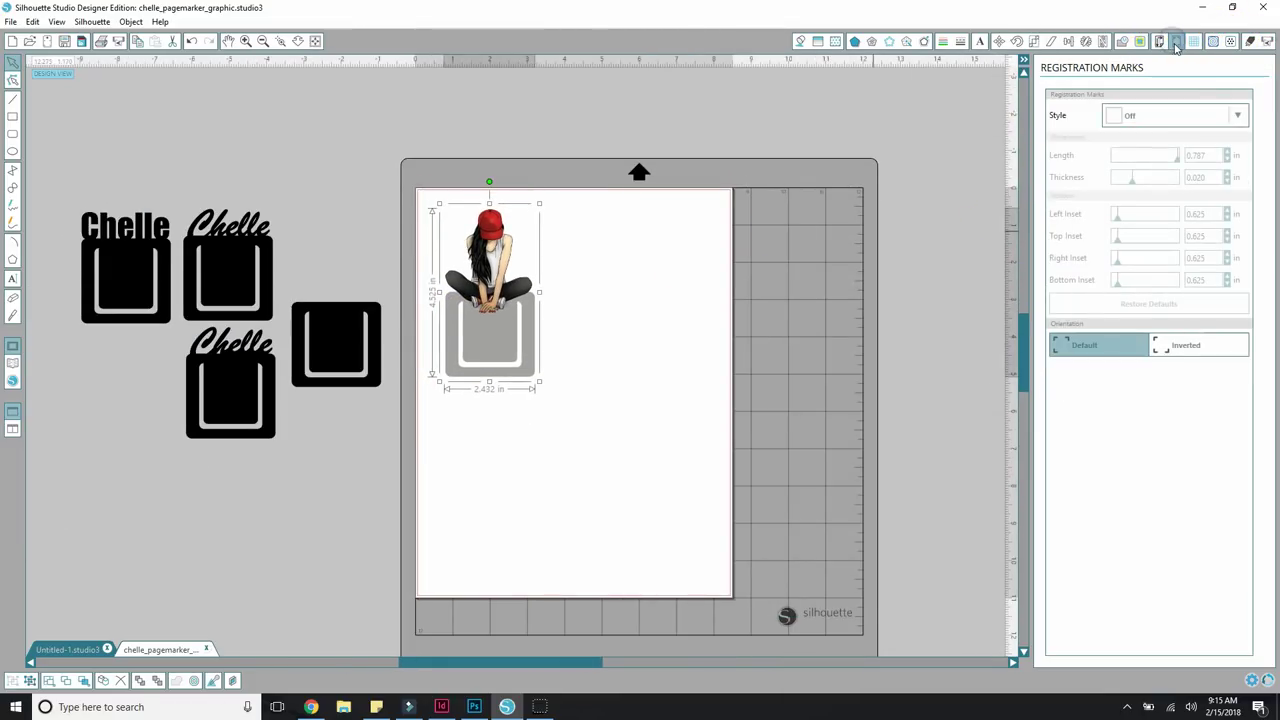
{"action": "left_click", "coordinate": [1238, 117]}
{"action": "left_click_drag", "start_coordinate": [484, 237], "coordinate": [484, 245]}
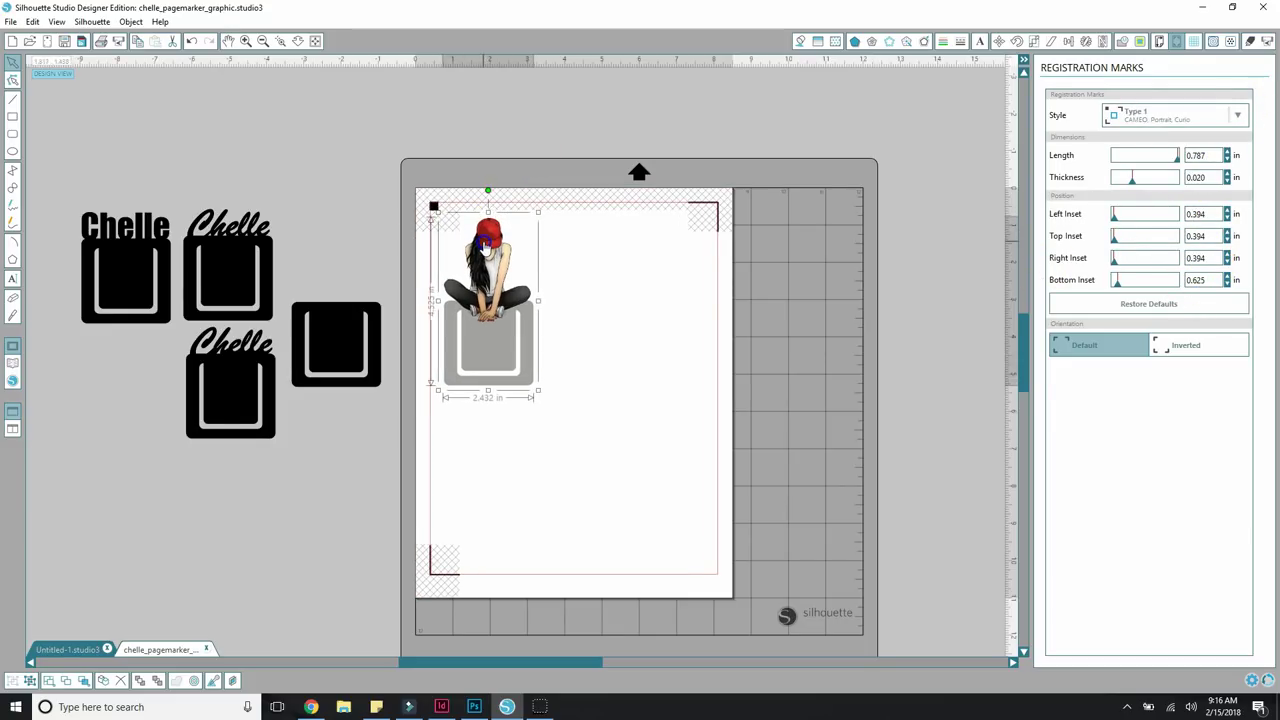
{"action": "left_click", "coordinate": [1085, 41]}
{"action": "left_click", "coordinate": [1096, 161]}
Lay out three girl graphics across the top and two centred below
{"action": "left_click", "coordinate": [1096, 161]}
{"action": "left_click", "coordinate": [1096, 161]}
{"action": "key", "text": "Delete"}
{"action": "left_click_drag", "start_coordinate": [414, 277], "coordinate": [725, 395]}
{"action": "left_click", "coordinate": [1097, 209]}
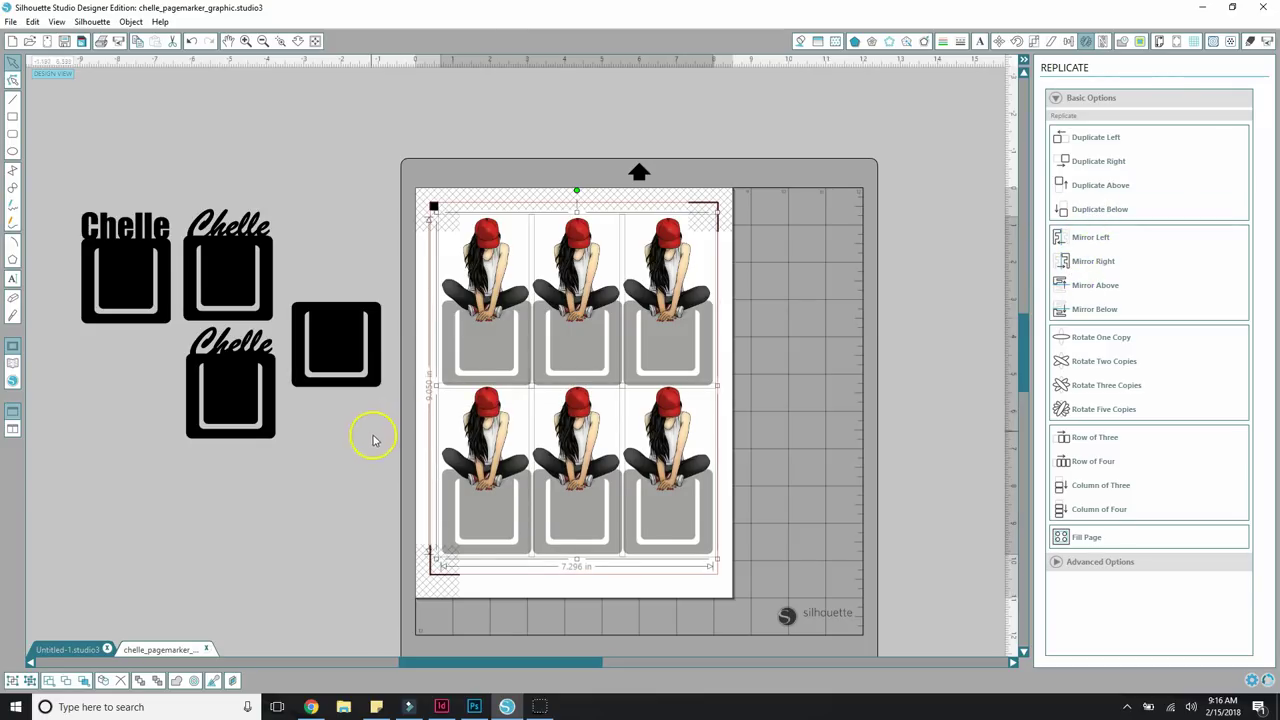
{"action": "left_click", "coordinate": [486, 470]}
{"action": "key", "text": "Delete"}
{"action": "left_click", "coordinate": [576, 470]}
{"action": "left_click", "coordinate": [686, 471], "text": "shift"}
{"action": "left_click_drag", "start_coordinate": [686, 471], "coordinate": [643, 471]}
{"action": "scroll", "coordinate": [10, 125], "scroll_direction": "up", "scroll_amount": 2}
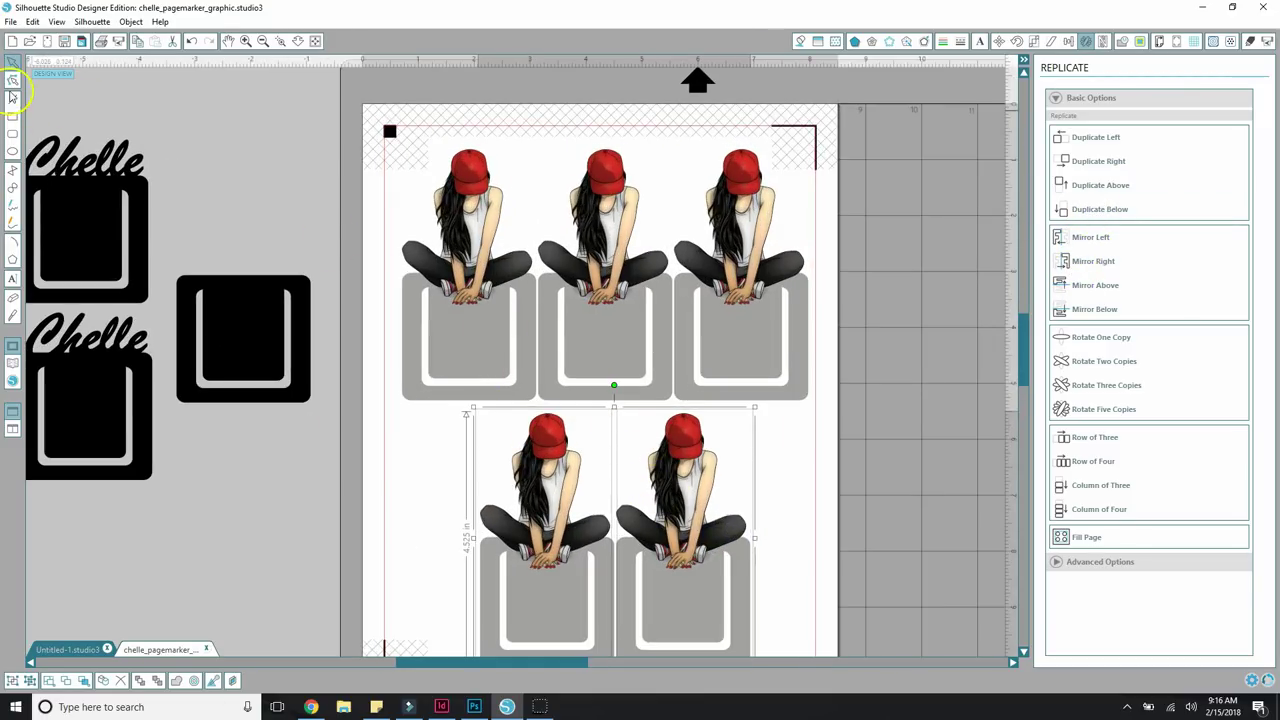
{"action": "double_click", "coordinate": [468, 316]}
{"action": "left_click", "coordinate": [326, 257]}
Print the pagemark sheet via File > Print
{"action": "left_click", "coordinate": [10, 21]}
{"action": "left_click", "coordinate": [79, 150]}
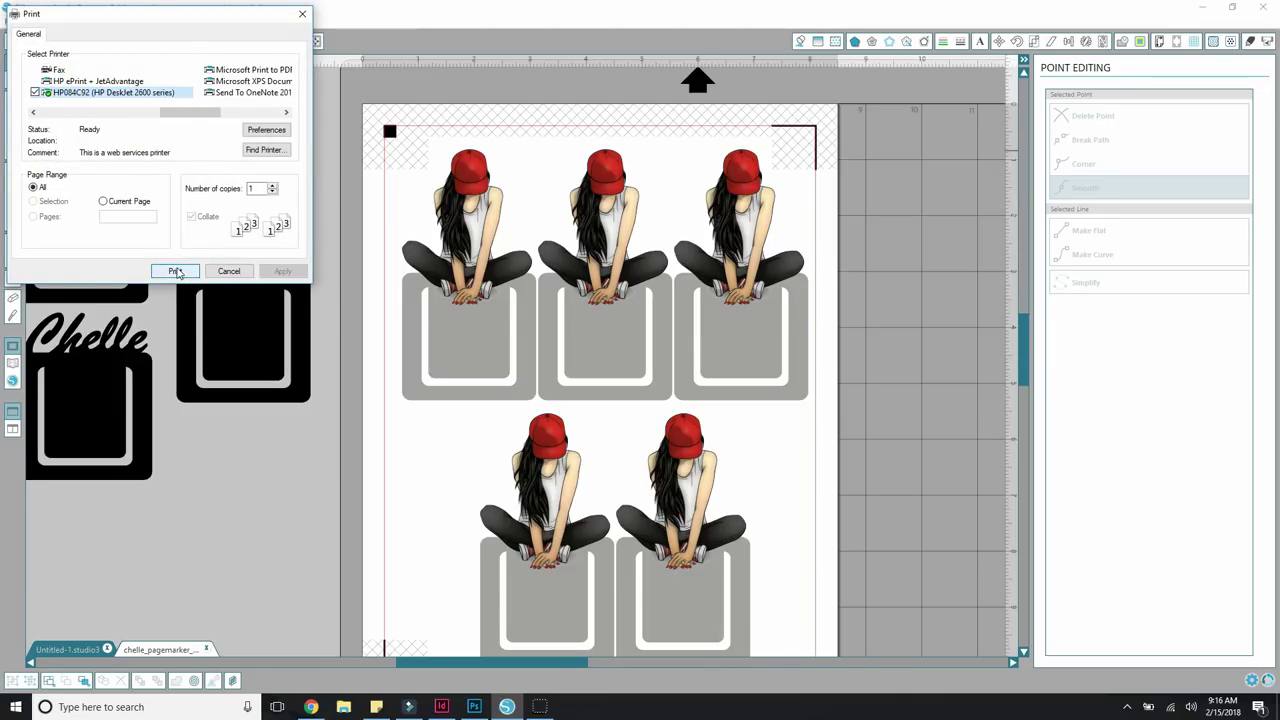
{"action": "left_click", "coordinate": [176, 273]}
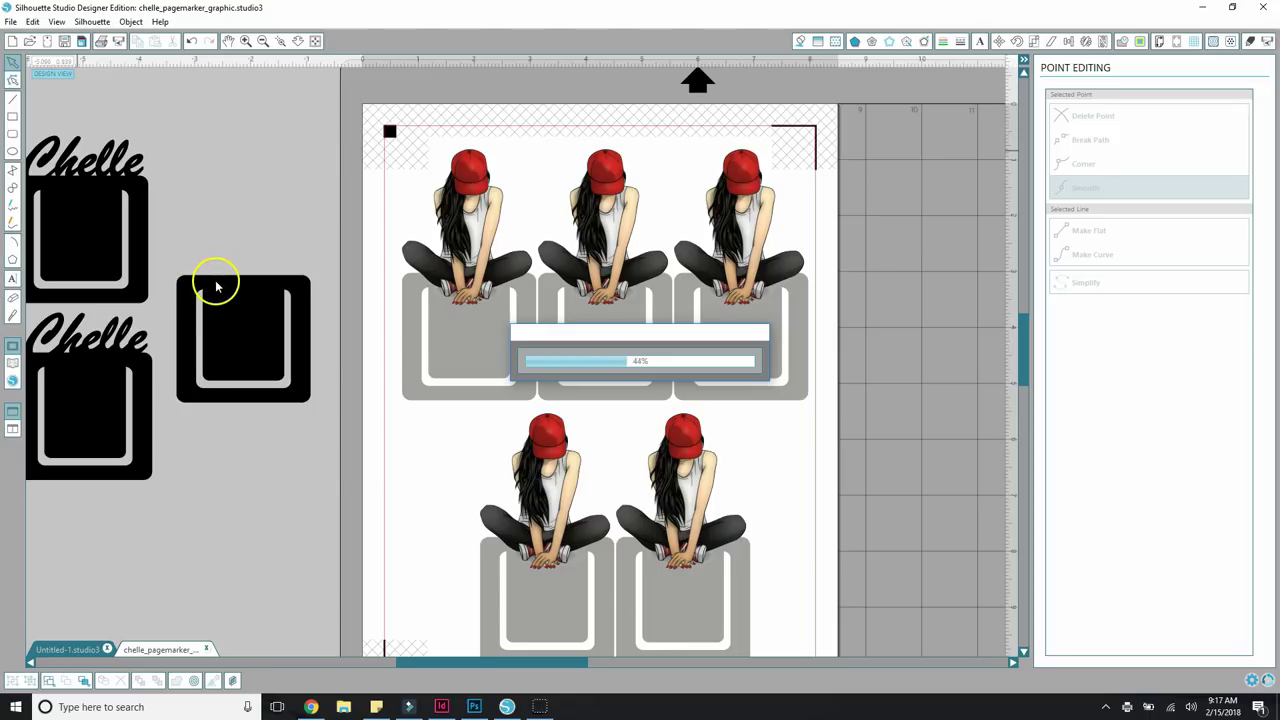